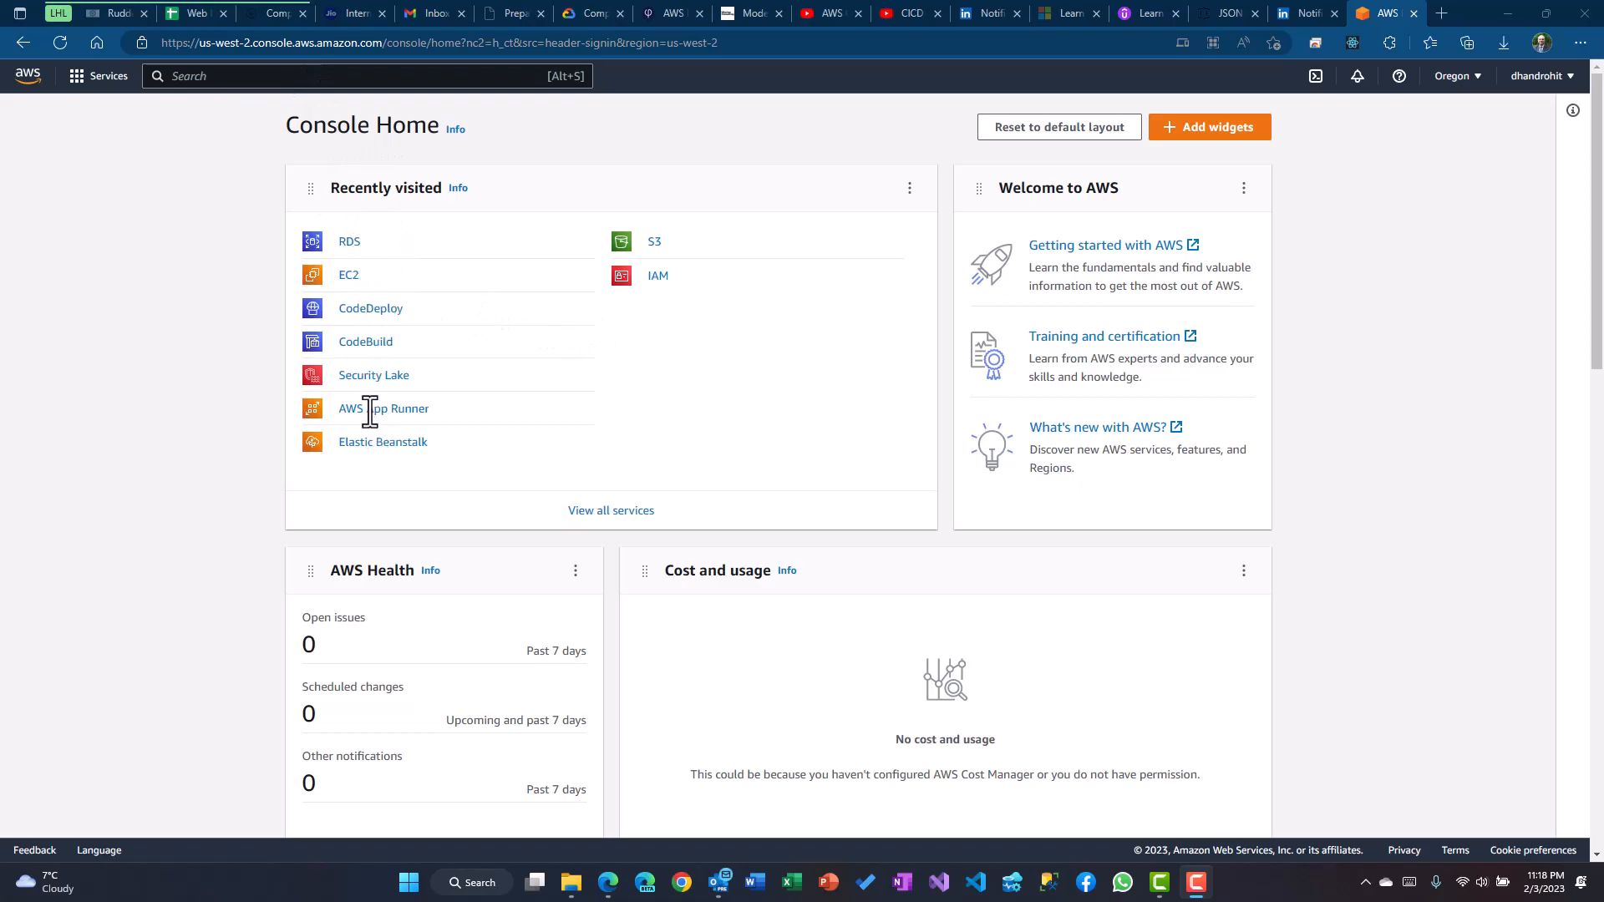
Open RDS from the service search, confirm the Oregon region, and begin Create database
left_click(215, 75)
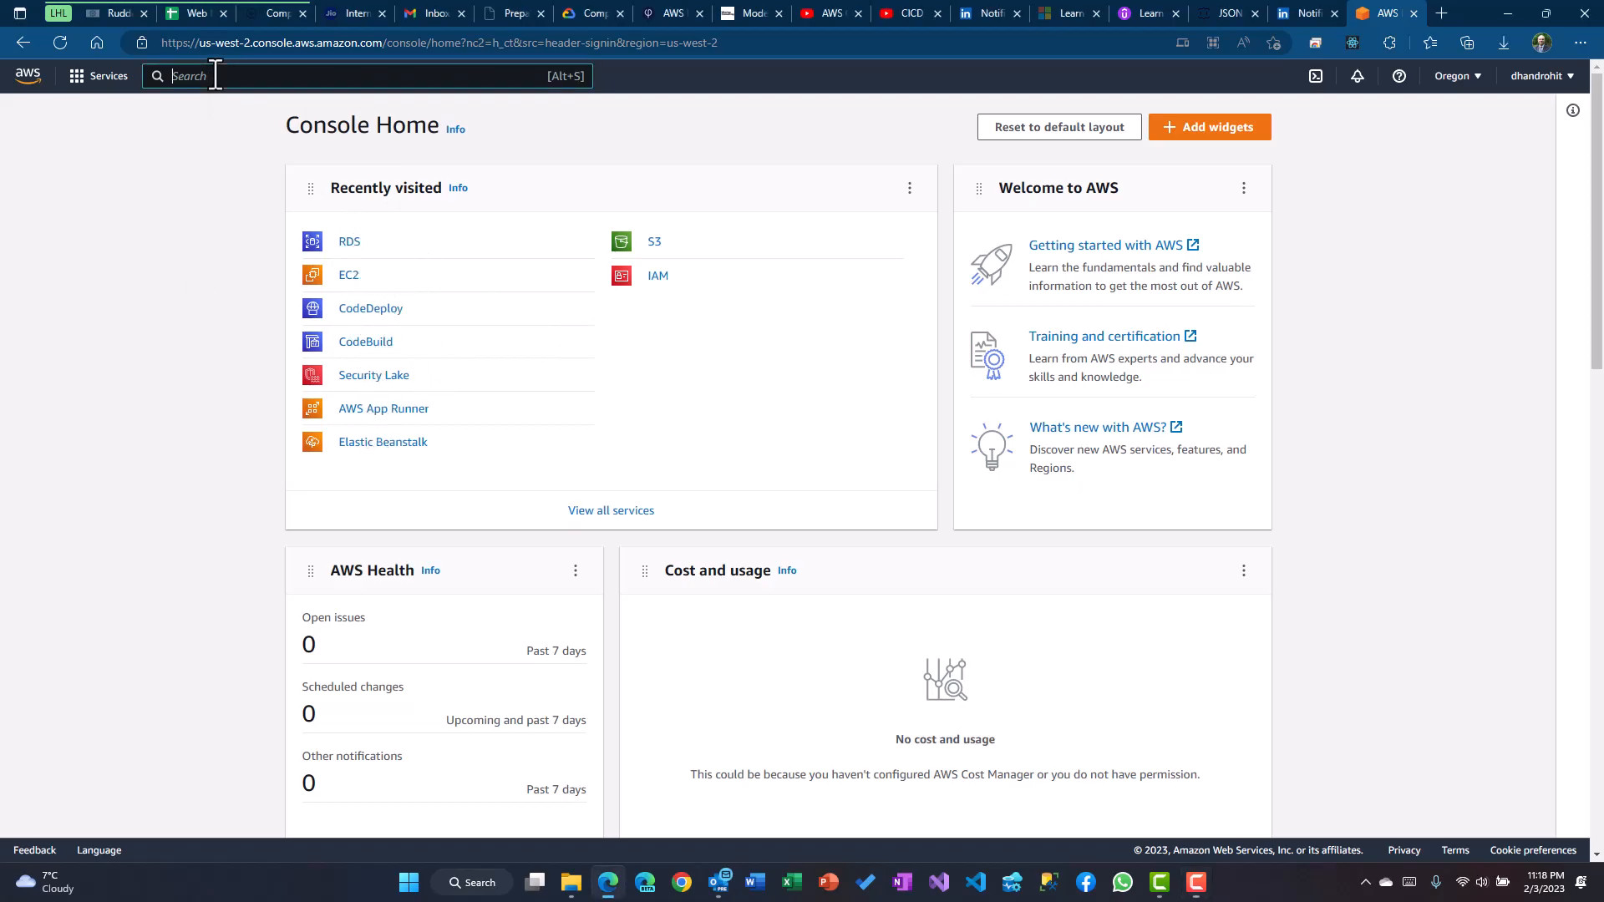
type("RDS")
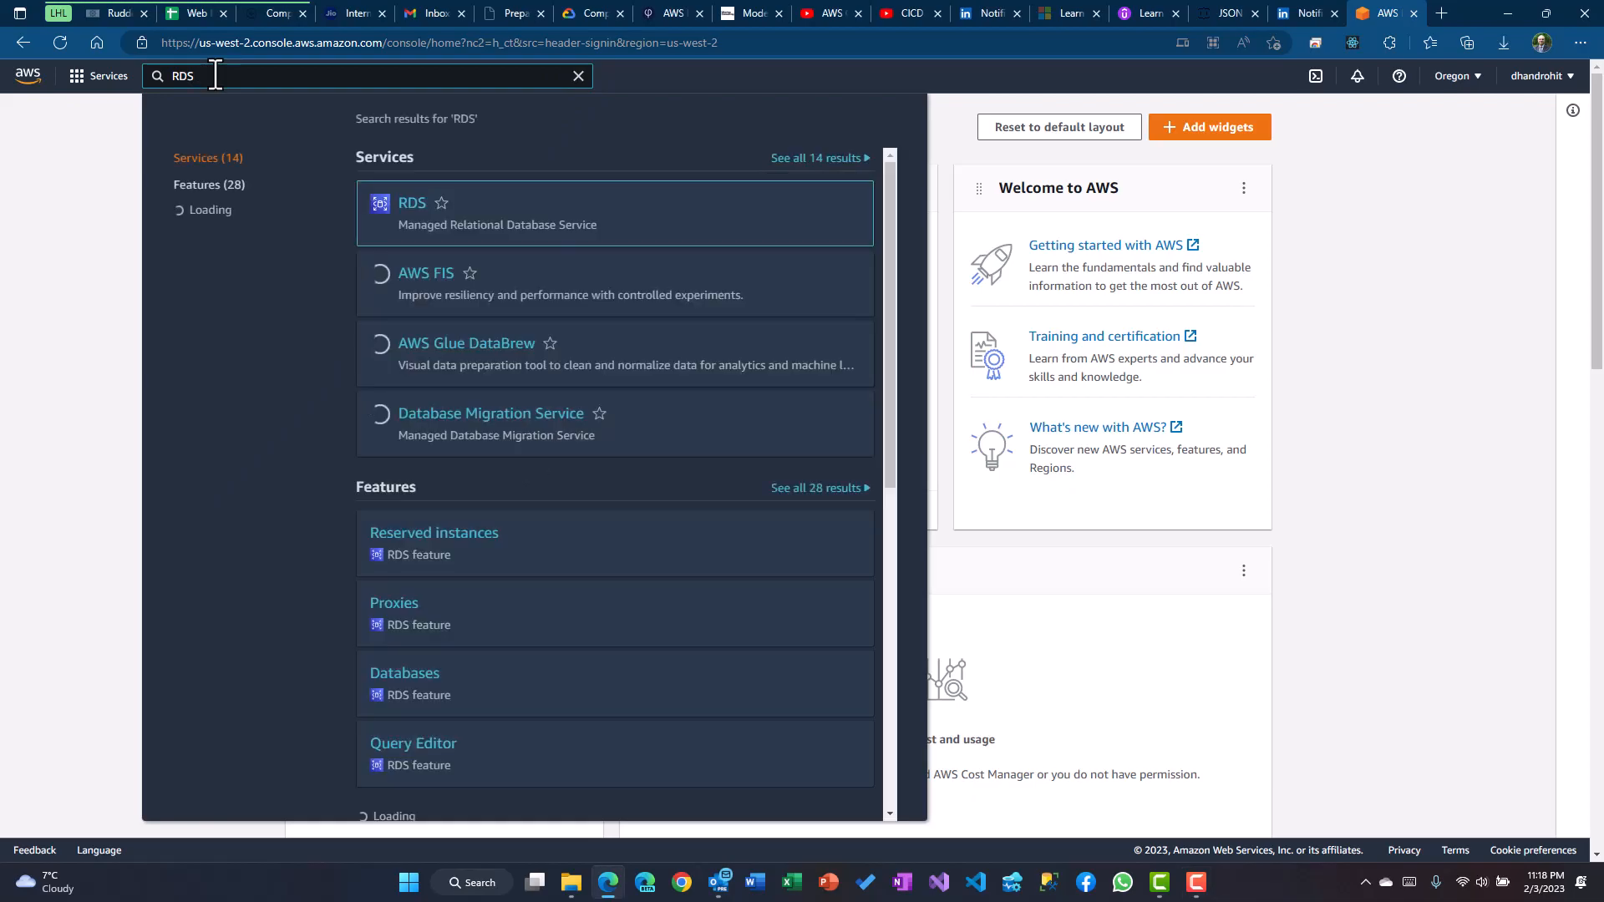
left_click(413, 205)
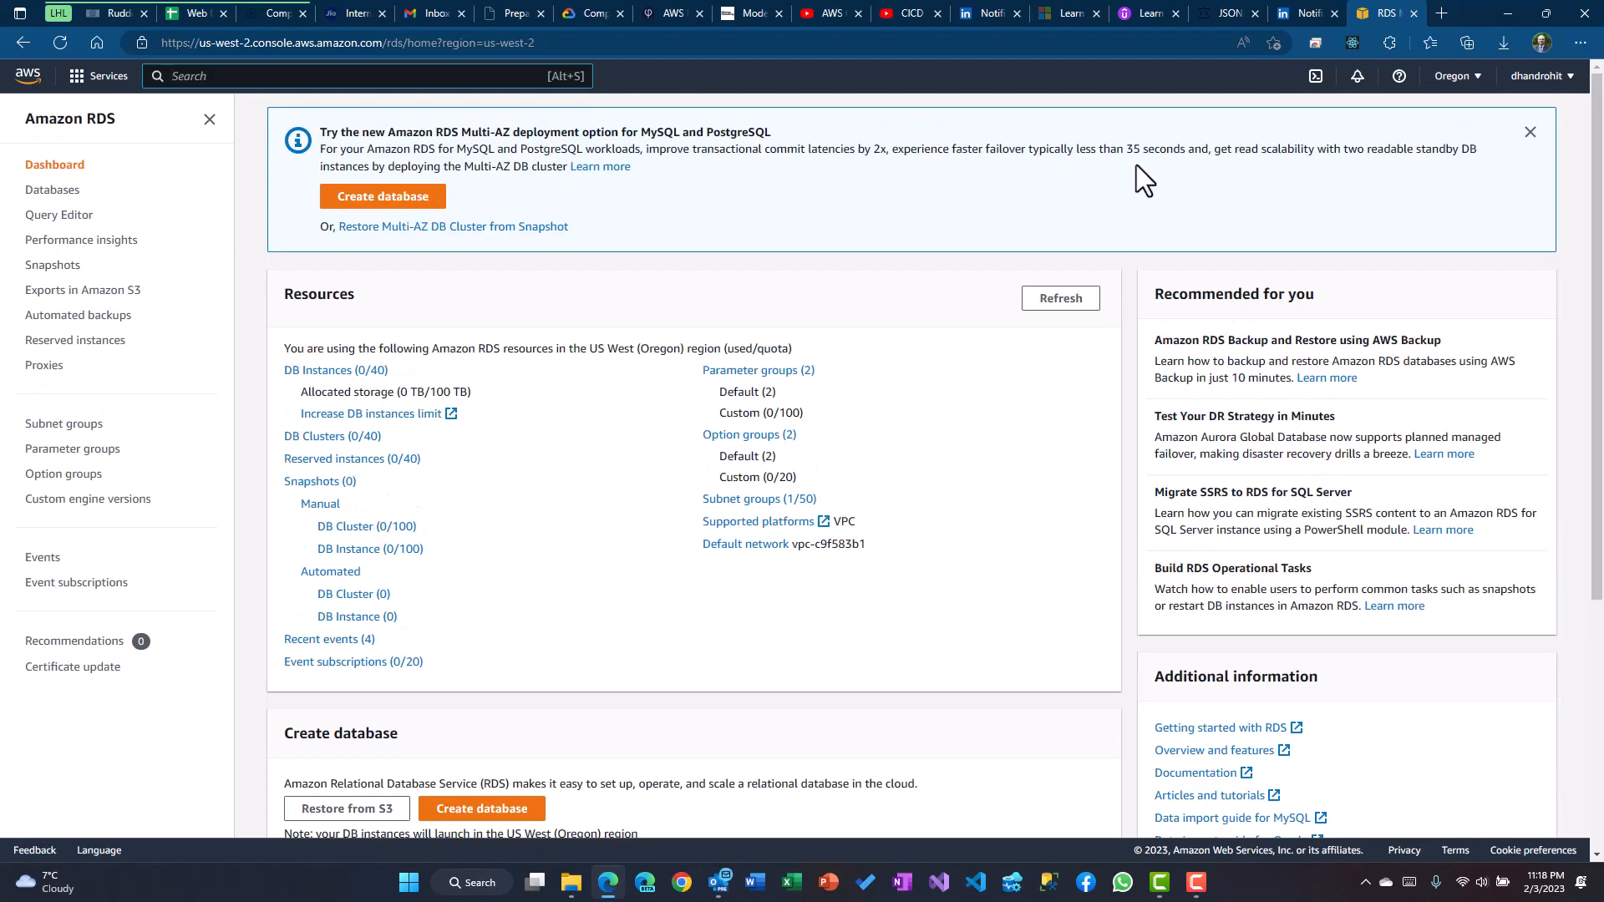
left_click(1478, 81)
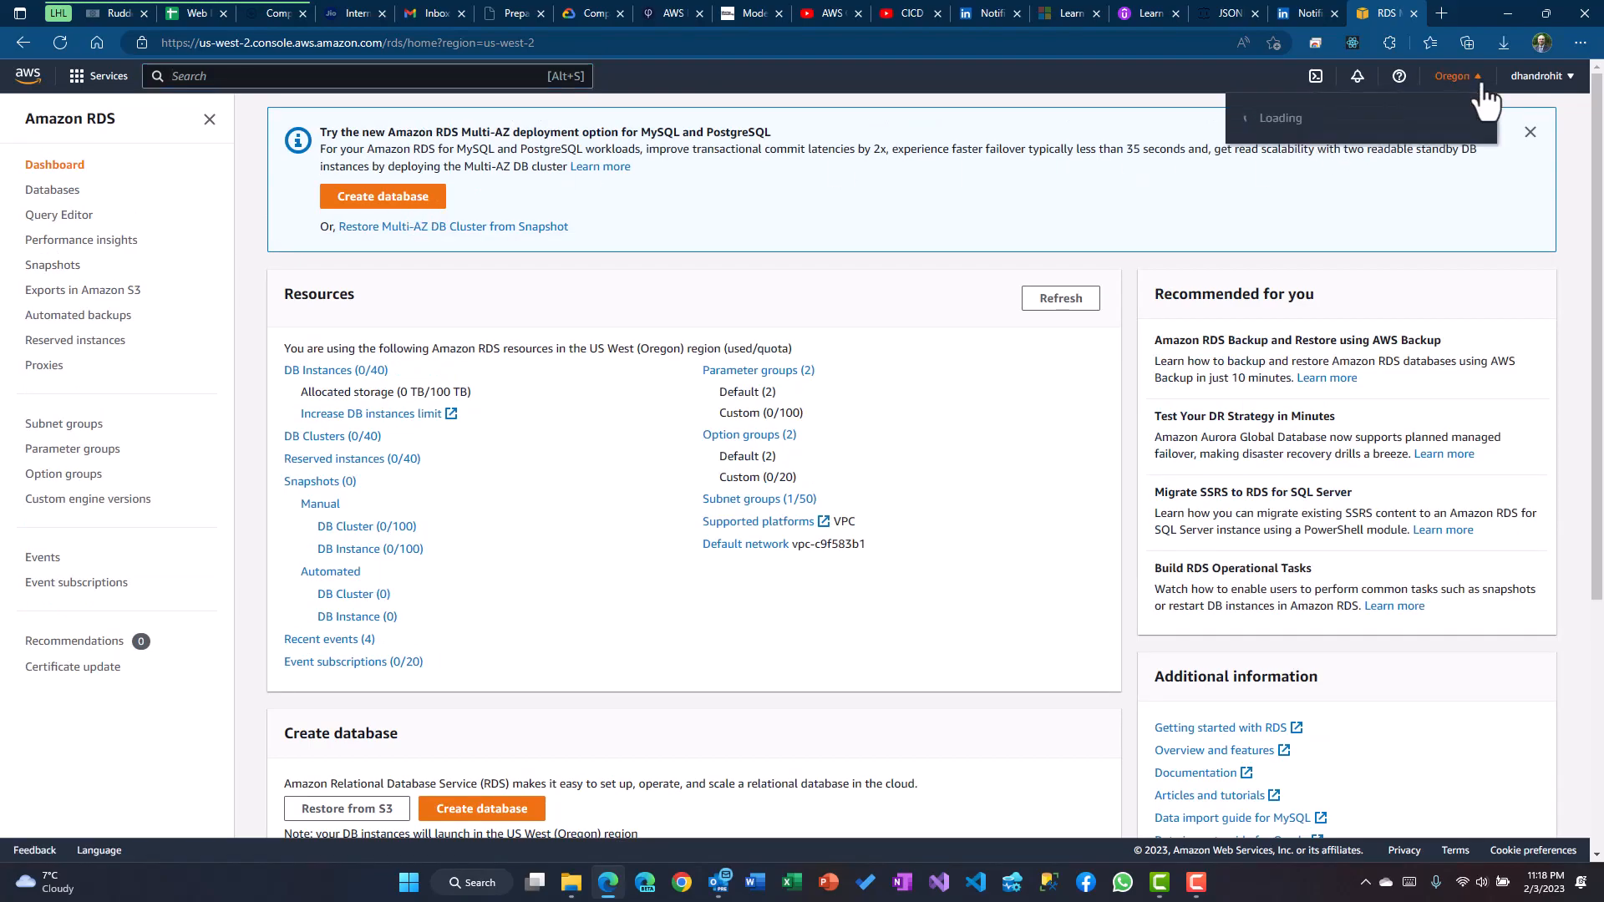
left_click(1584, 185)
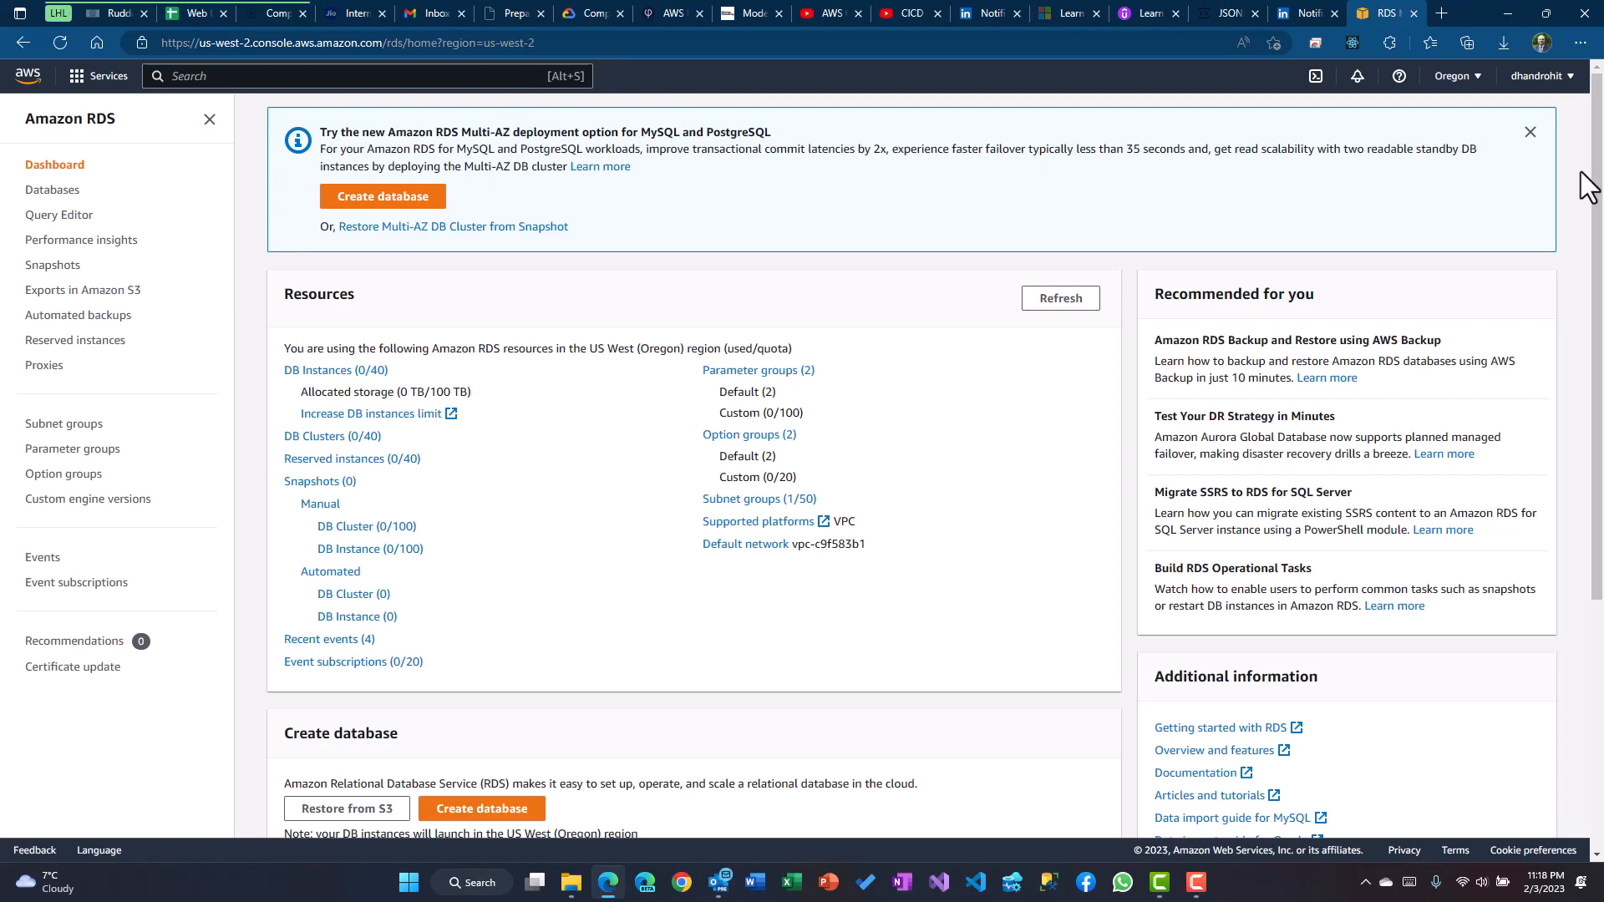
left_click(392, 201)
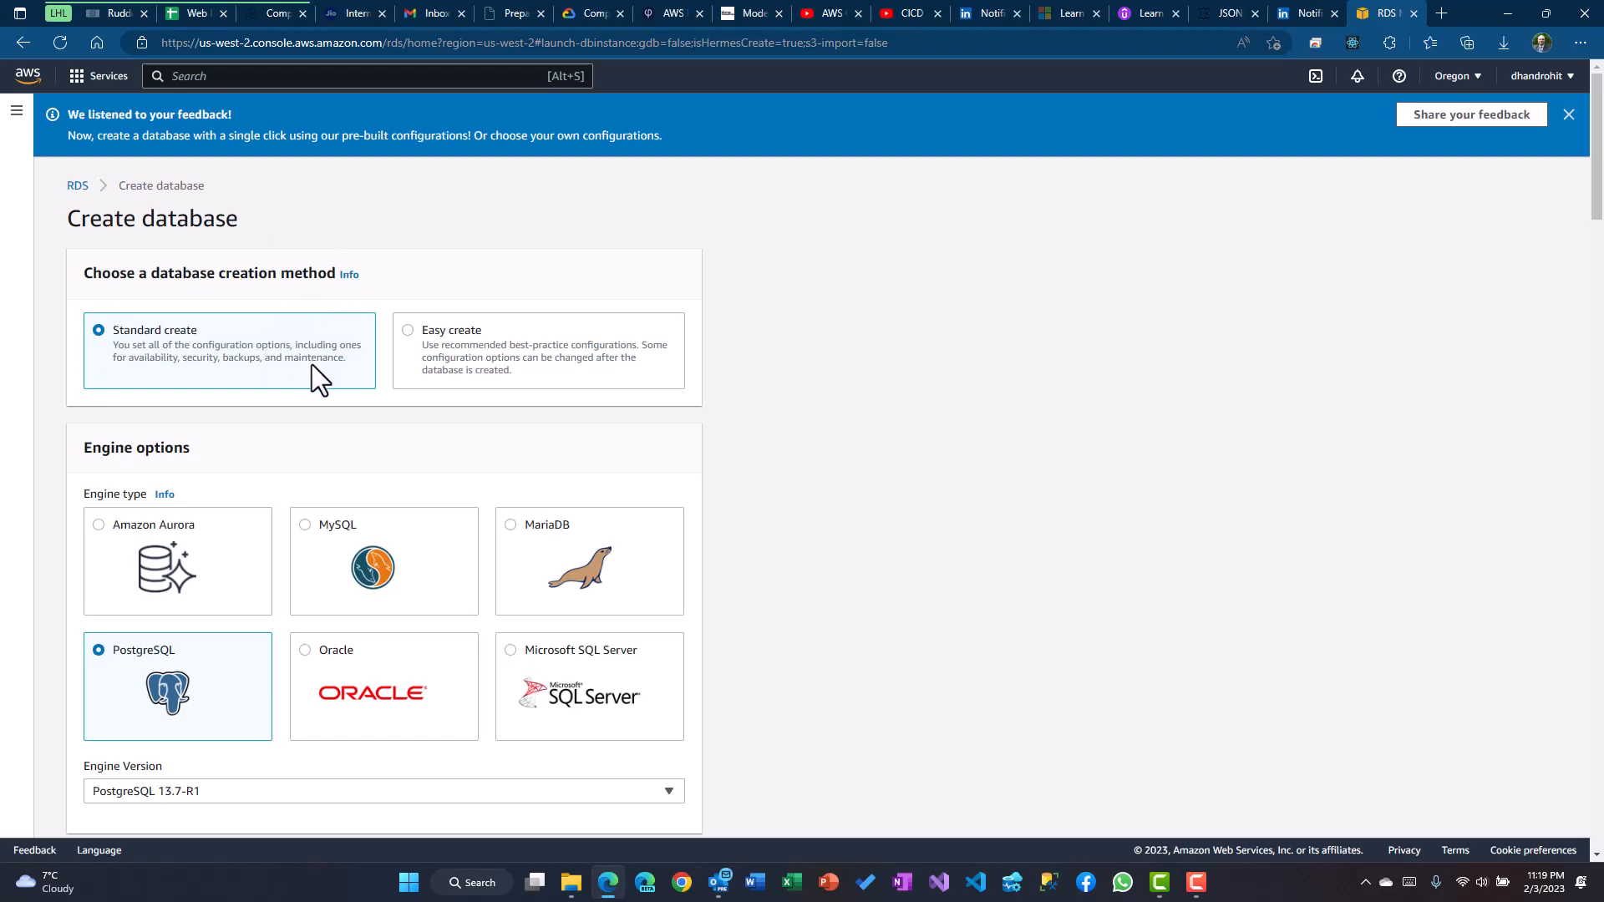
Choose the PostgreSQL engine card and select engine version PostgreSQL 14.3-R1
scroll(372, 384, "down", 2)
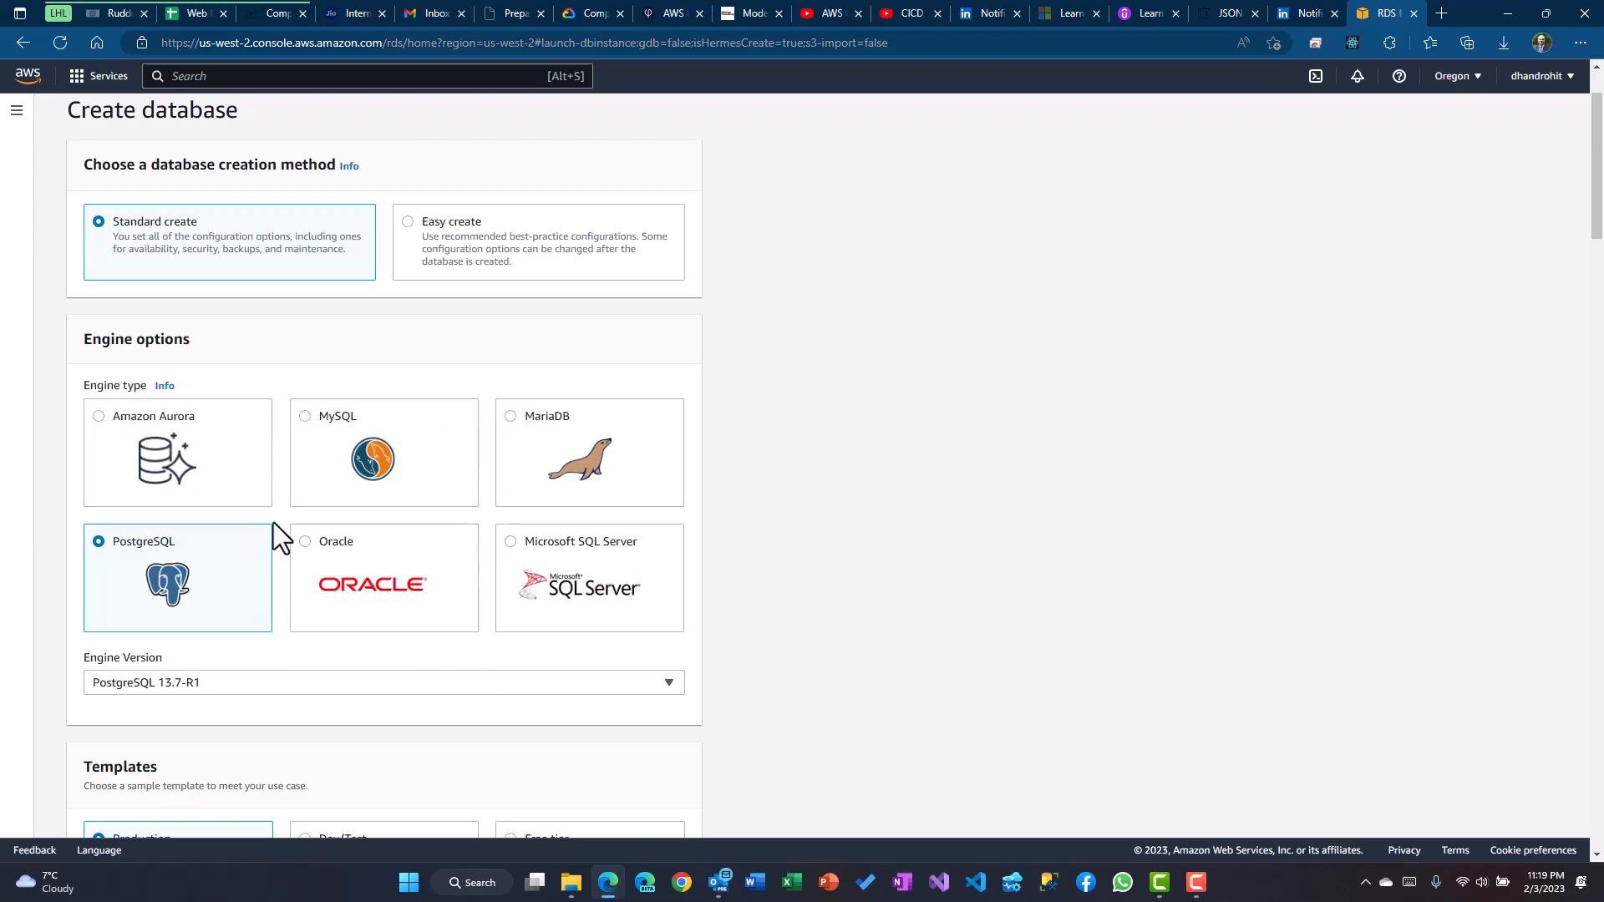
left_click(149, 552)
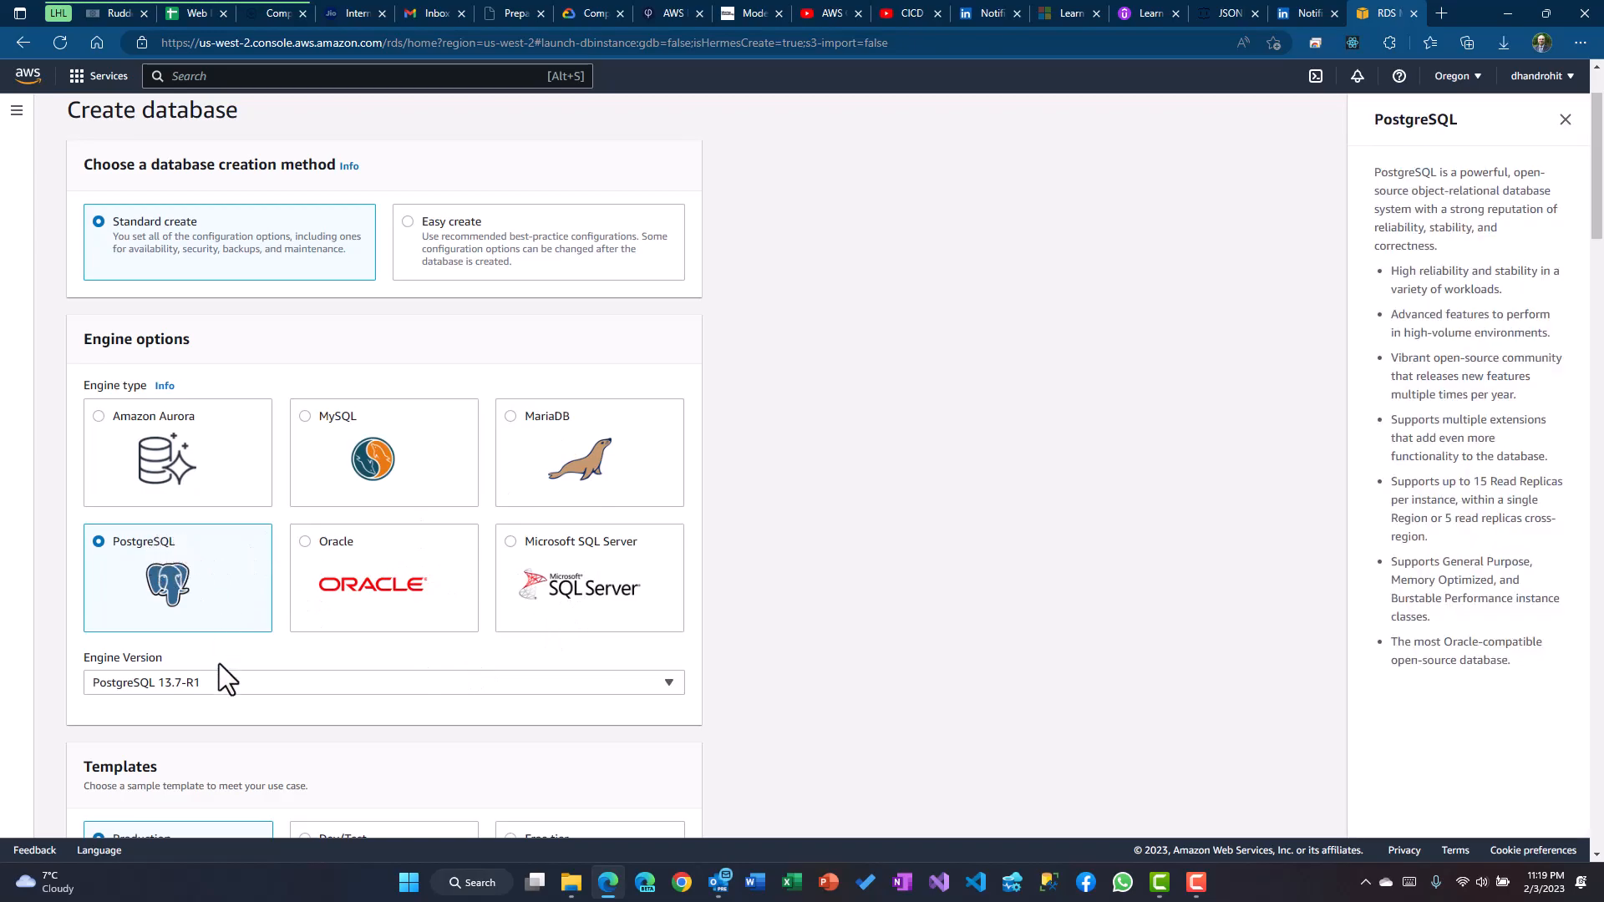
left_click(270, 683)
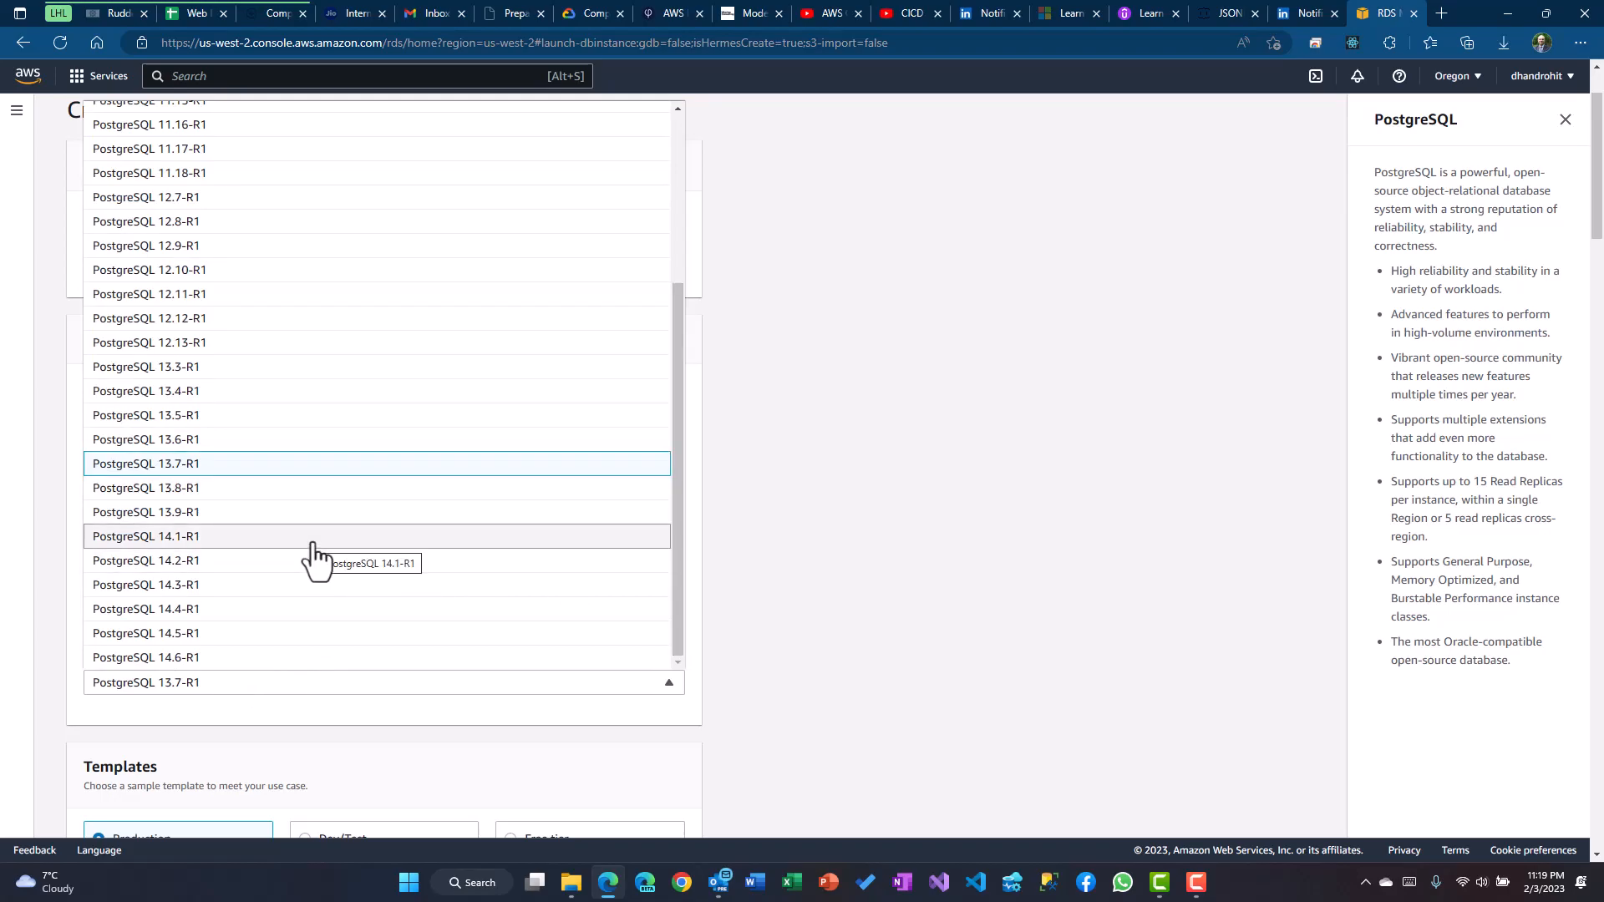
left_click(273, 587)
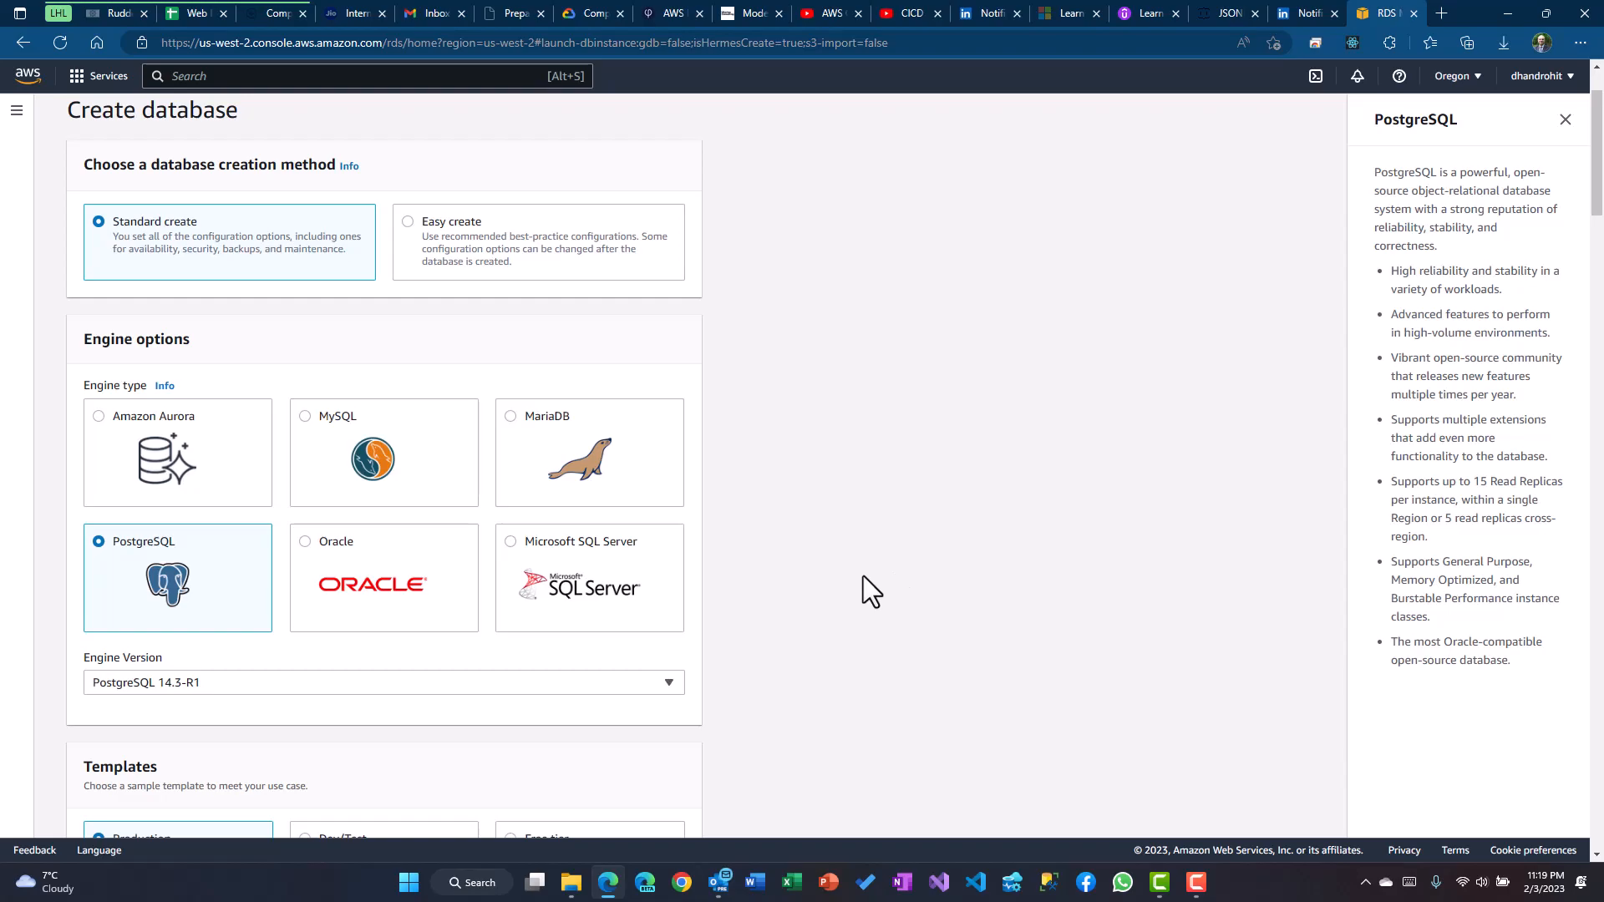
scroll(864, 575, "down", 4)
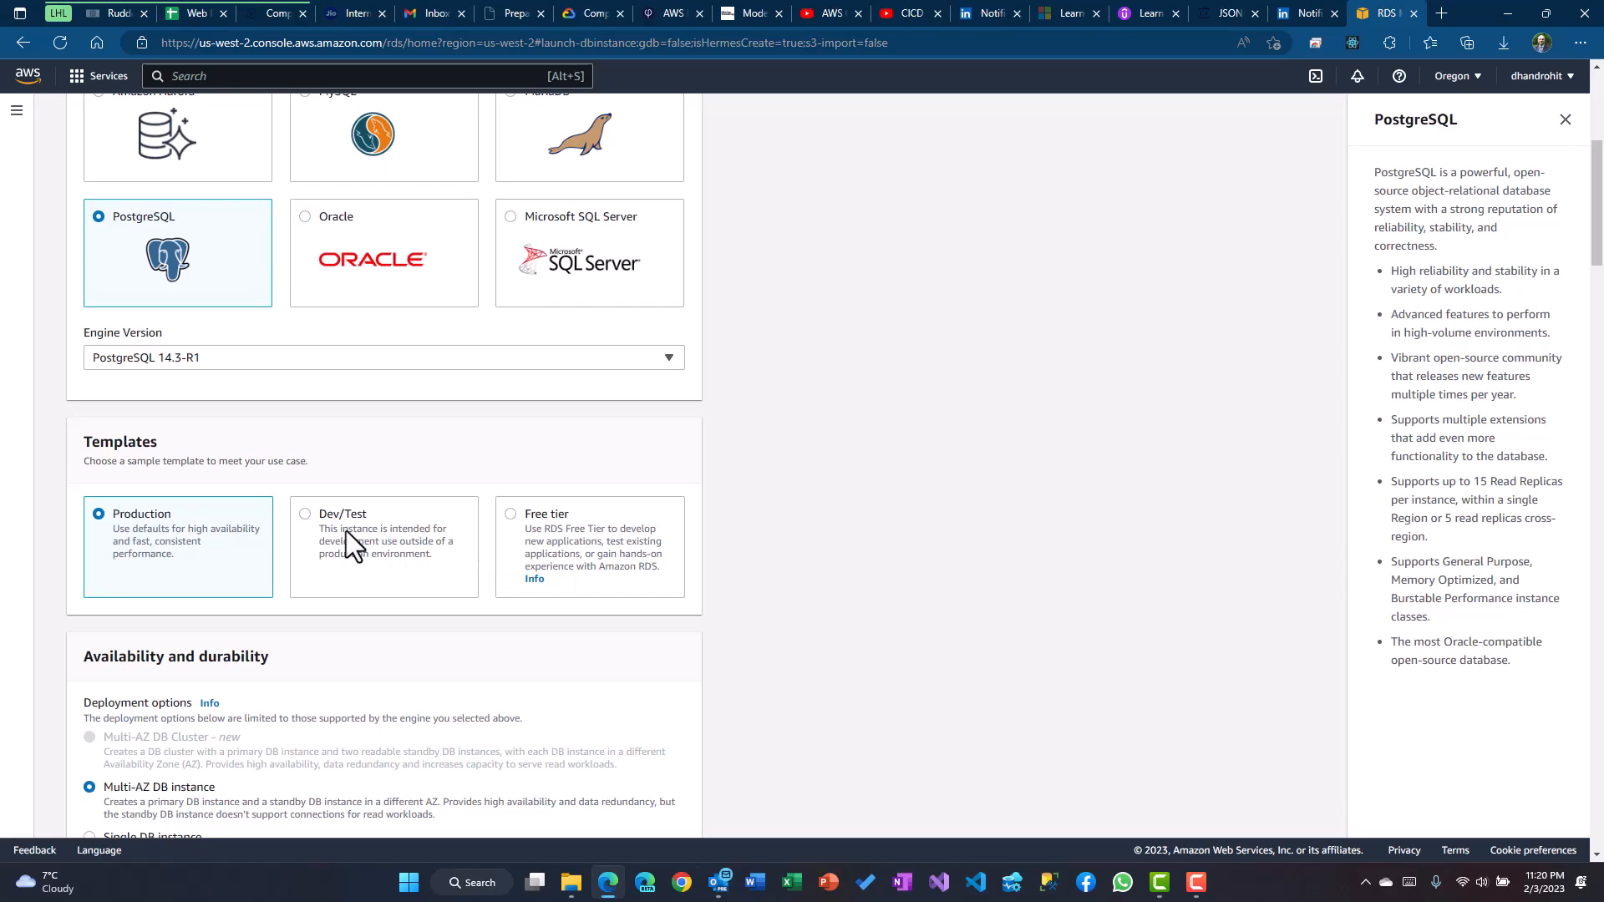
Settle on the Free tier template after comparing it with Dev/Test
left_click(303, 518)
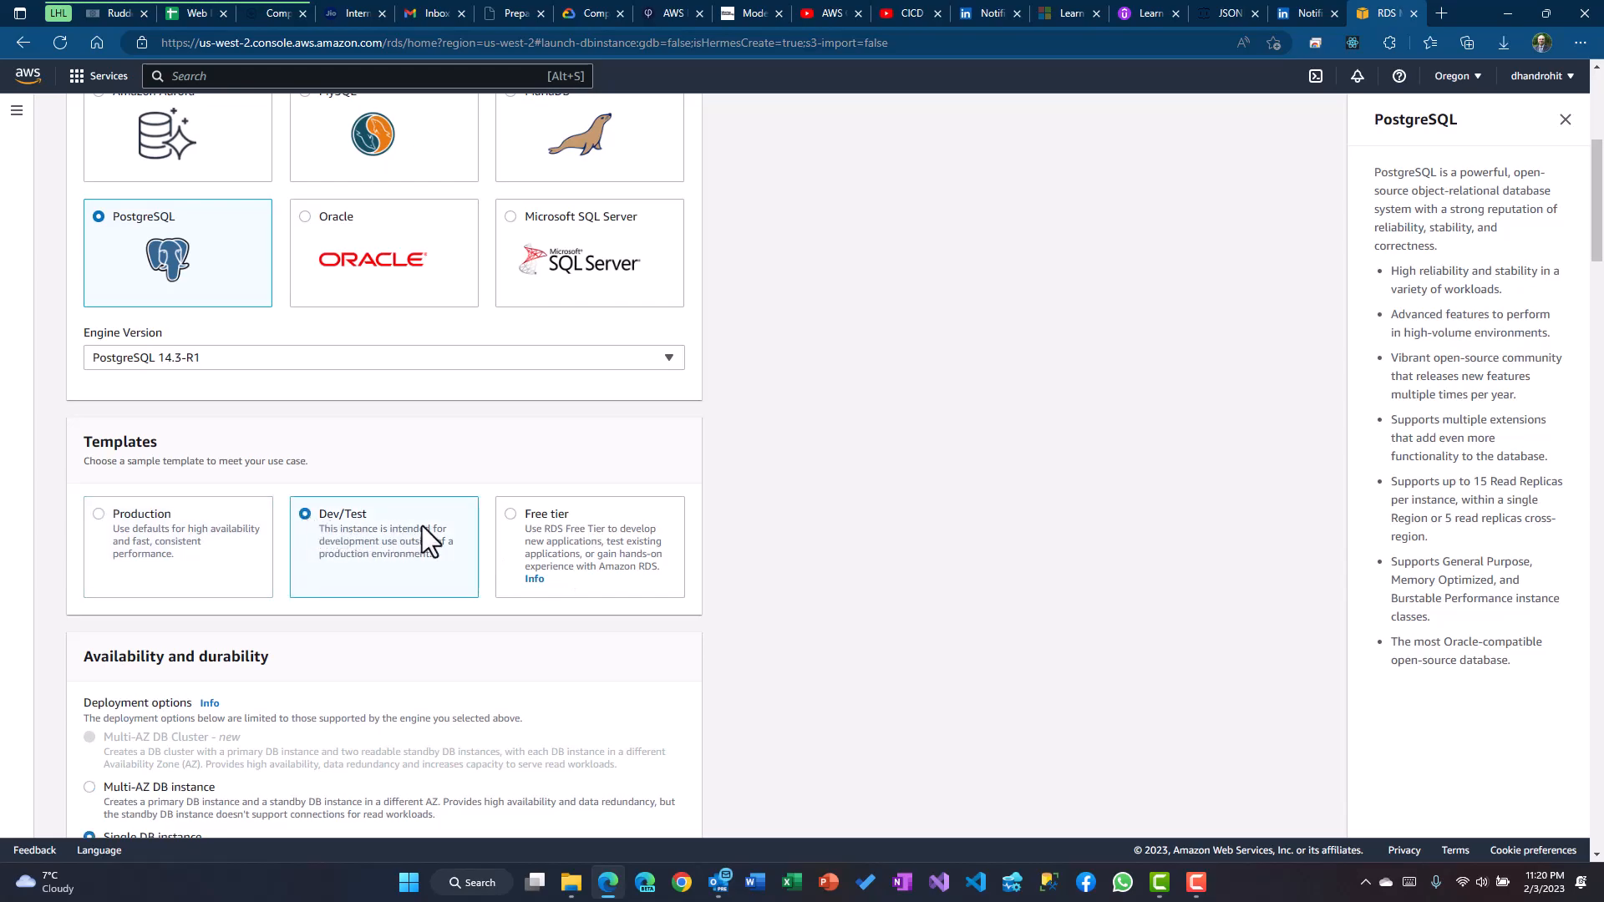
left_click(509, 514)
scroll(759, 509, "down", 3)
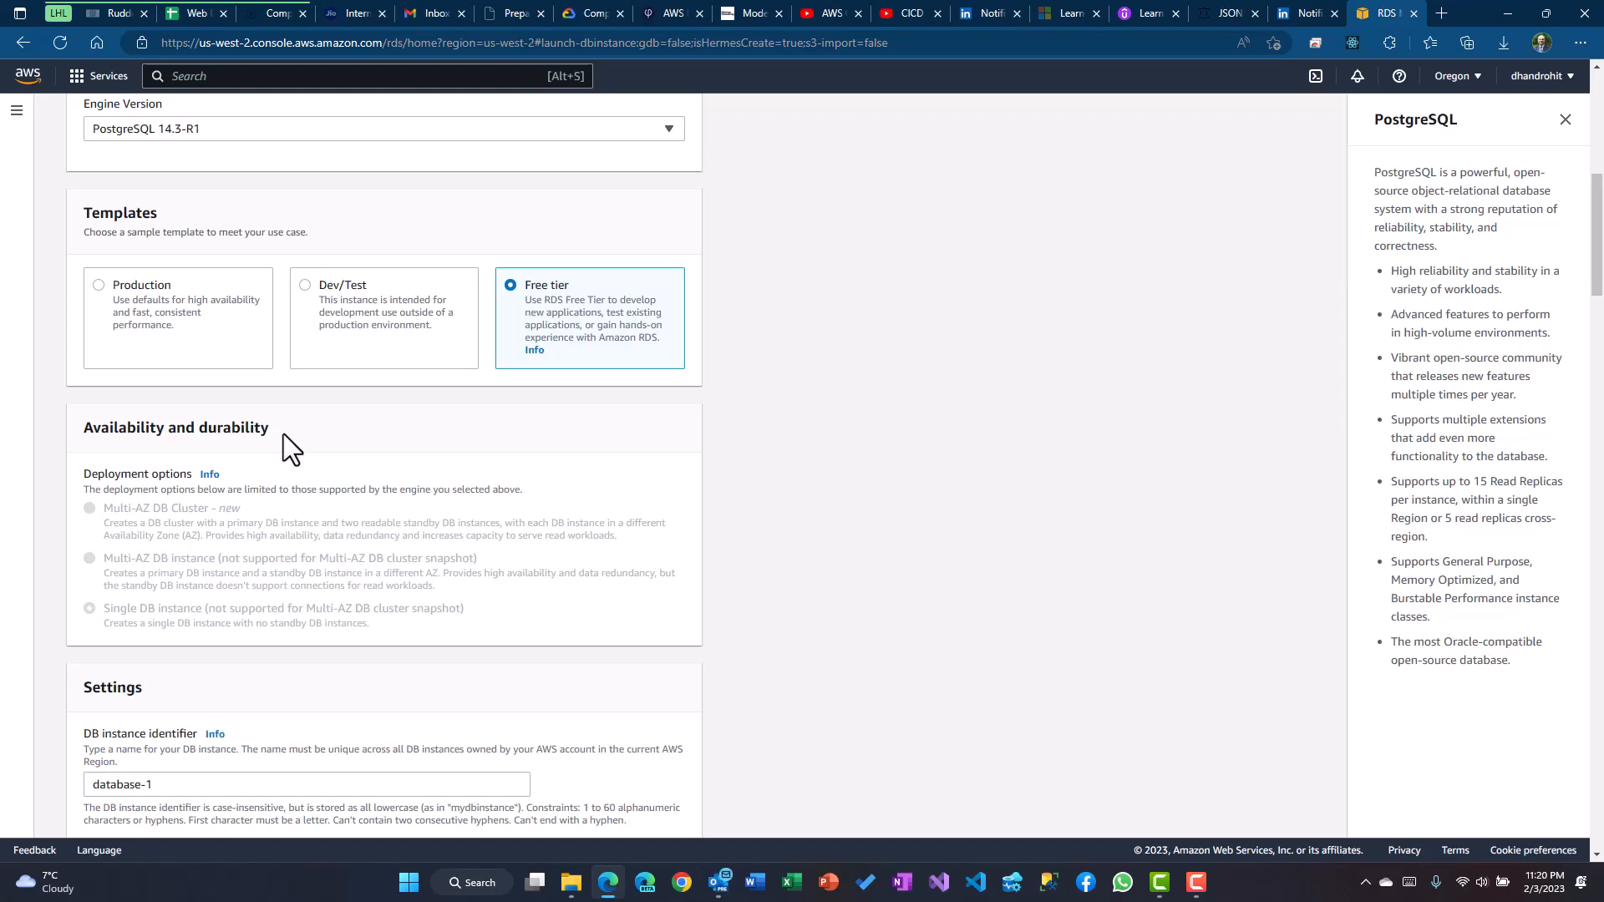
scroll(352, 562, "up", 3)
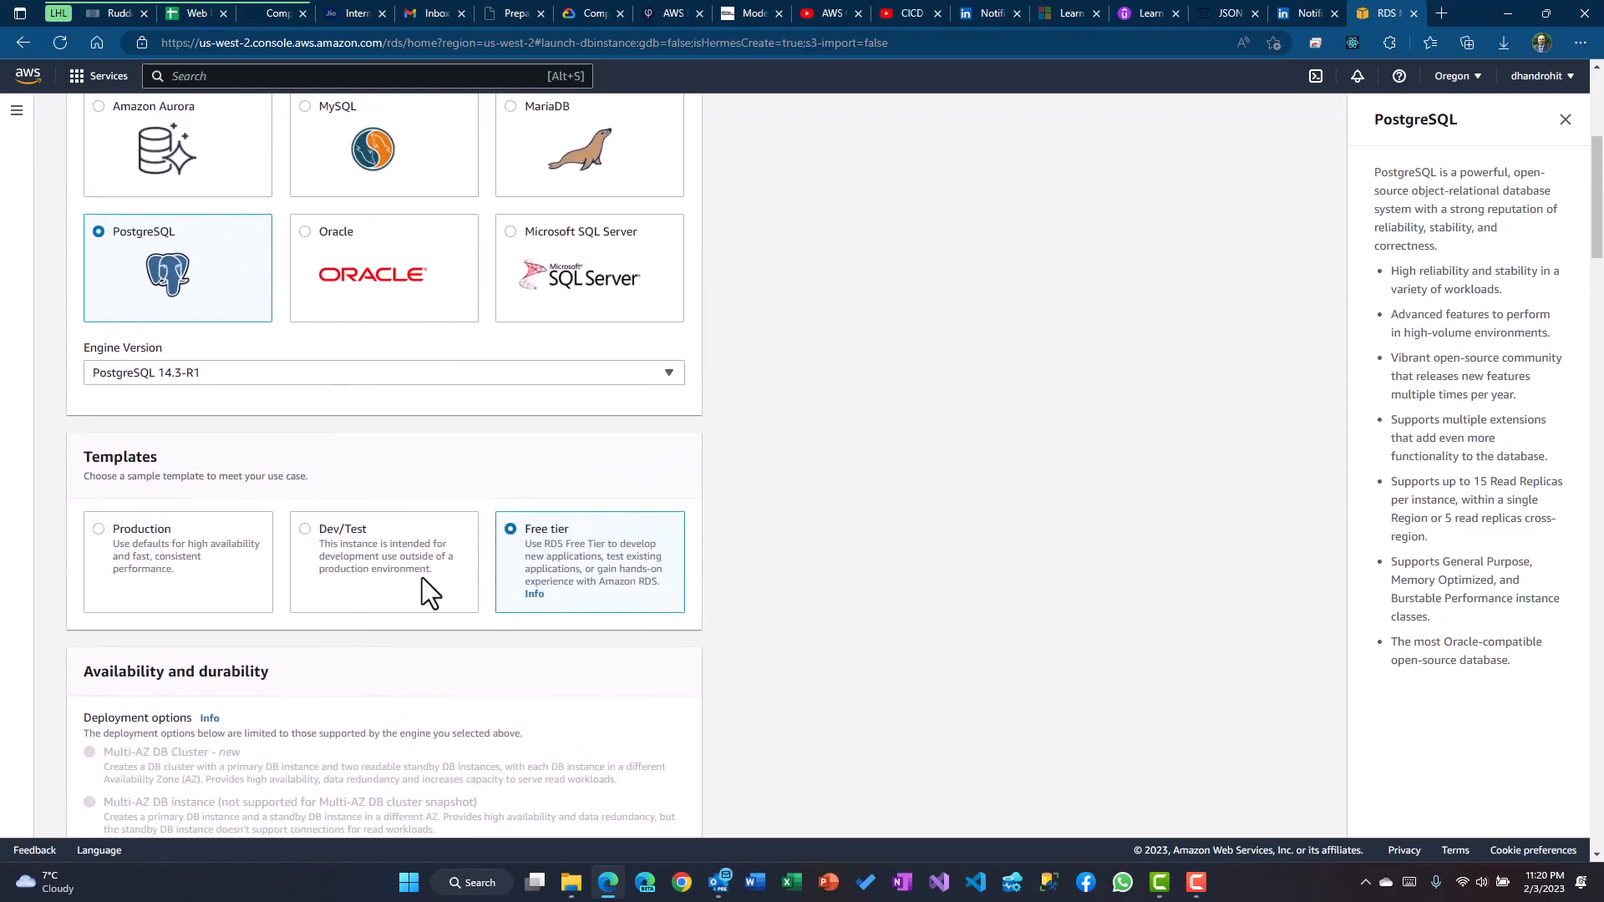
scroll(501, 585, "down", 2)
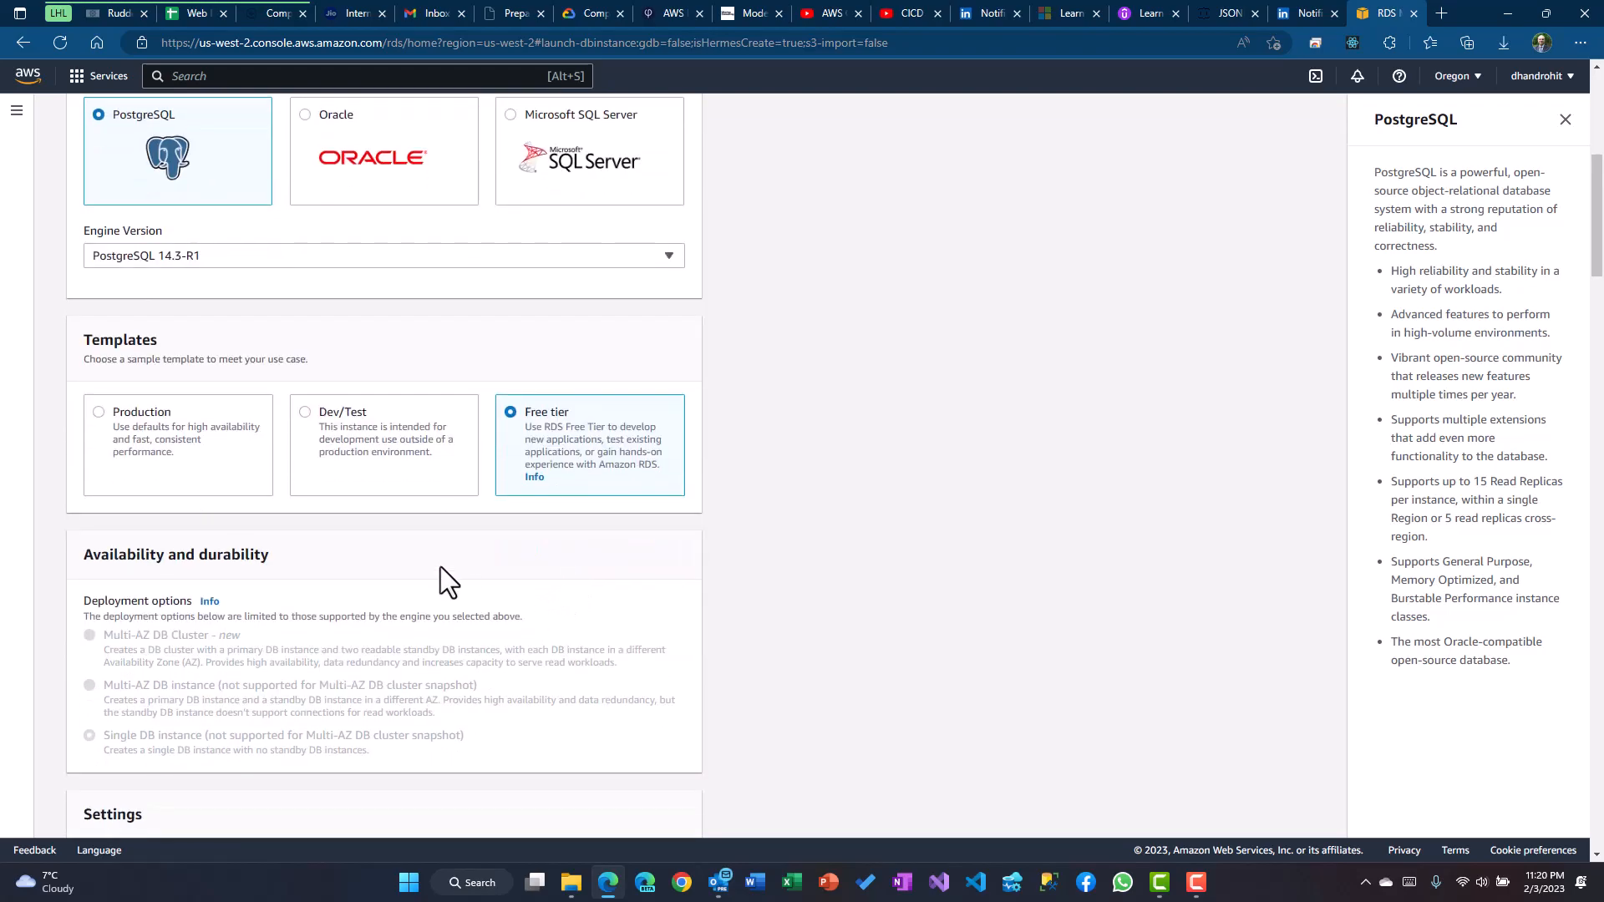
left_click(307, 414)
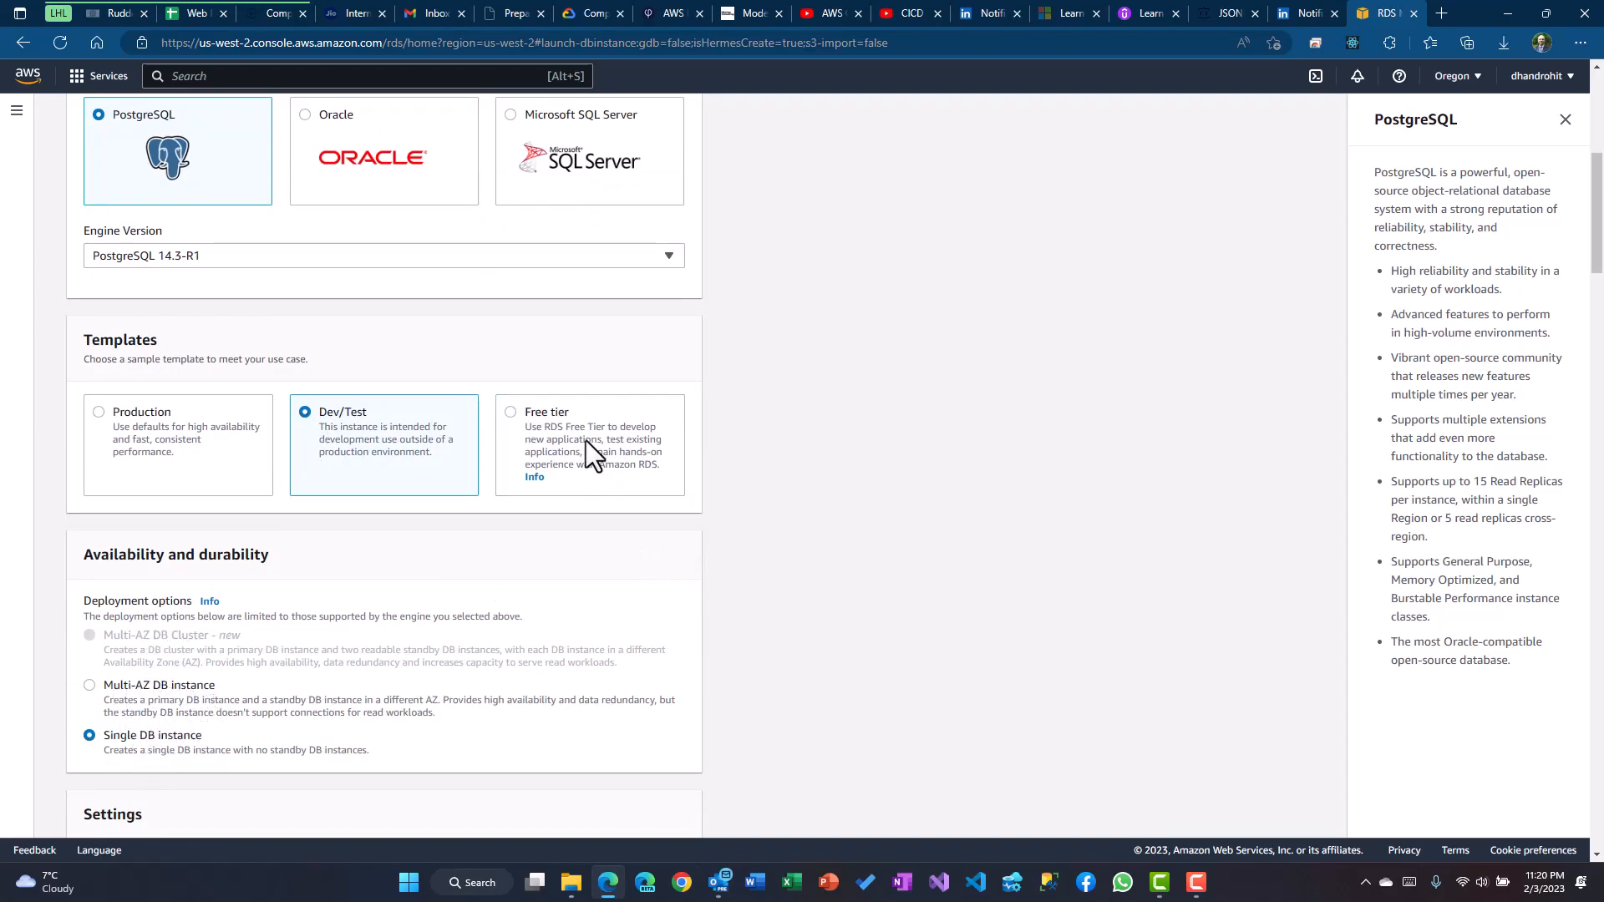
left_click(512, 413)
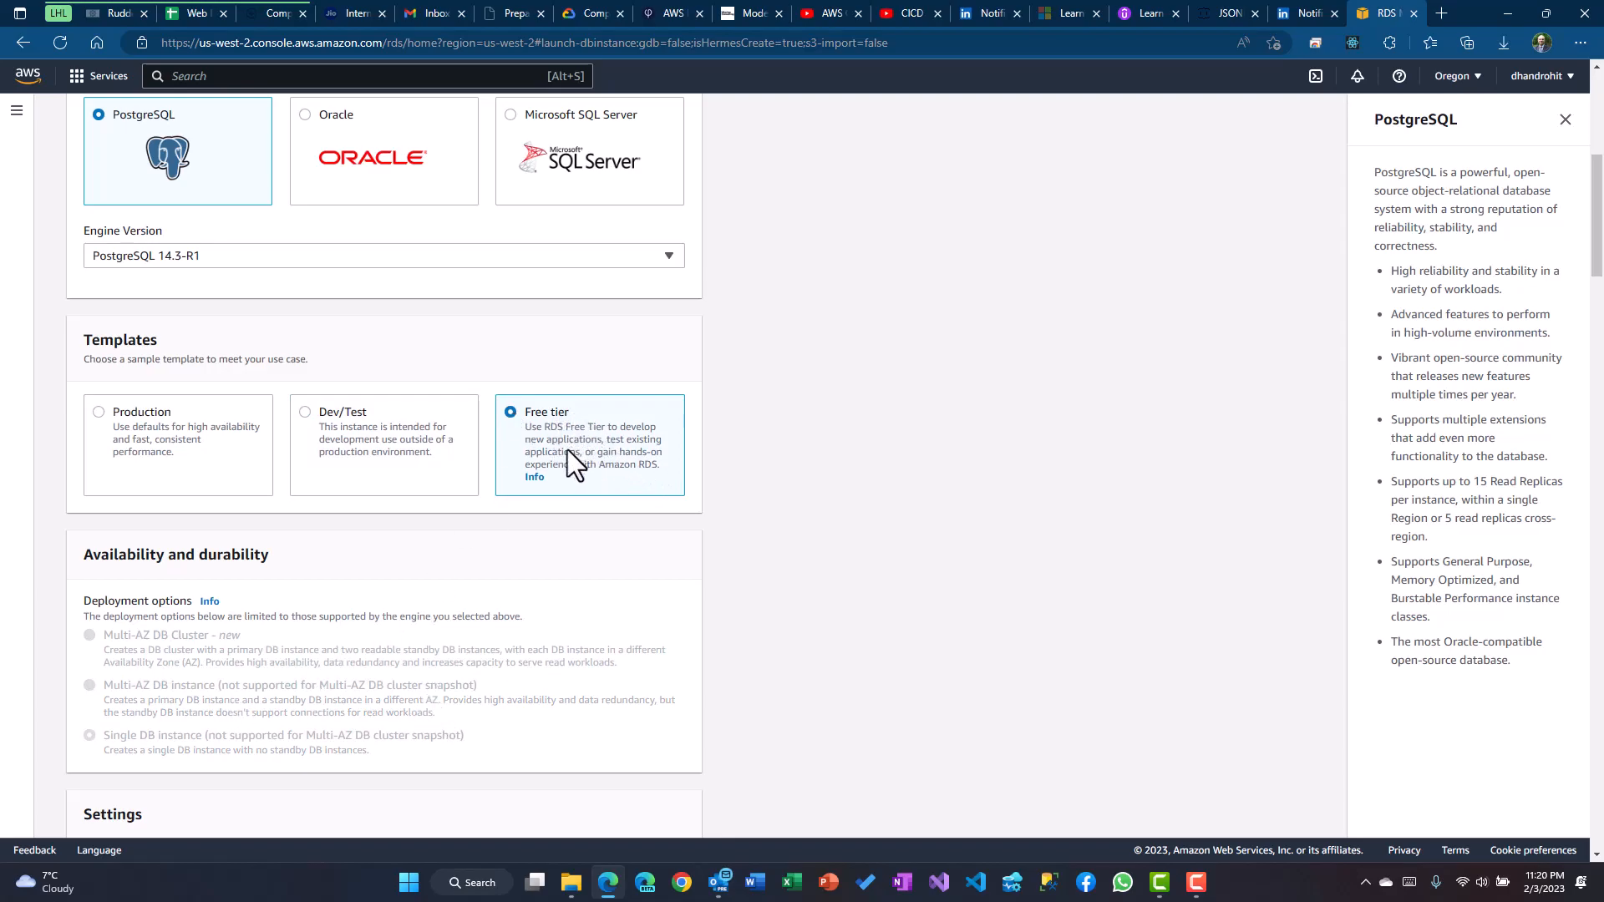
scroll(567, 452, "down", 3)
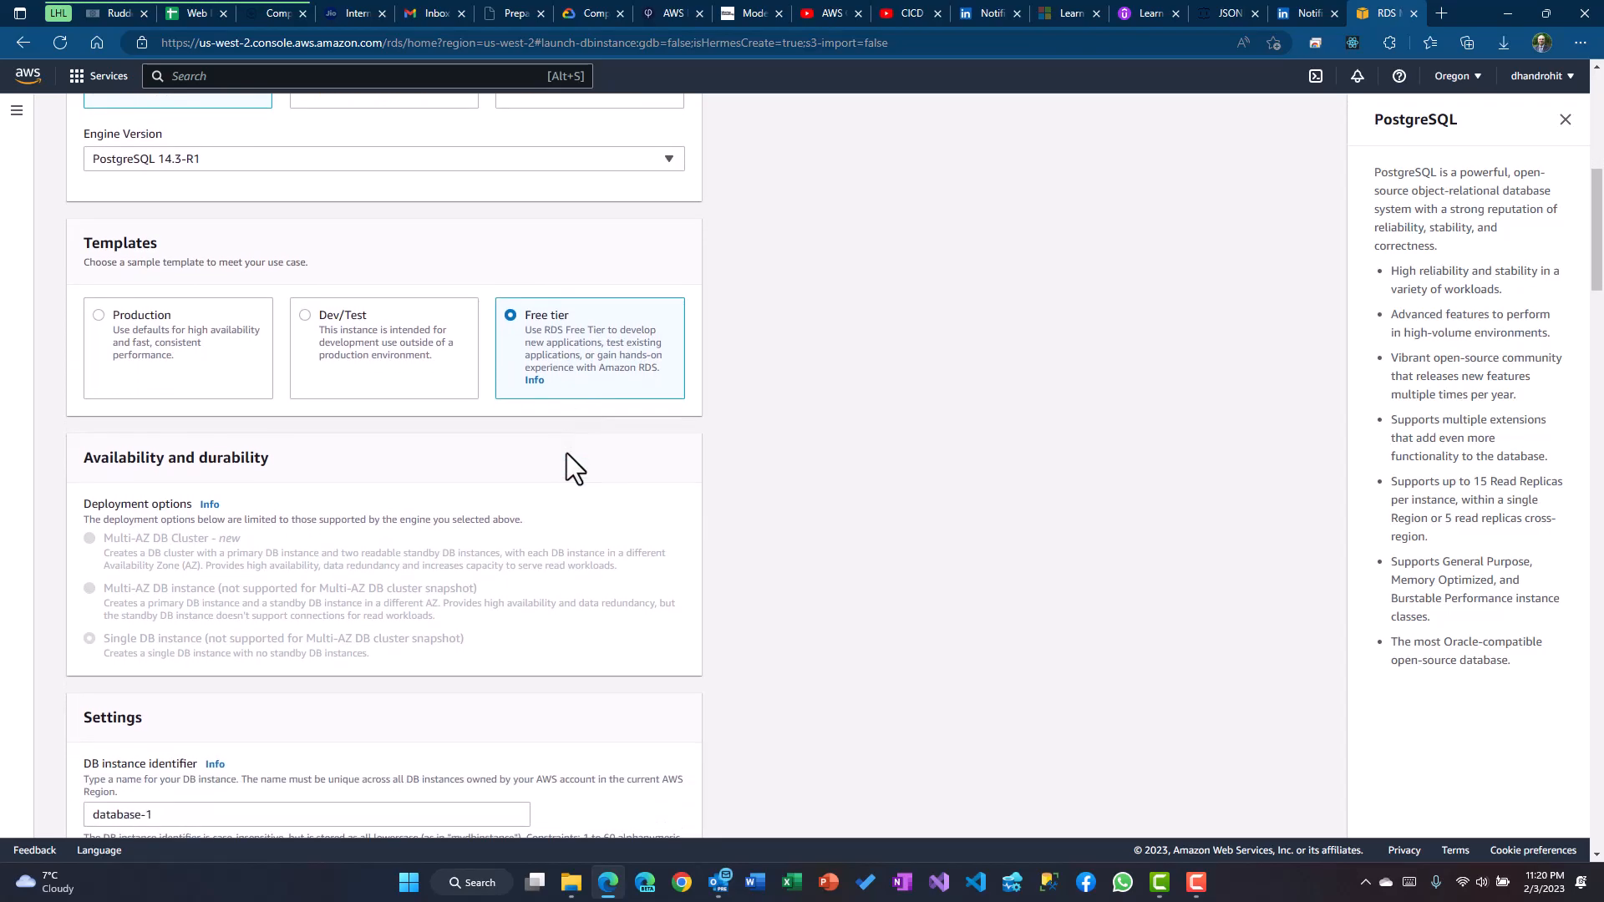
scroll(566, 453, "down", 1)
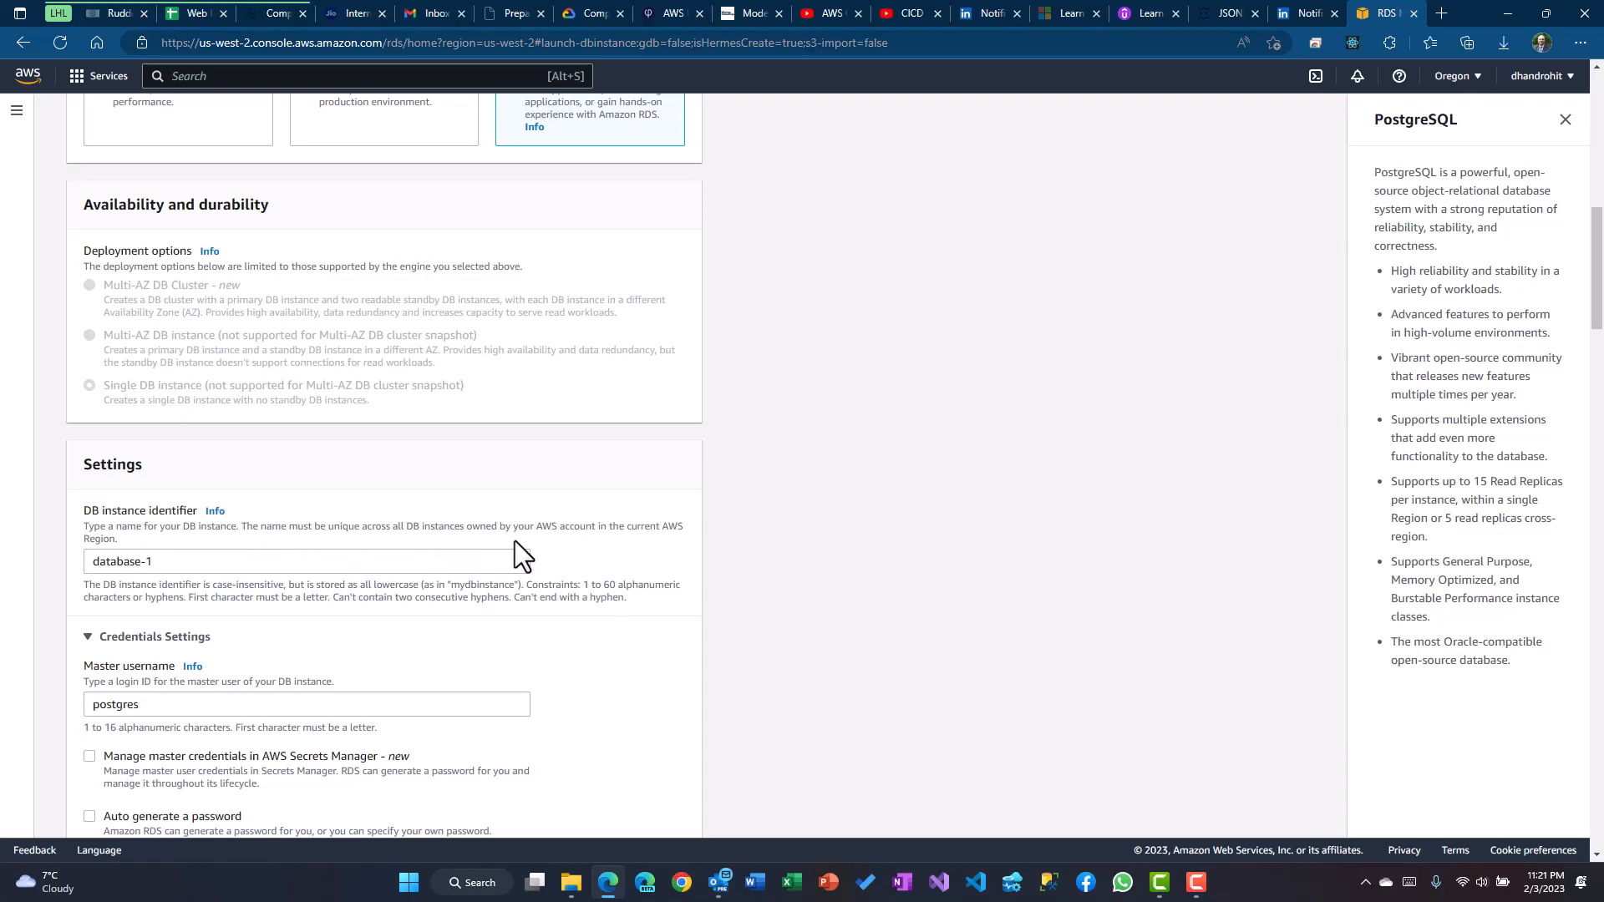
Change the DB instance identifier from database-1 to rdawsinstance
left_click(195, 564)
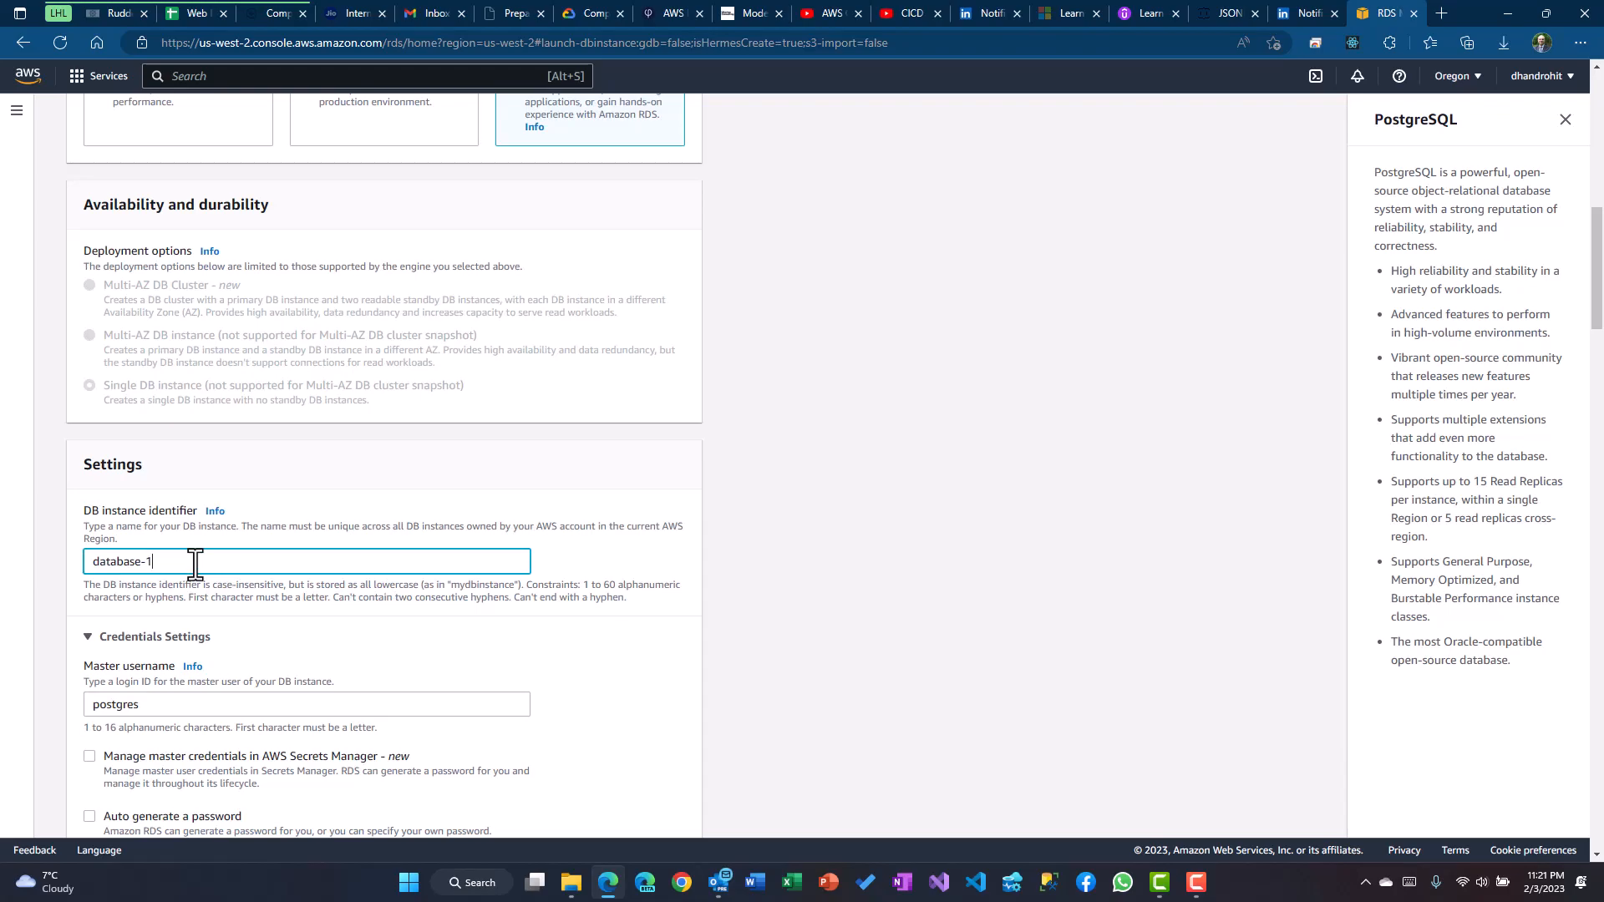
key("BackSpace")
key("BackSpace")
key("BackSpace")
key("BackSpace")
key("BackSpace")
key("BackSpace")
key("BackSpace")
key("BackSpace")
key("BackSpace")
key("BackSpace")
type("rdaw")
key("BackSpace")
key("BackSpace")
type("sa")
key("BackSpace")
type("wsinstance")
scroll(576, 573, "down", 2)
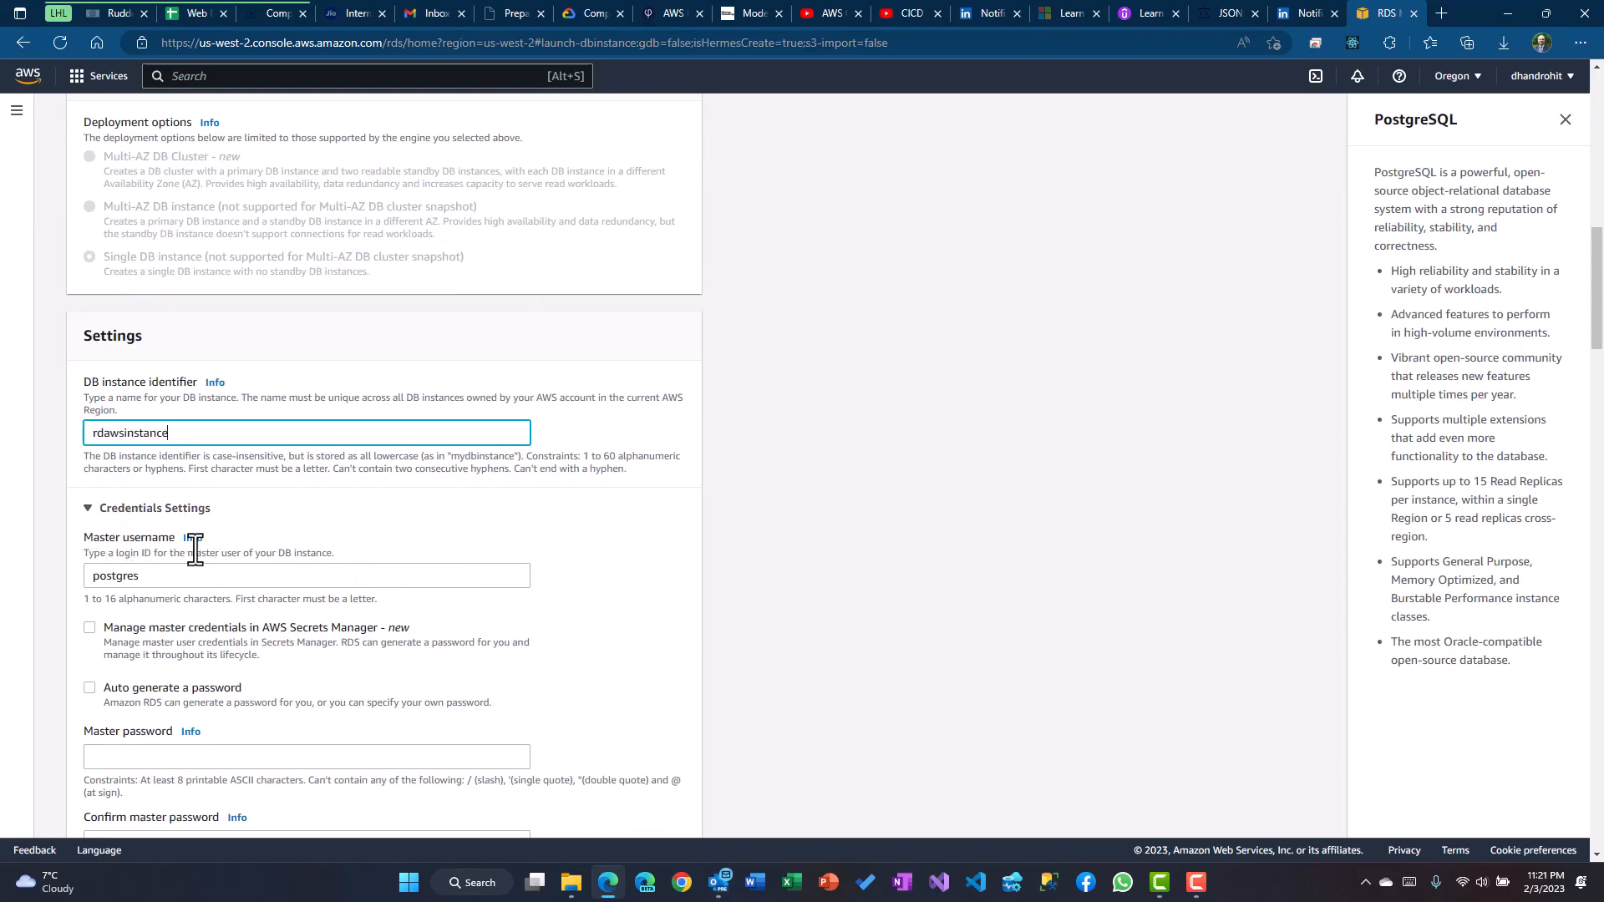
left_click(797, 580)
Enter the master password for postgres and confirm it
scroll(797, 580, "down", 1)
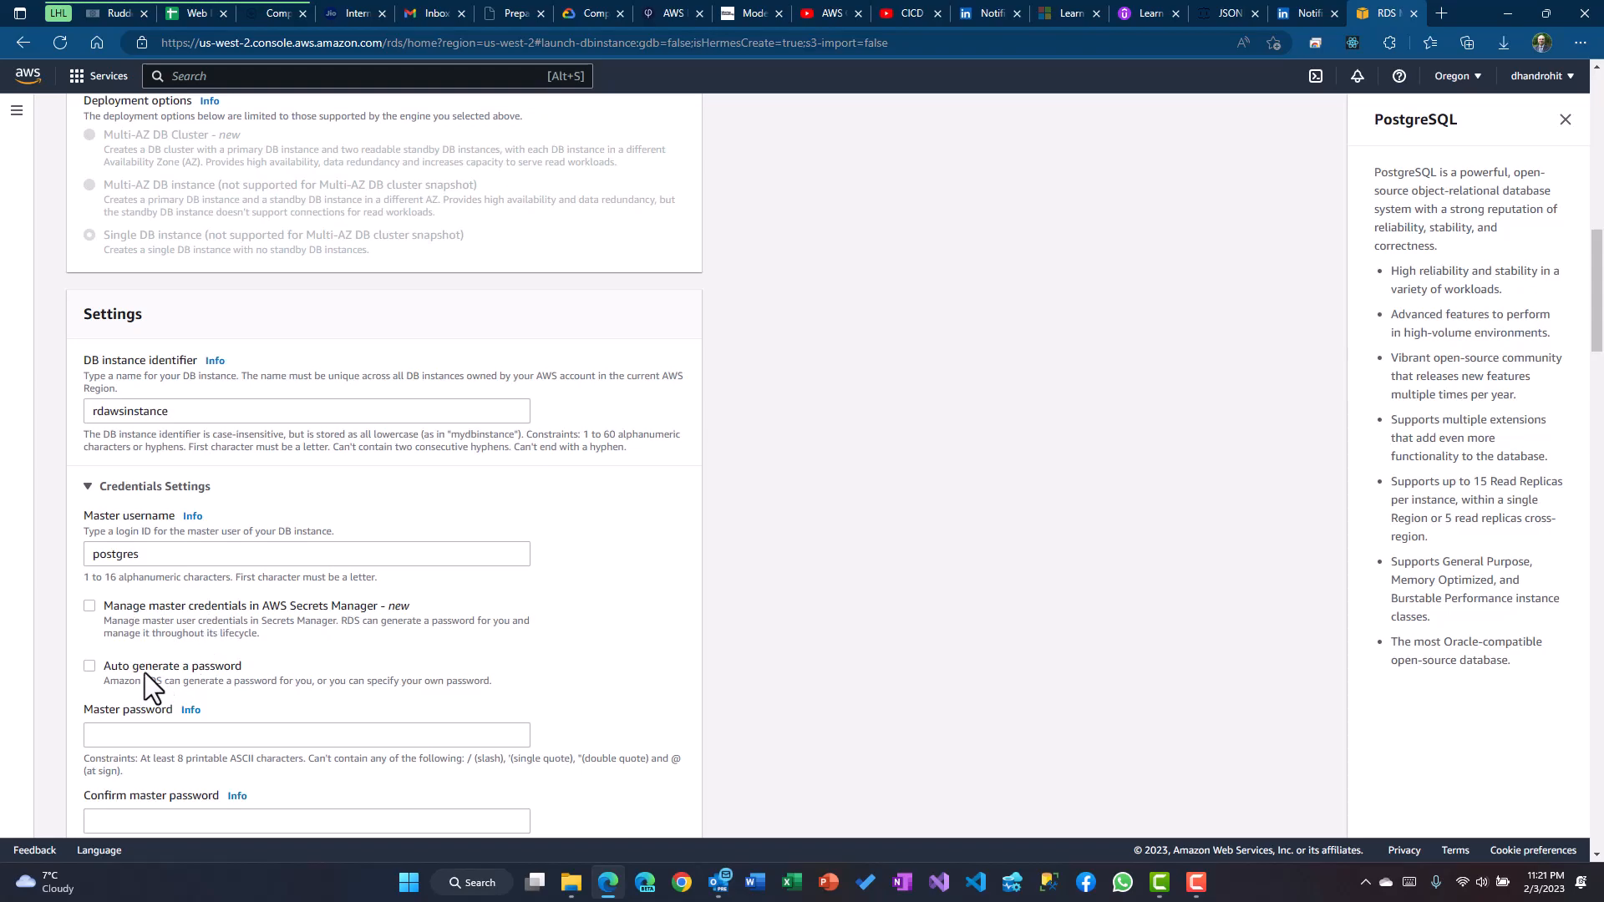
left_click(153, 733)
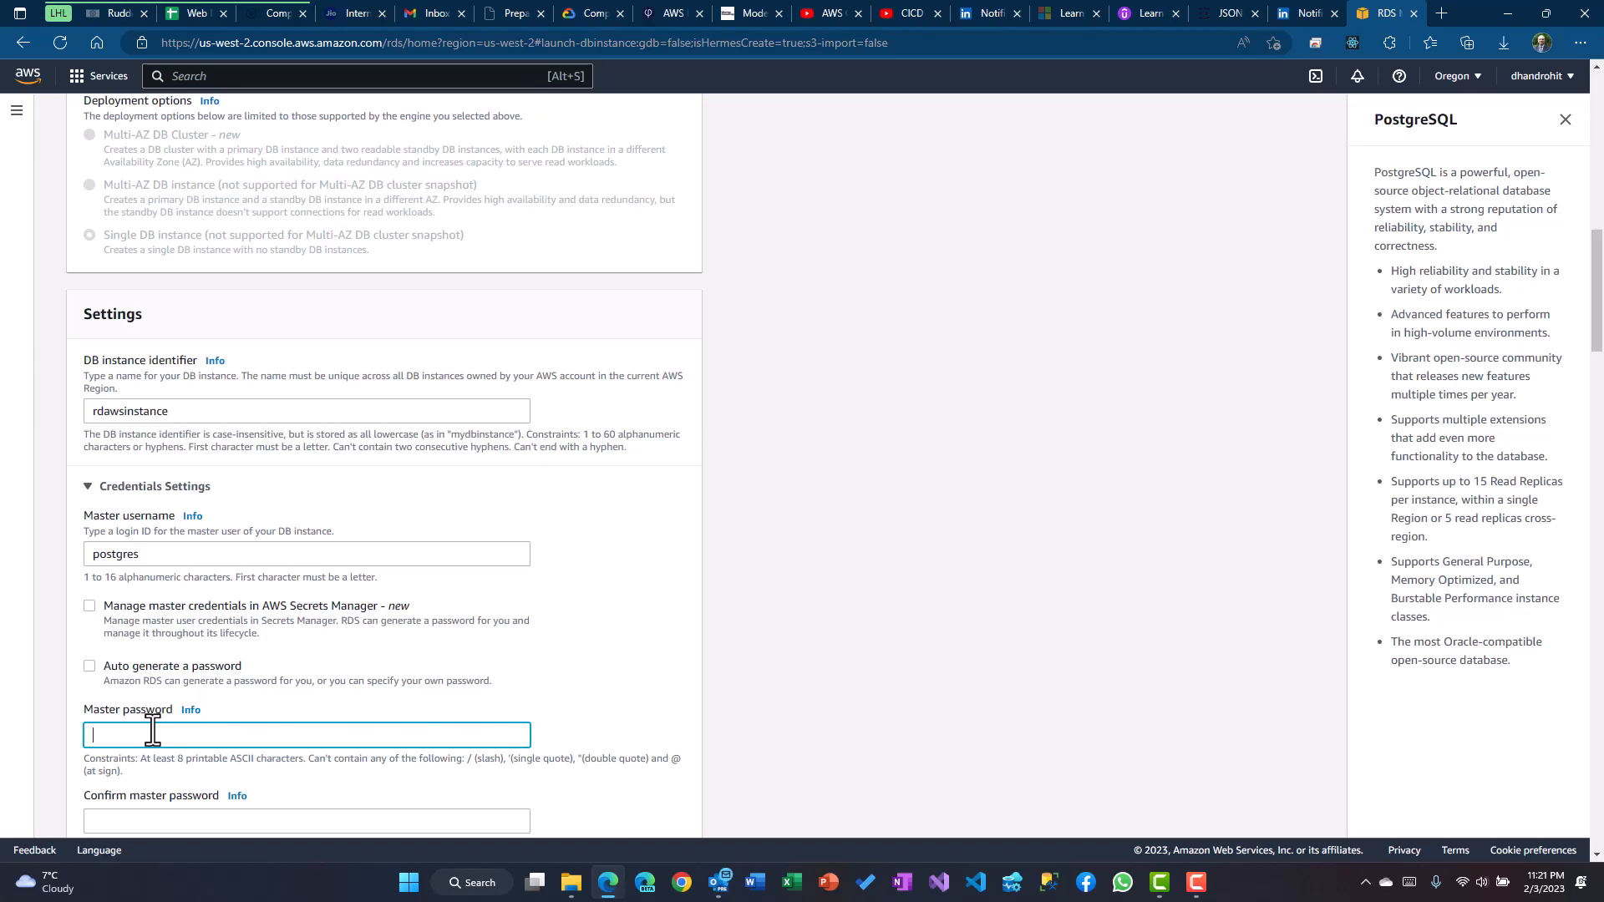
type("*************")
key("Tab")
type("**********")
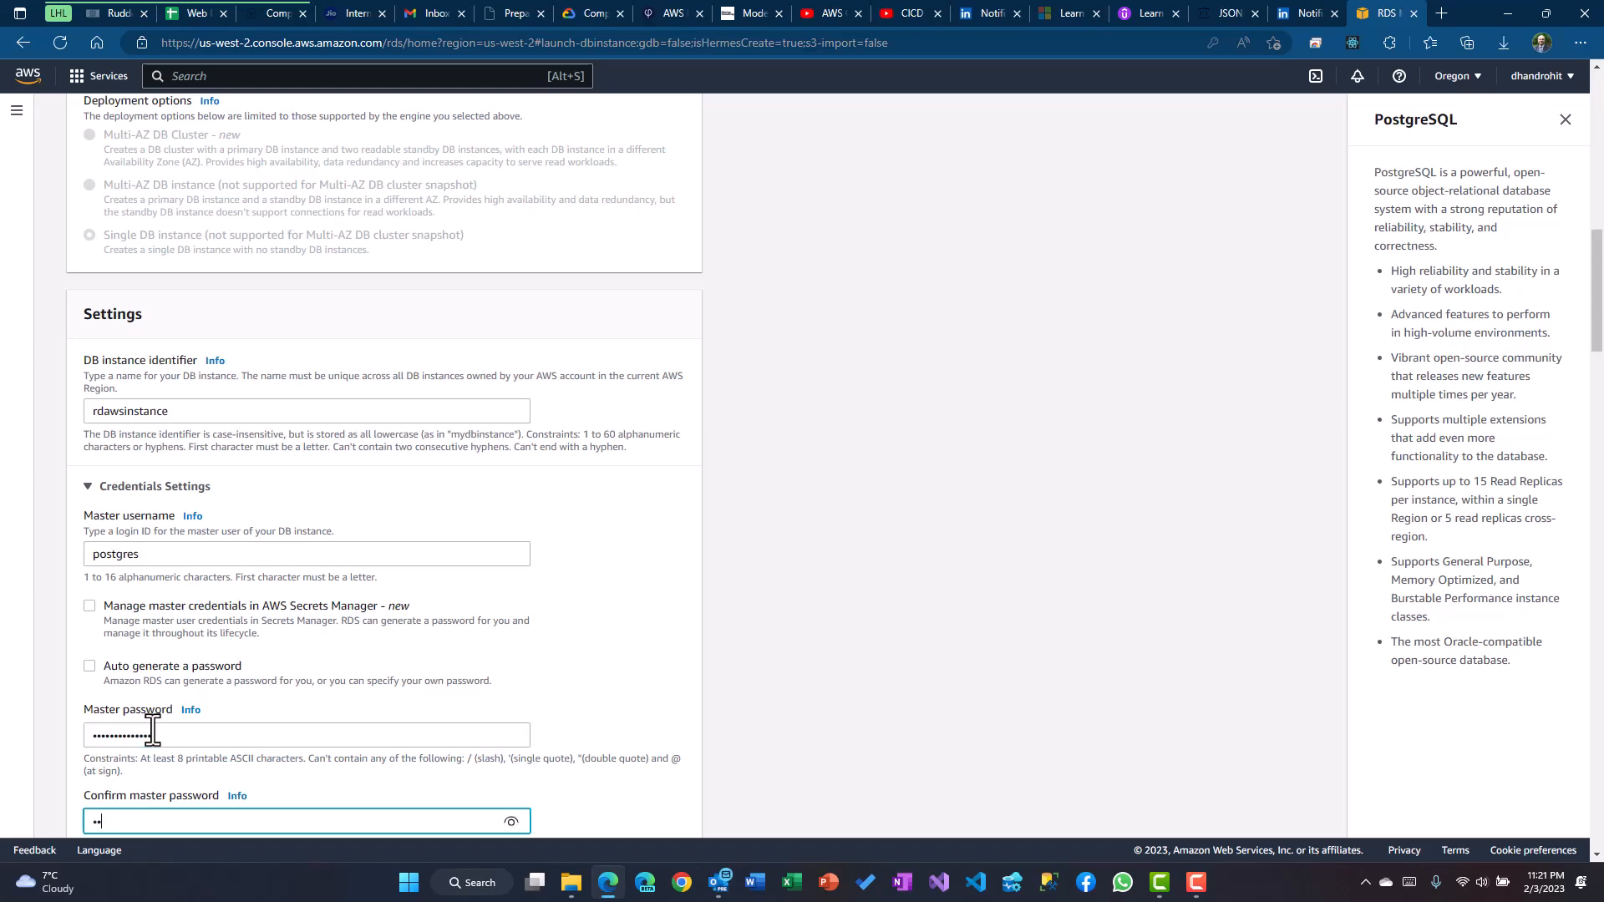
type("***")
scroll(713, 632, "down", 4)
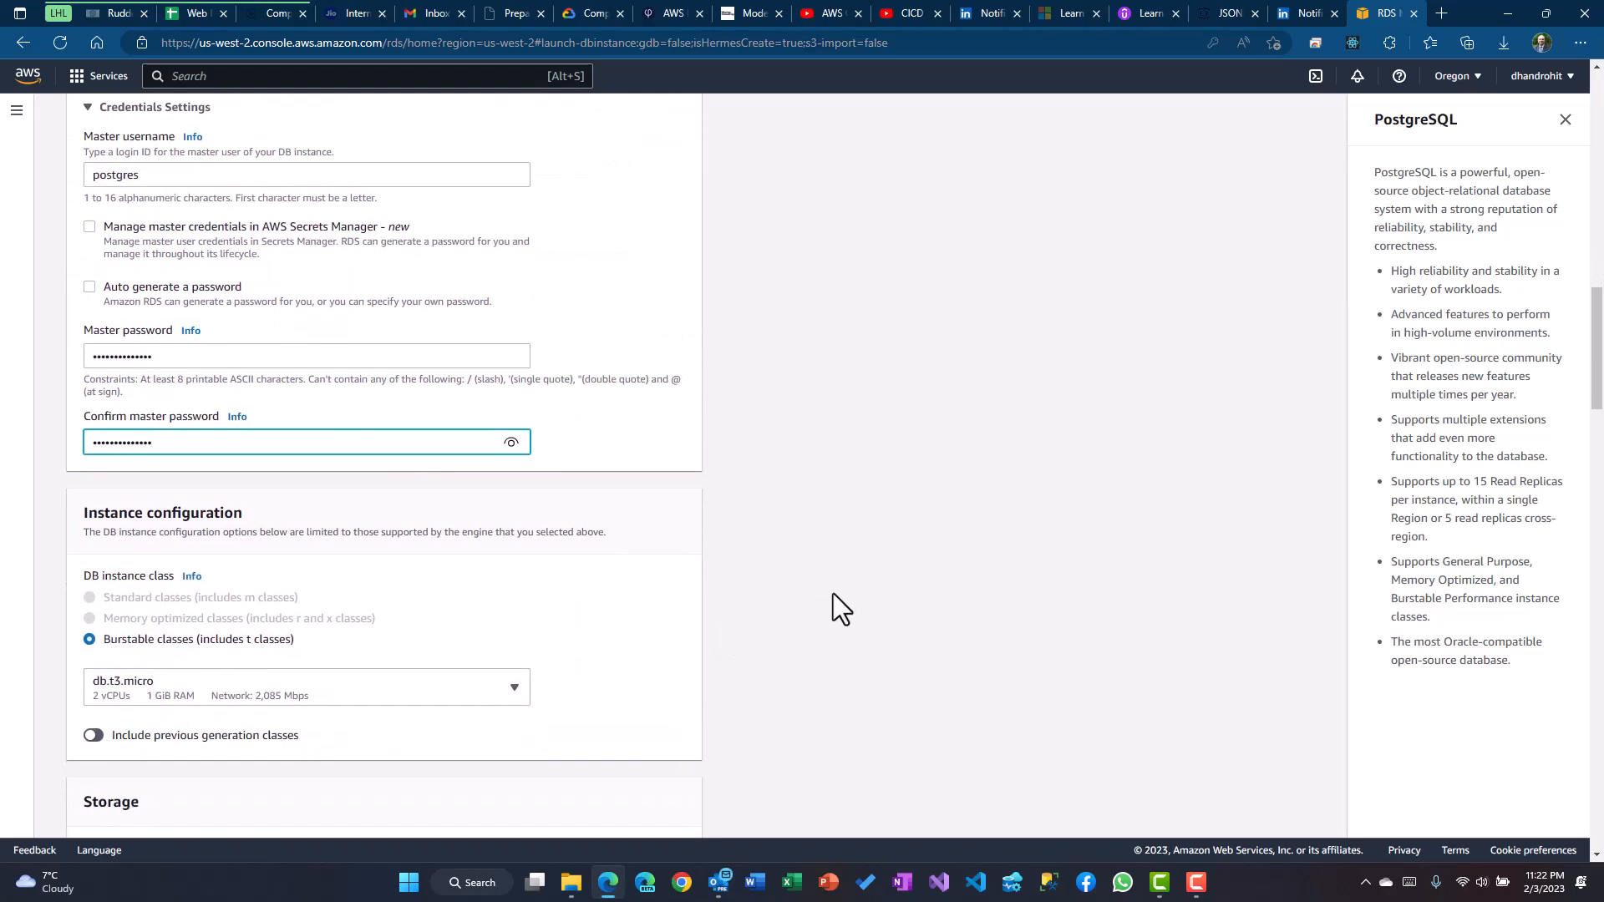
Set the DB instance class to db.t4g.micro and show the Storage type options
scroll(157, 463, "down", 2)
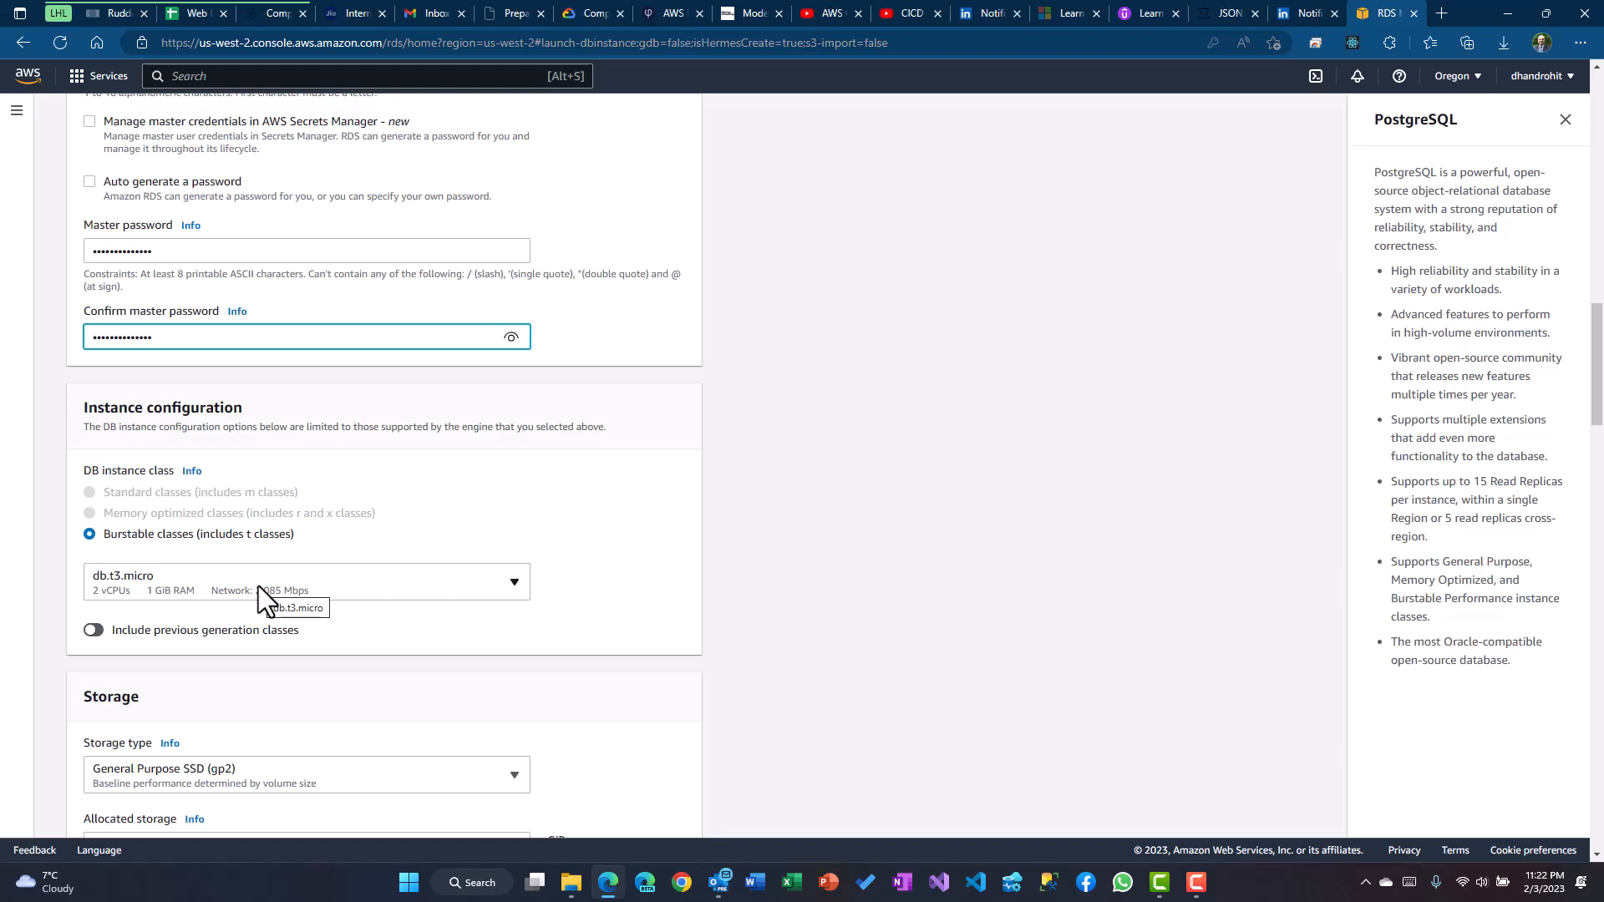
left_click(453, 589)
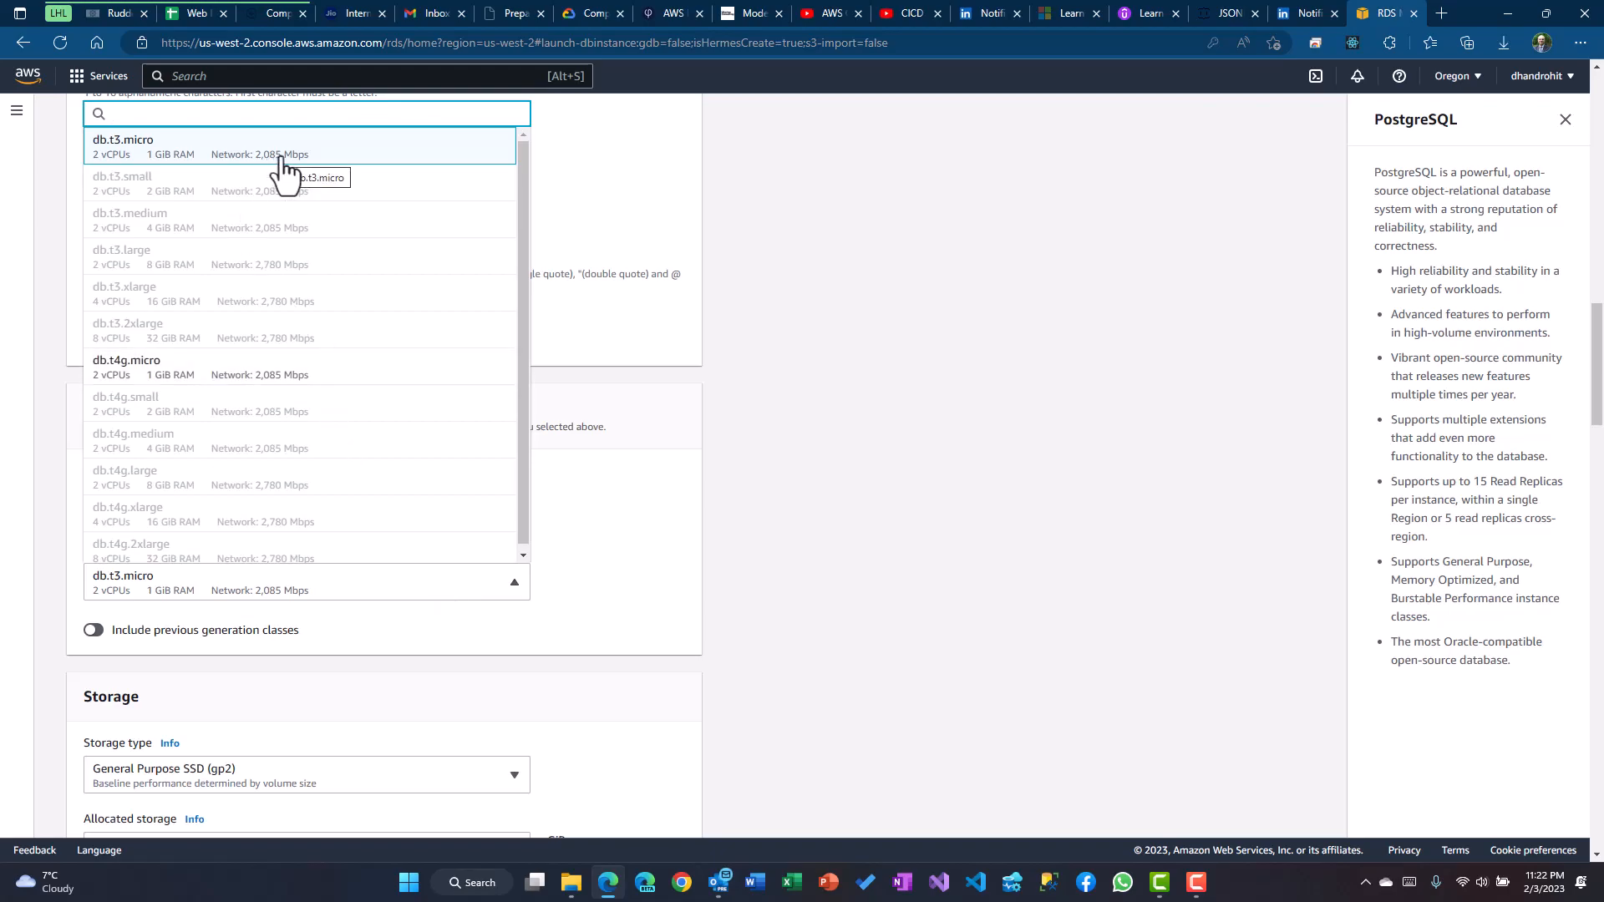
scroll(254, 383, "up", 1)
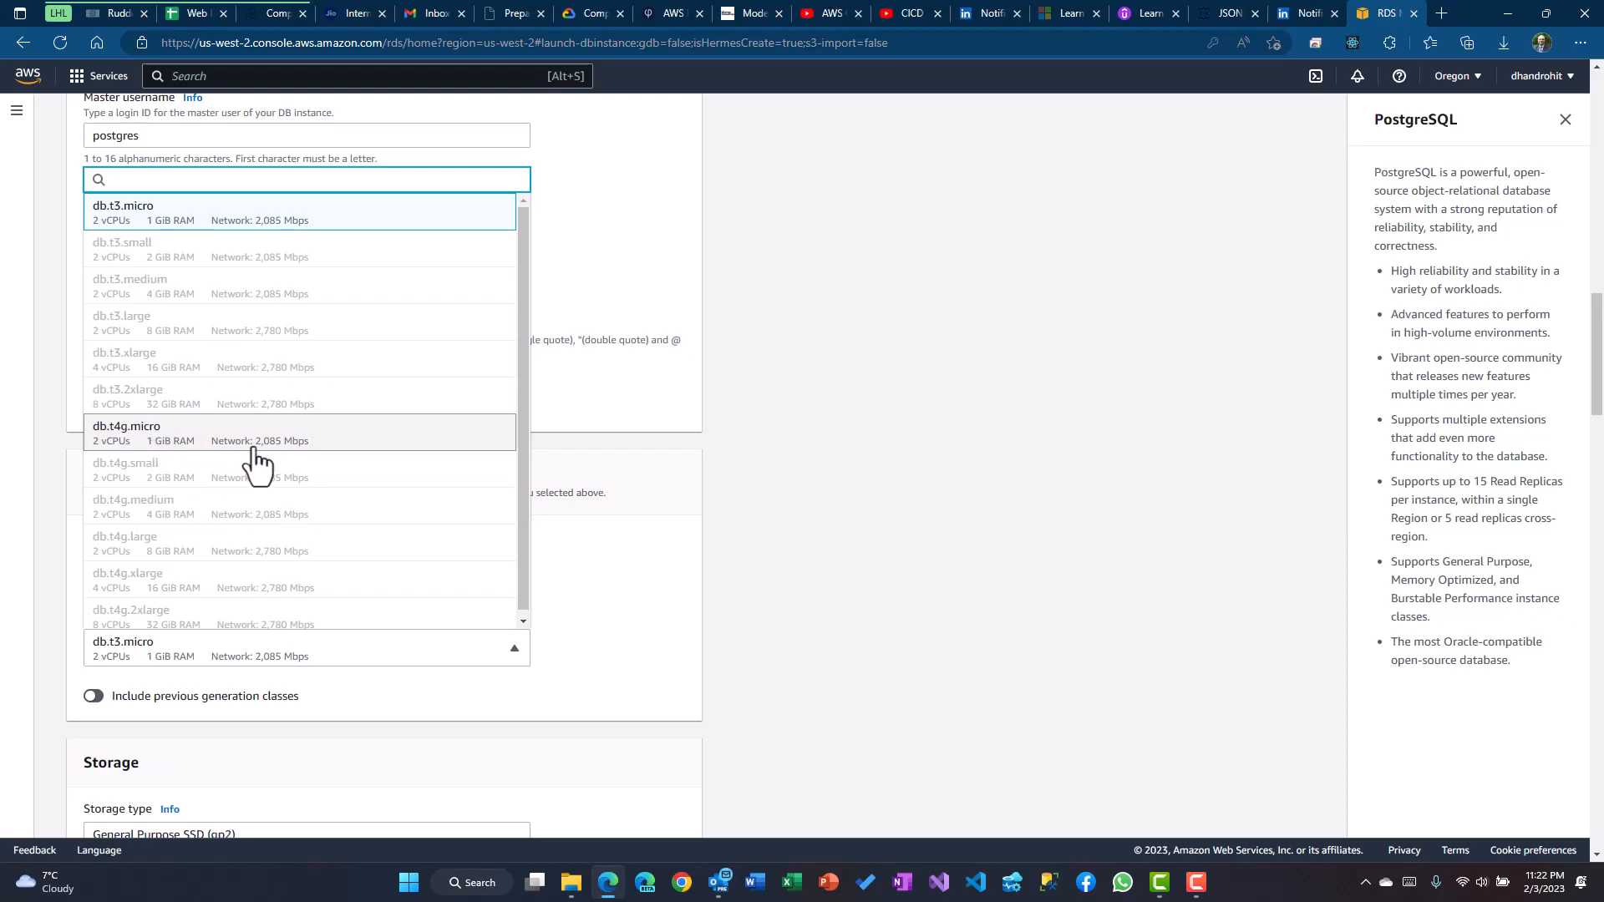
left_click(283, 439)
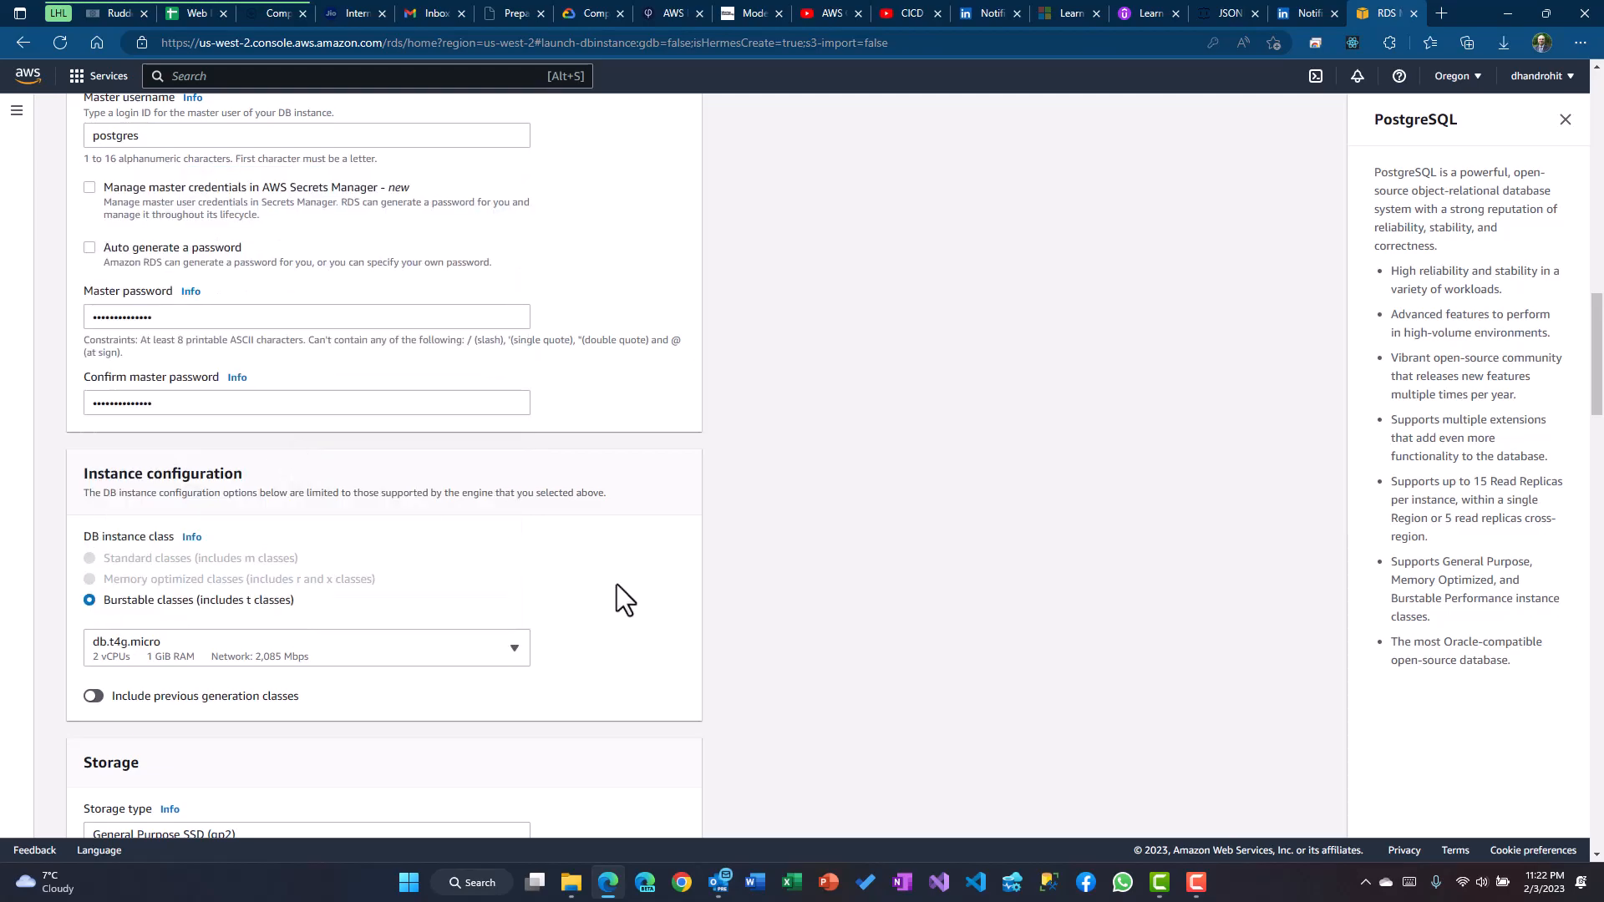
scroll(664, 599, "down", 3)
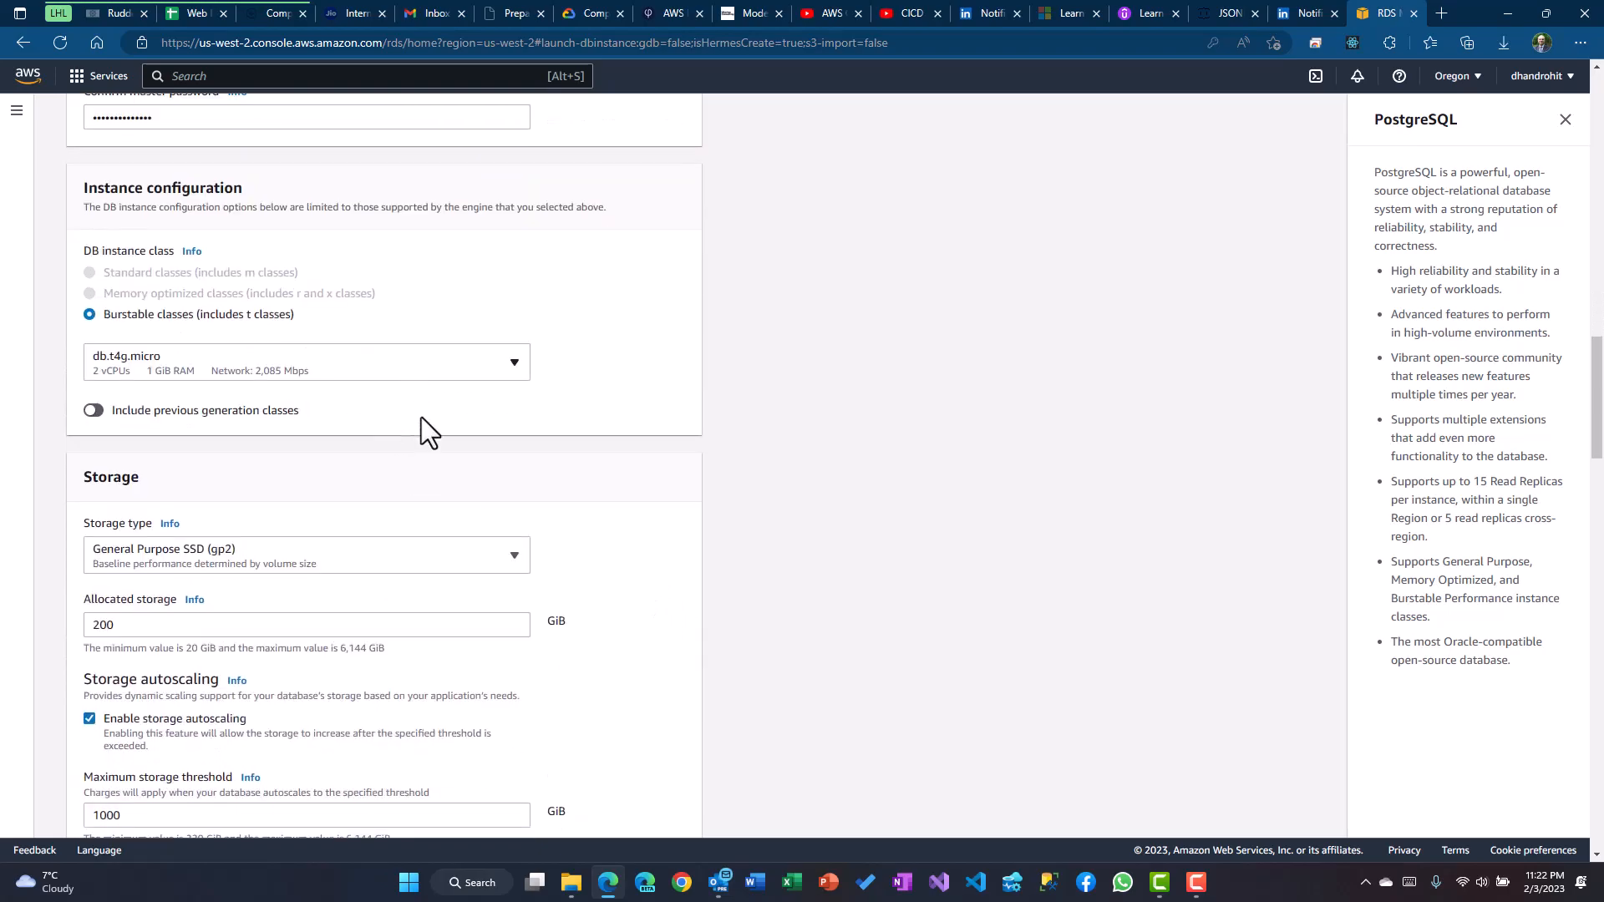
left_click(278, 558)
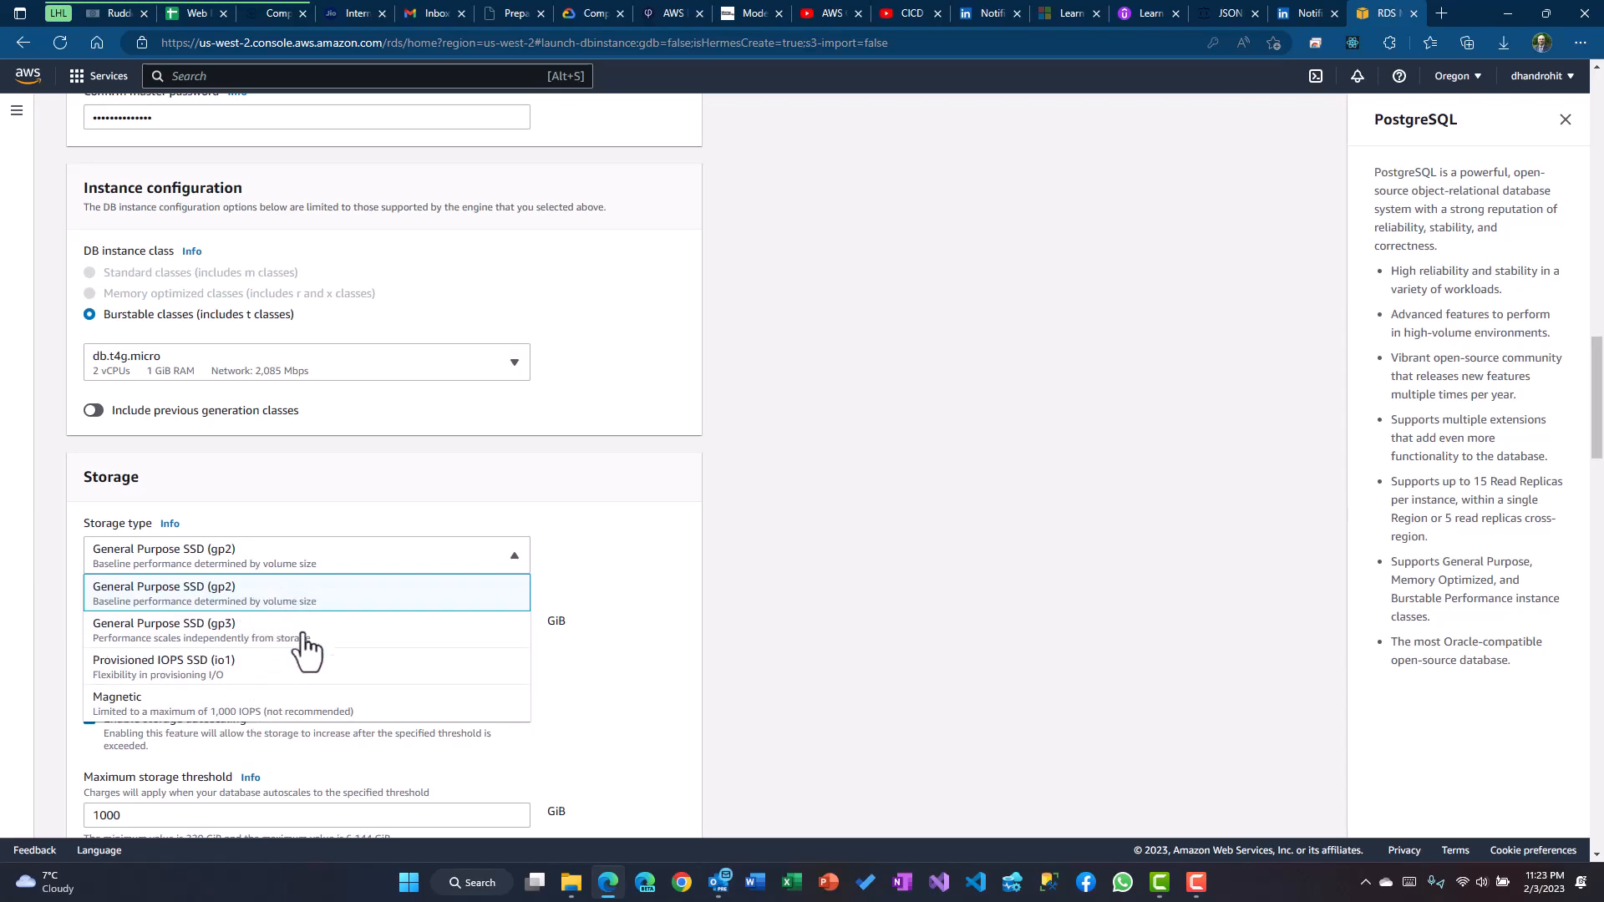
Keep gp2 storage, set allocated storage to 19 GiB, and disable storage autoscaling
left_click(262, 603)
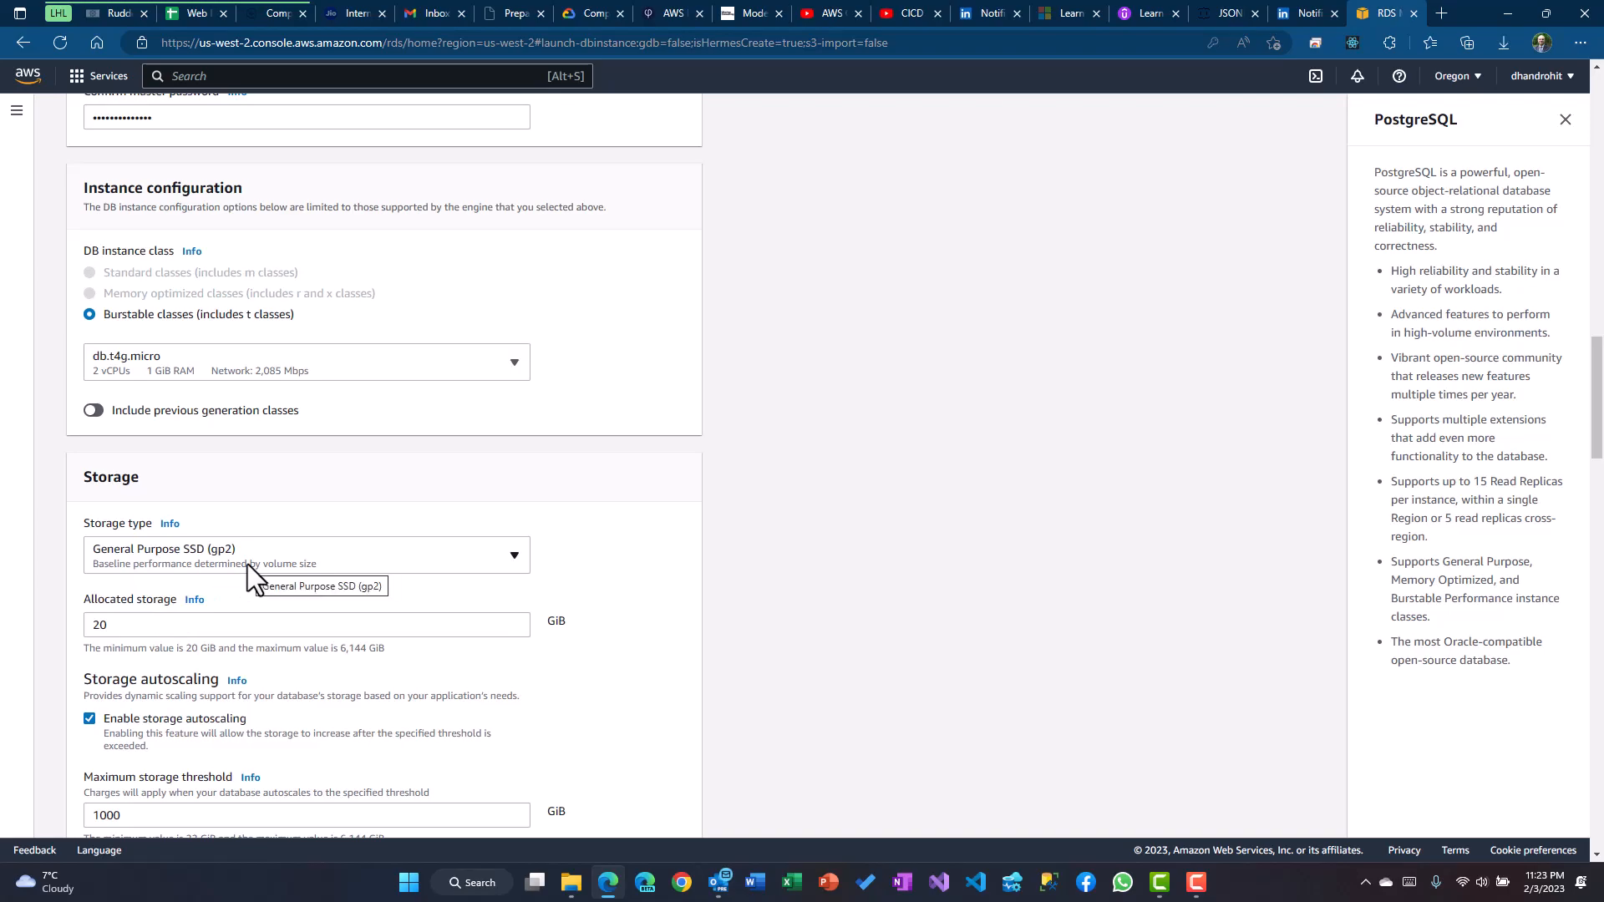
left_click(153, 628)
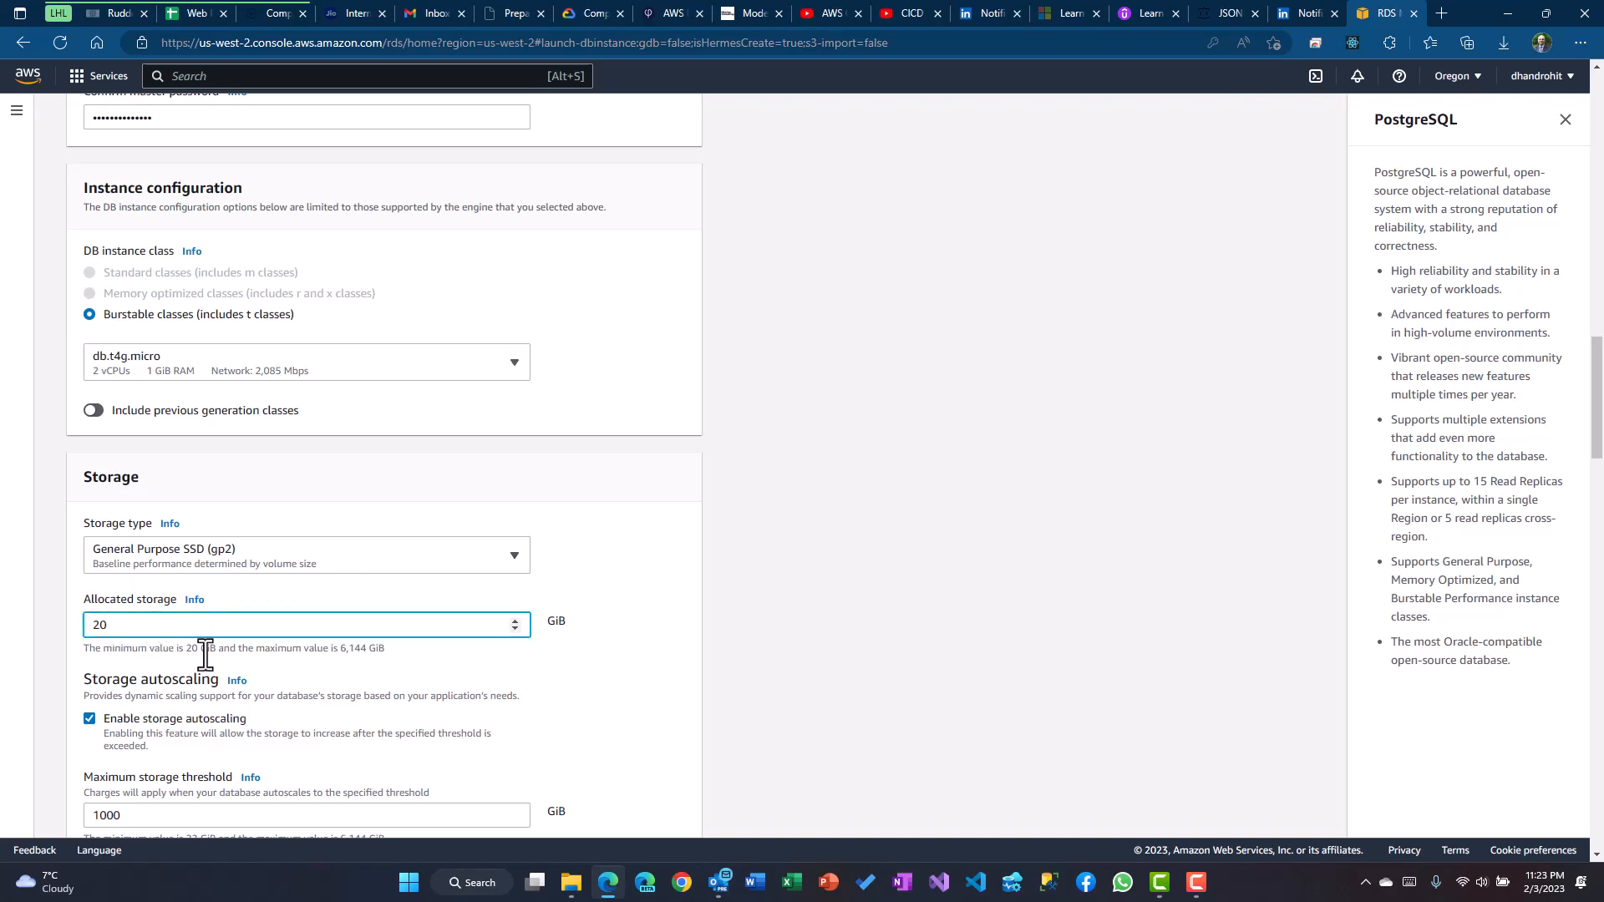
scroll(429, 626, "down", 4)
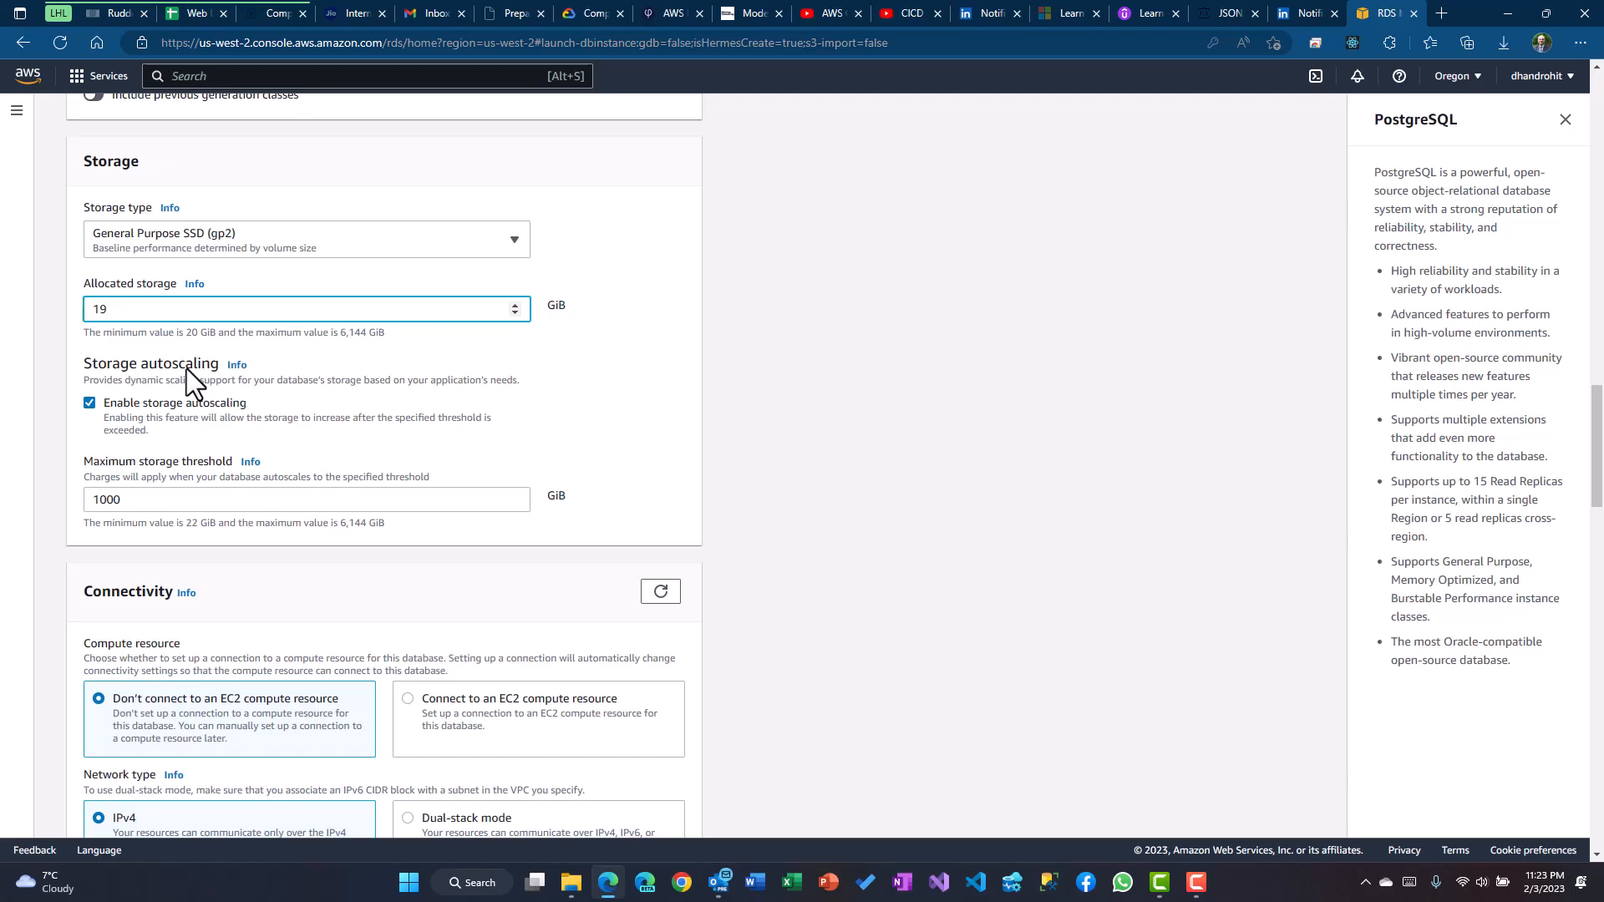
left_click(130, 405)
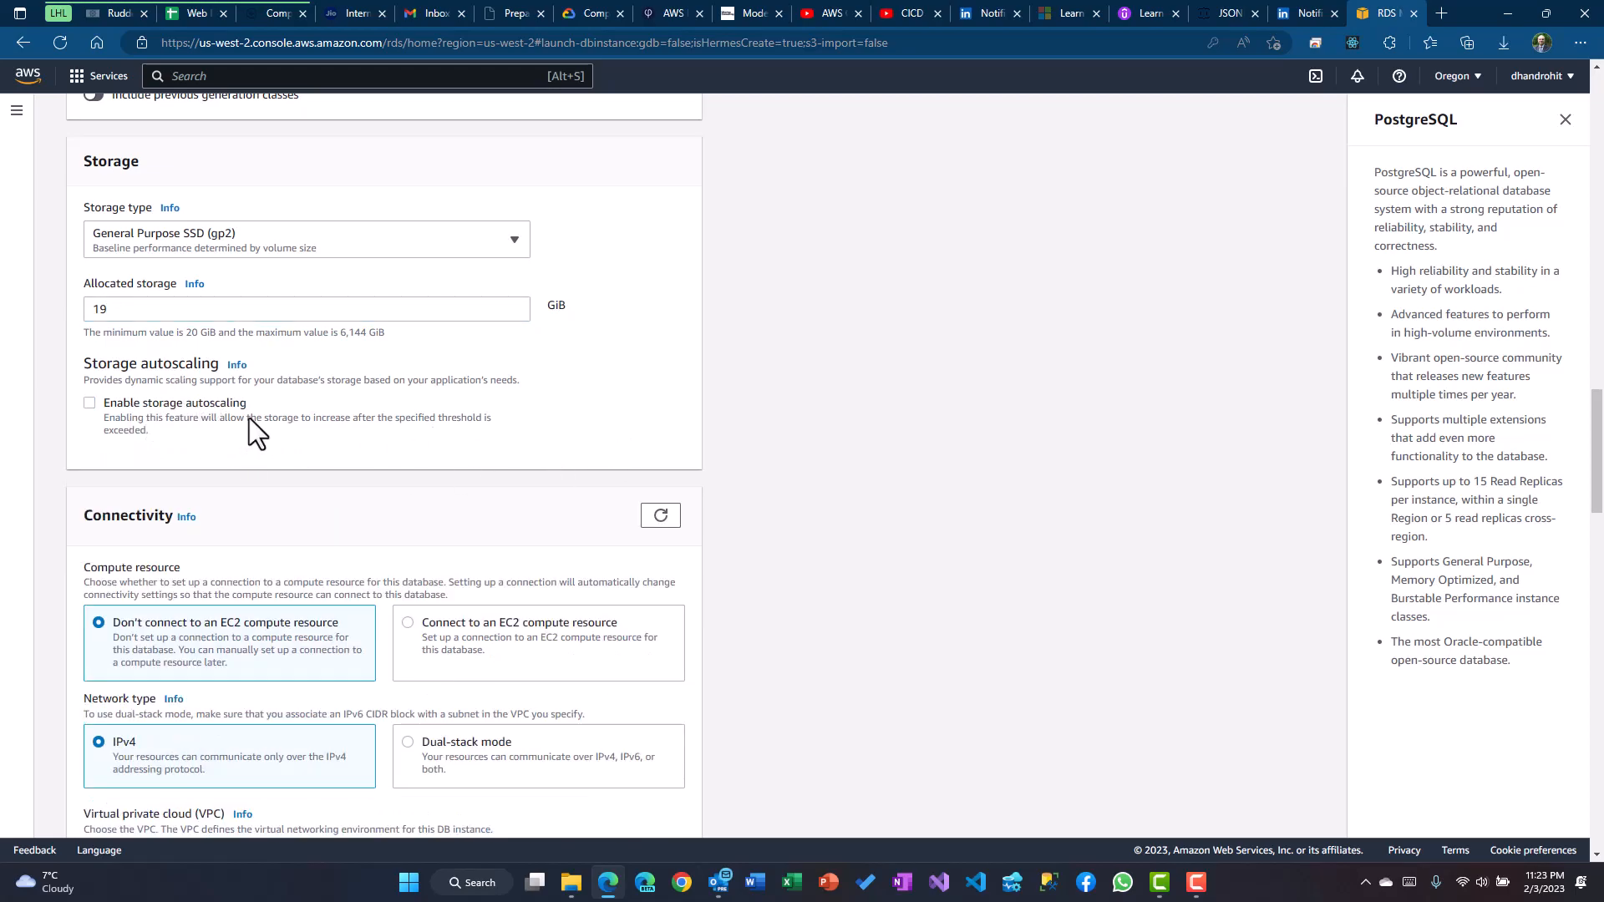
scroll(638, 478, "down", 2)
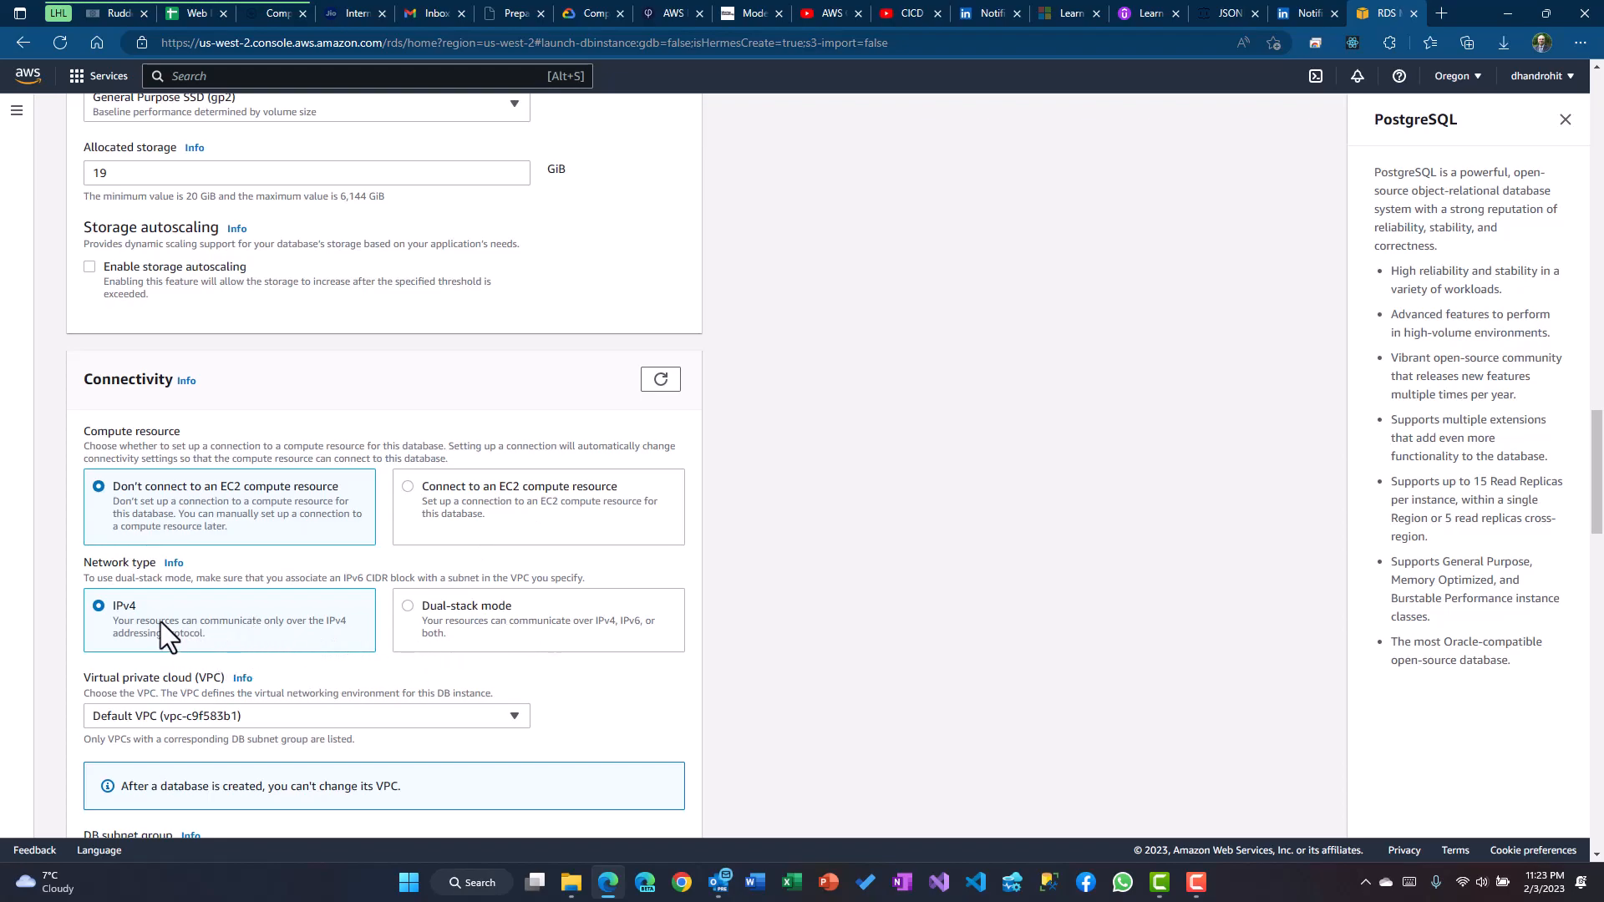
scroll(368, 643, "down", 2)
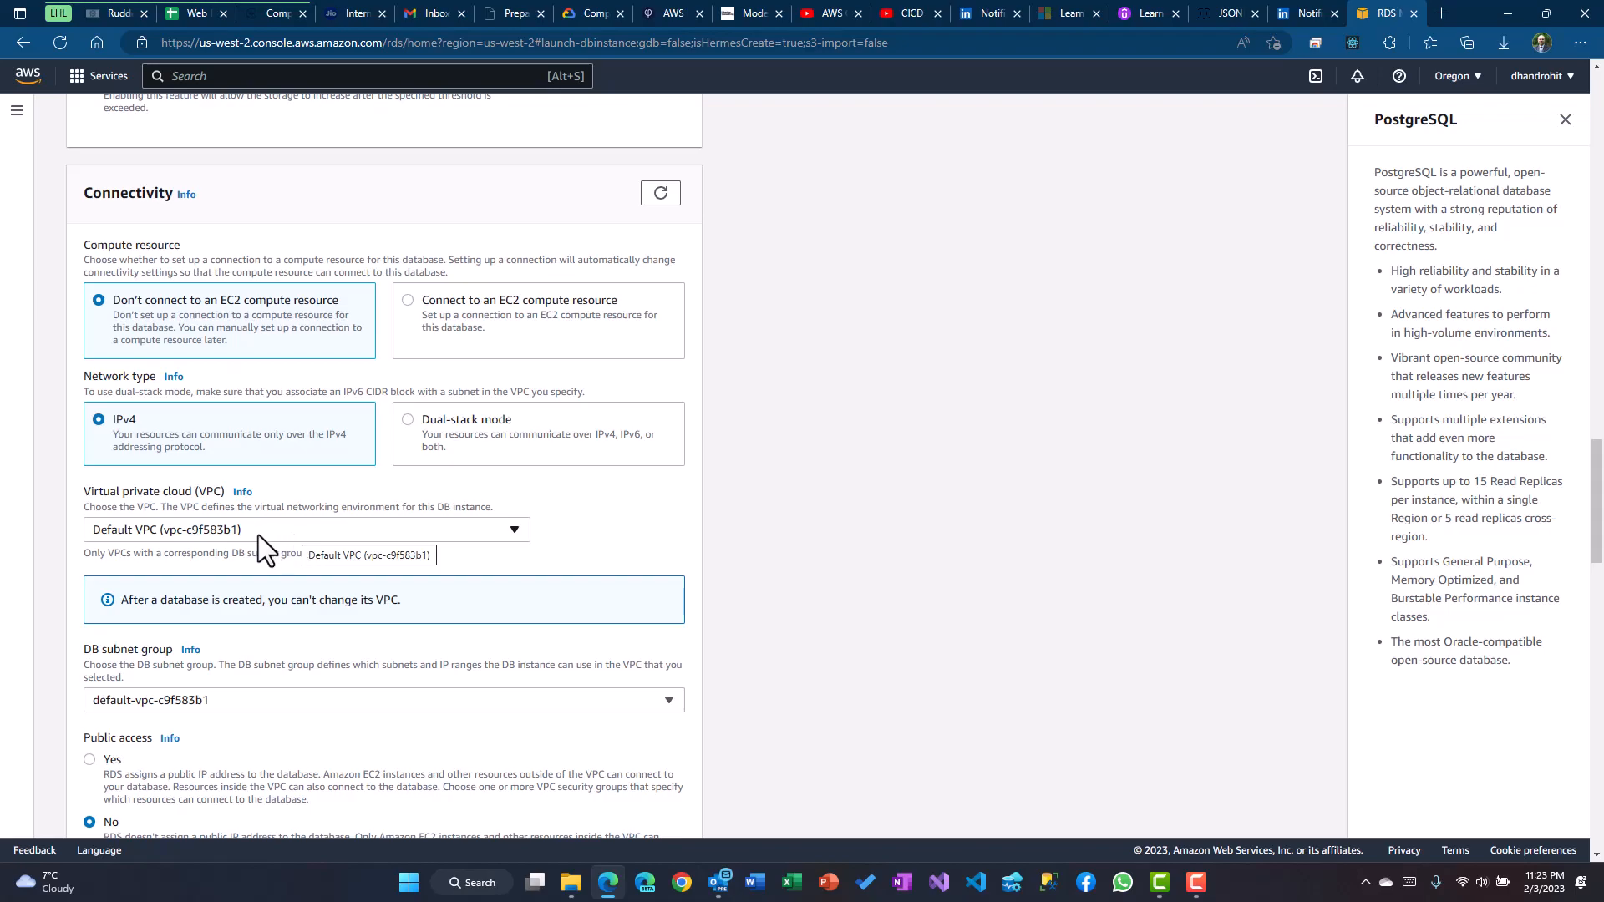
left_click(284, 529)
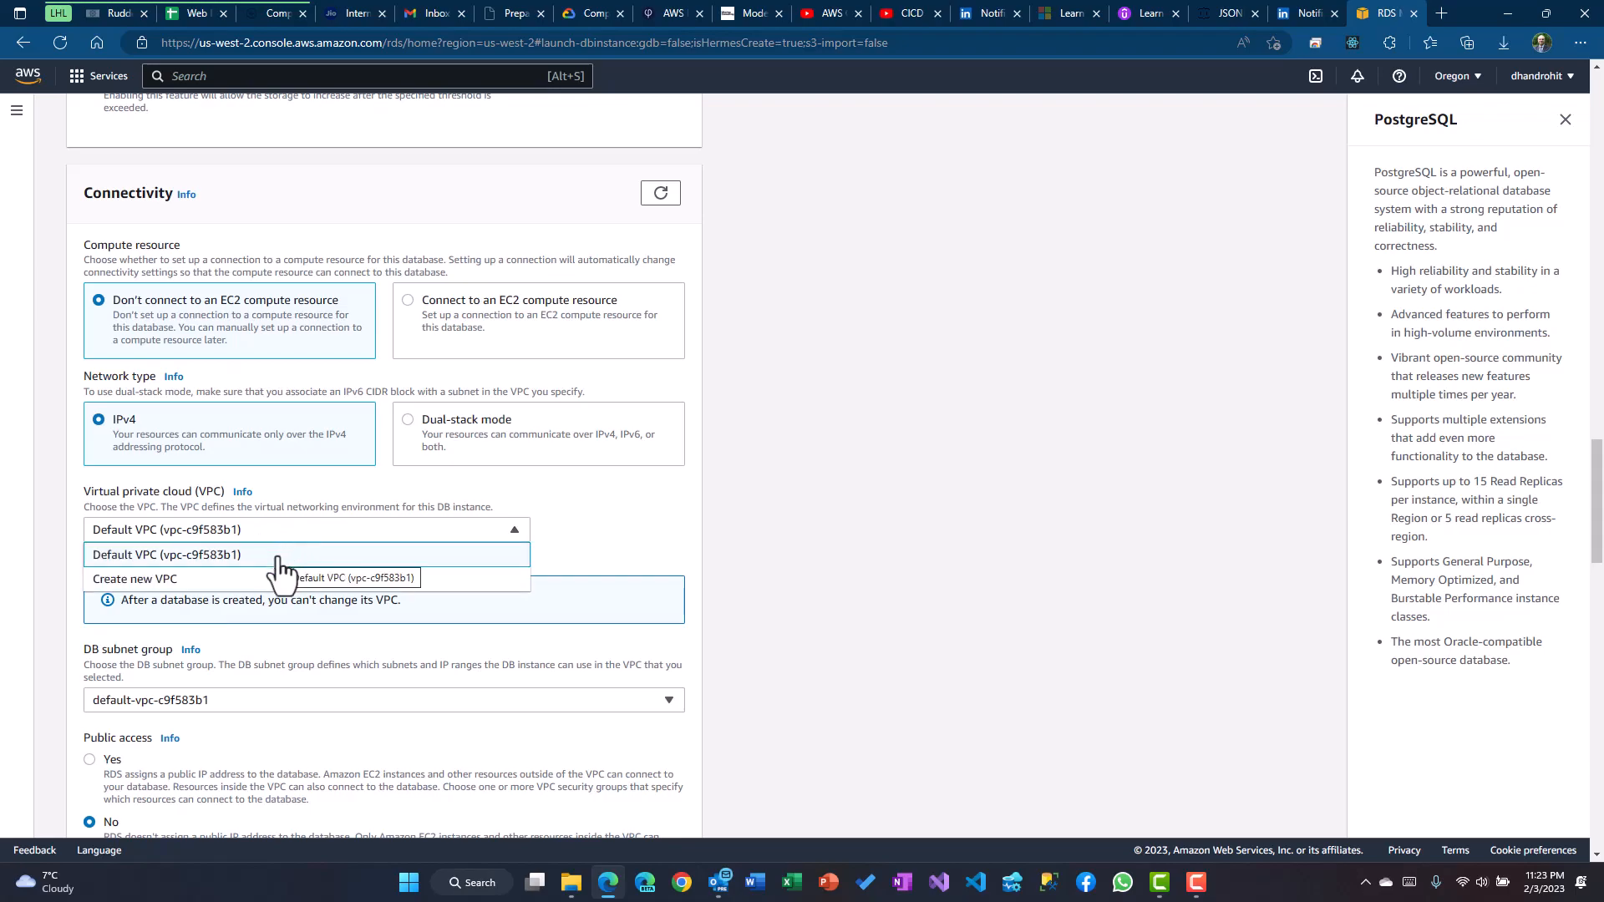
left_click(282, 553)
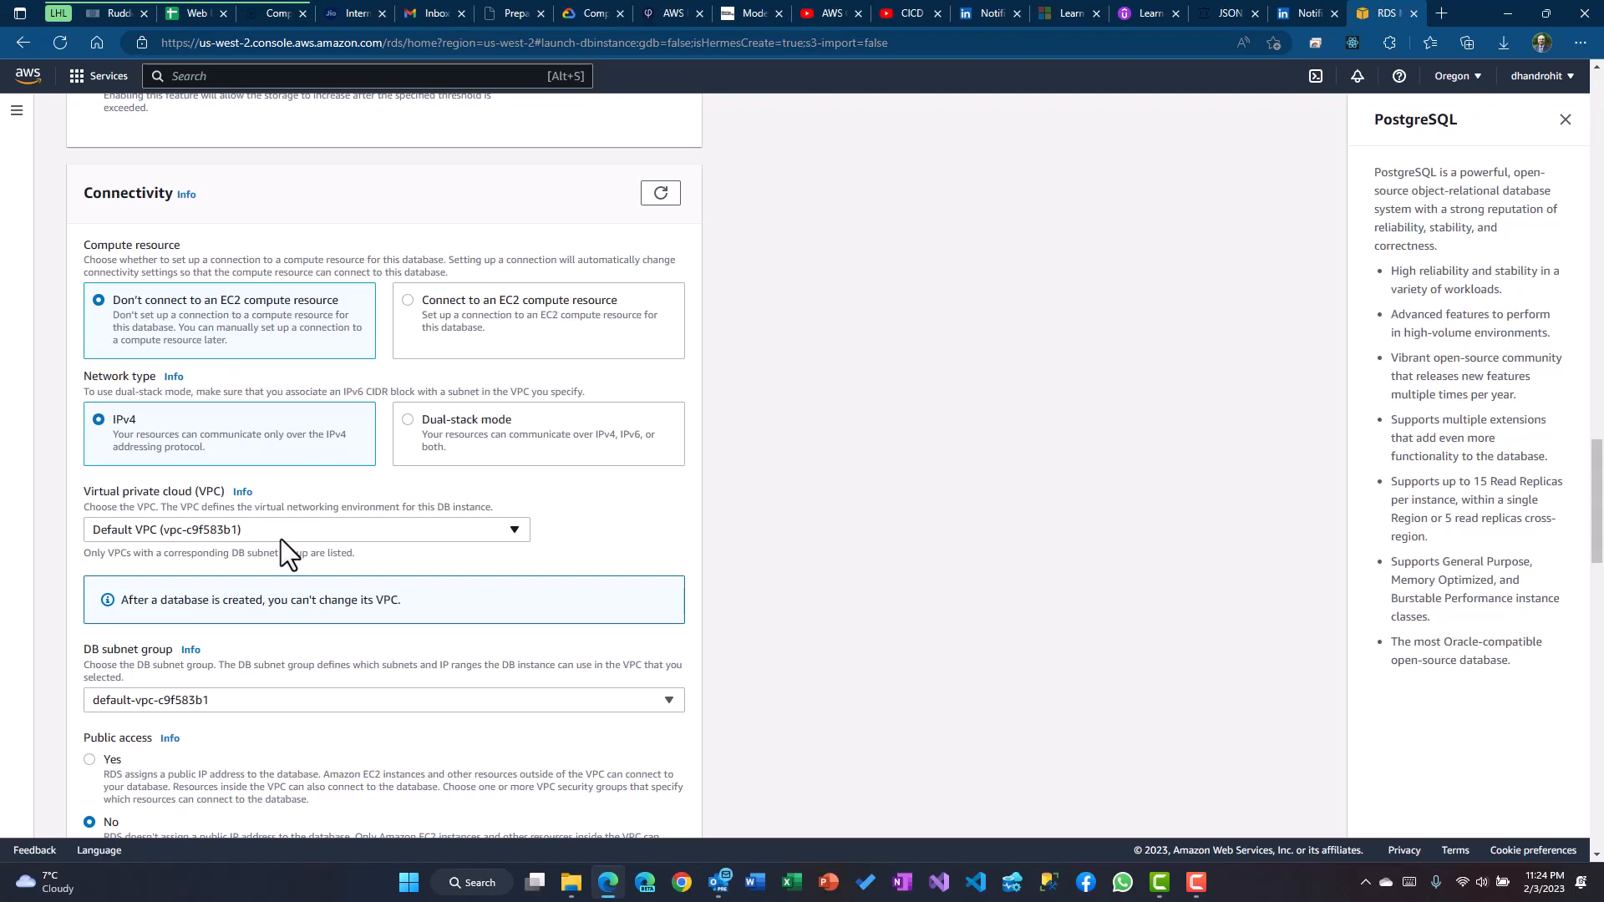
left_click(245, 534)
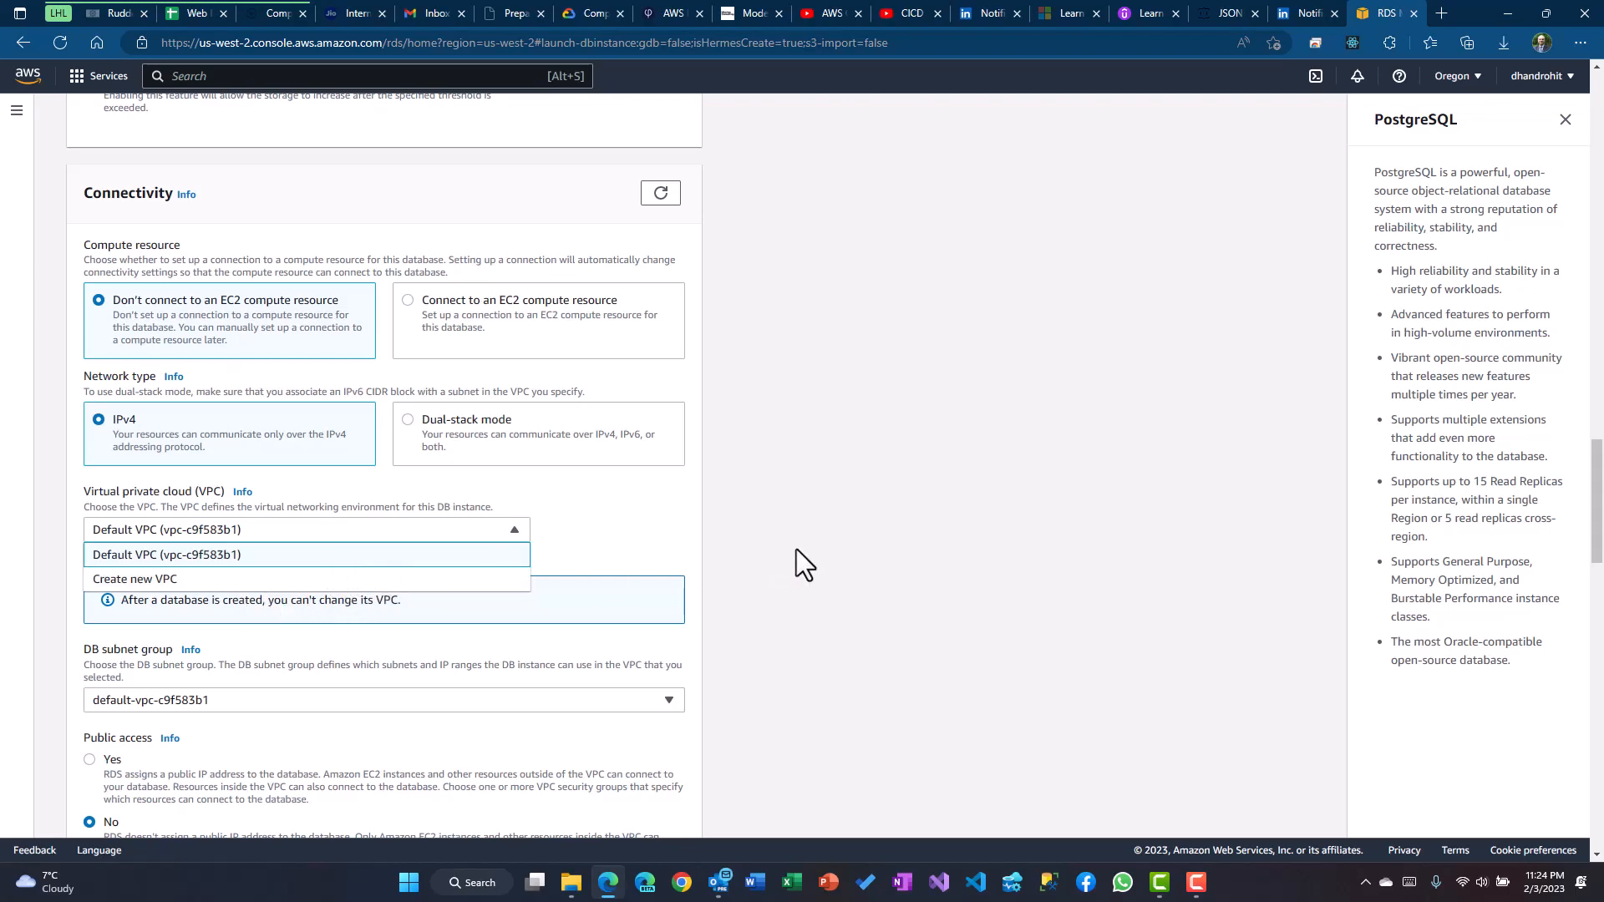
left_click(285, 556)
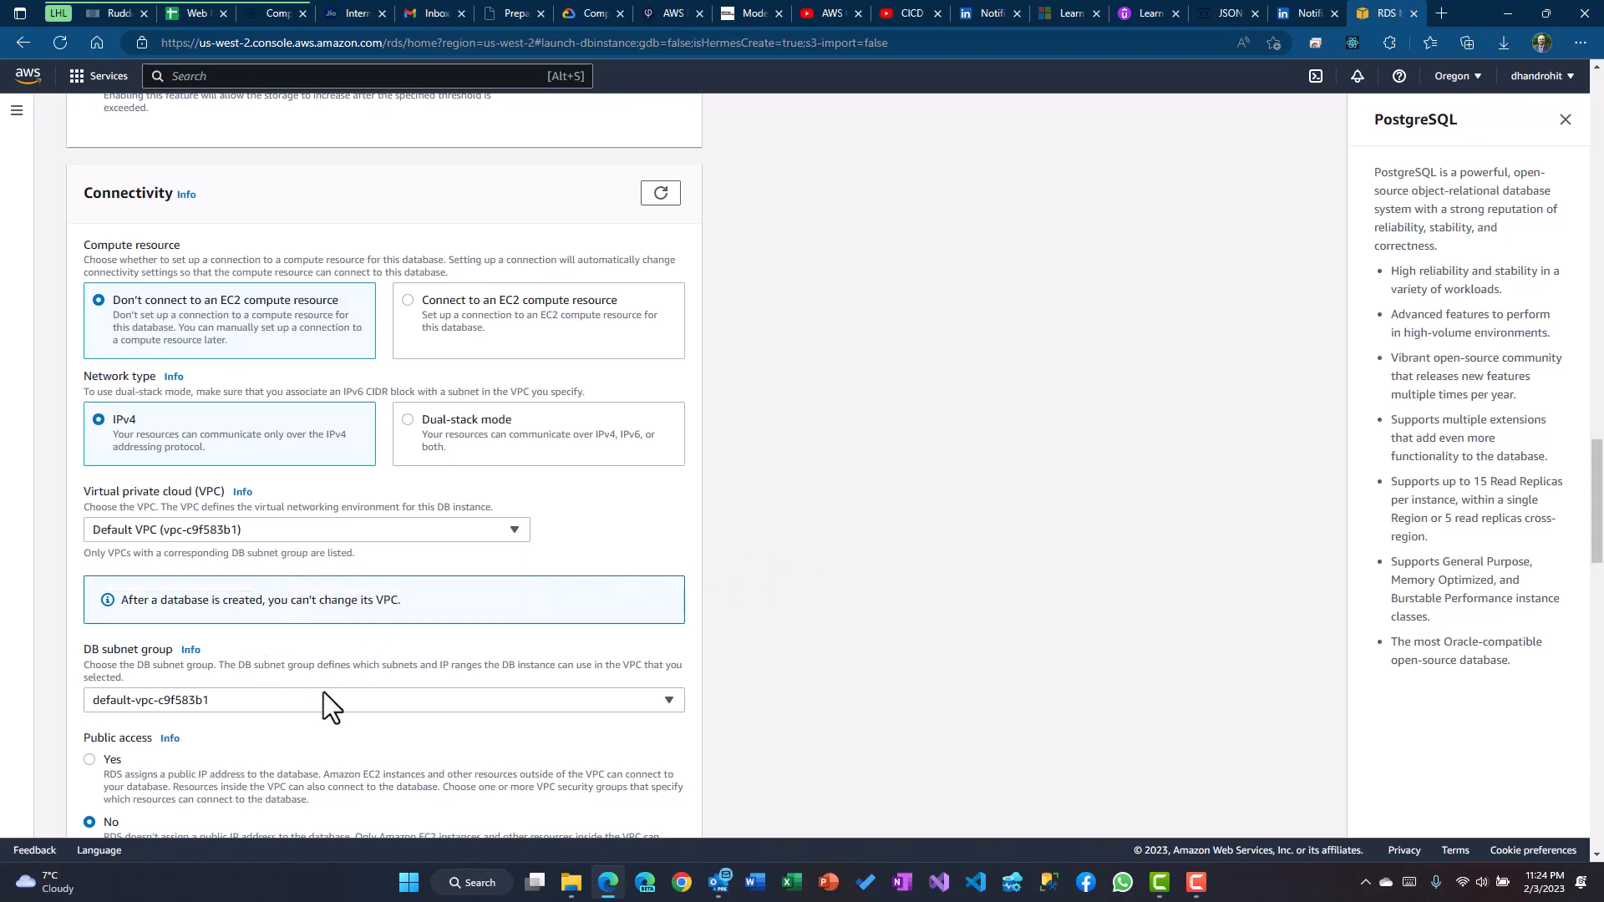
Keep the default-vpc-c9f583b1 subnet group and set Public access to Yes
scroll(501, 659, "down", 3)
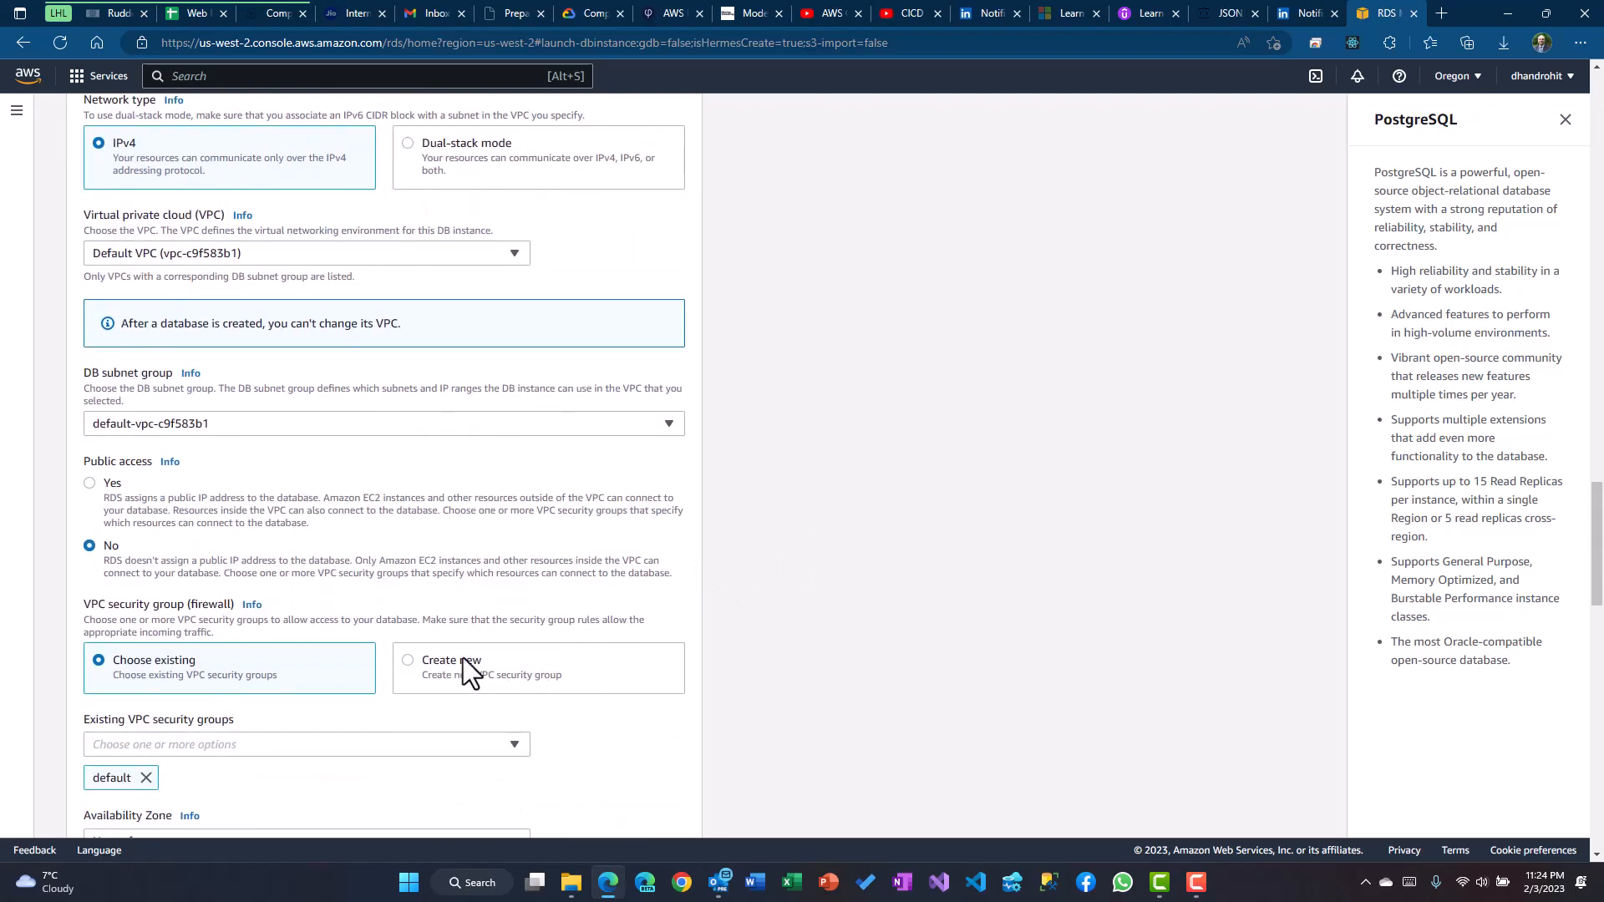
left_click(242, 426)
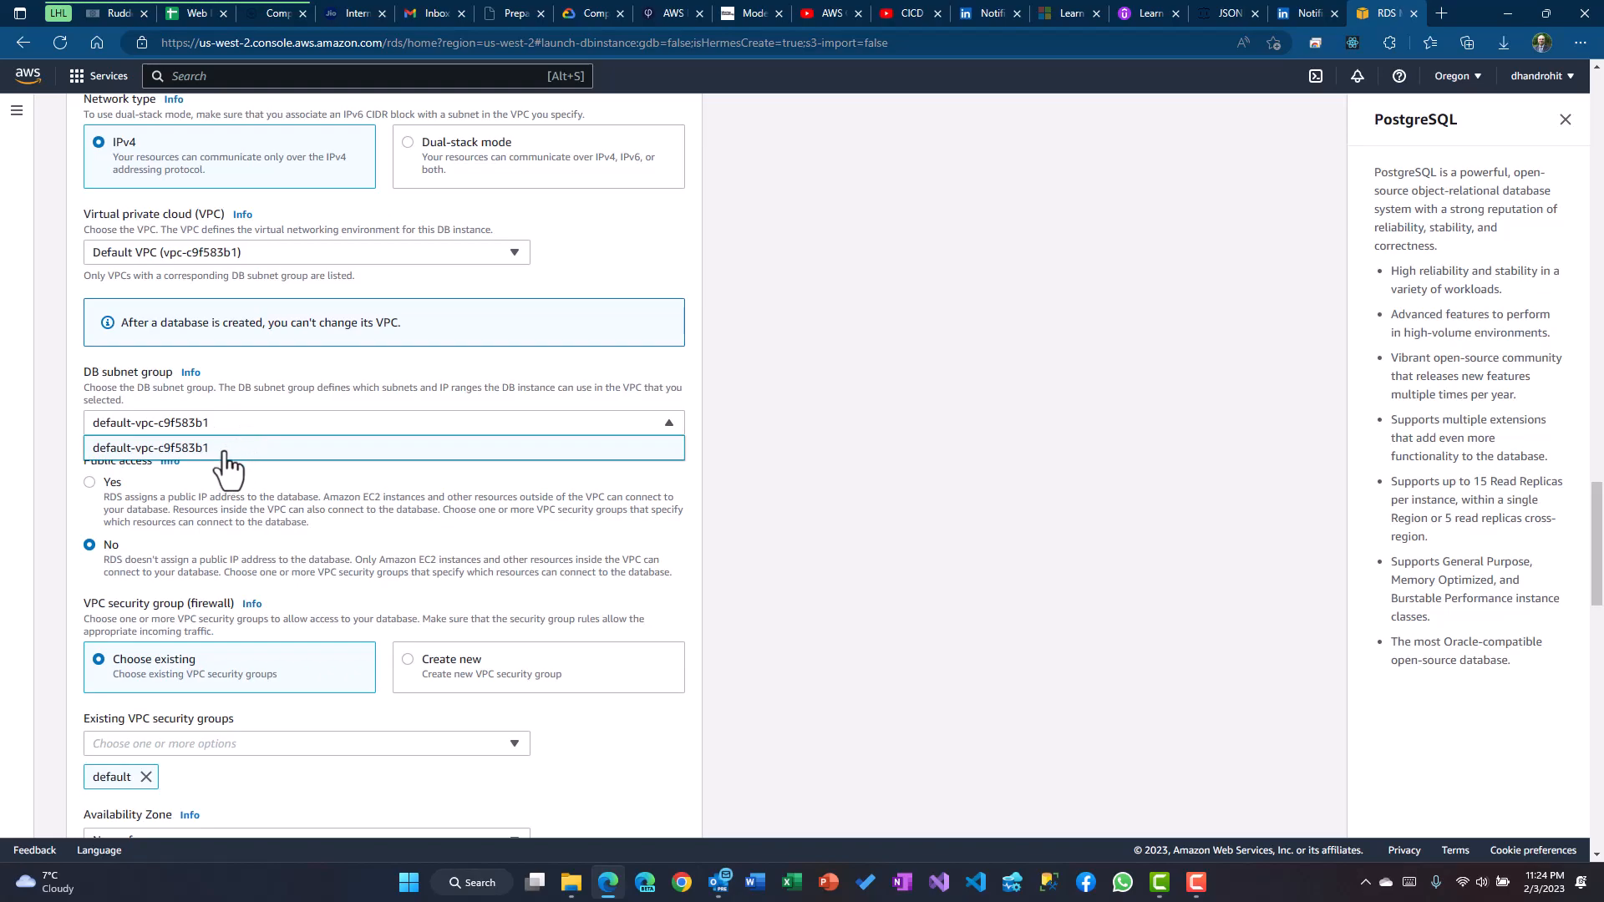
left_click(227, 451)
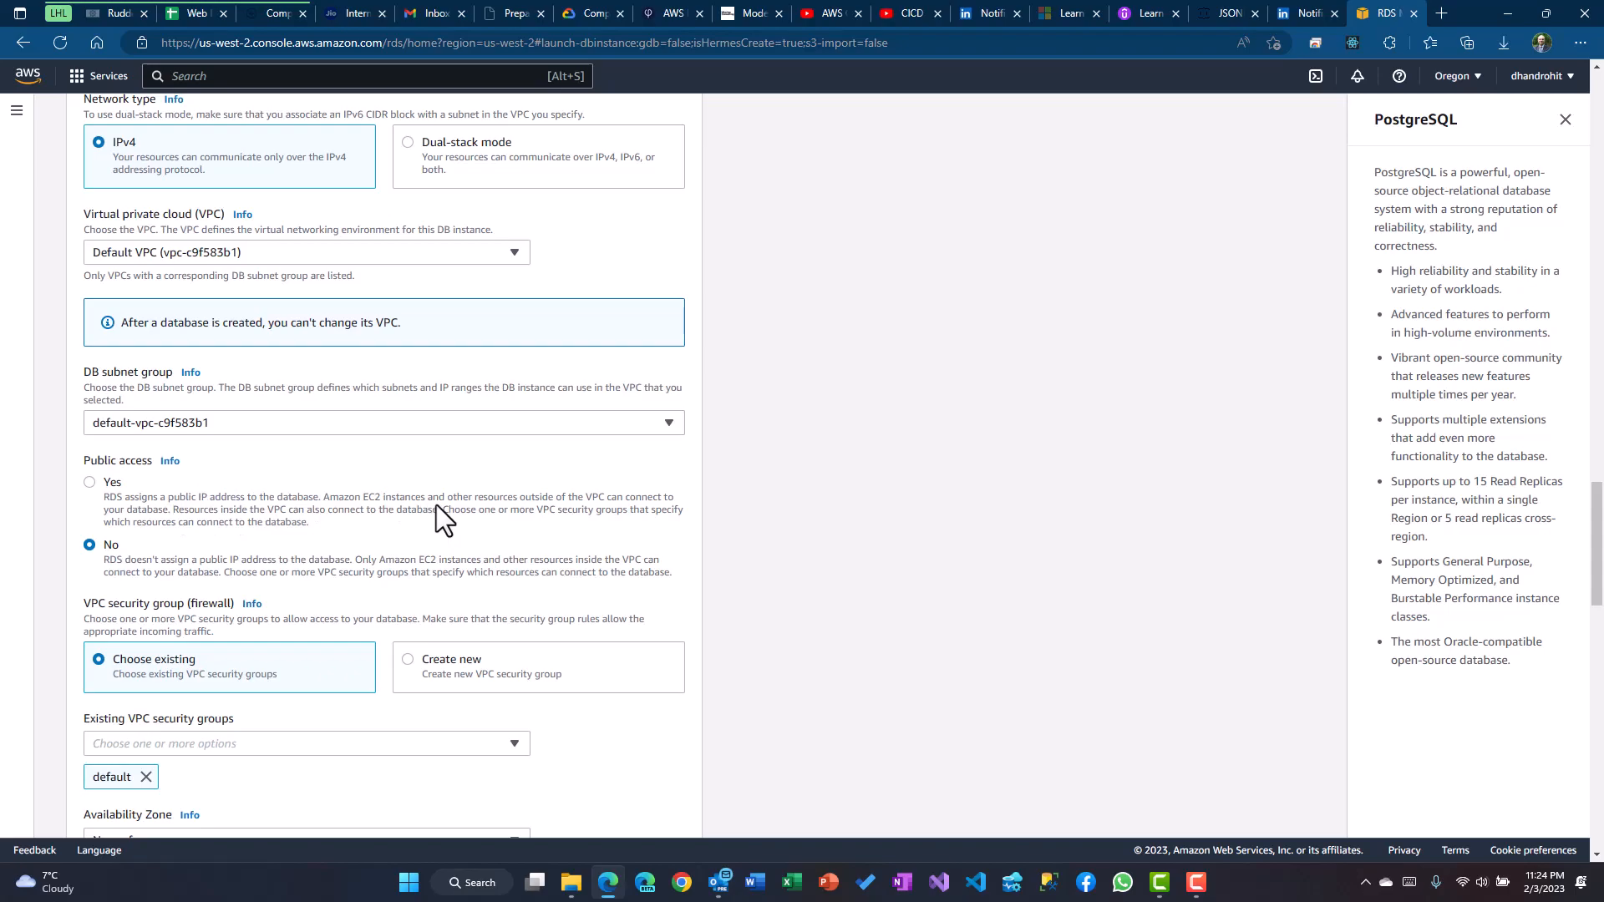
scroll(566, 505, "down", 1)
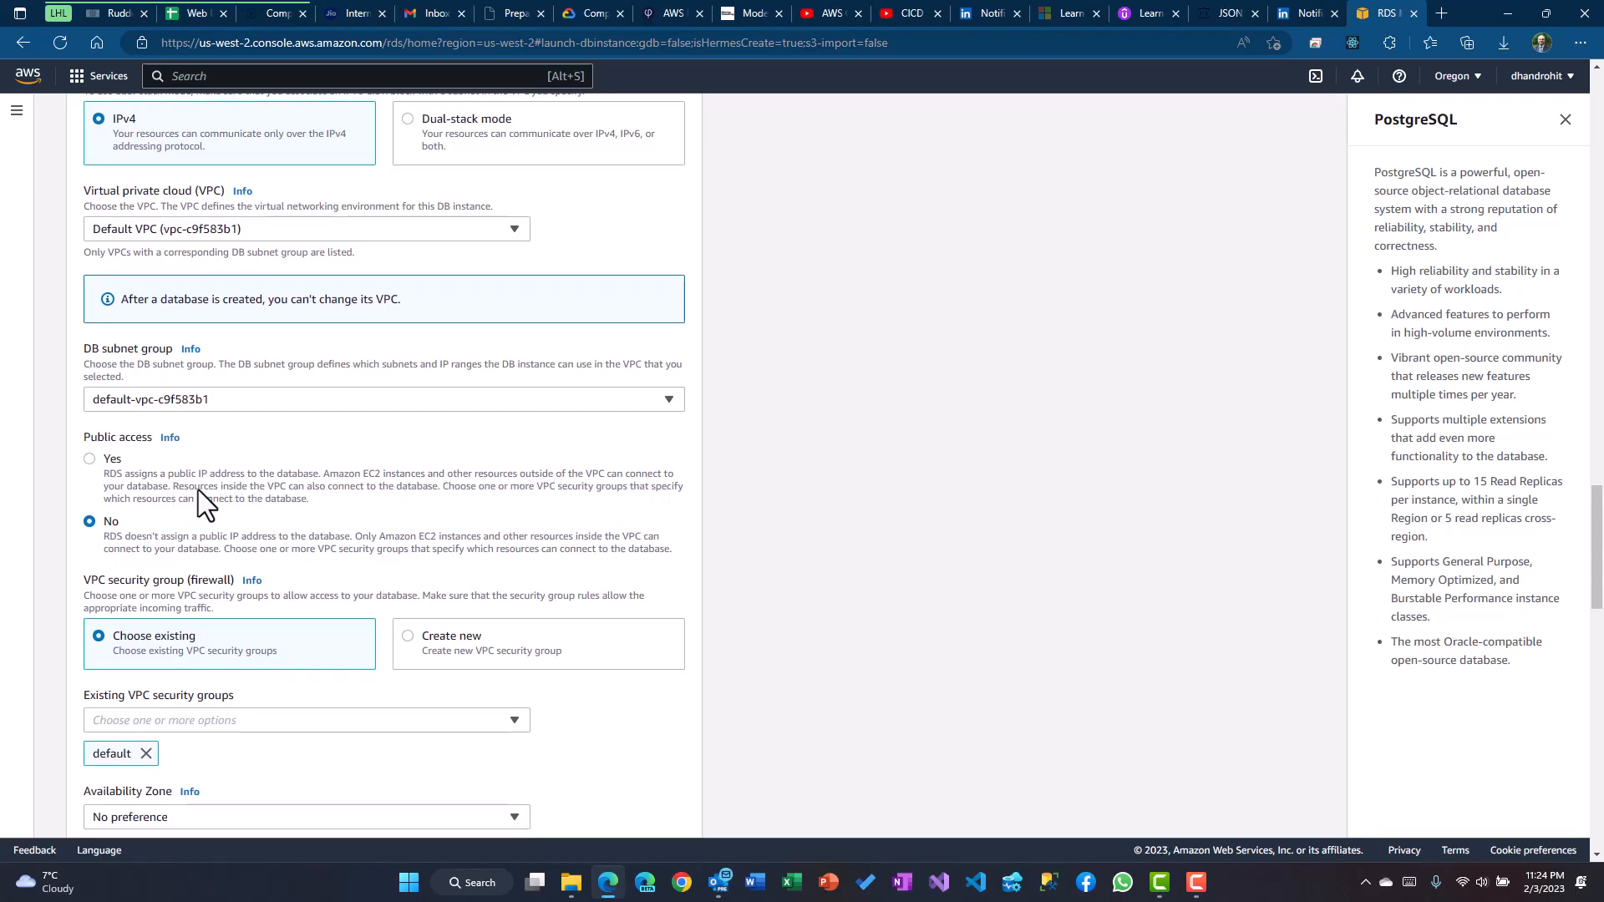
left_click(90, 460)
Leave the Availability Zone set to No preference
scroll(738, 514, "down", 1)
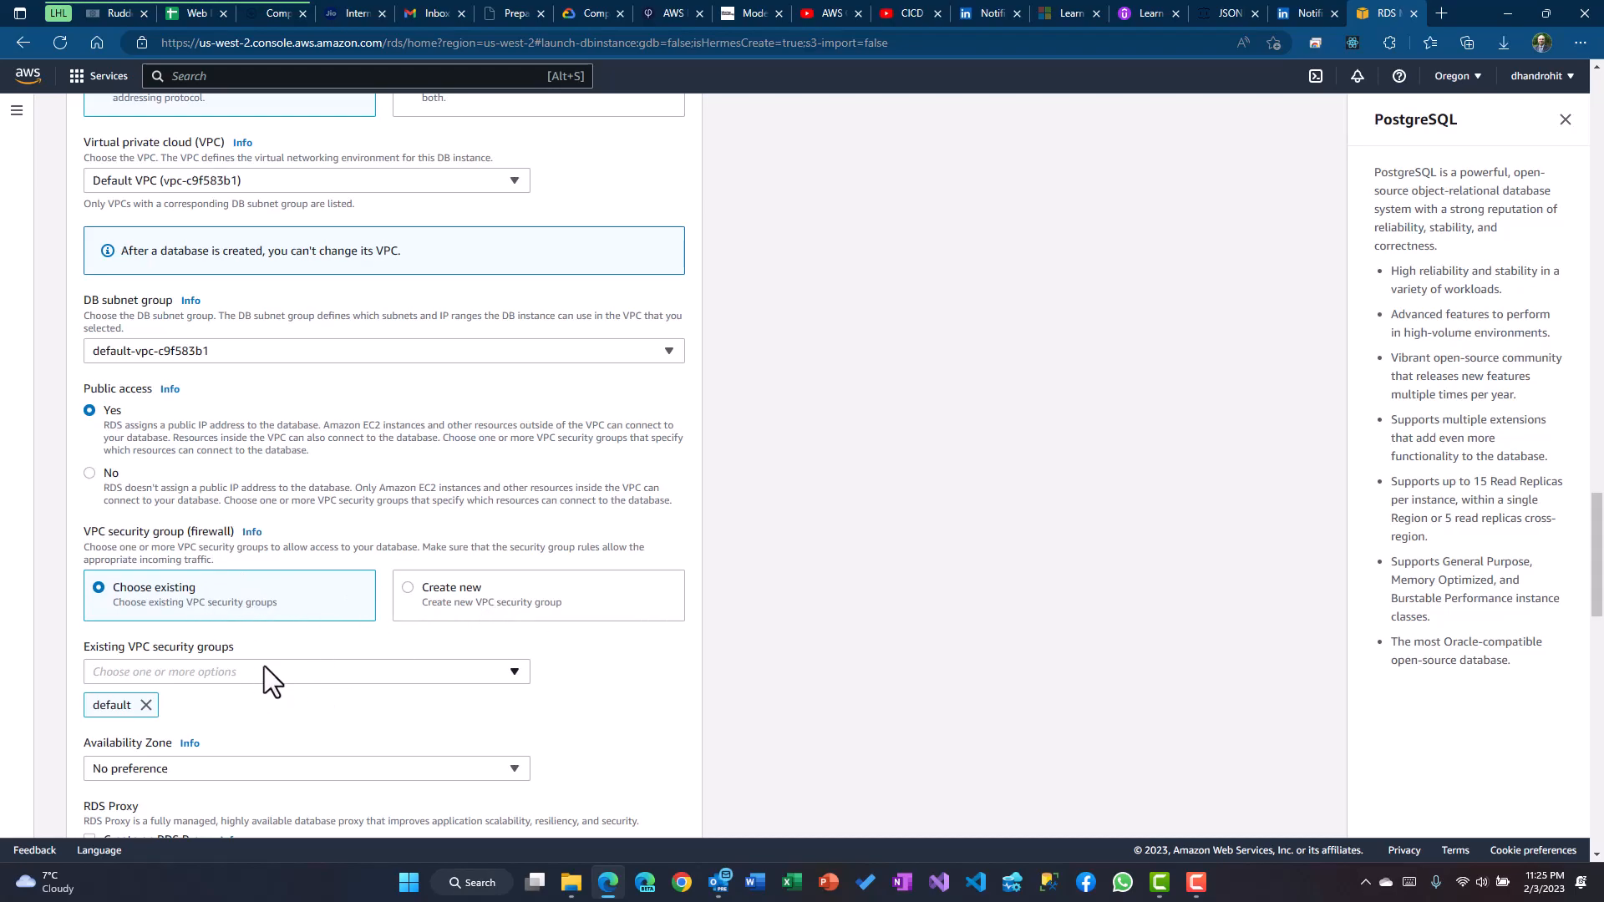
scroll(264, 665, "down", 2)
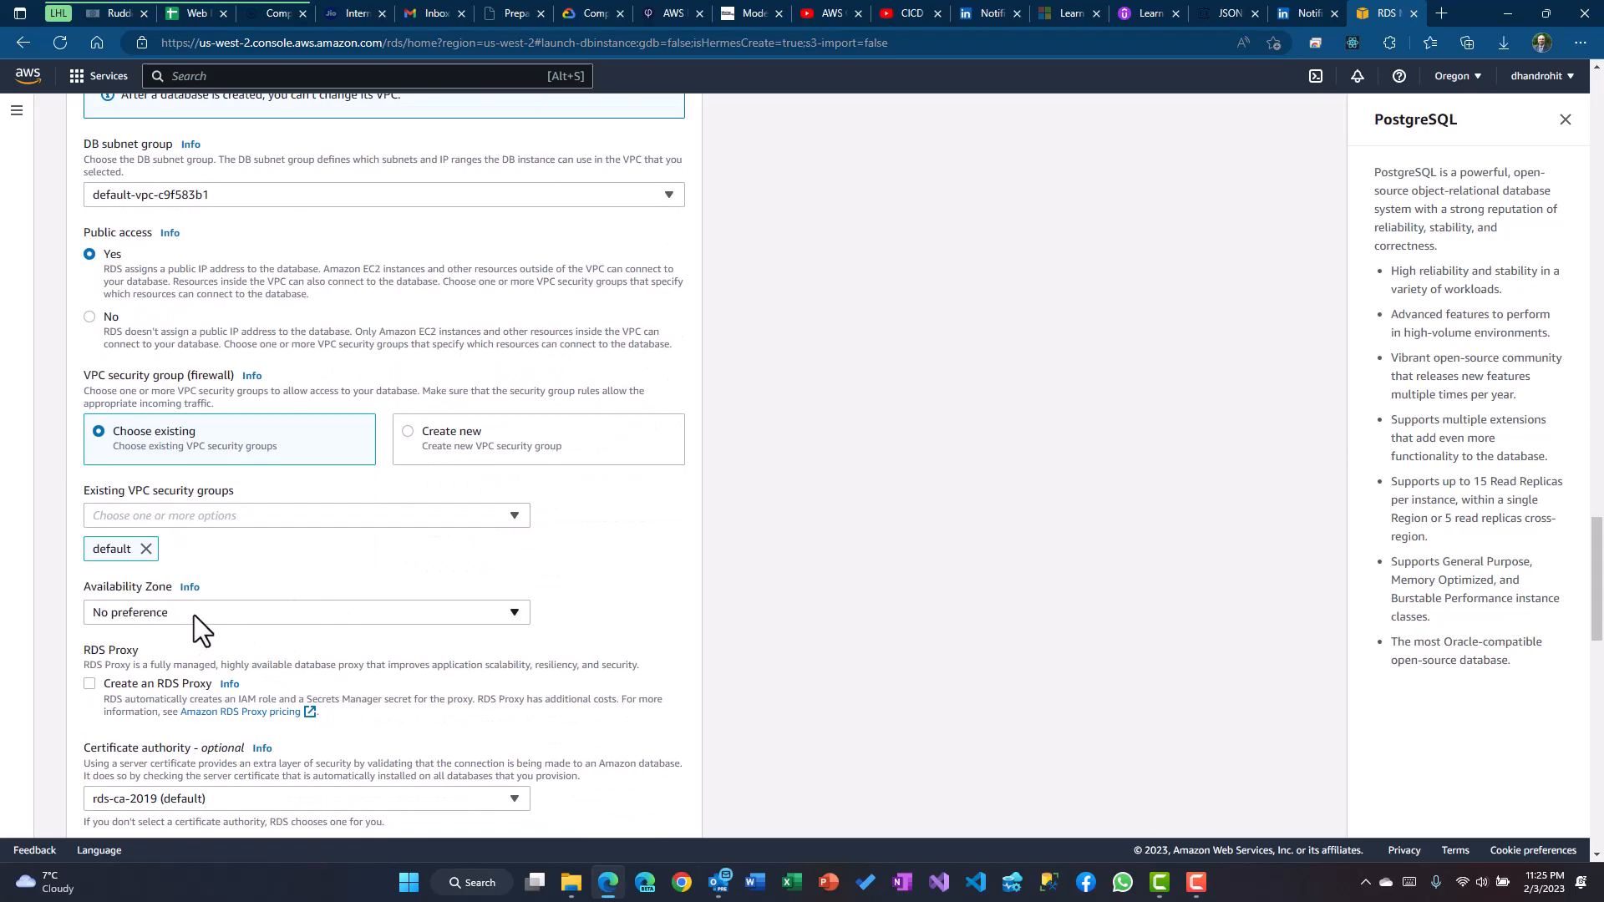
left_click(223, 616)
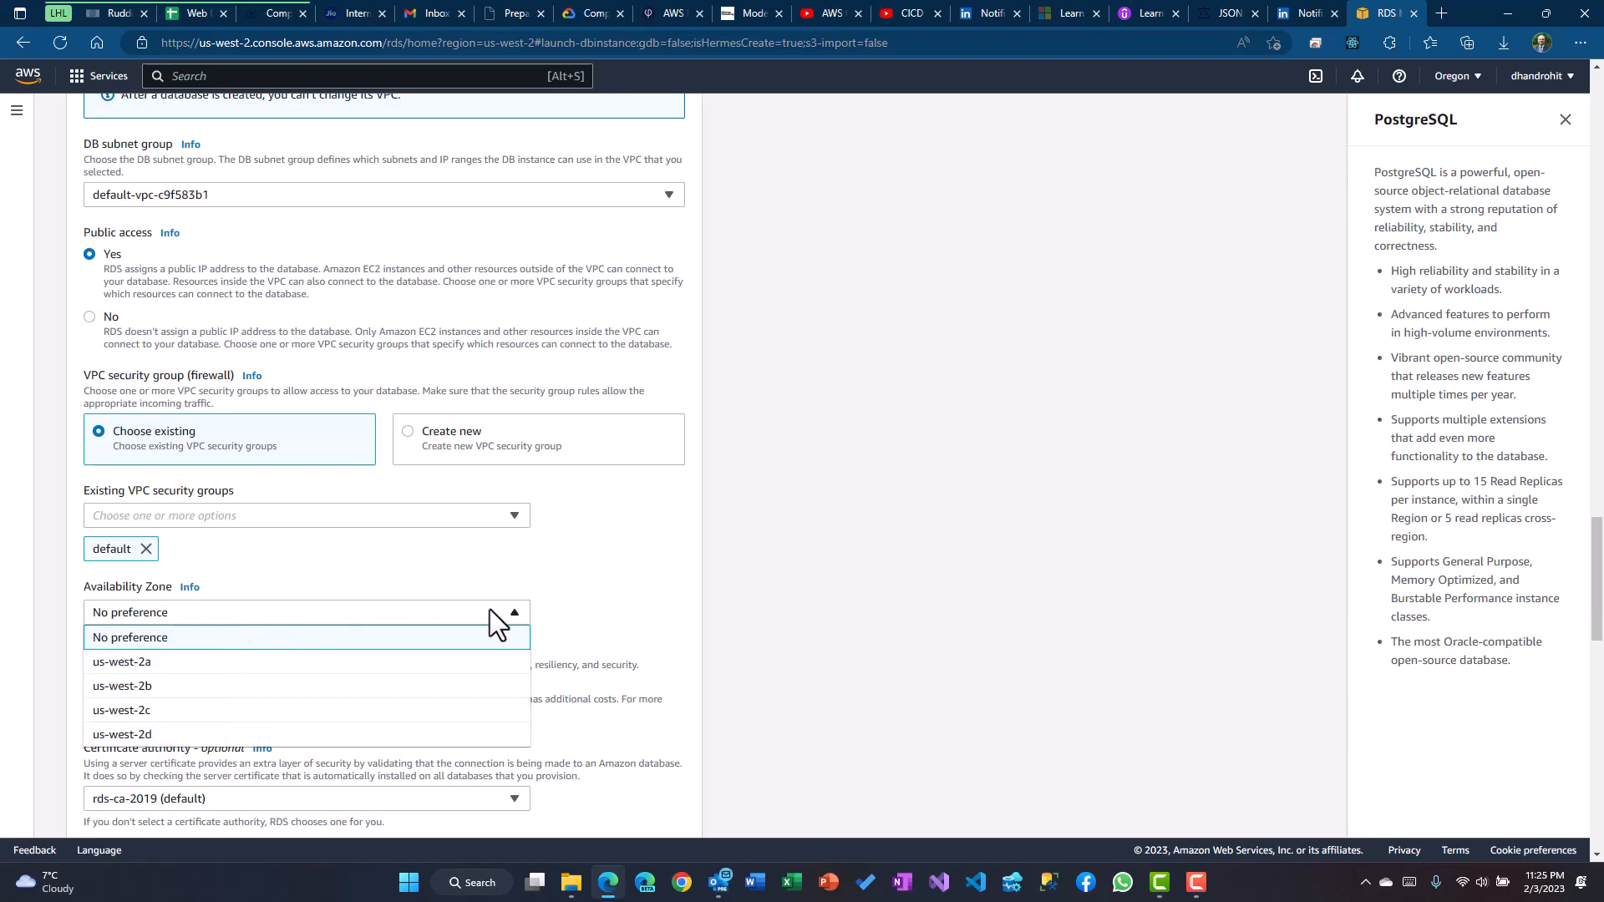
left_click(567, 620)
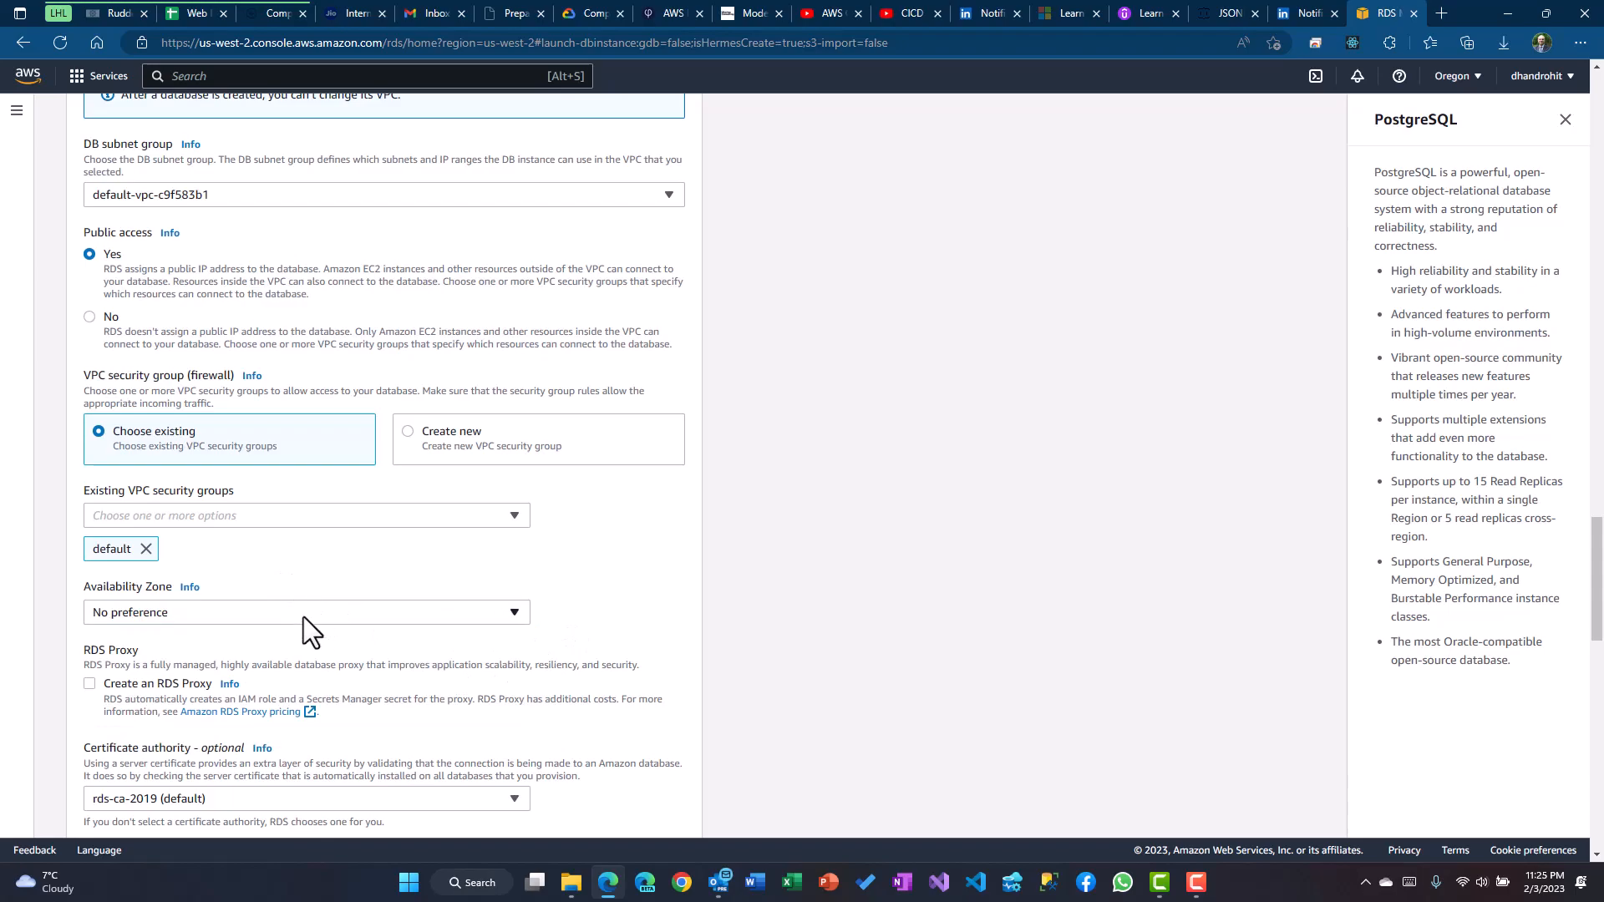
Select Password and IAM database authentication under Database authentication
scroll(473, 582, "down", 1)
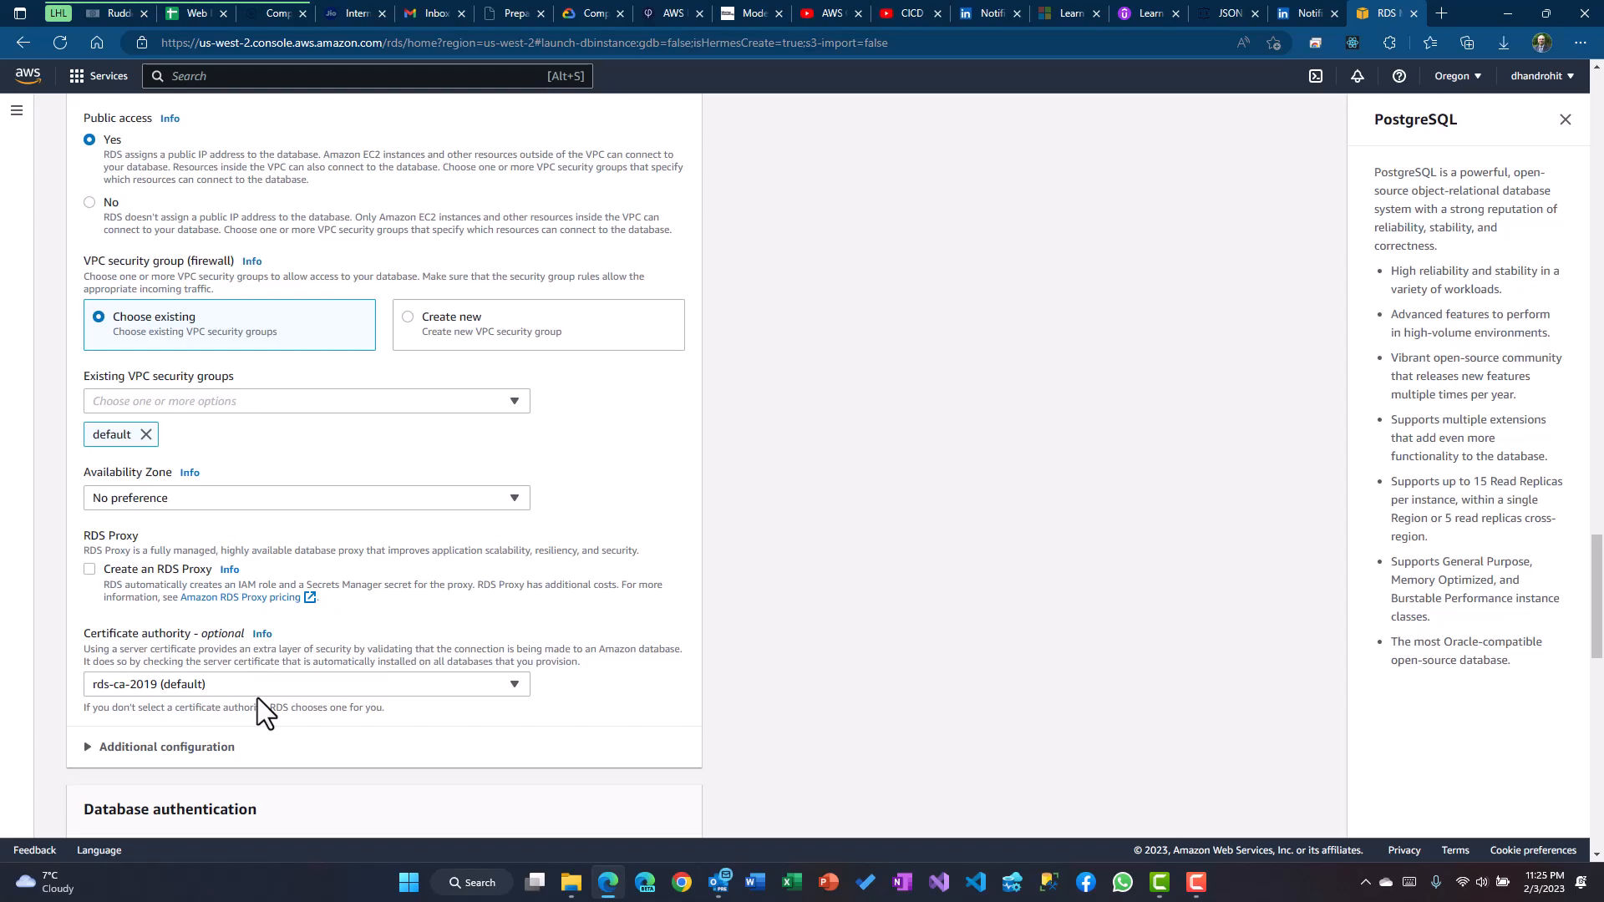
scroll(442, 628, "down", 4)
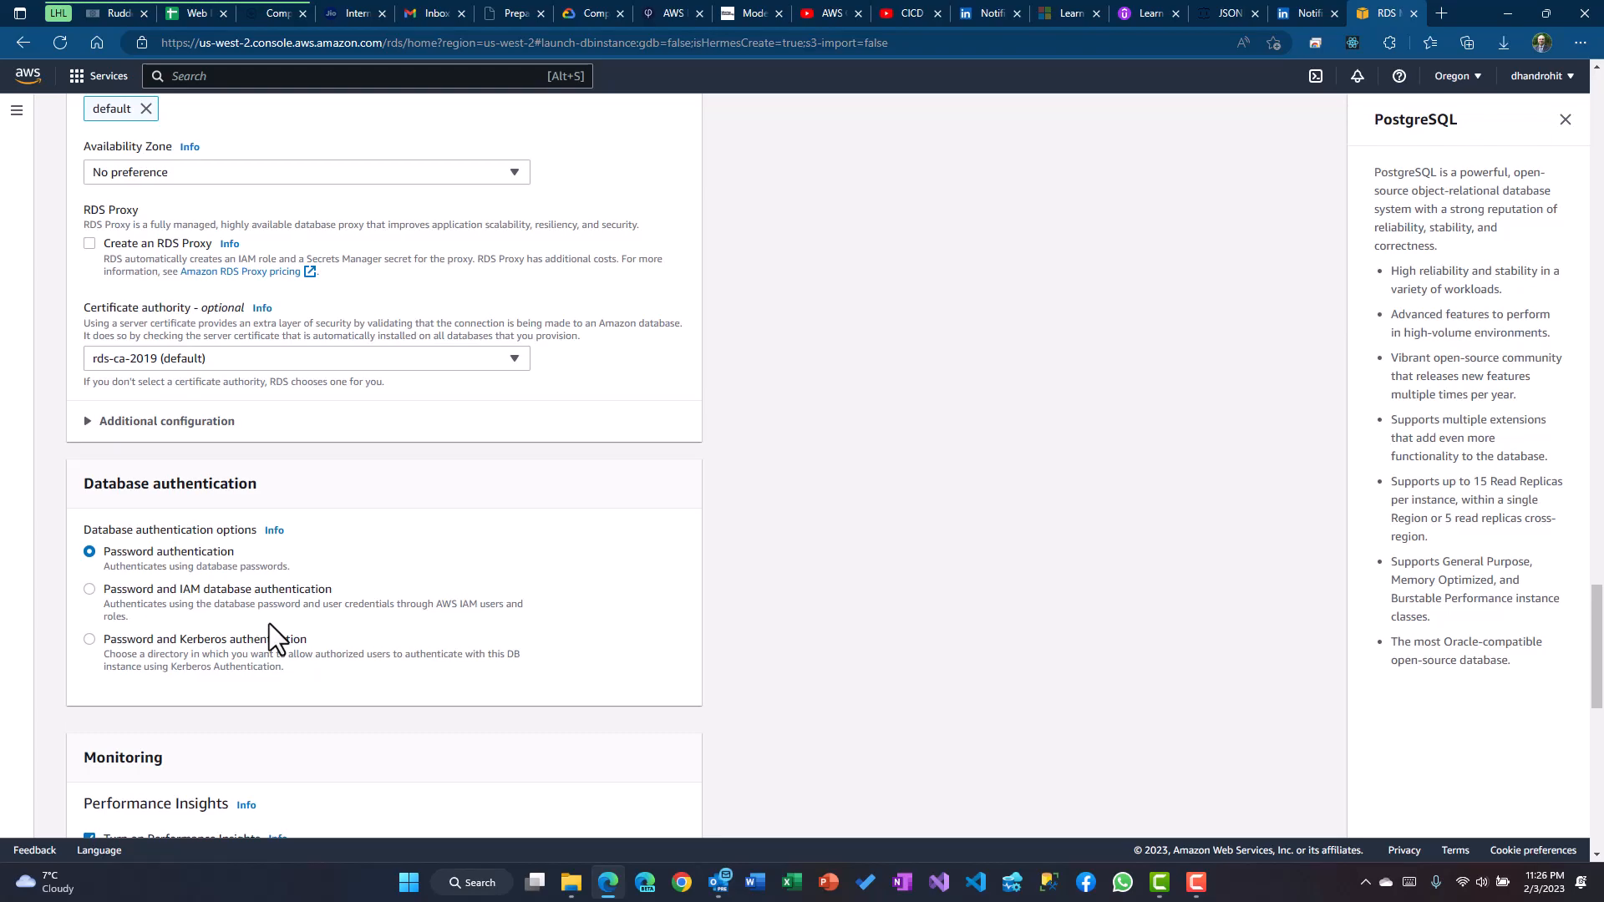
left_click(238, 593)
scroll(438, 606, "down", 1)
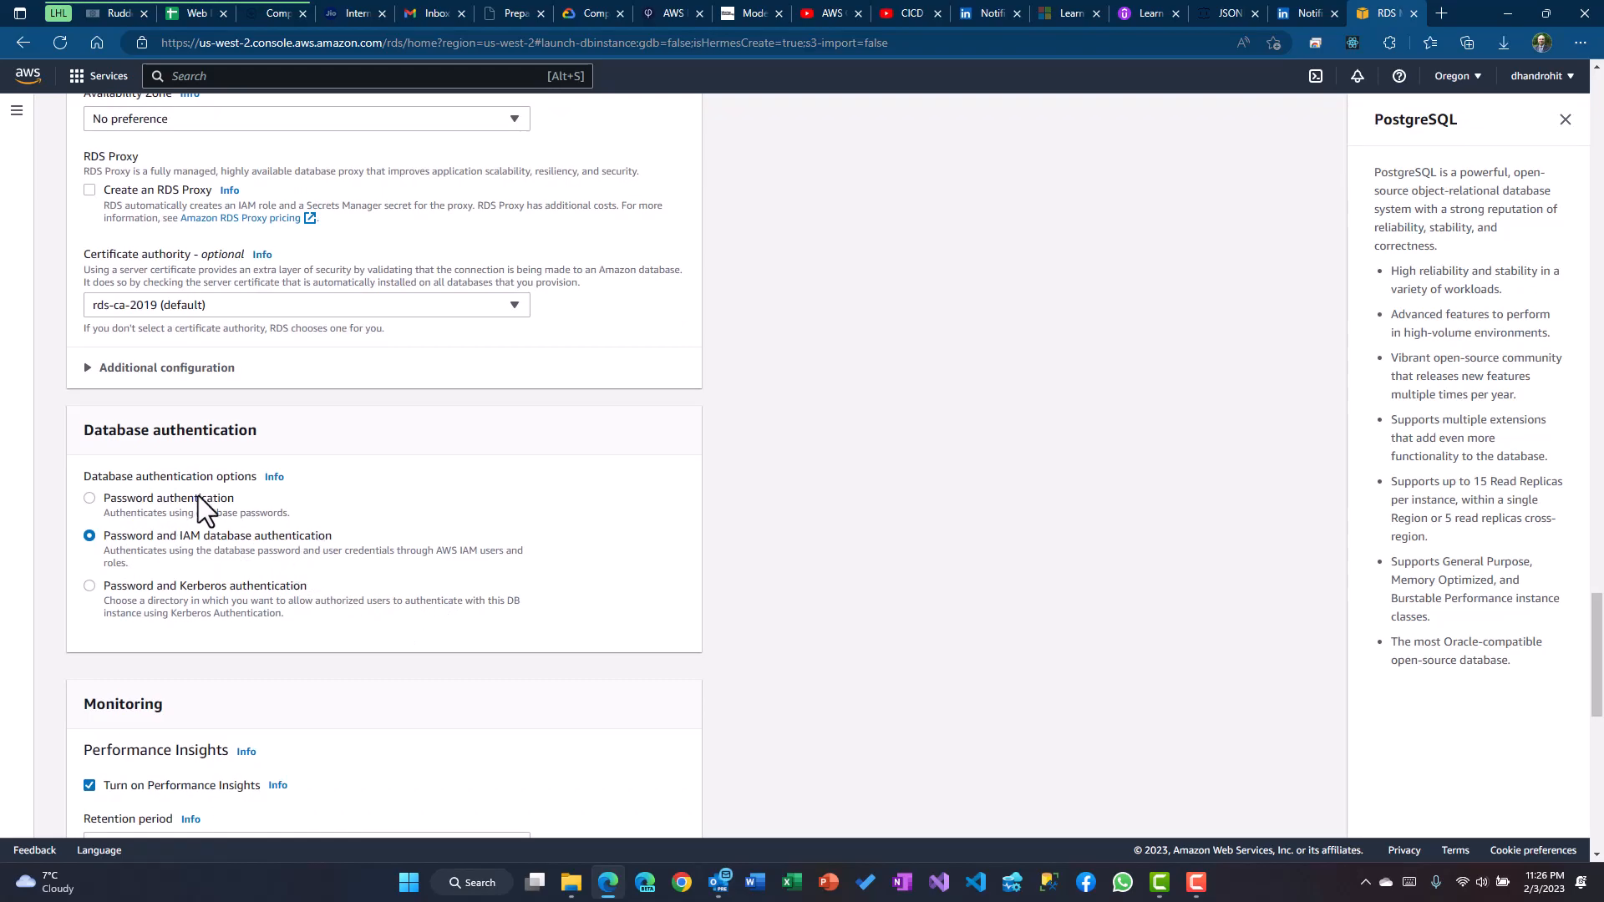
scroll(298, 548, "down", 5)
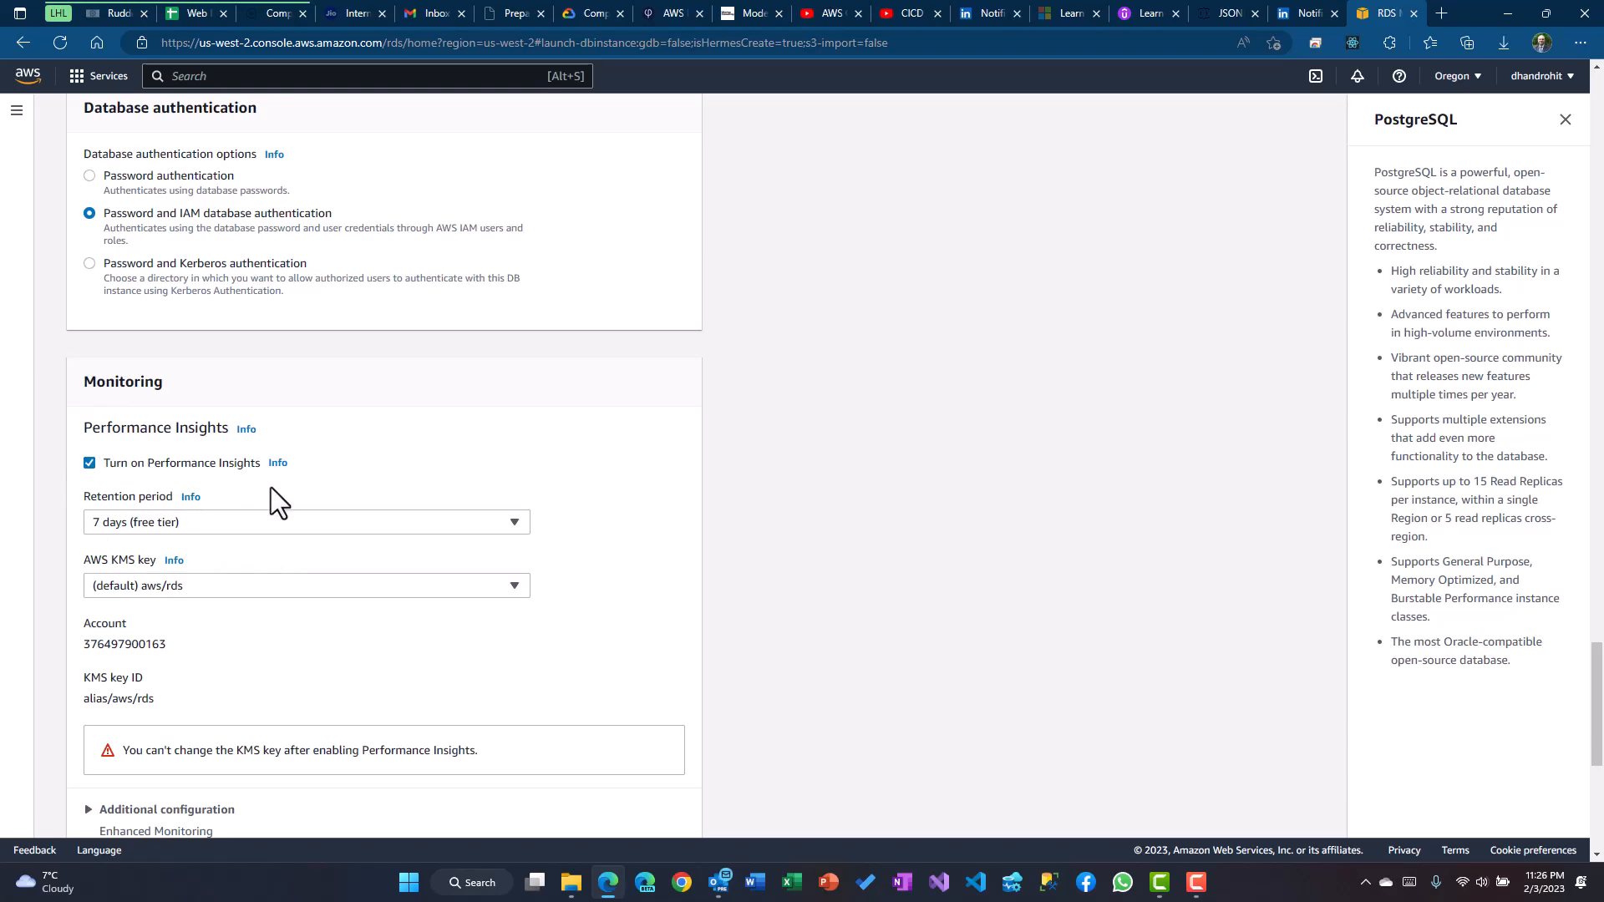
left_click(159, 522)
Keep 7-day retention, turn off Performance Insights, and expand Additional configuration
left_click(159, 522)
left_click(89, 462)
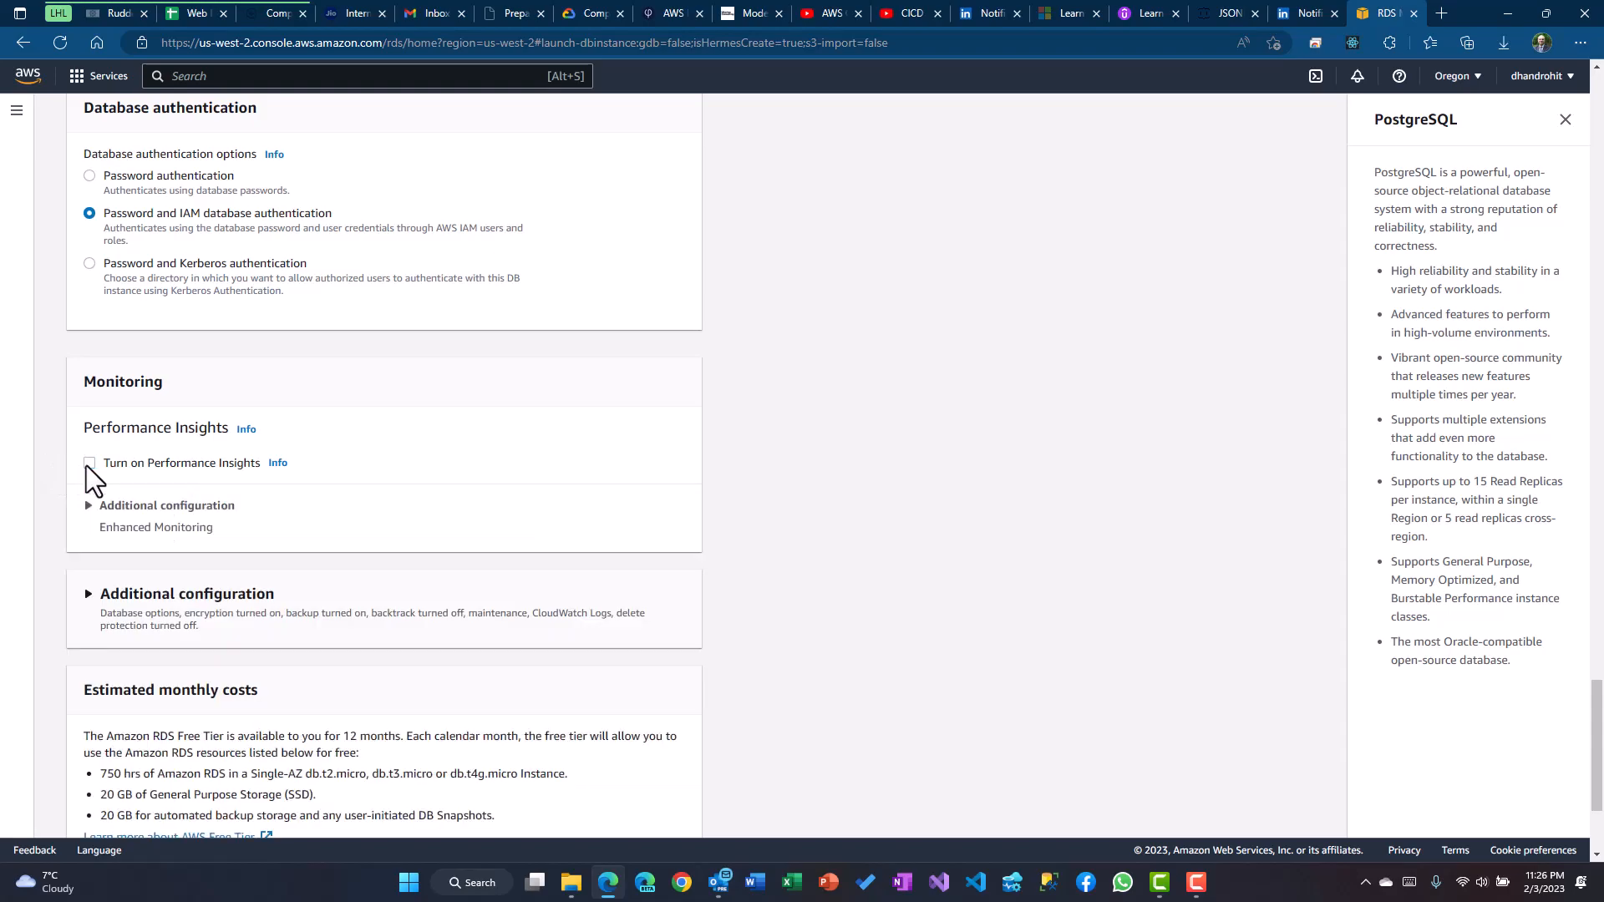
left_click(271, 612)
scroll(377, 627, "down", 2)
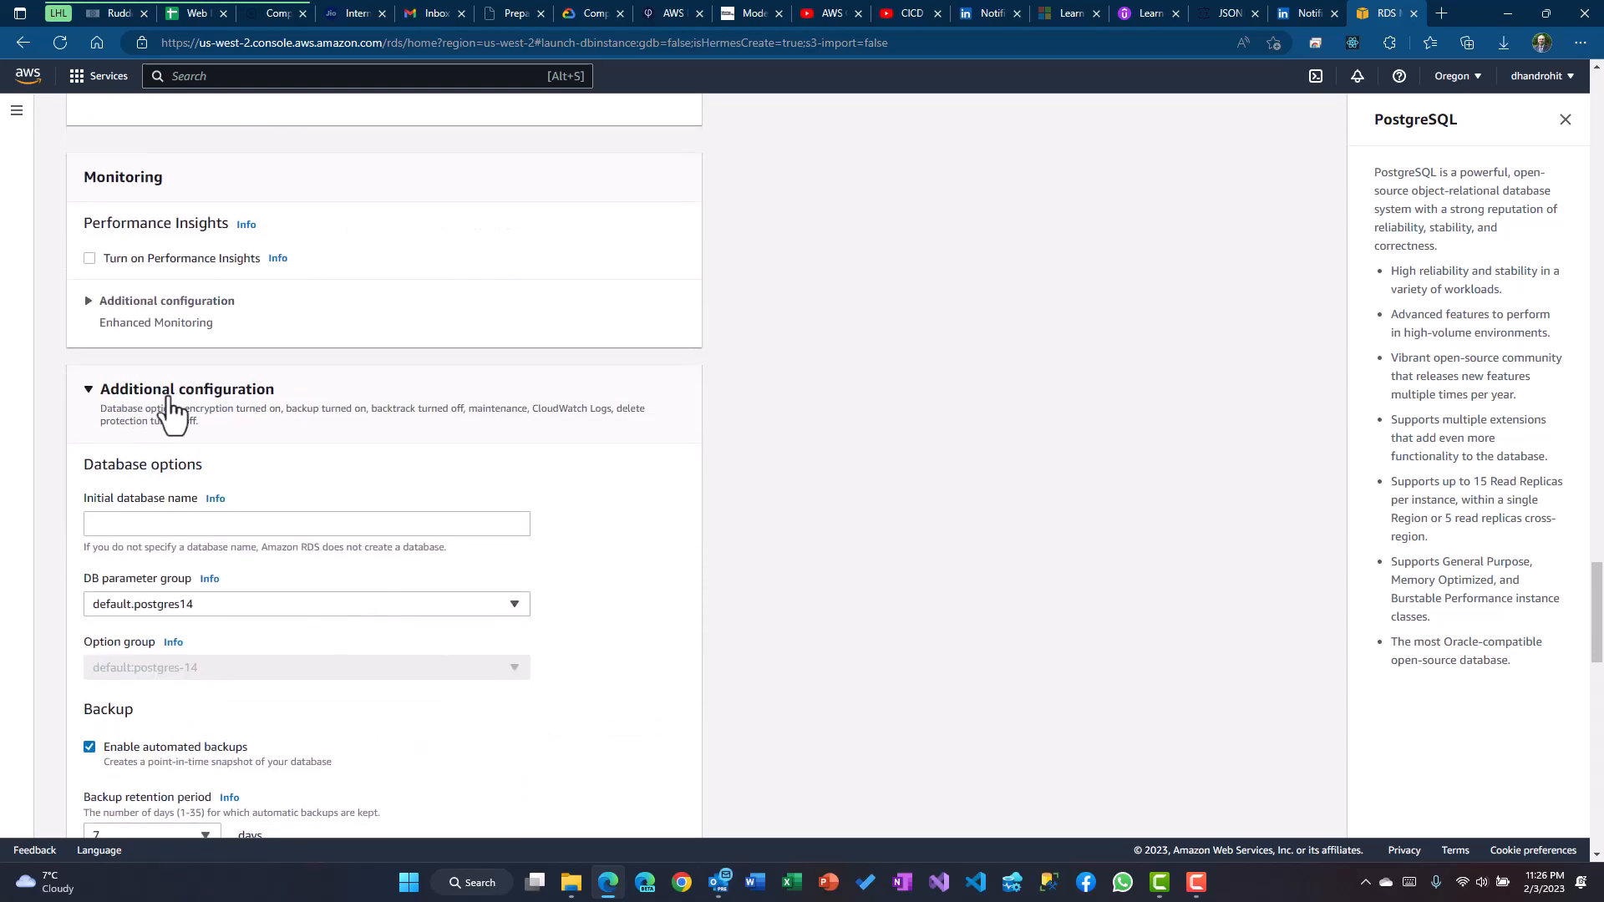
left_click(142, 305)
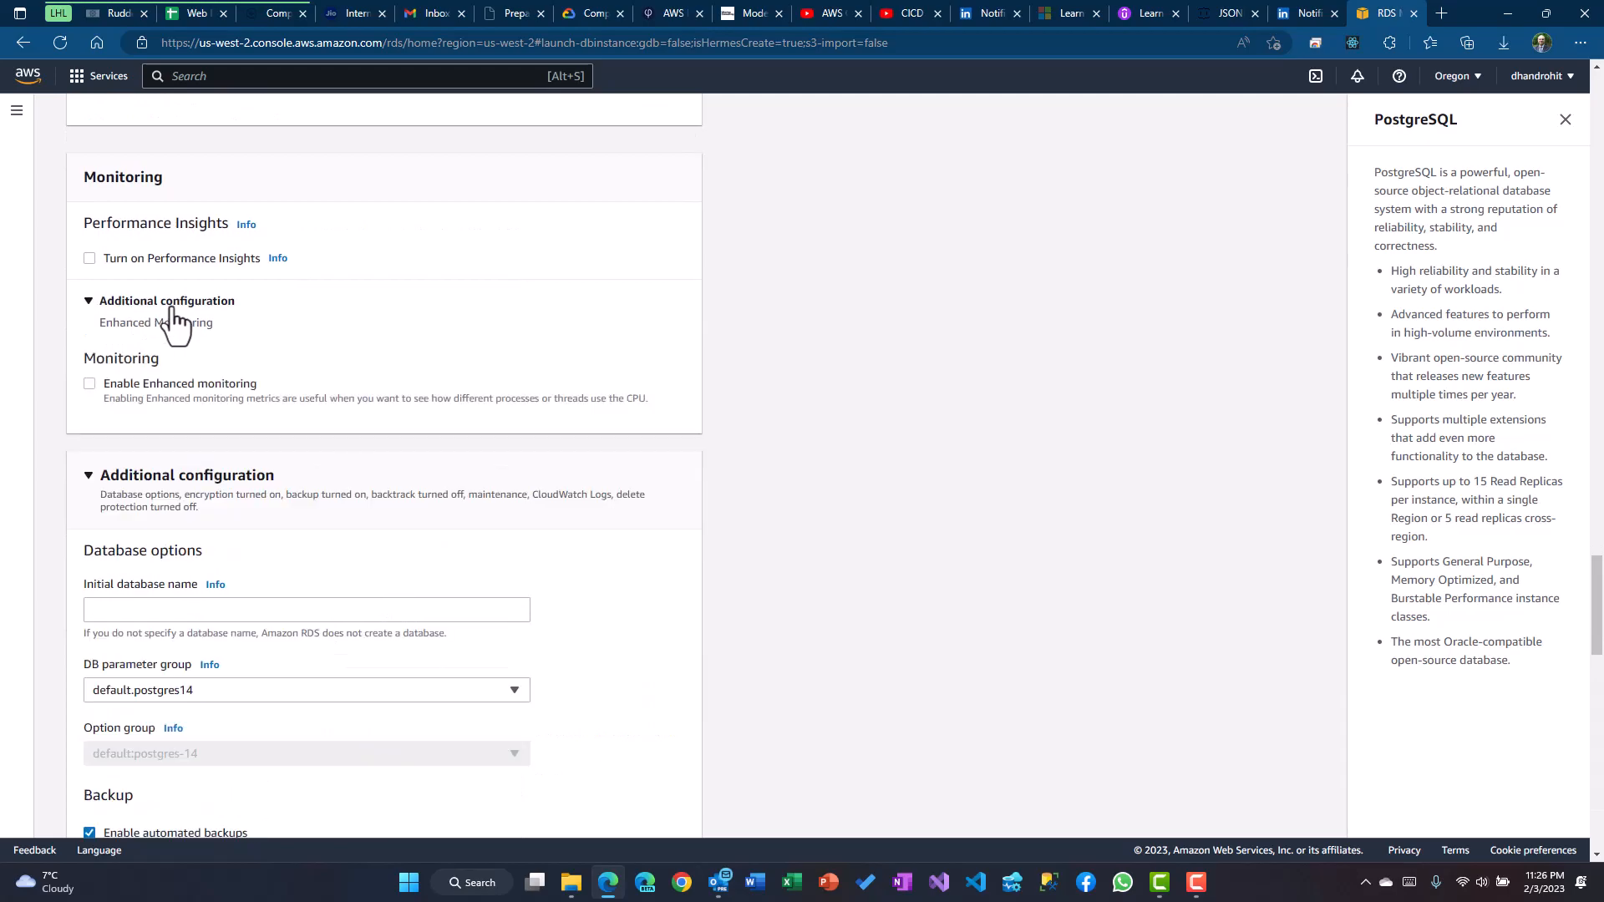
left_click(171, 309)
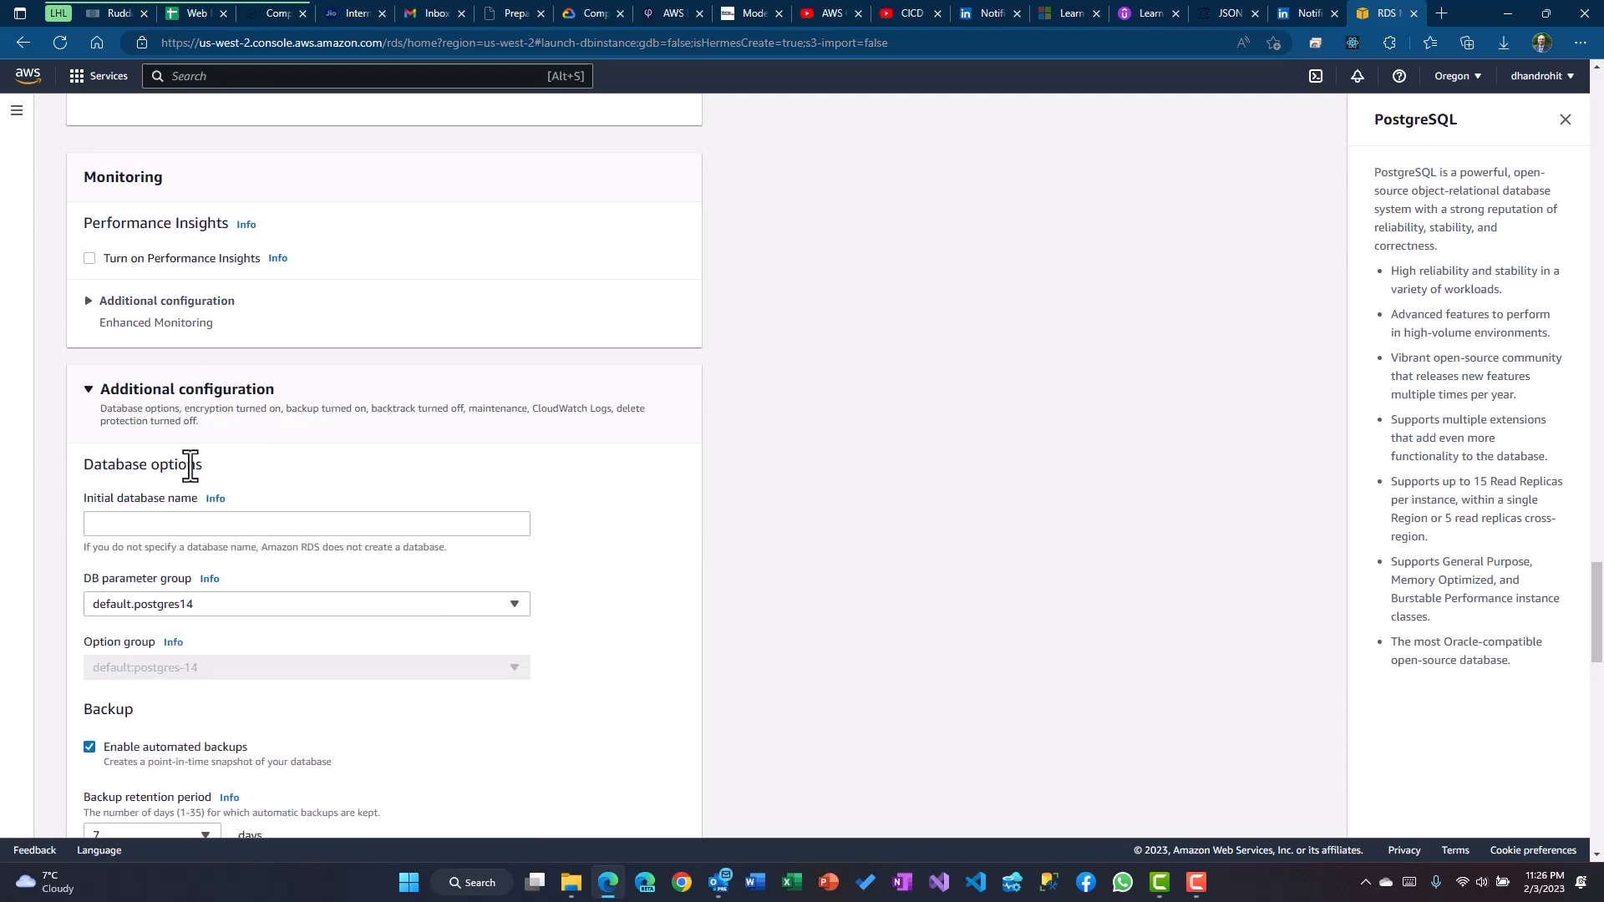
Enter test as the initial database name
left_click(131, 525)
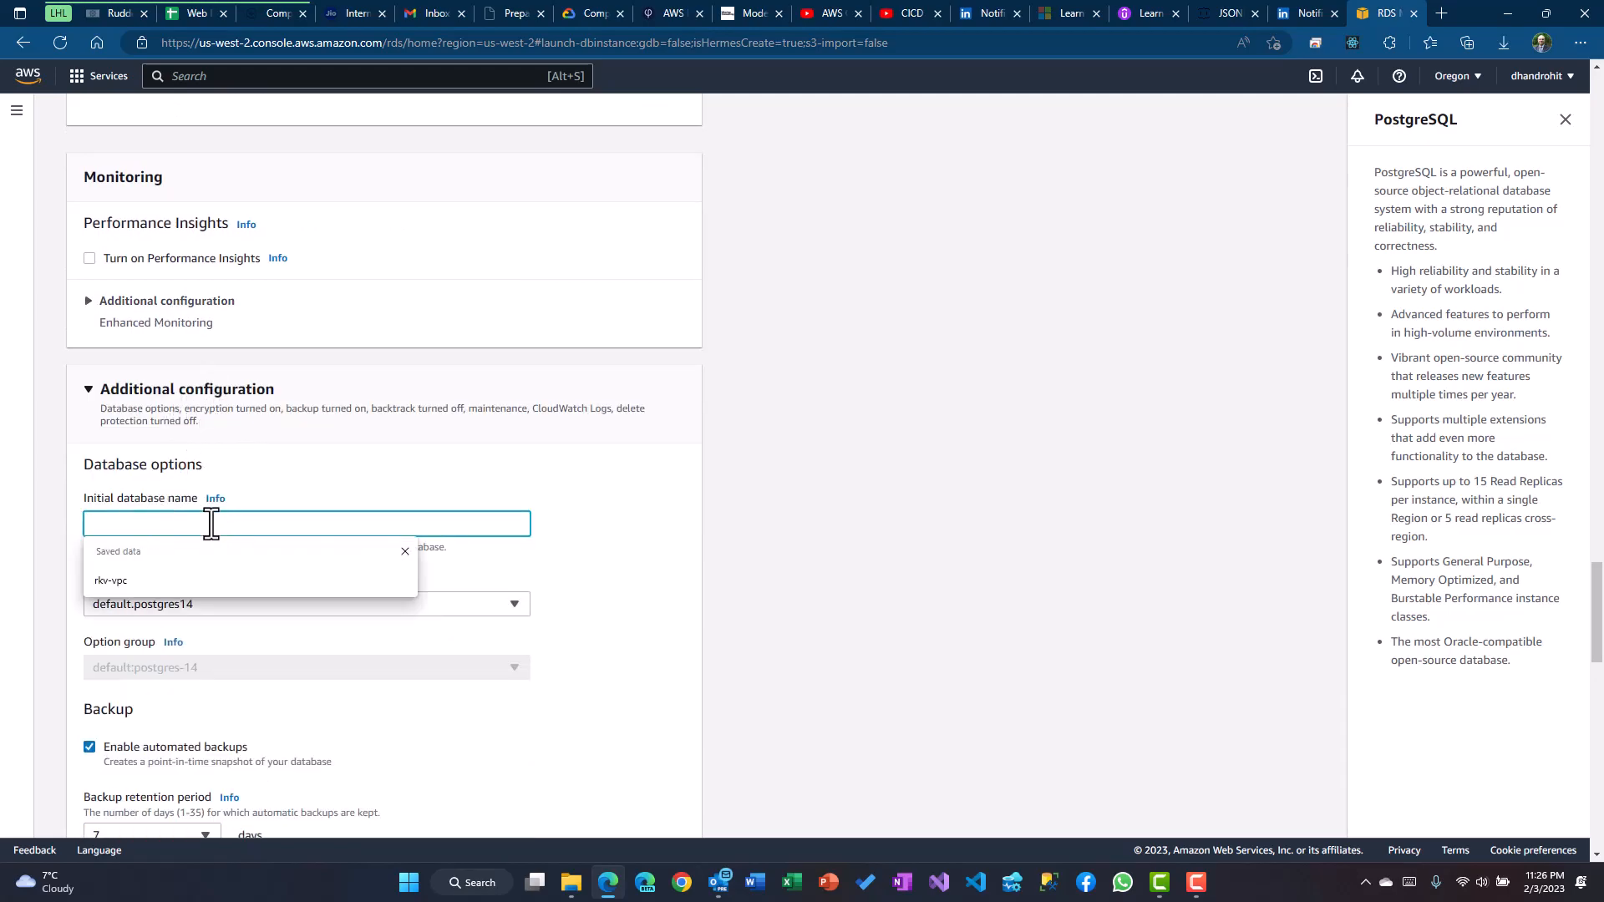
left_click(713, 511)
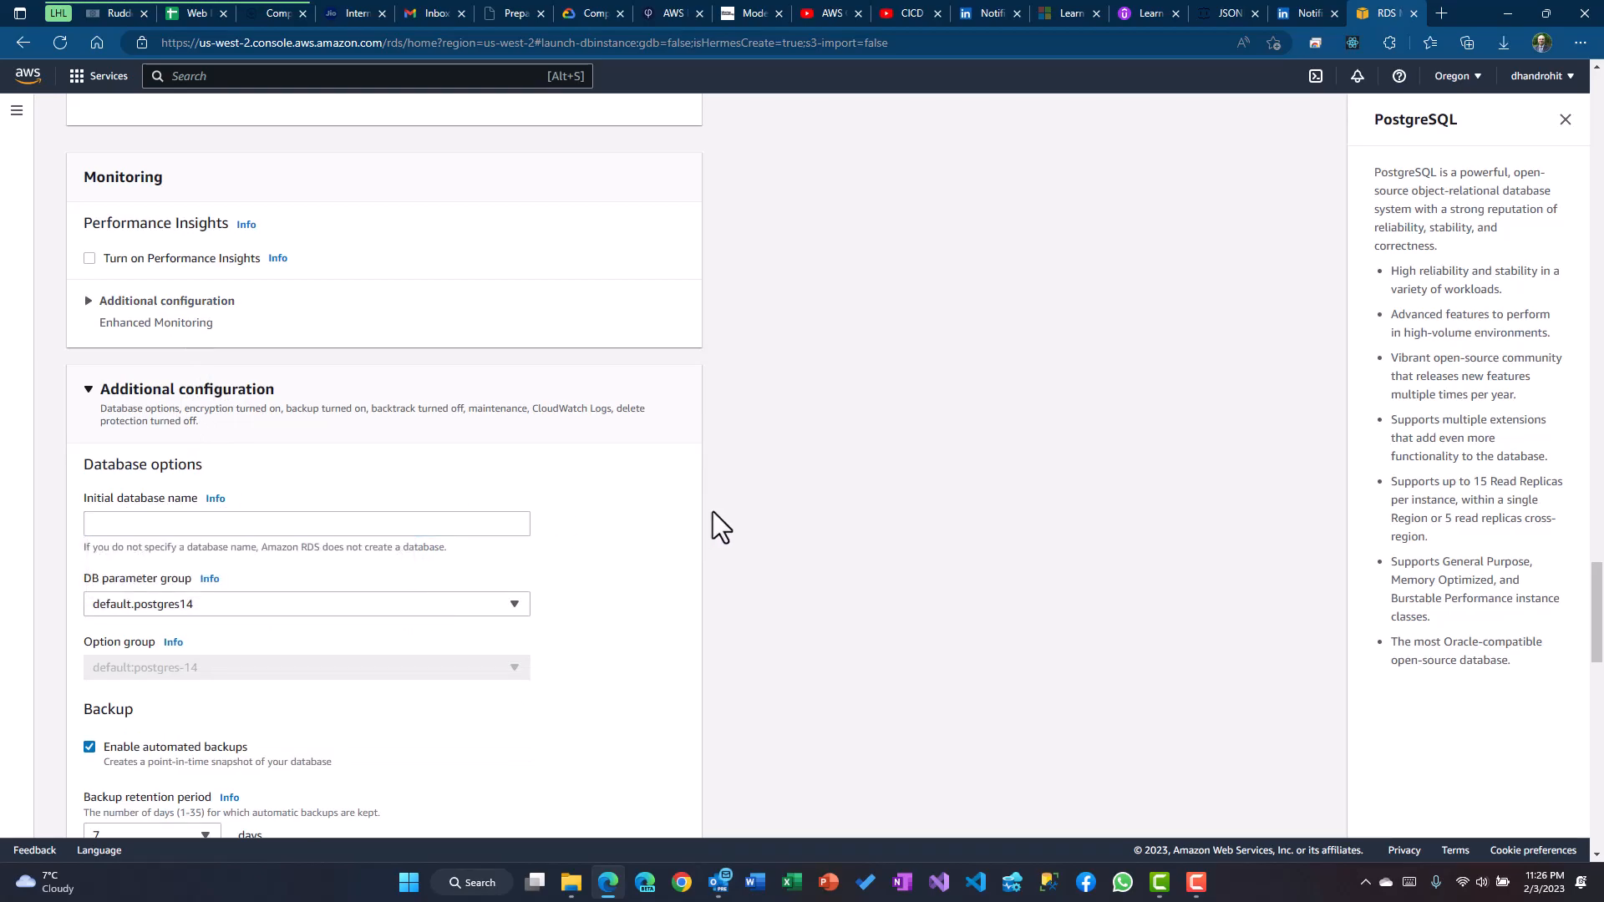
scroll(674, 472, "up", 10)
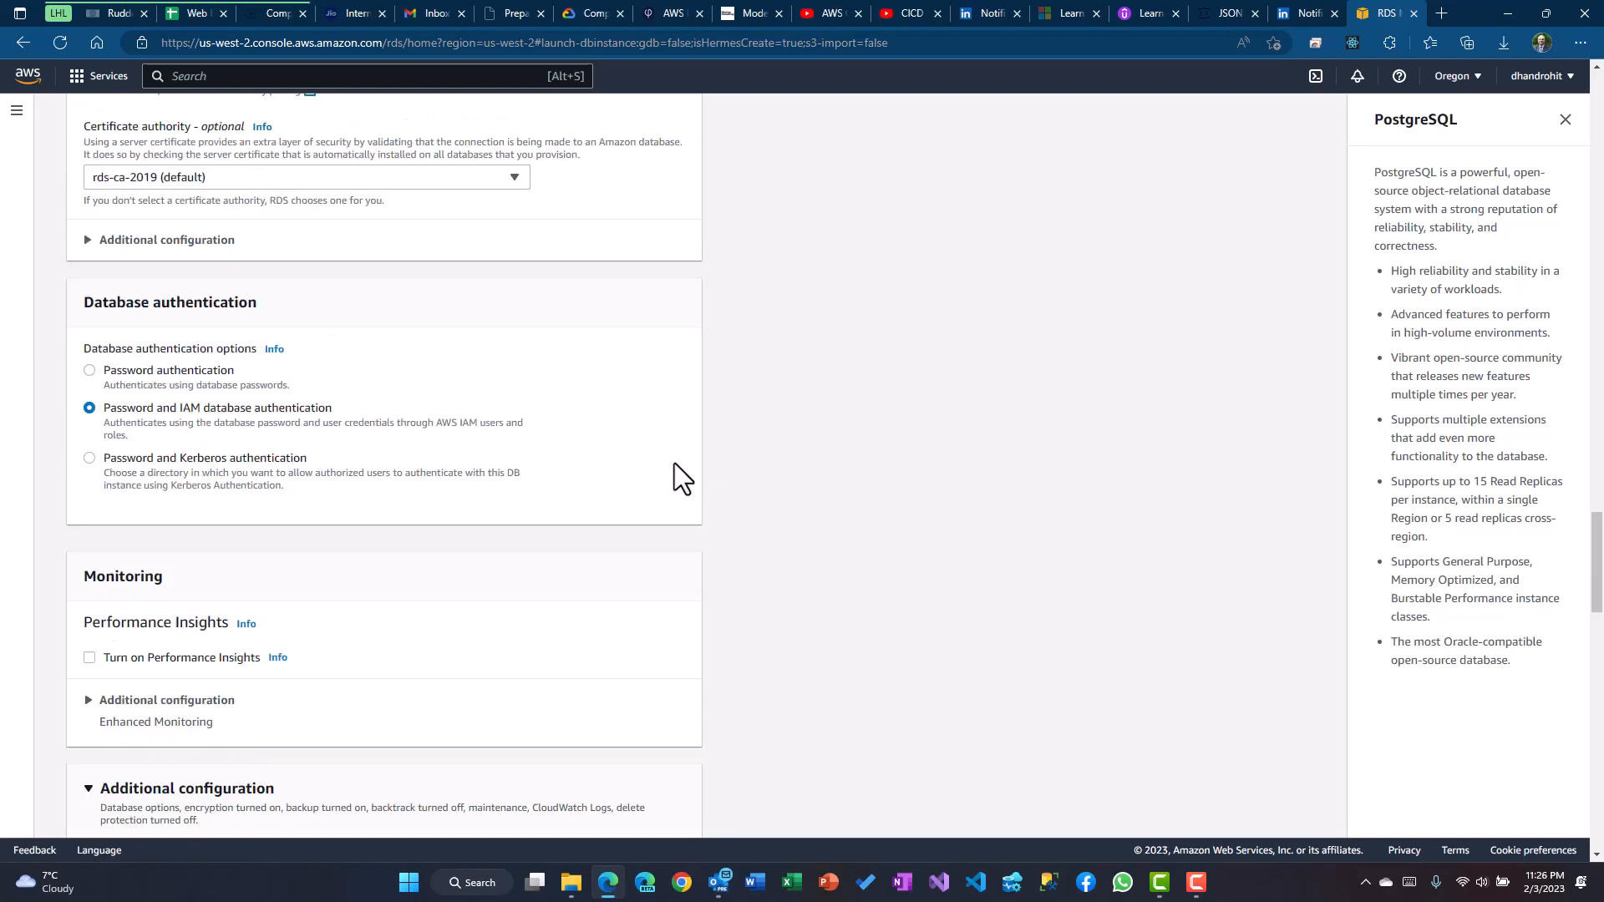
scroll(321, 458, "up", 15)
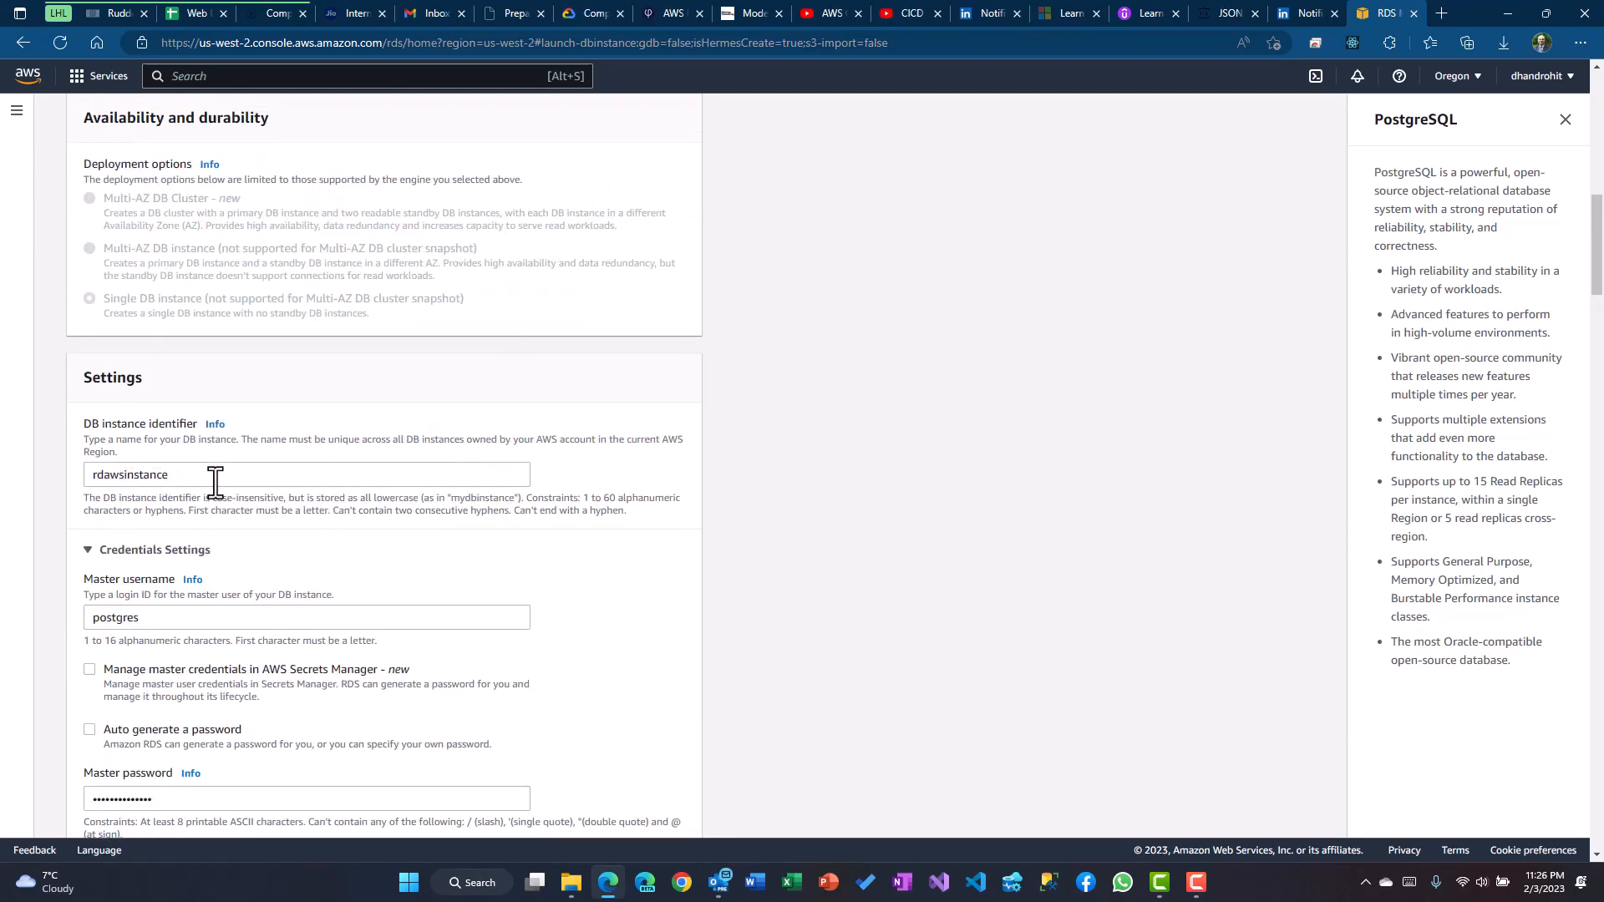
scroll(415, 566, "down", 20)
scroll(411, 550, "down", 6)
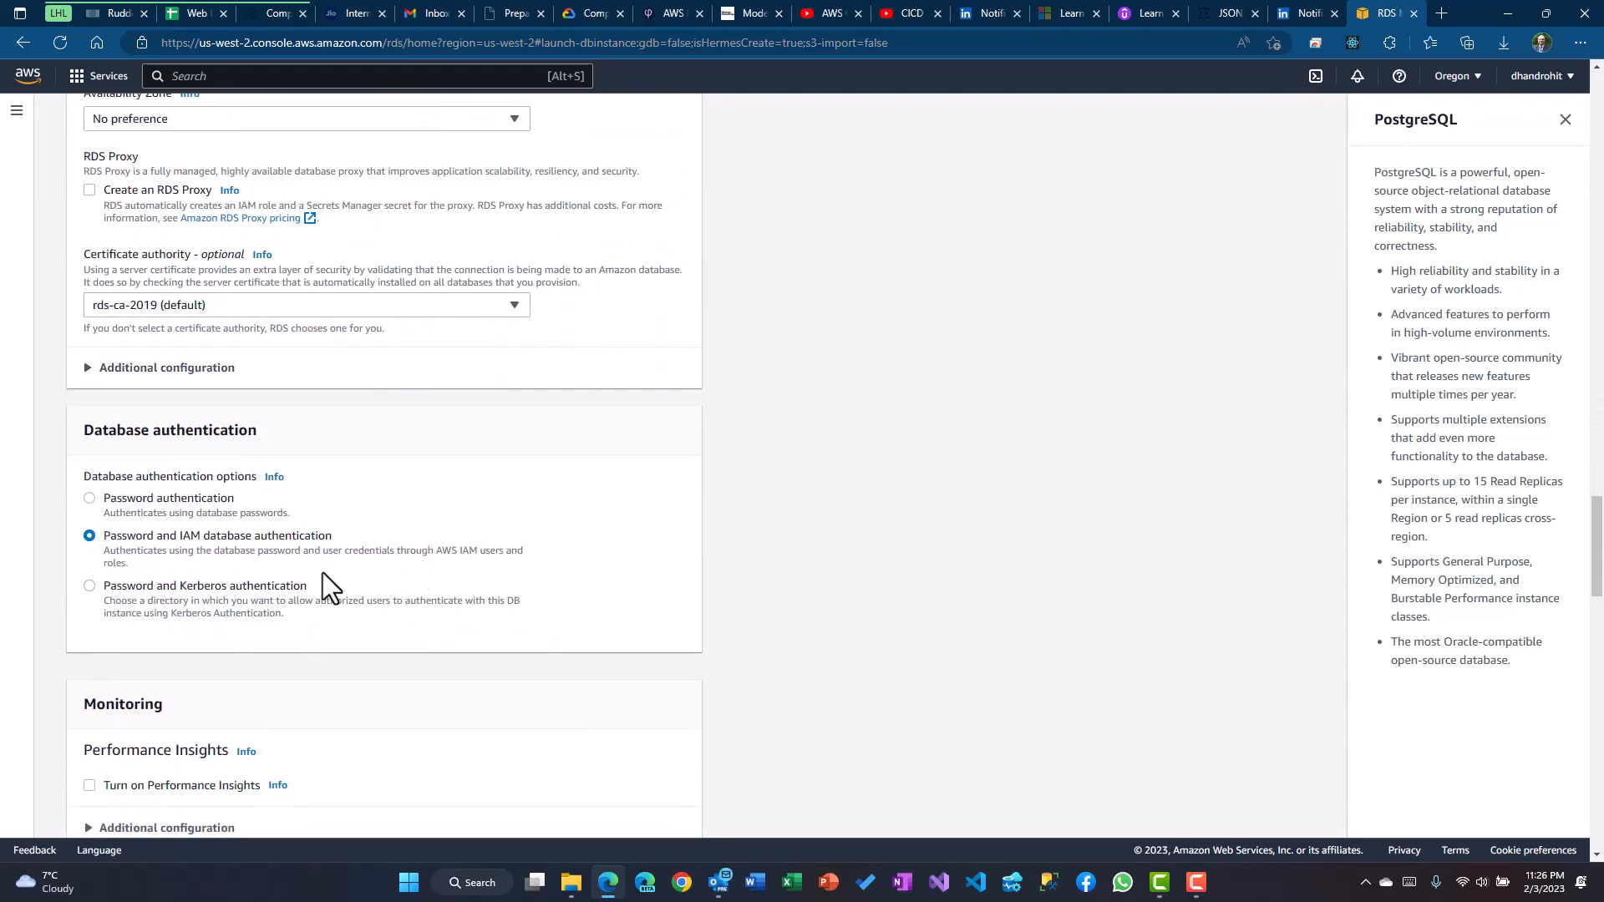
scroll(323, 585, "down", 6)
left_click(125, 409)
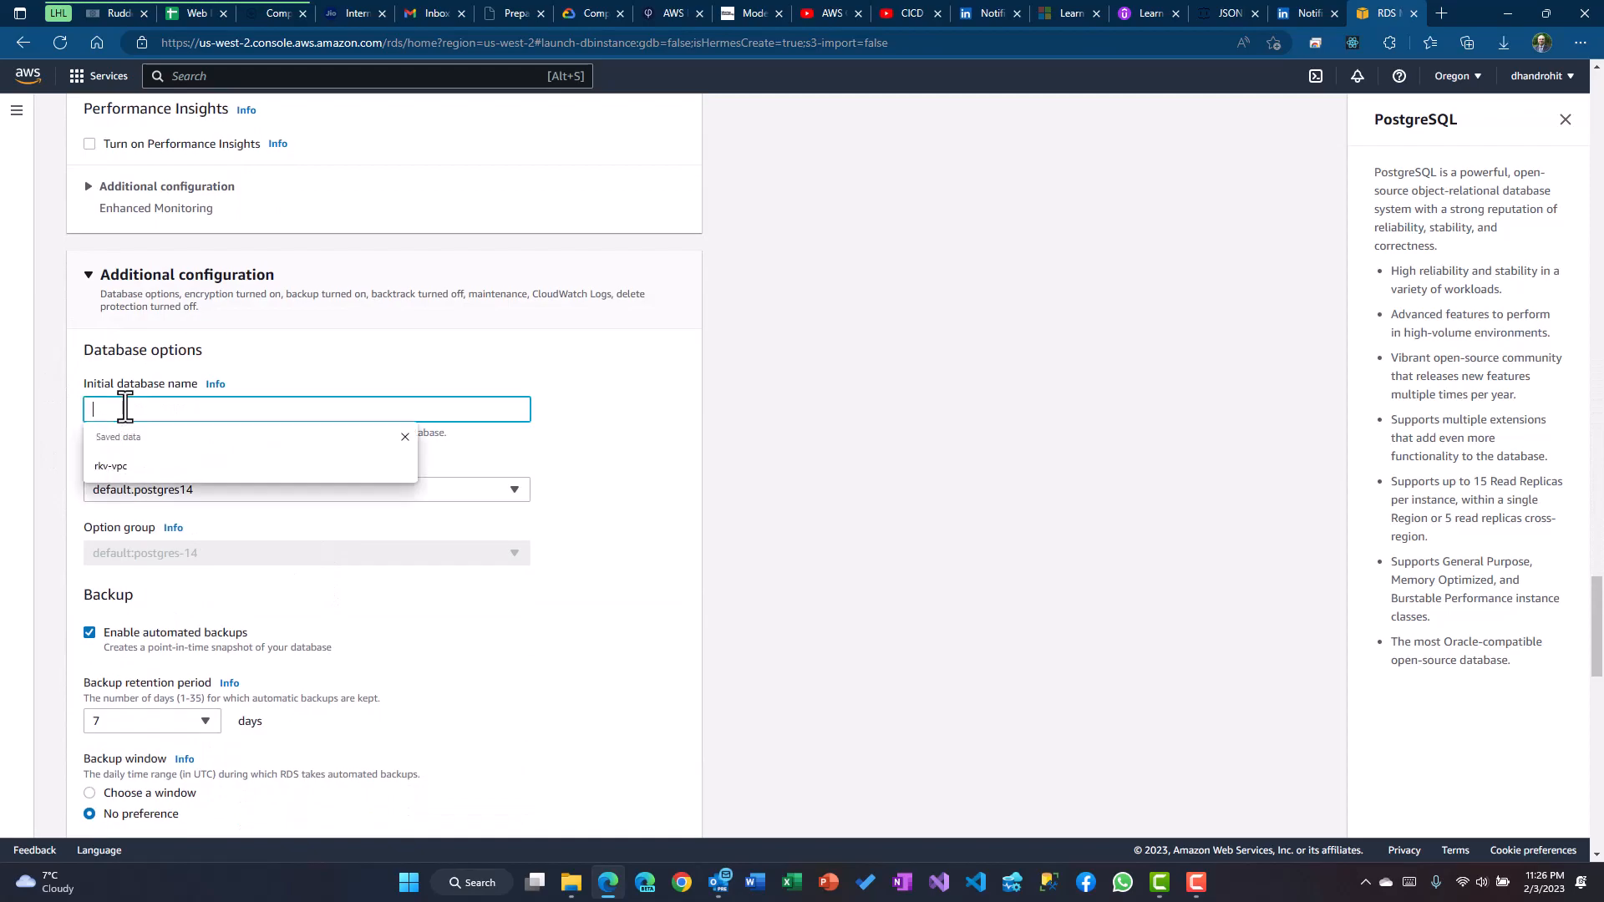
type("test")
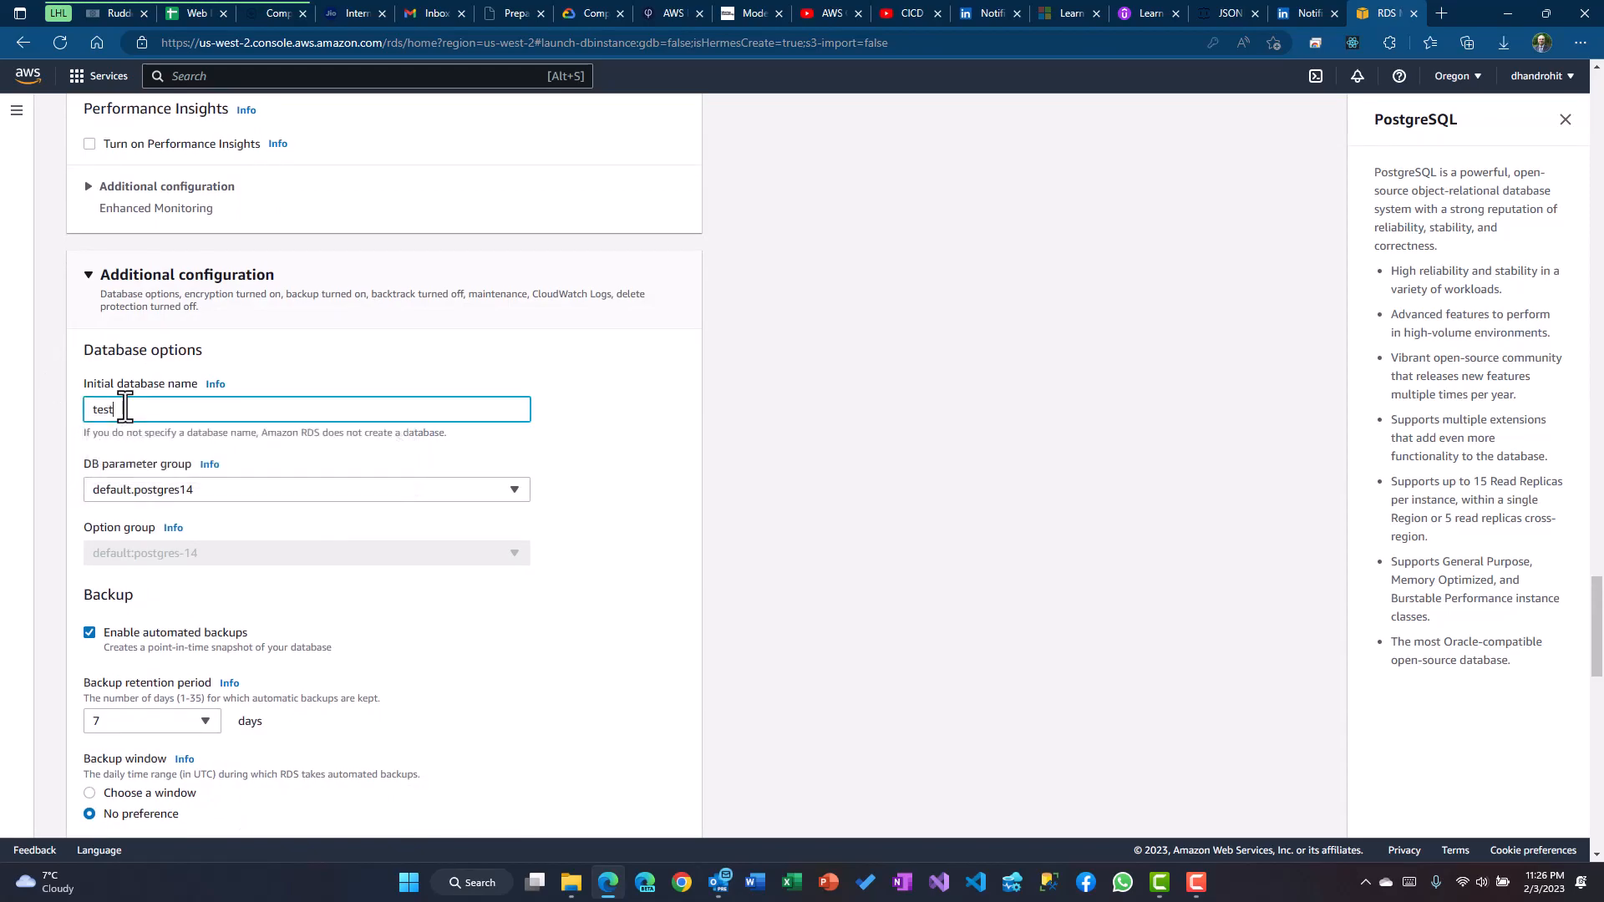
key("Tab")
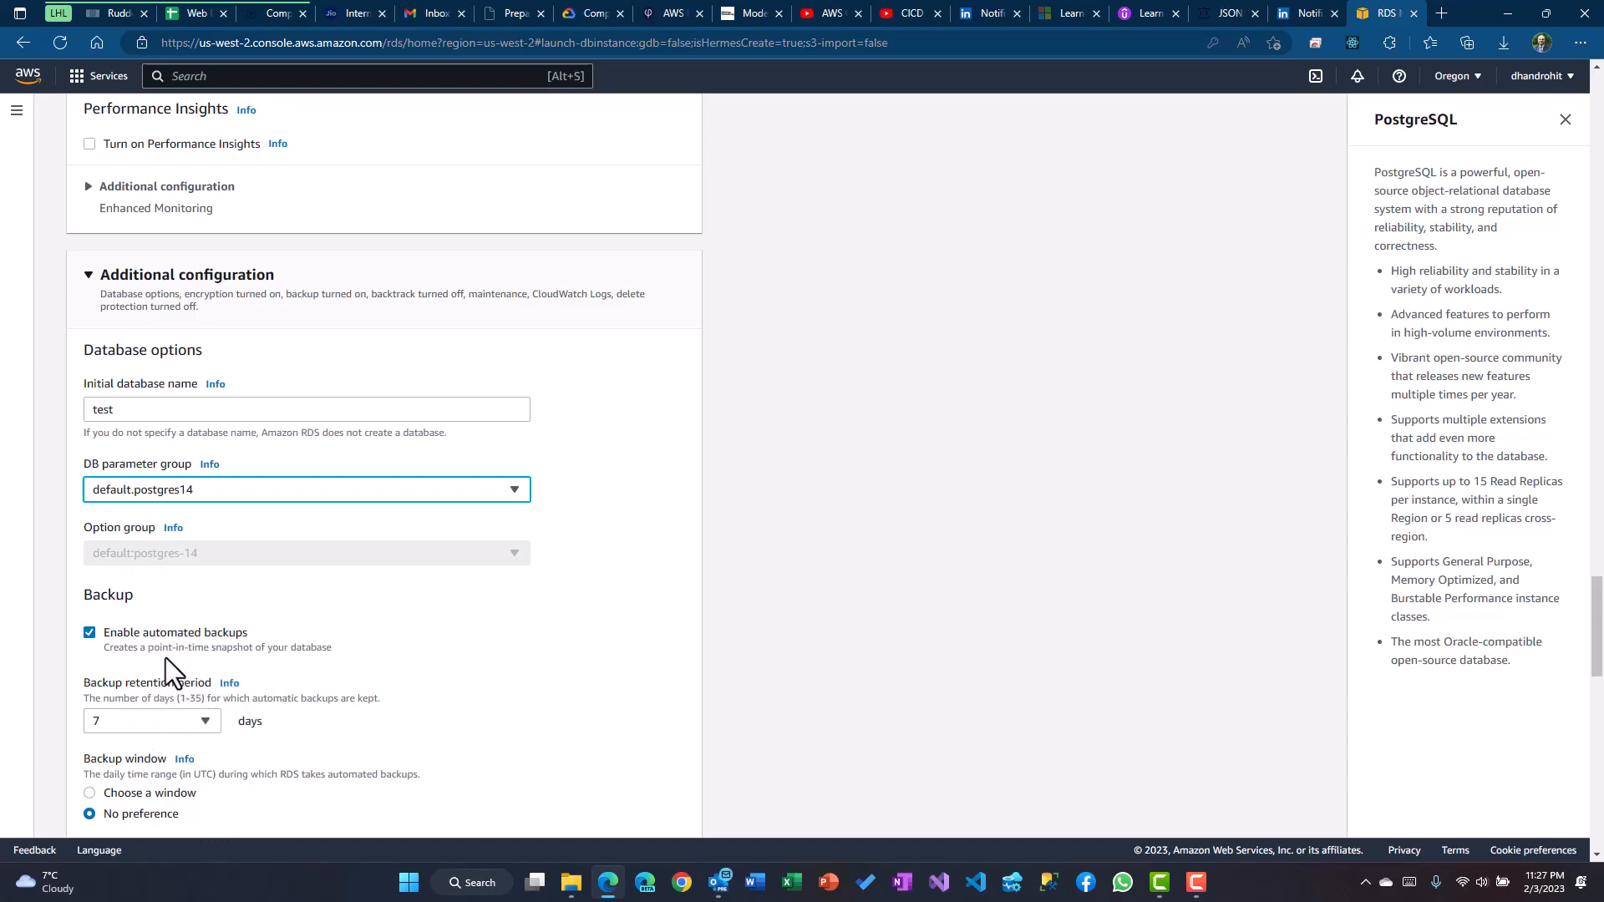
Uncheck Enable automated backups and Enable encryption for the PostgreSQL instance
left_click(153, 631)
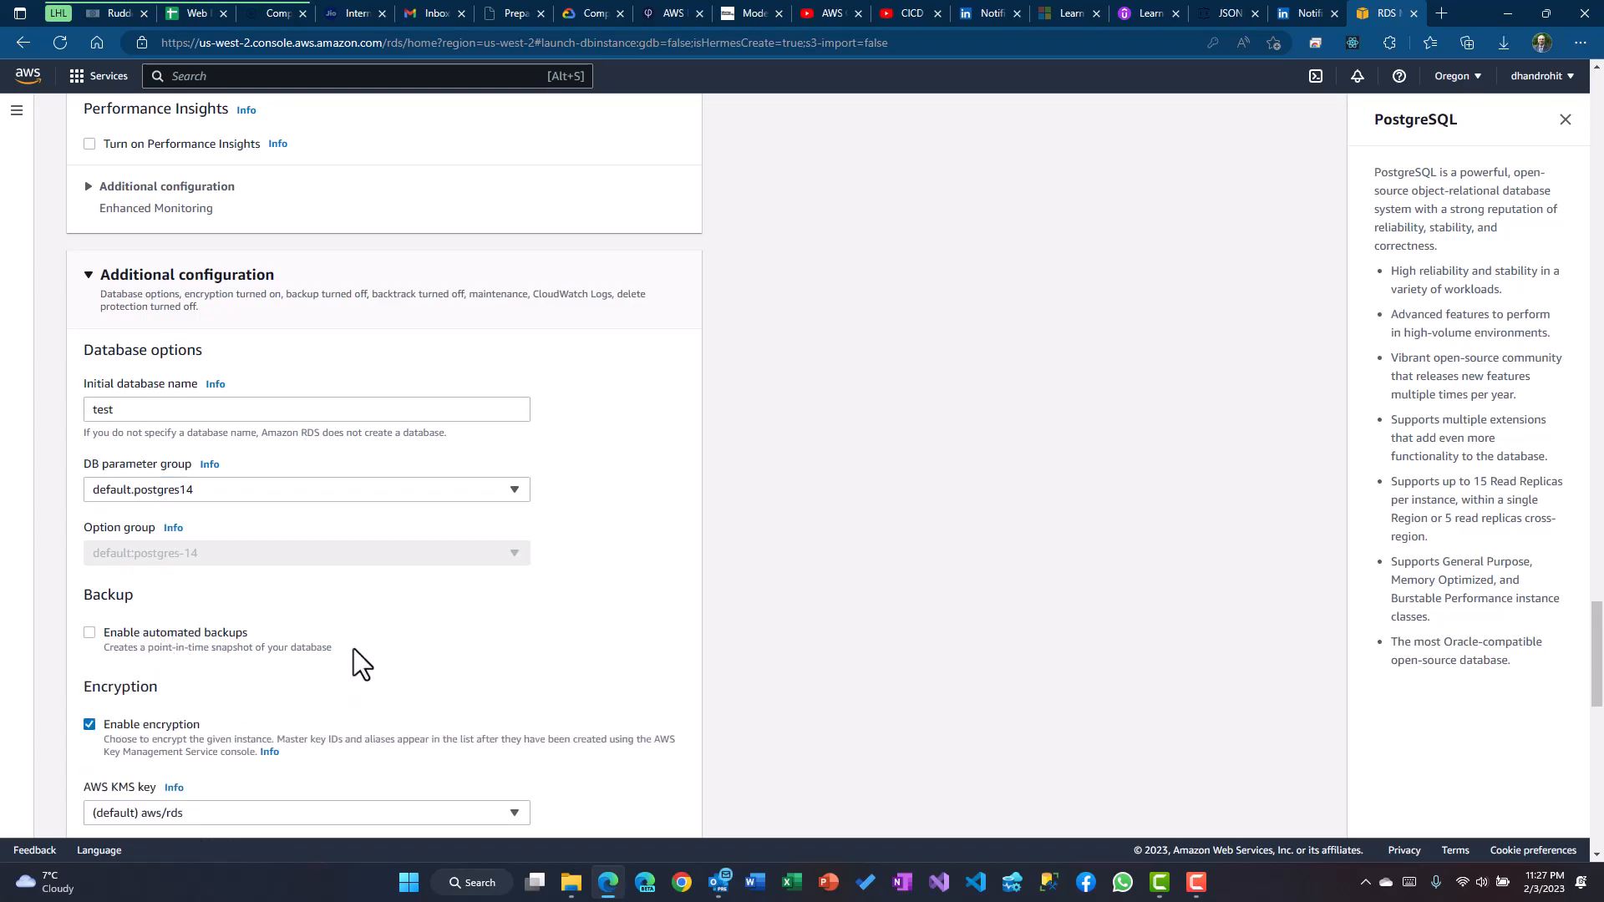
scroll(354, 648, "down", 2)
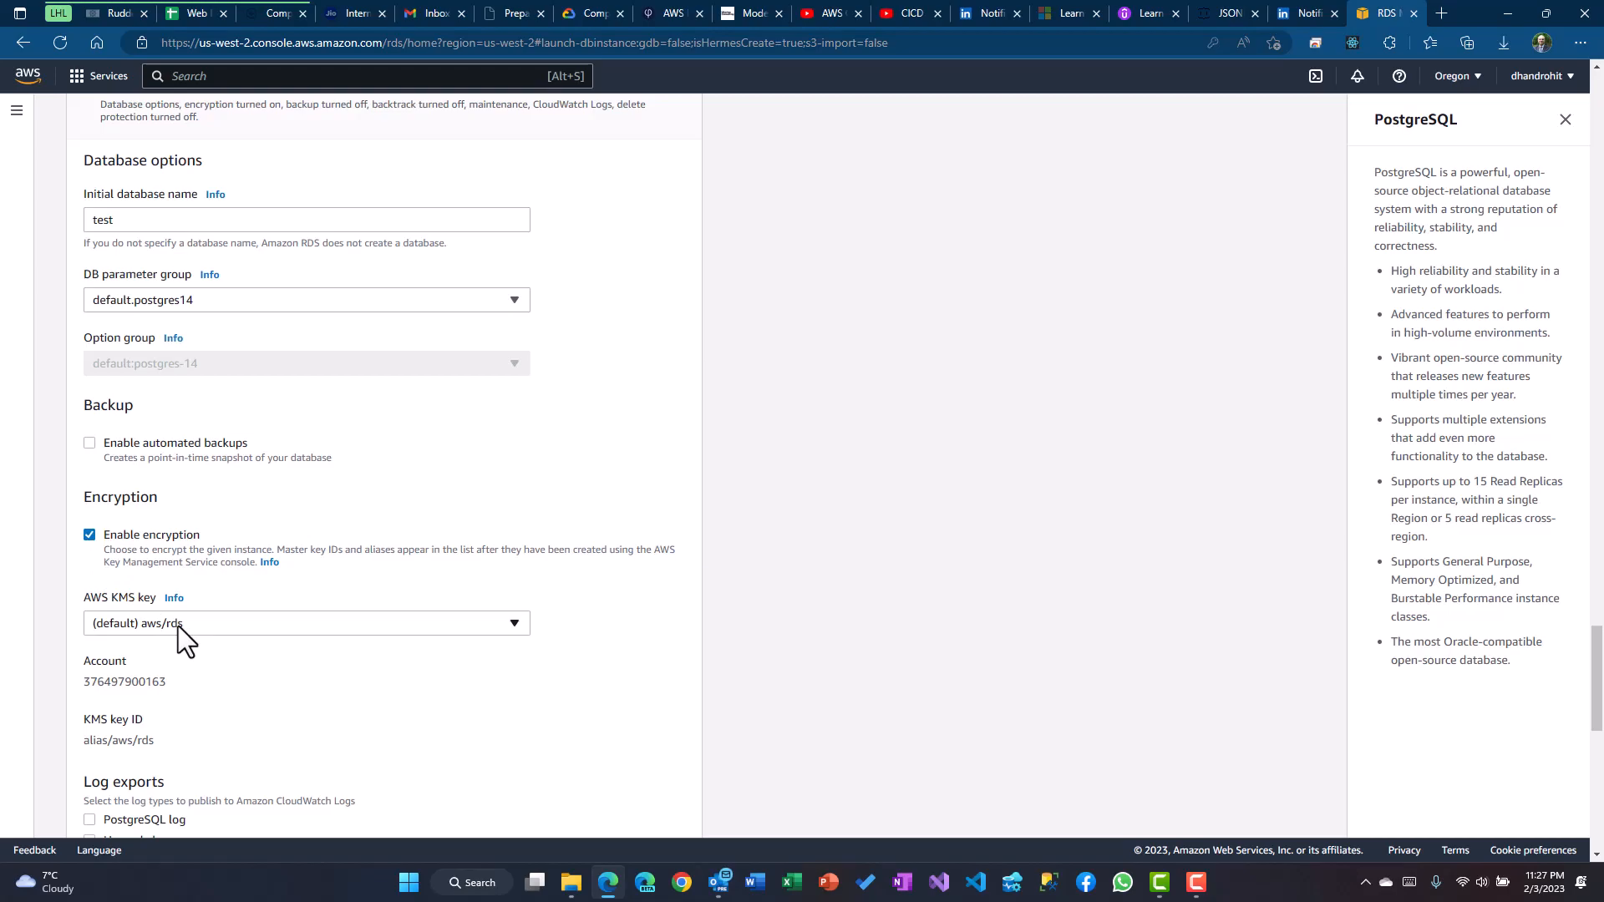
left_click(89, 535)
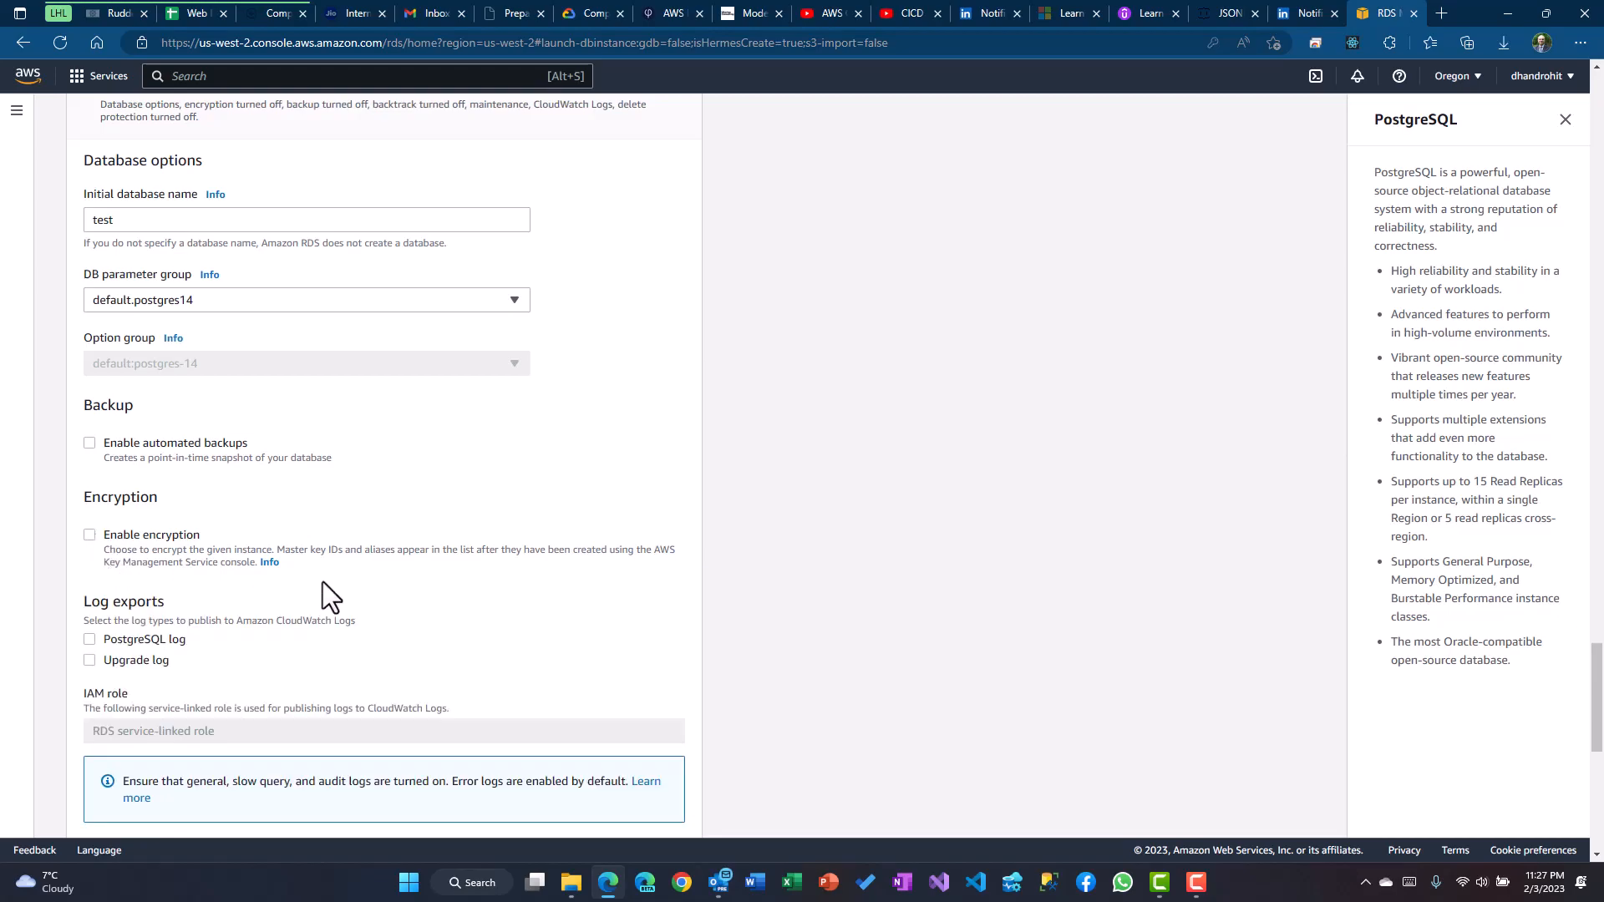
scroll(322, 582, "down", 2)
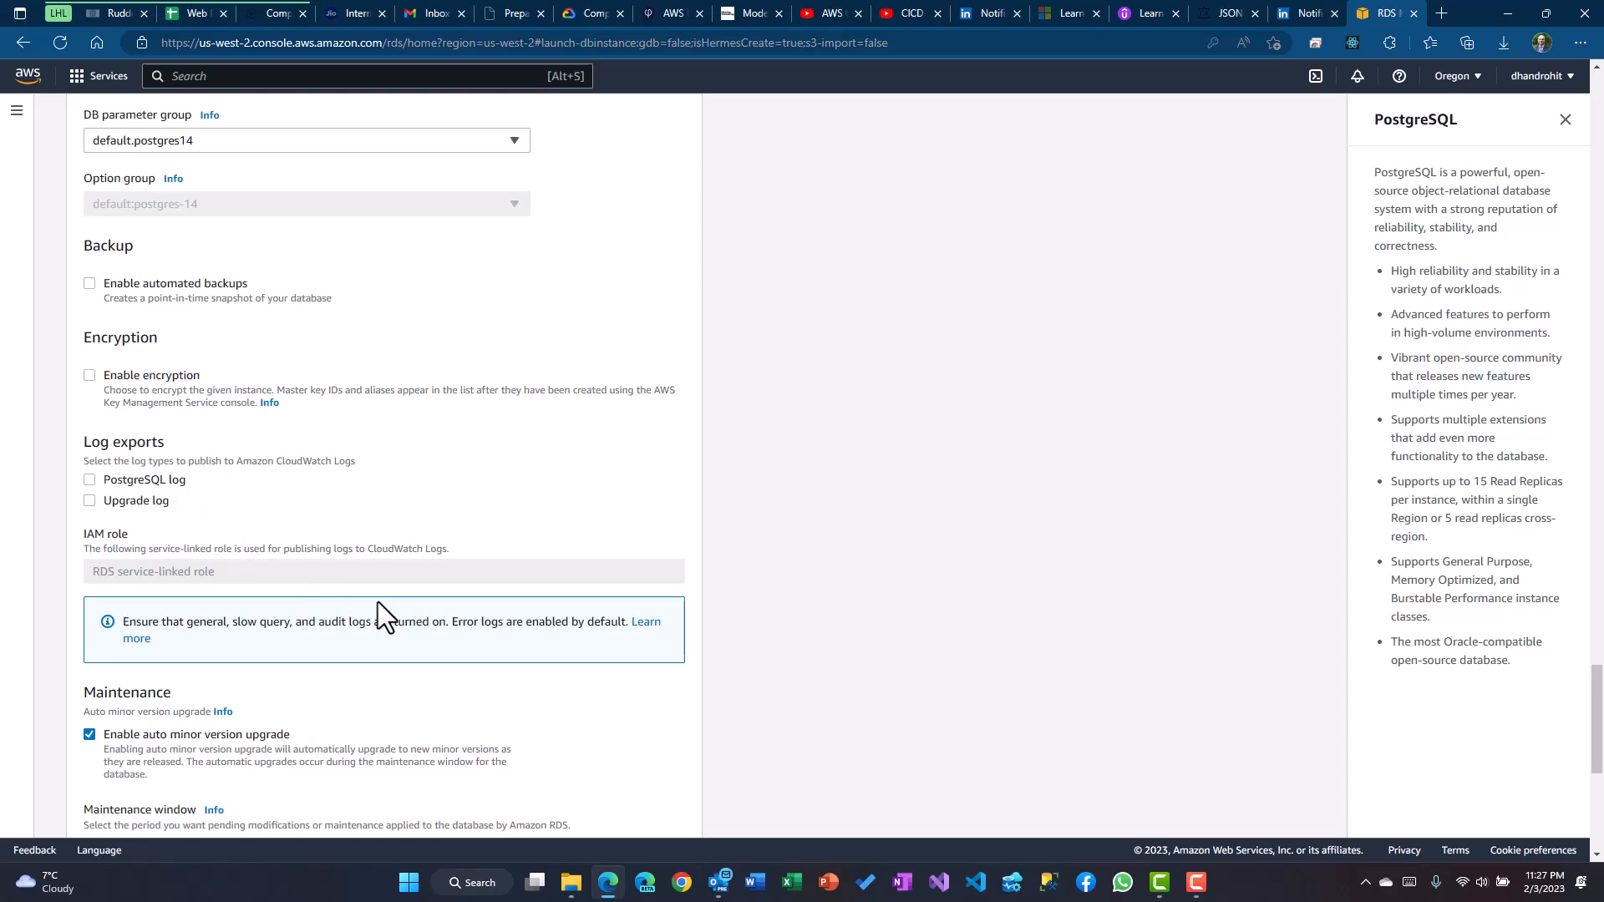
Review the remaining settings, including the free-tier storage allowance, and submit the rdawsinstance PostgreSQL database
scroll(378, 603, "down", 2)
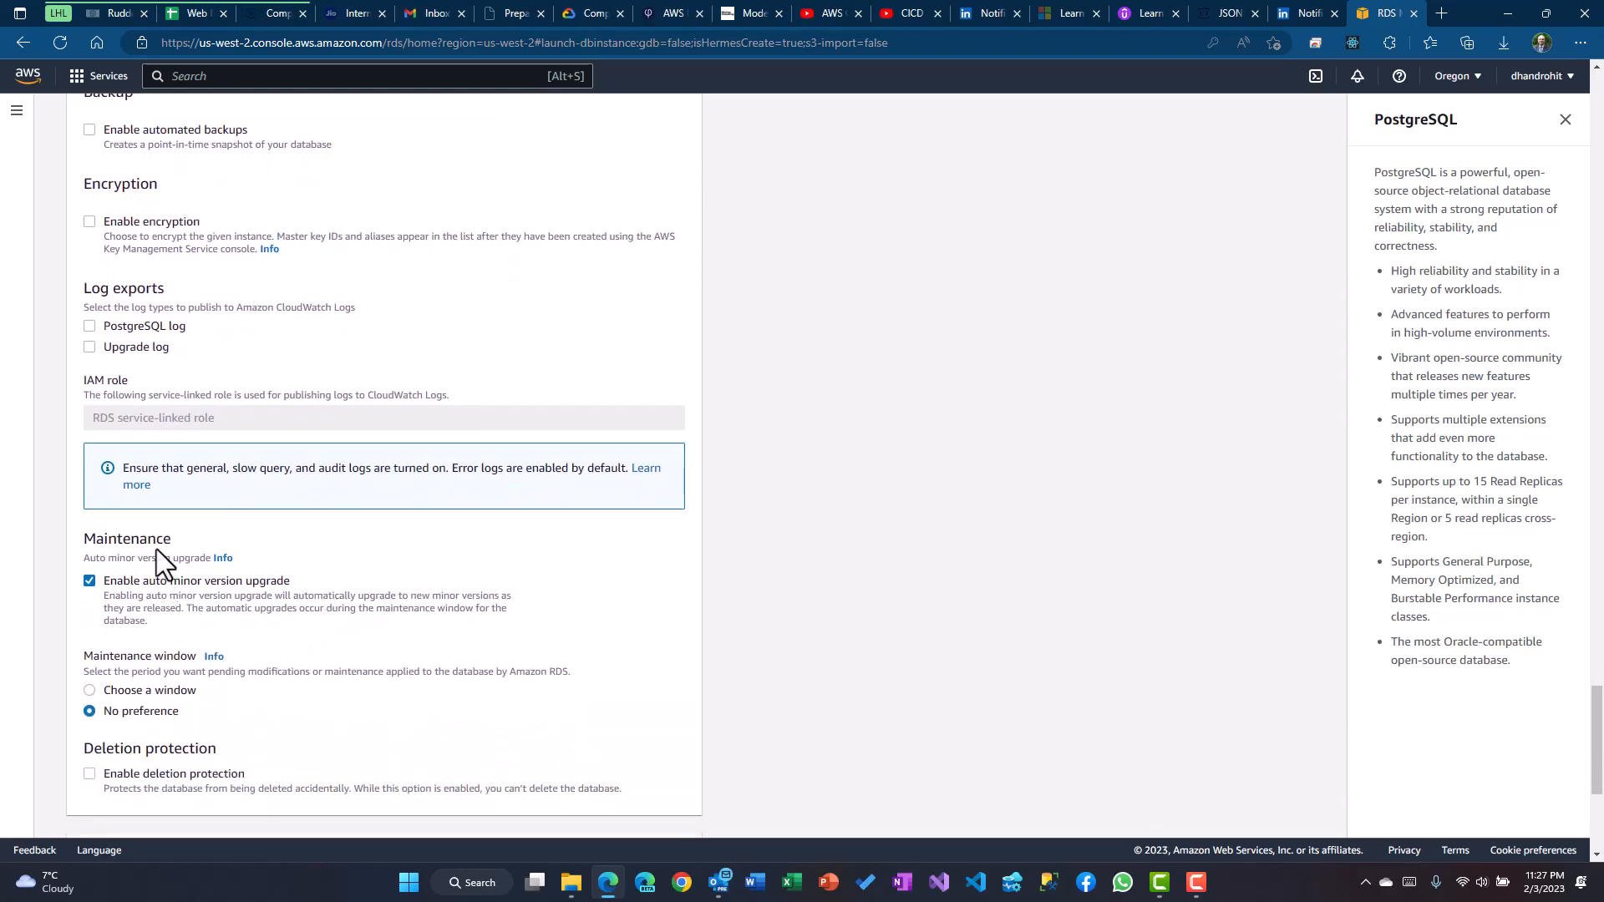
scroll(238, 606, "down", 1)
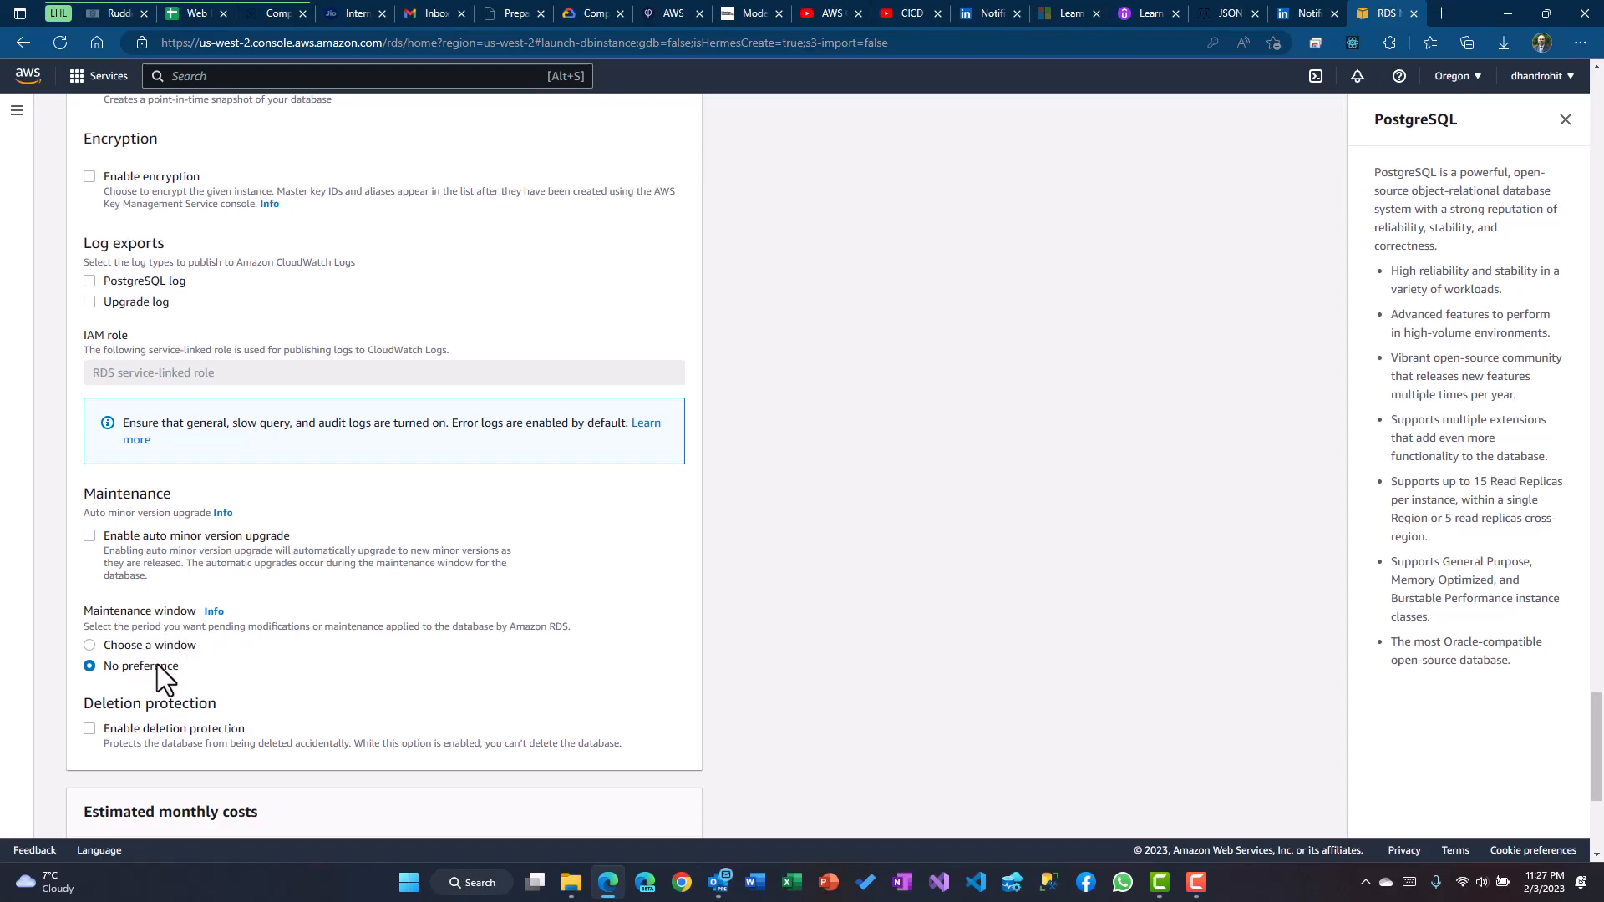
scroll(291, 674, "down", 4)
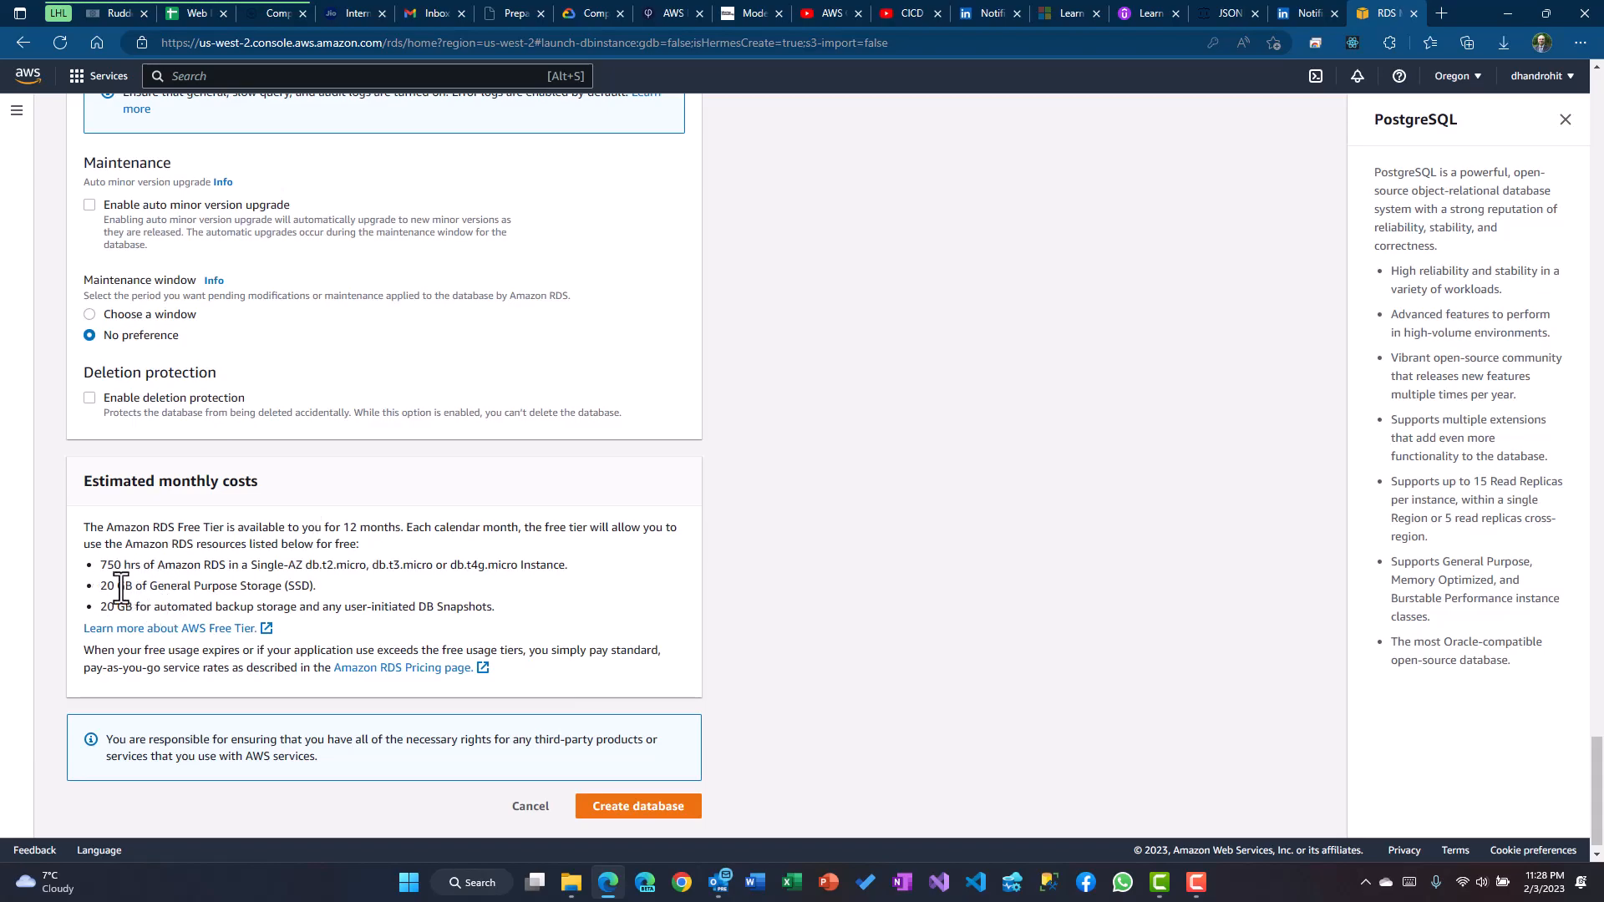
left_click_drag(118, 585, 333, 587)
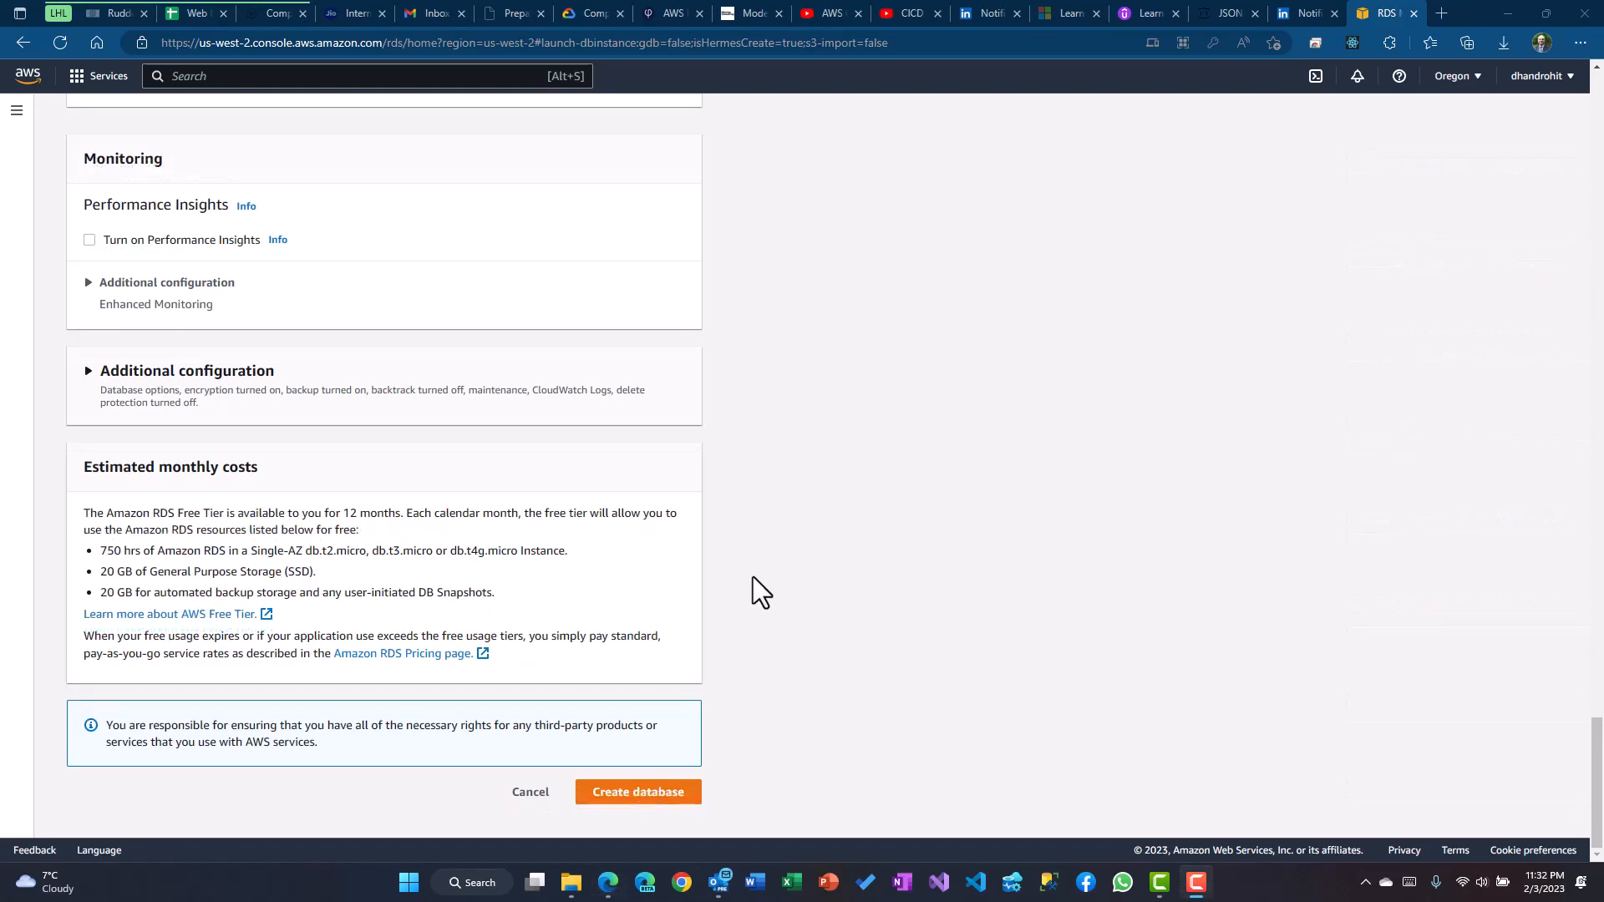
left_click(761, 723)
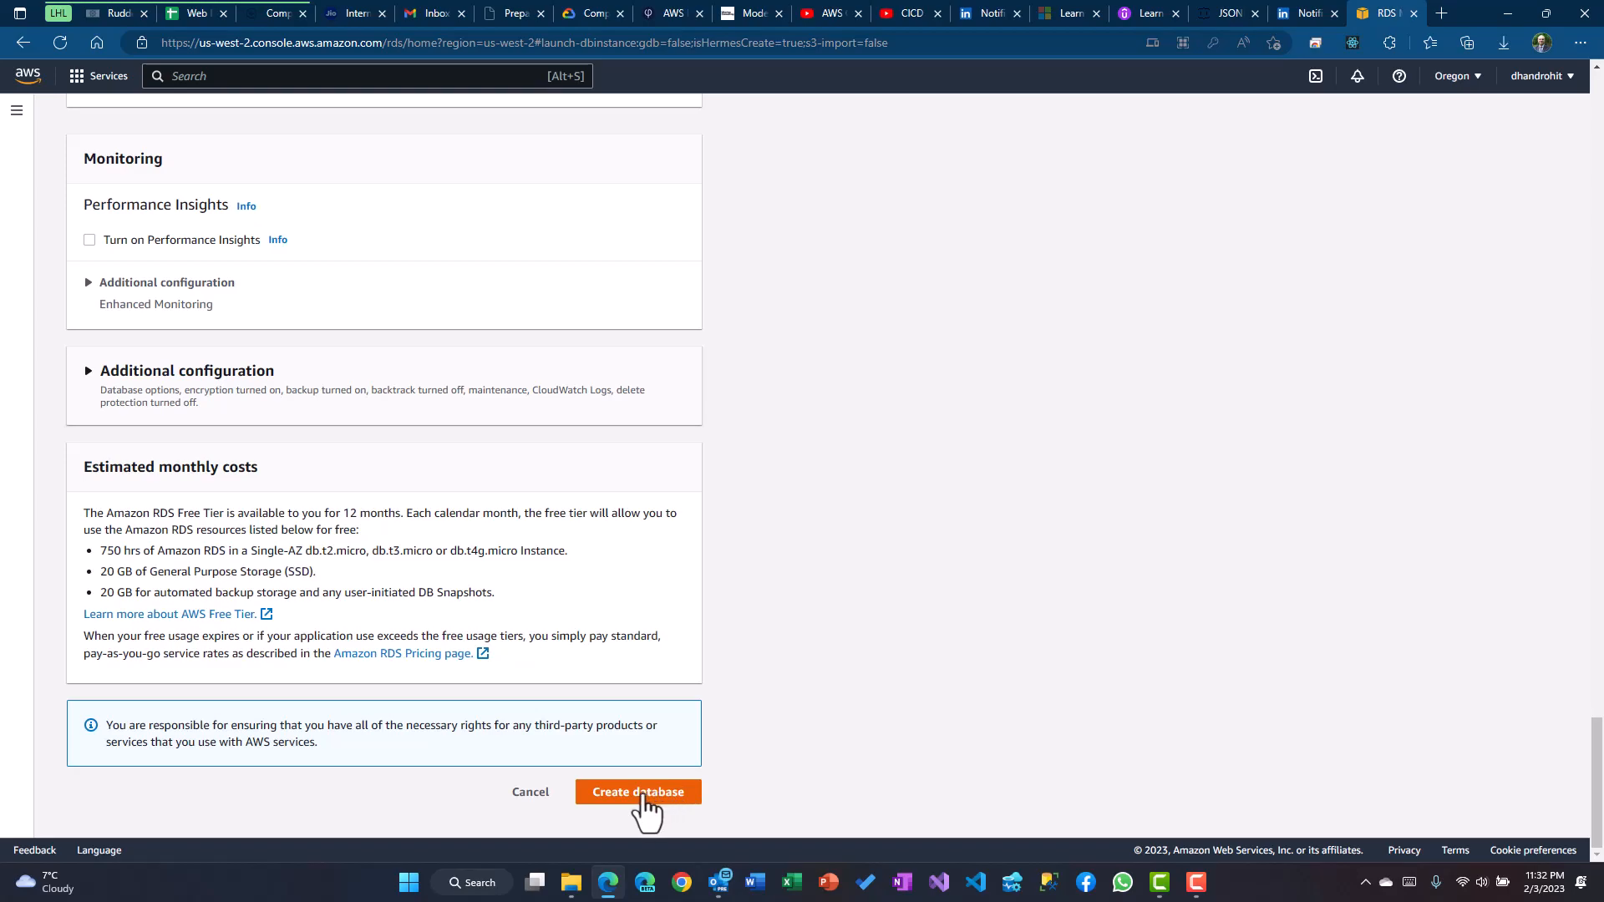
left_click(643, 795)
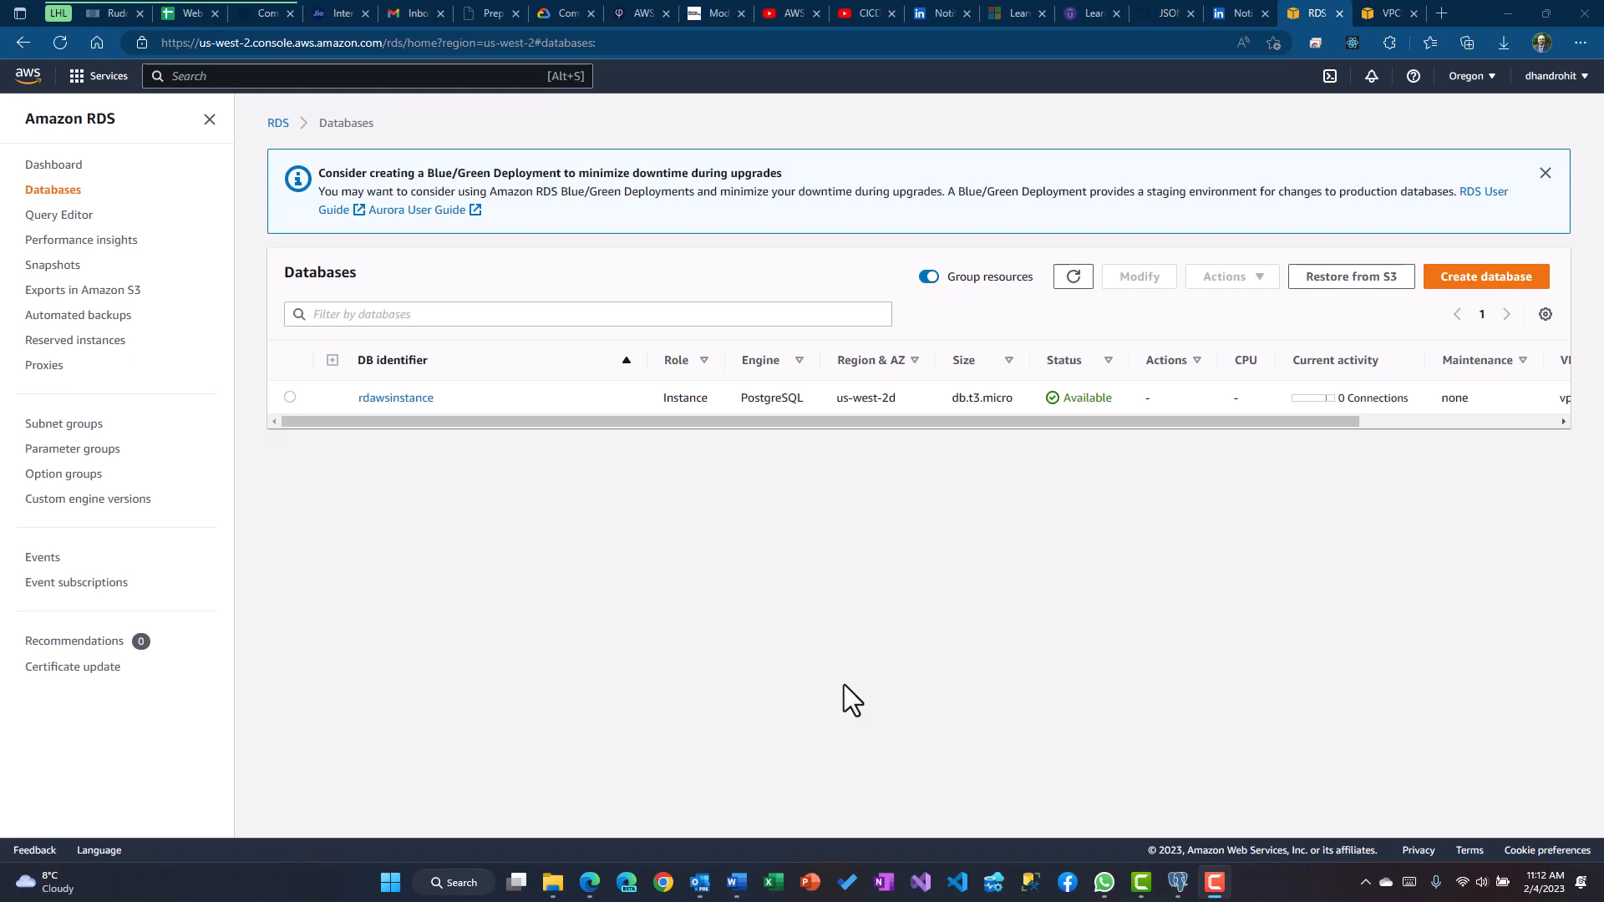
Open rdawsinstance's details and look through Connectivity & security for the endpoint, port 5432 and security groups
left_click(396, 399)
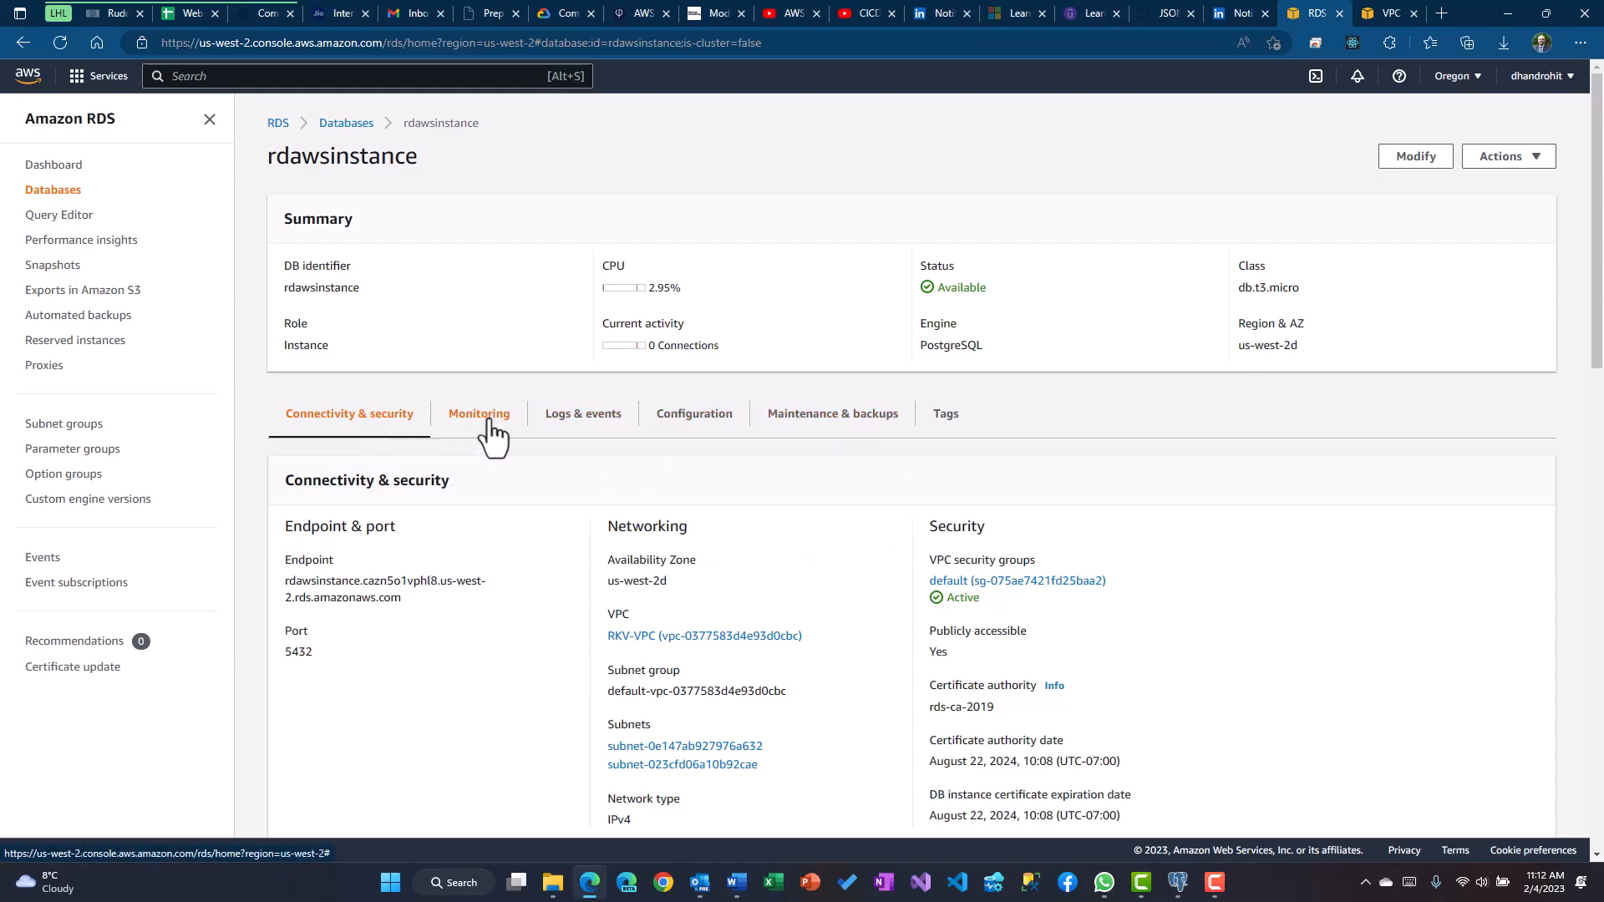
scroll(679, 486, "down", 8)
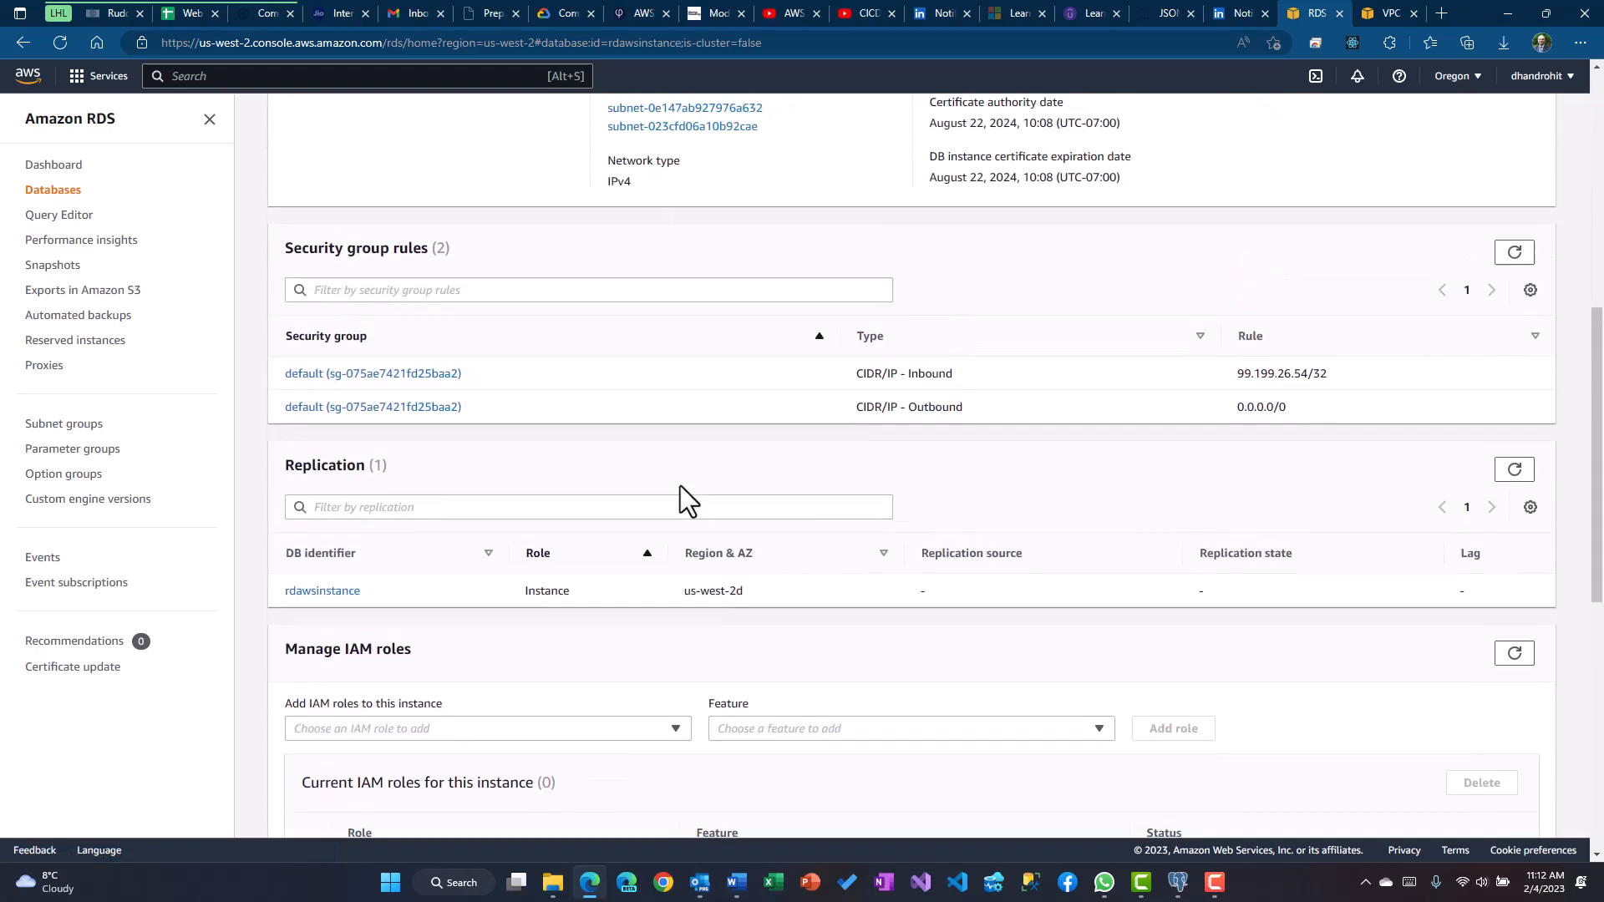
scroll(680, 485, "up", 8)
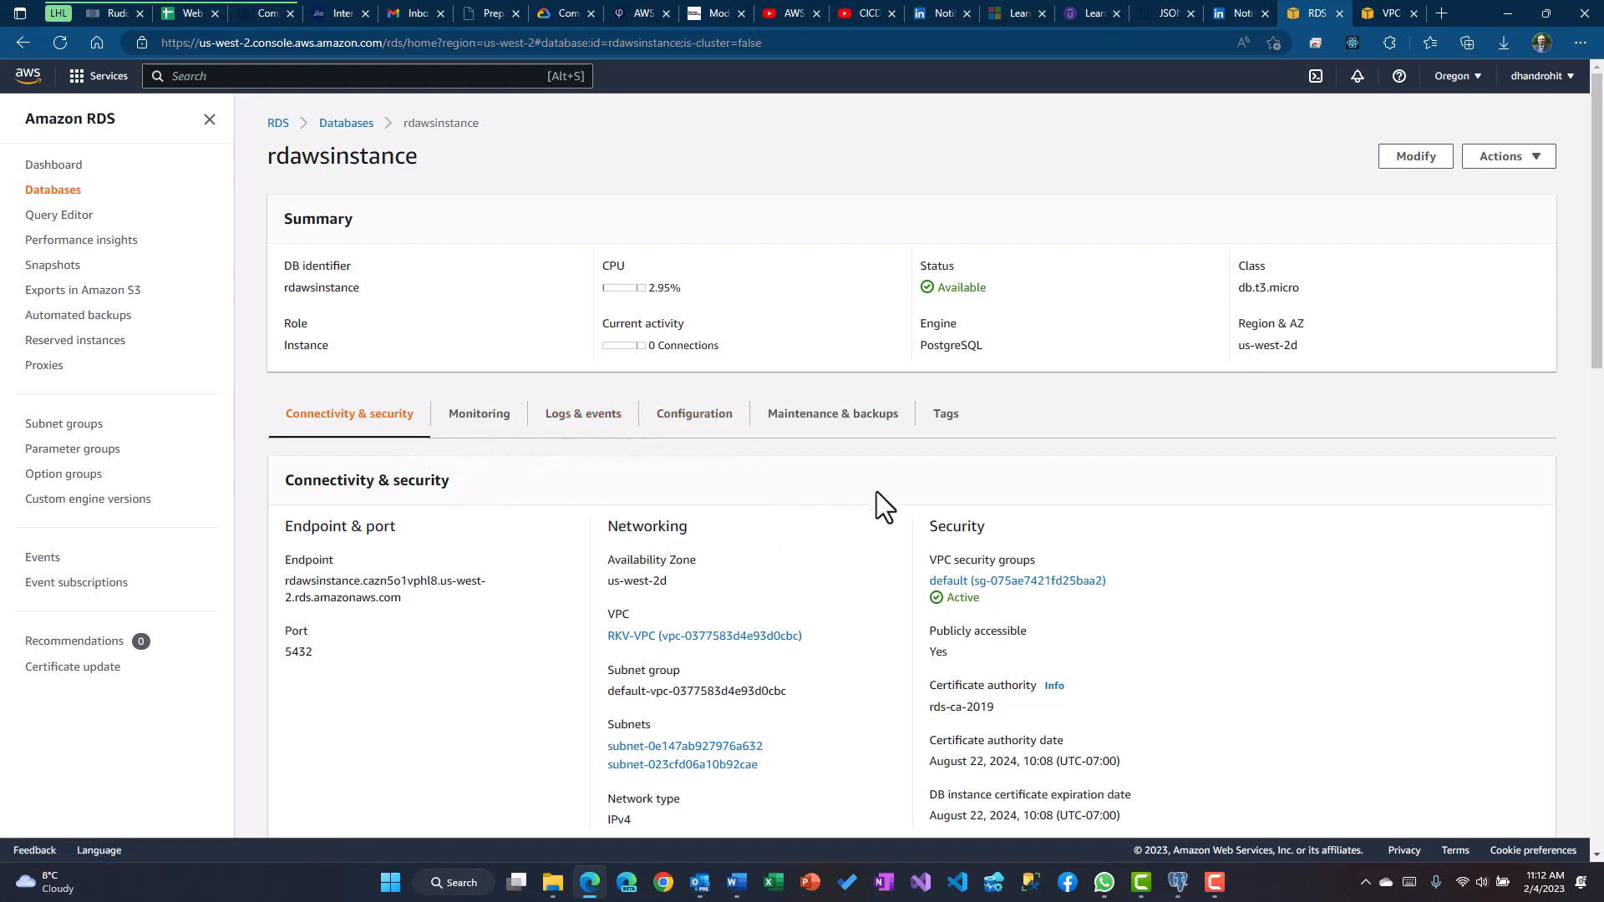
scroll(879, 493, "down", 8)
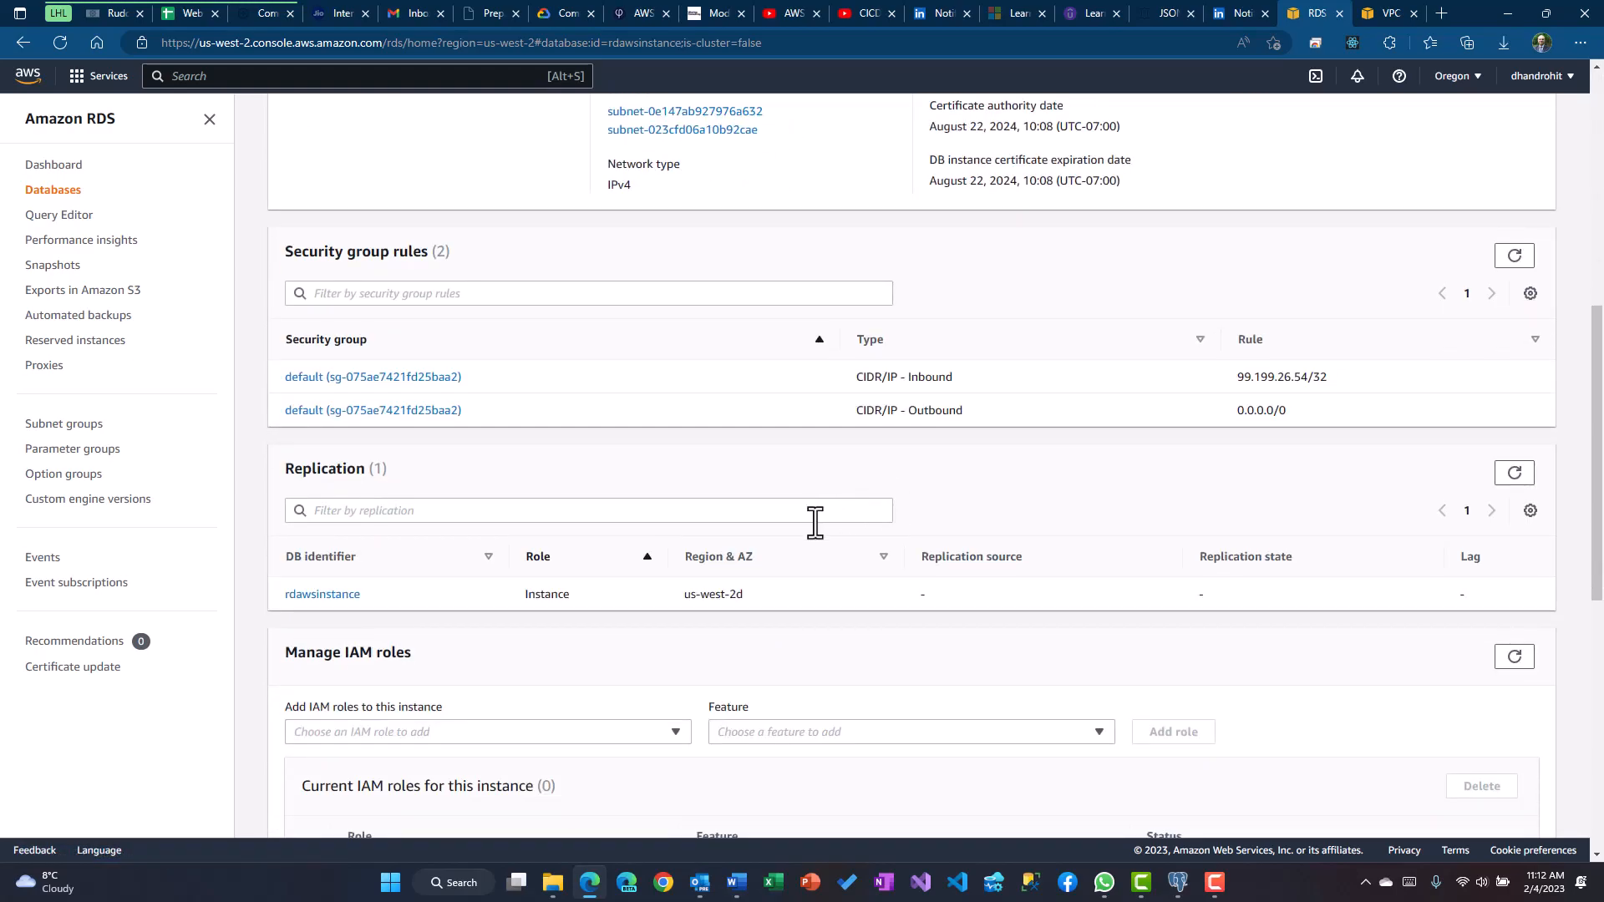
scroll(879, 538, "down", 1)
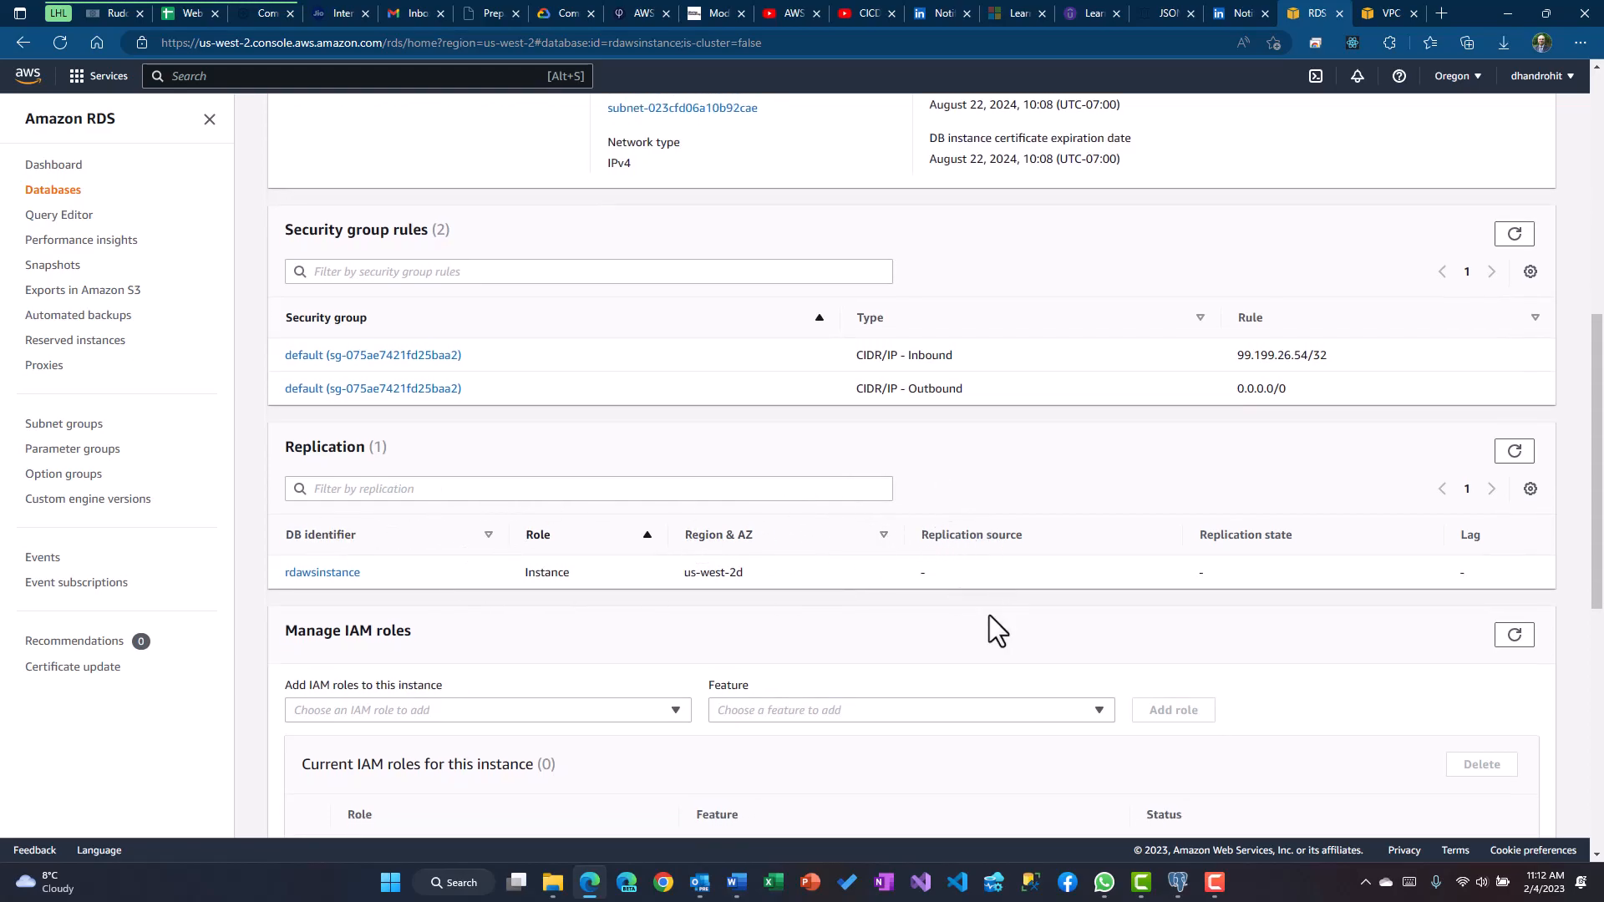
scroll(949, 609, "down", 8)
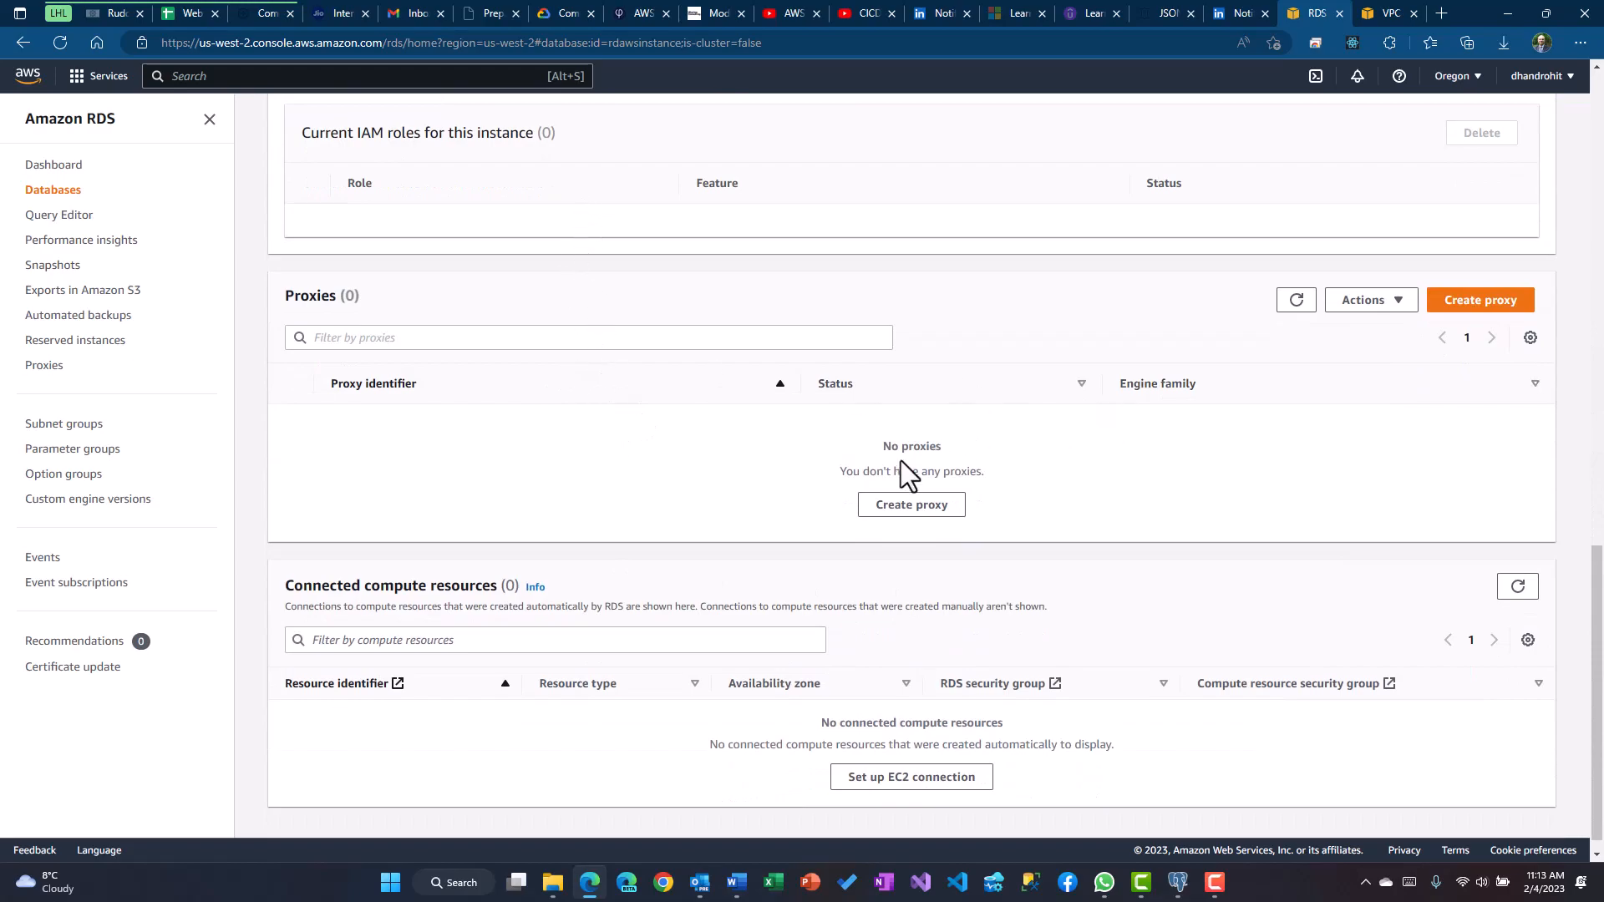
scroll(901, 461, "up", 15)
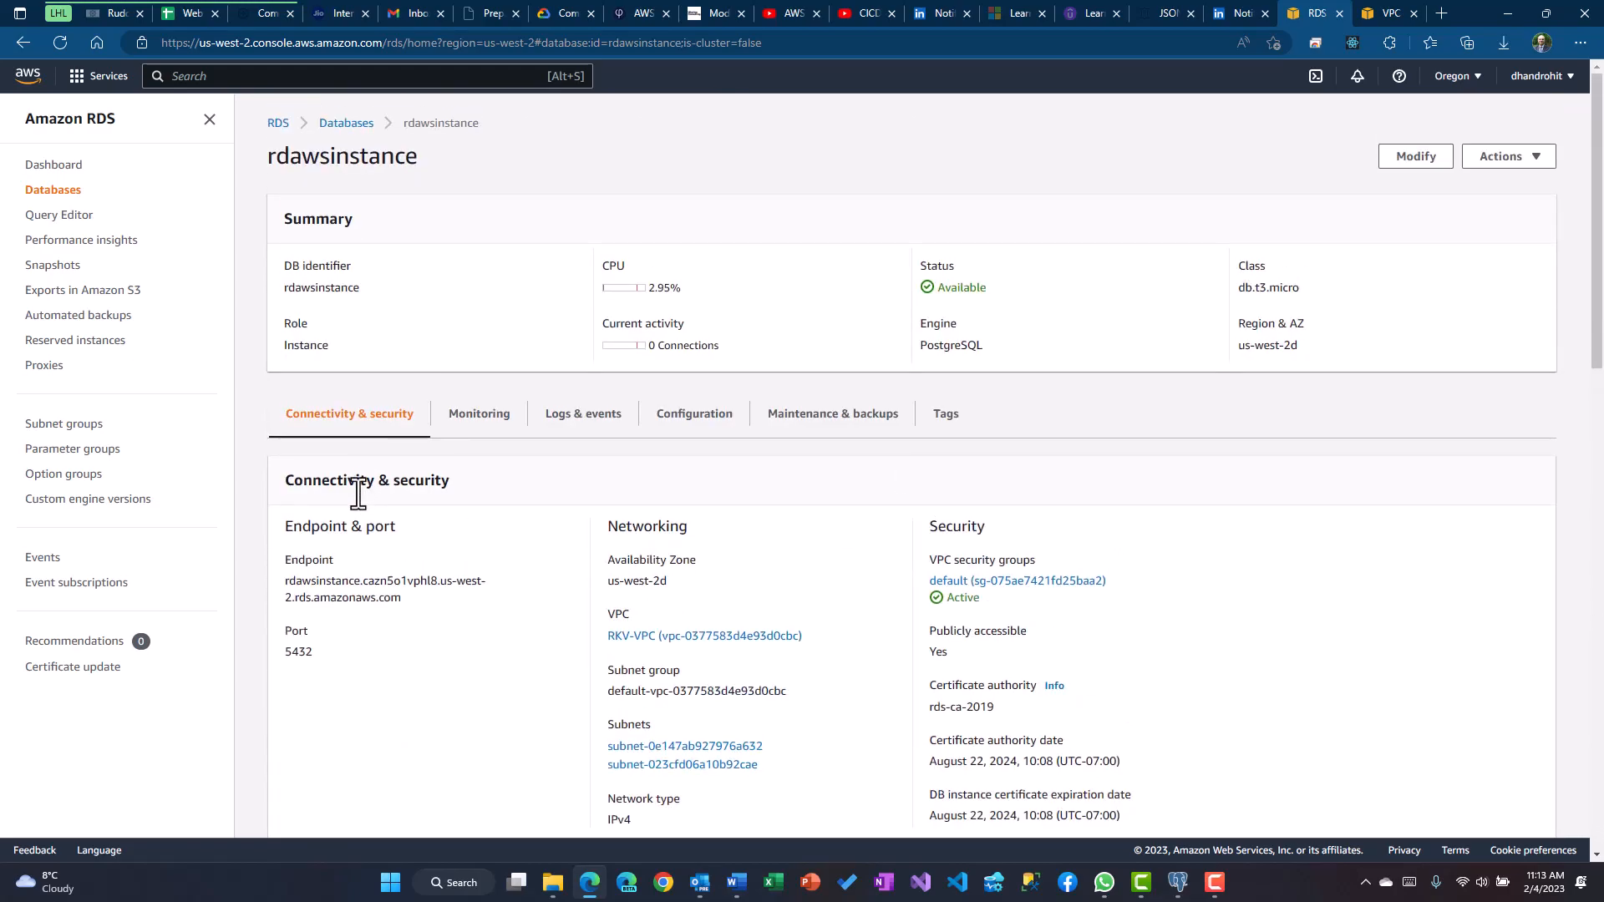
Copy the rdawsinstance endpoint address from Connectivity & security and switch to pgAdmin 4
left_click_drag(284, 480, 436, 479)
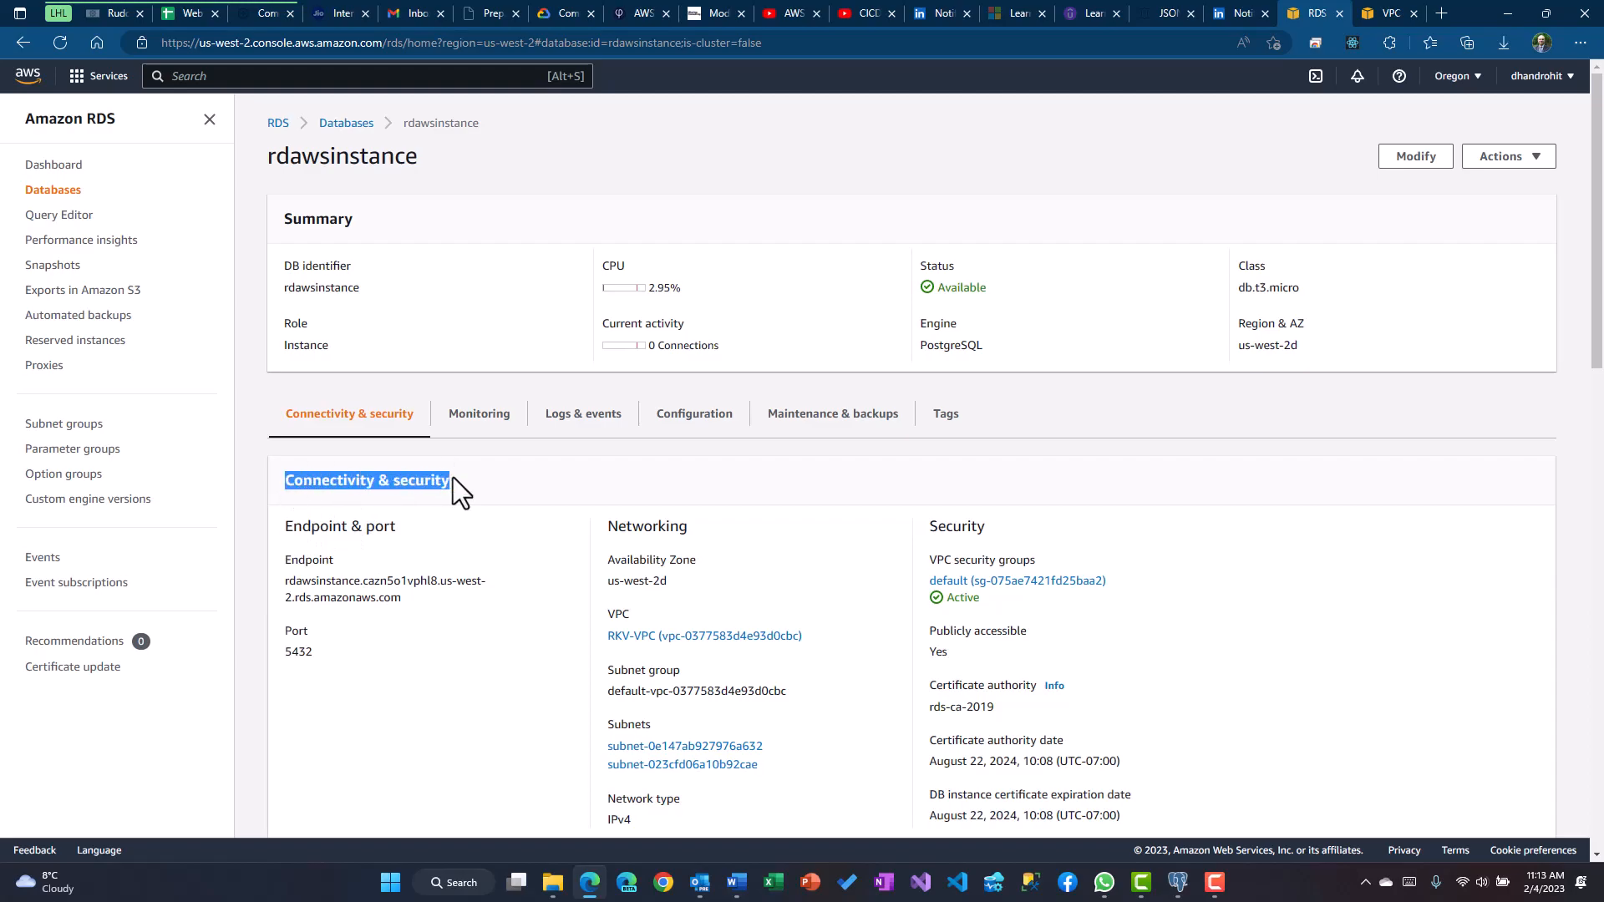
left_click(503, 513)
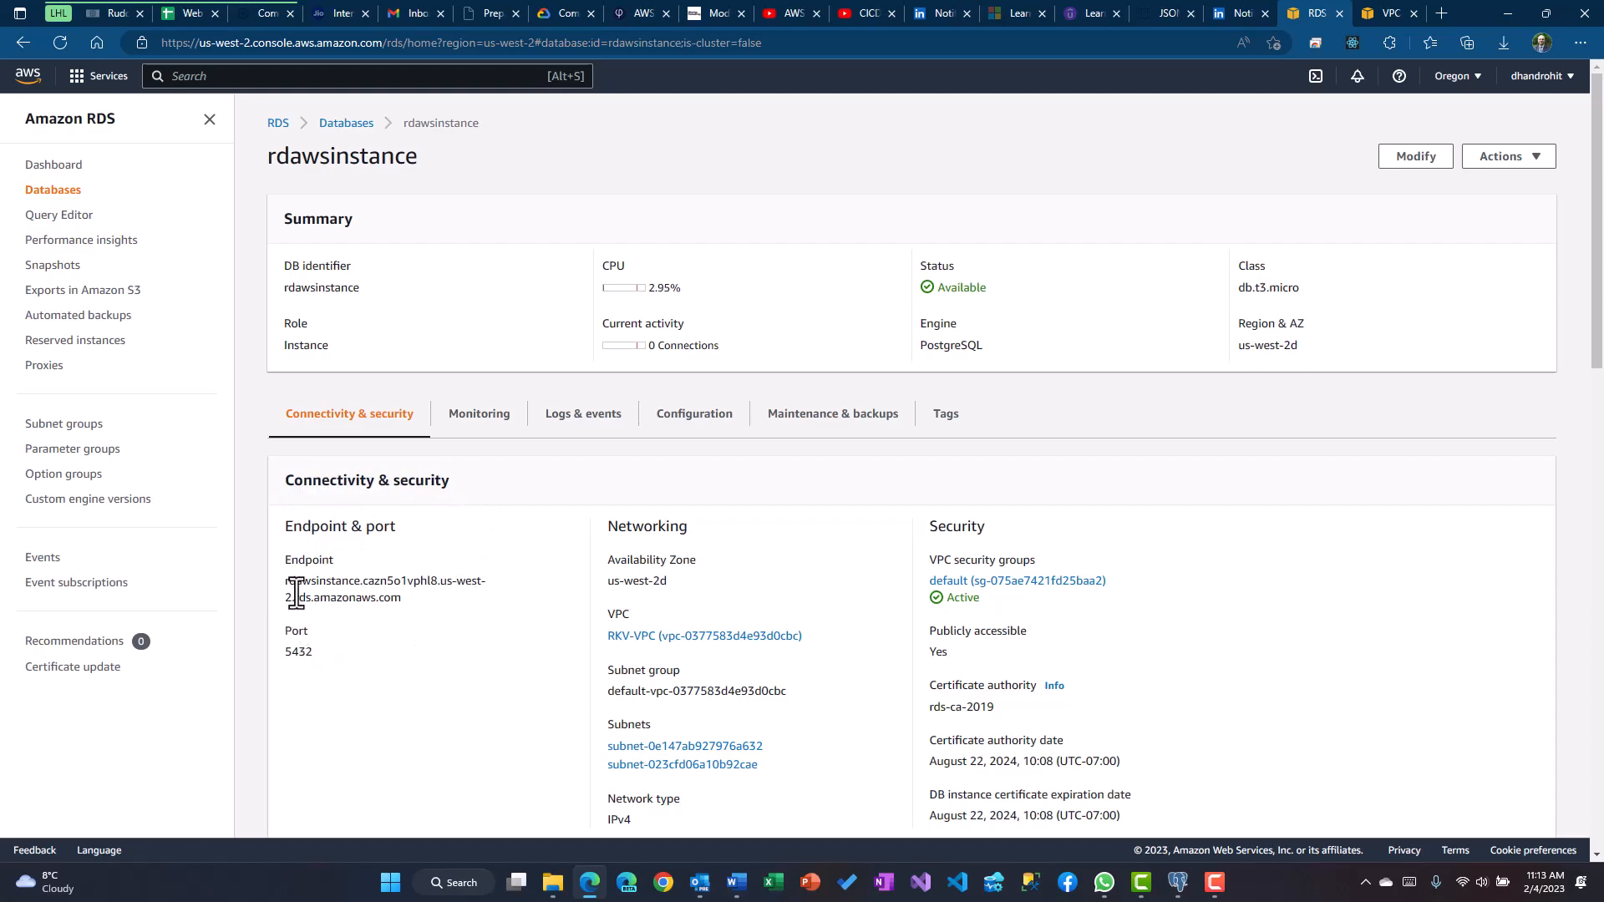
left_click_drag(288, 582, 401, 594)
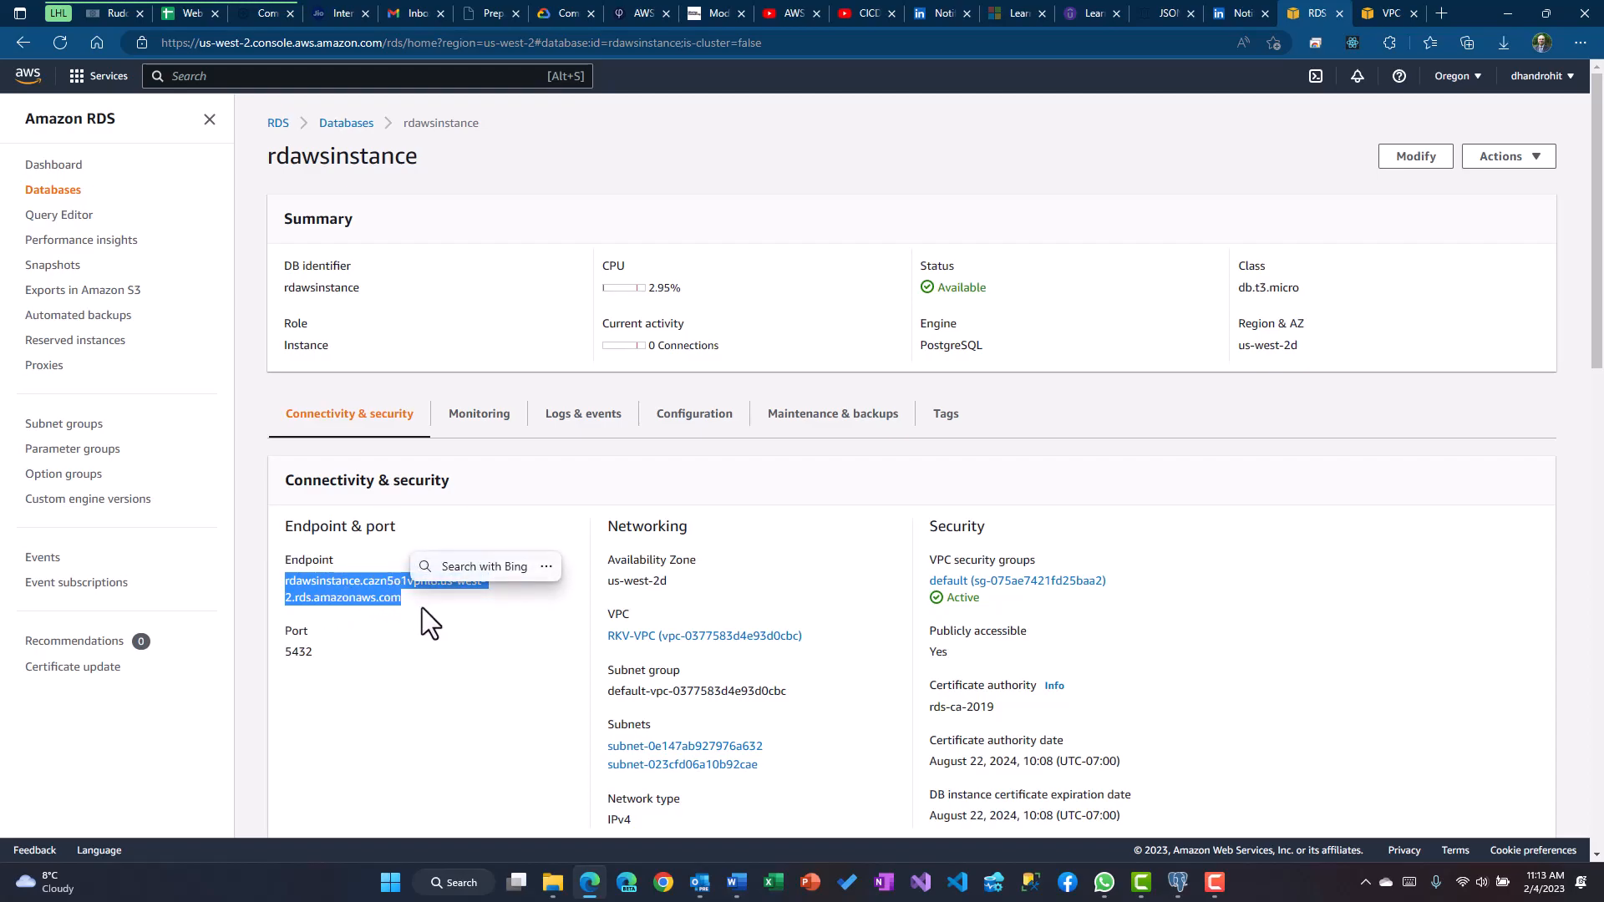
right_click(337, 584)
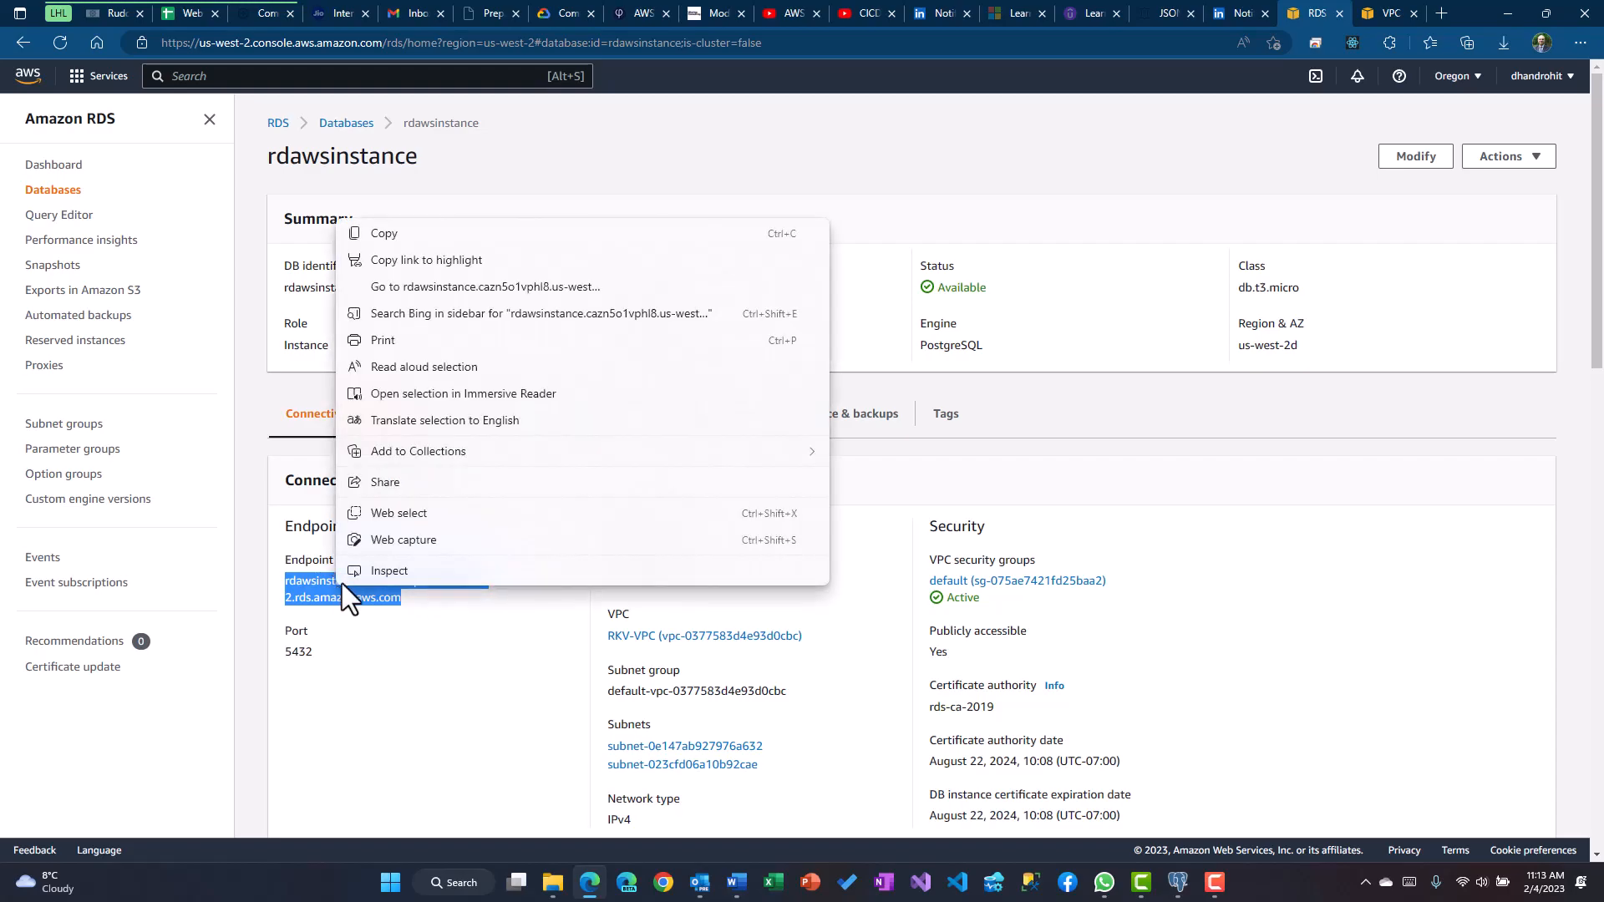
left_click(419, 233)
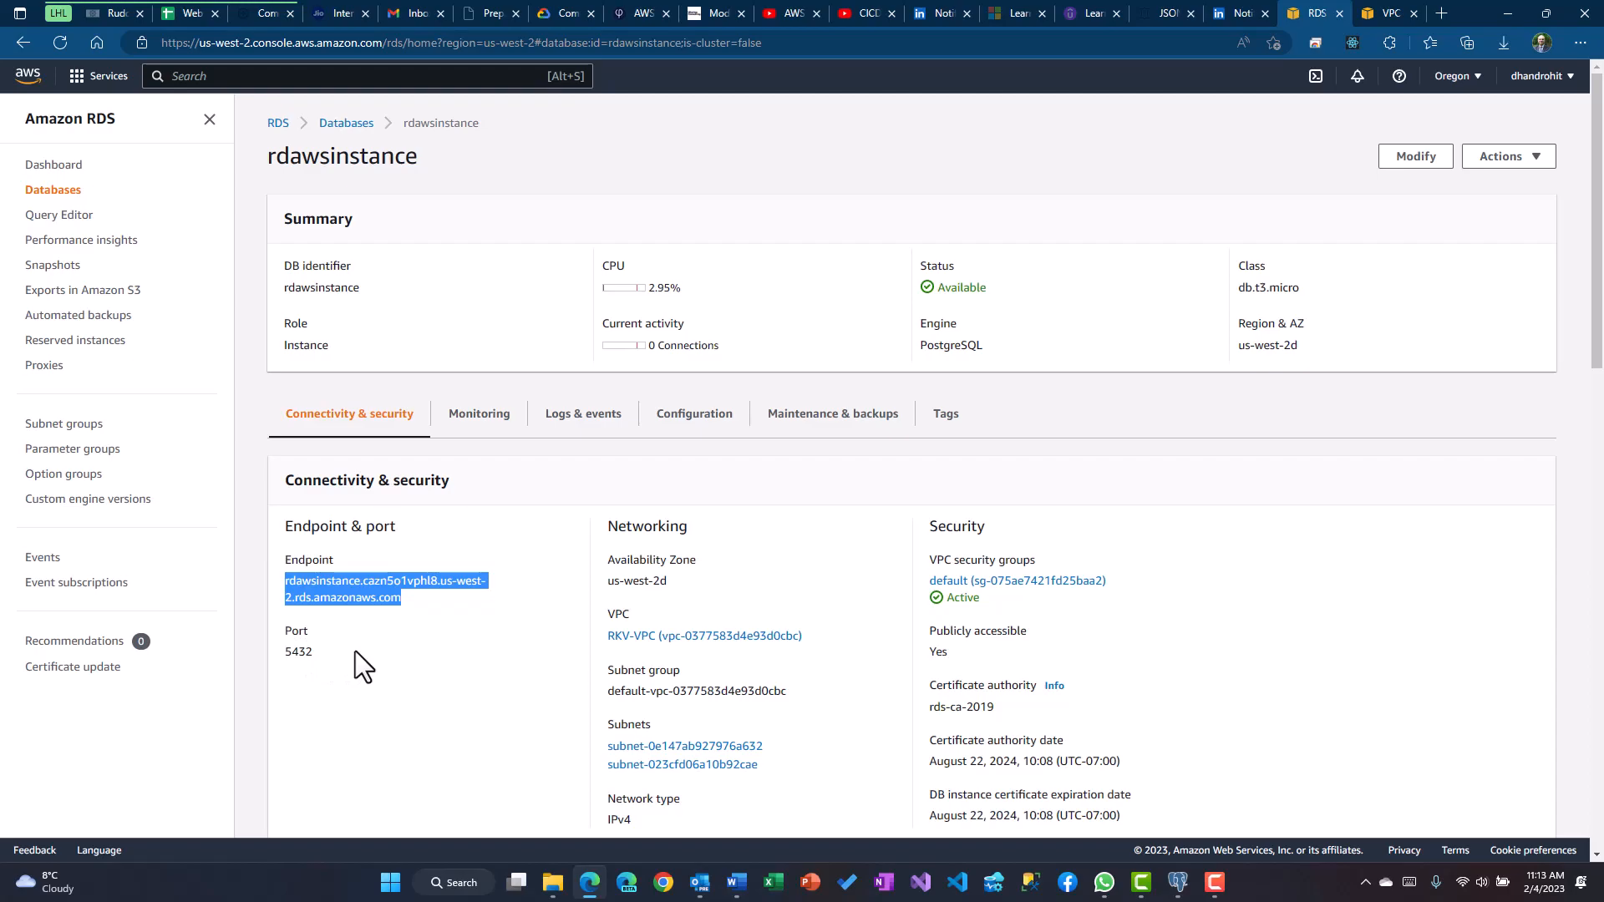
left_click(1174, 887)
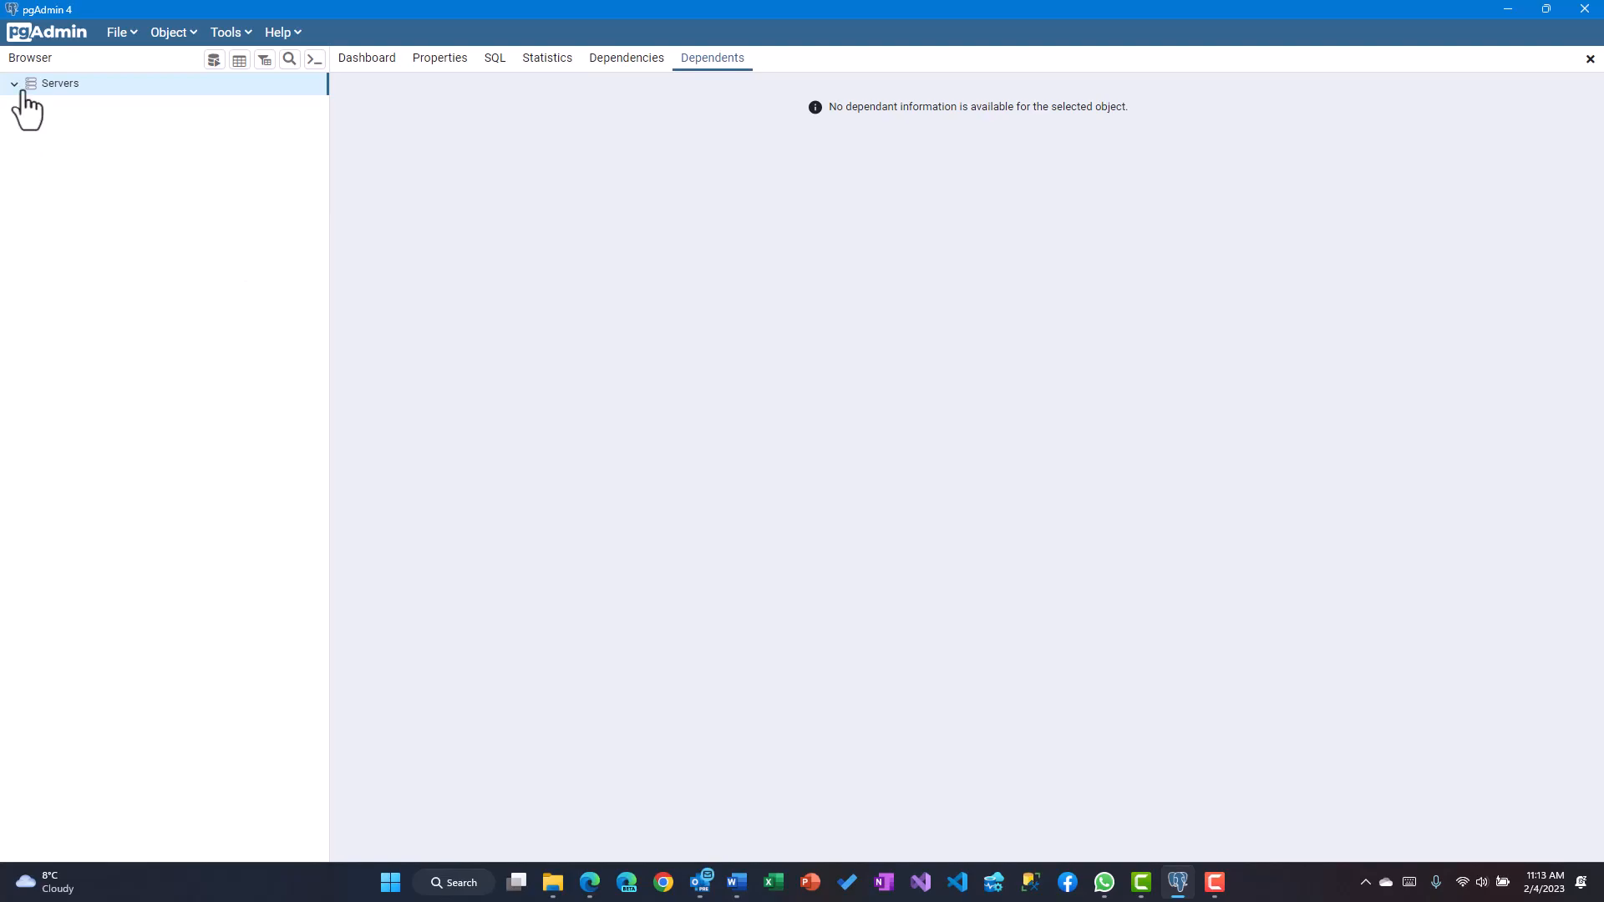
Register server 'AWS Instance' with the pasted RDS endpoint as host and the database password
right_click(69, 88)
mouse_move(115, 104)
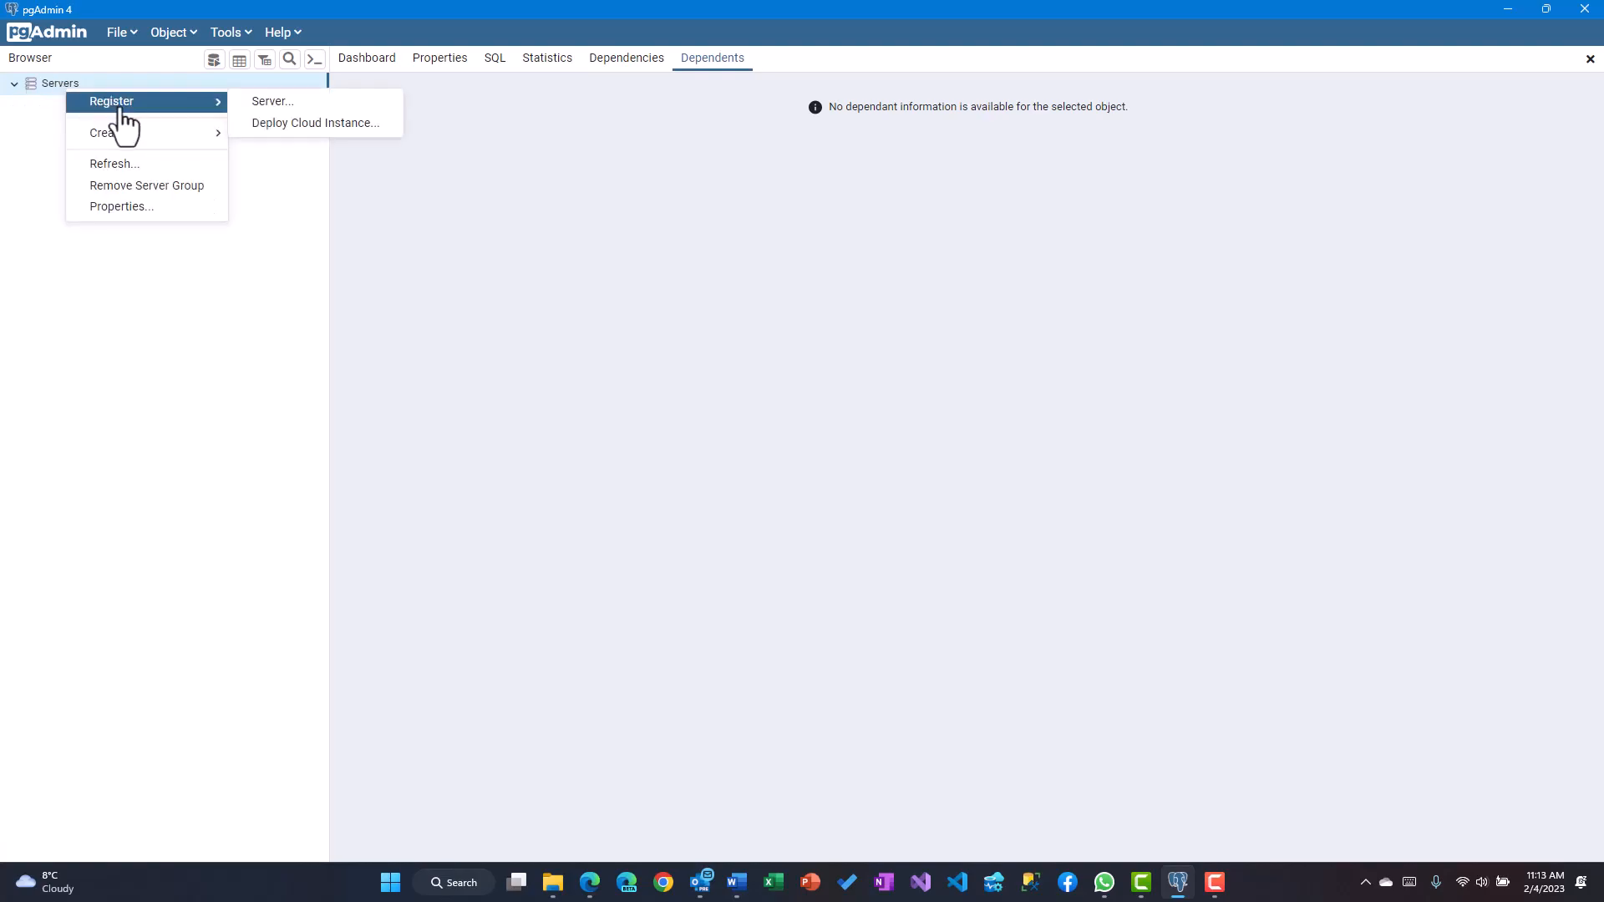
left_click(266, 102)
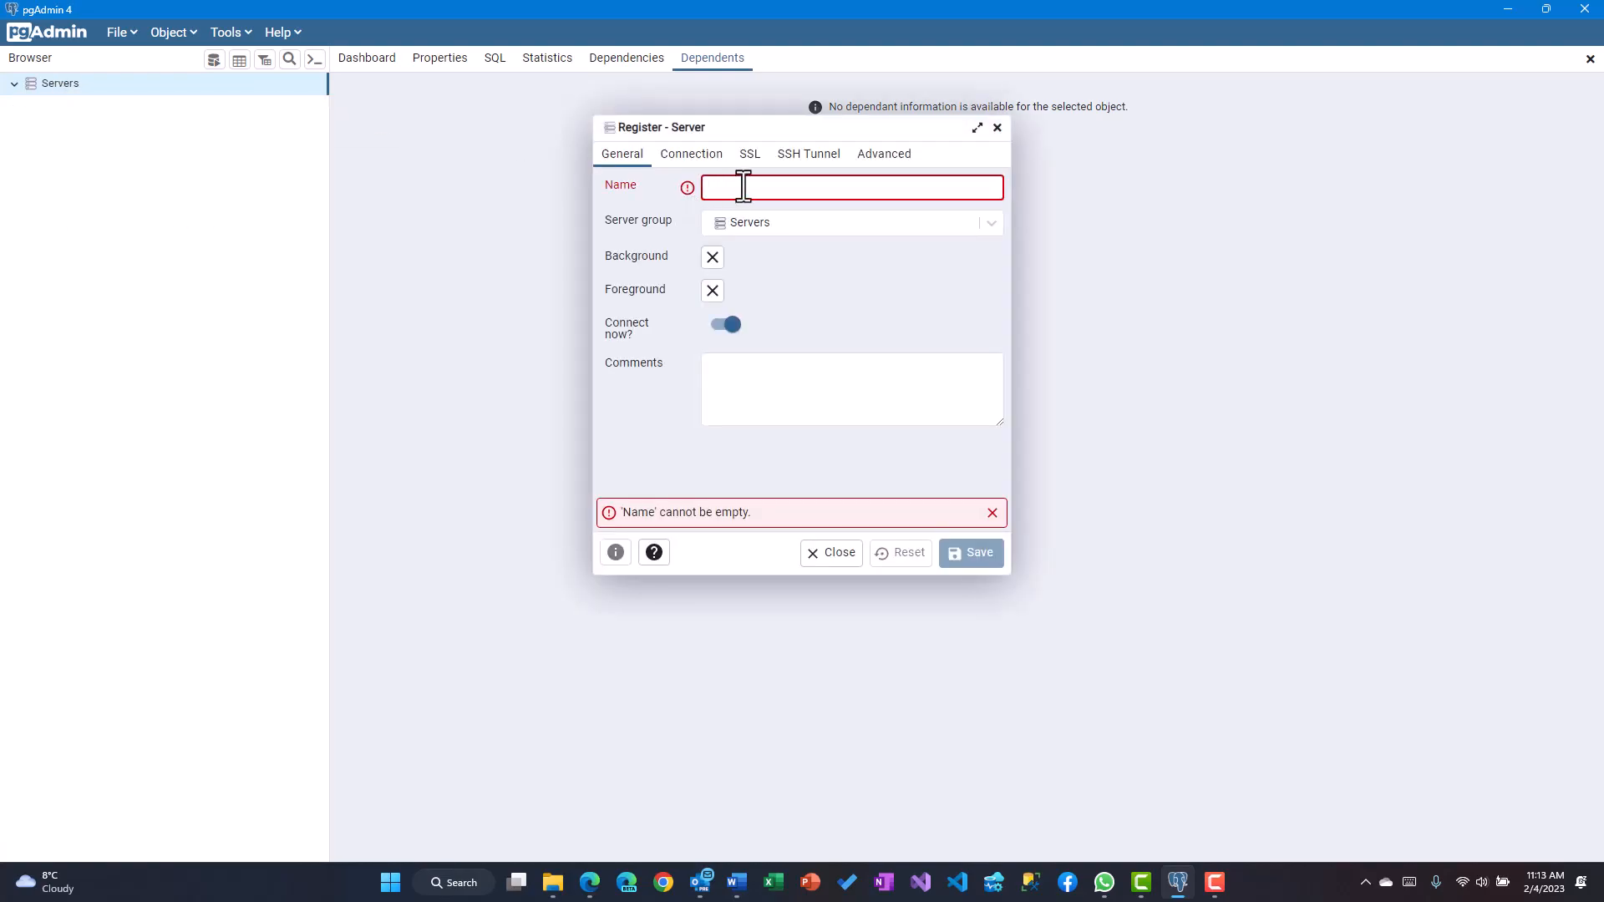
type("AWS Instance")
key("Tab")
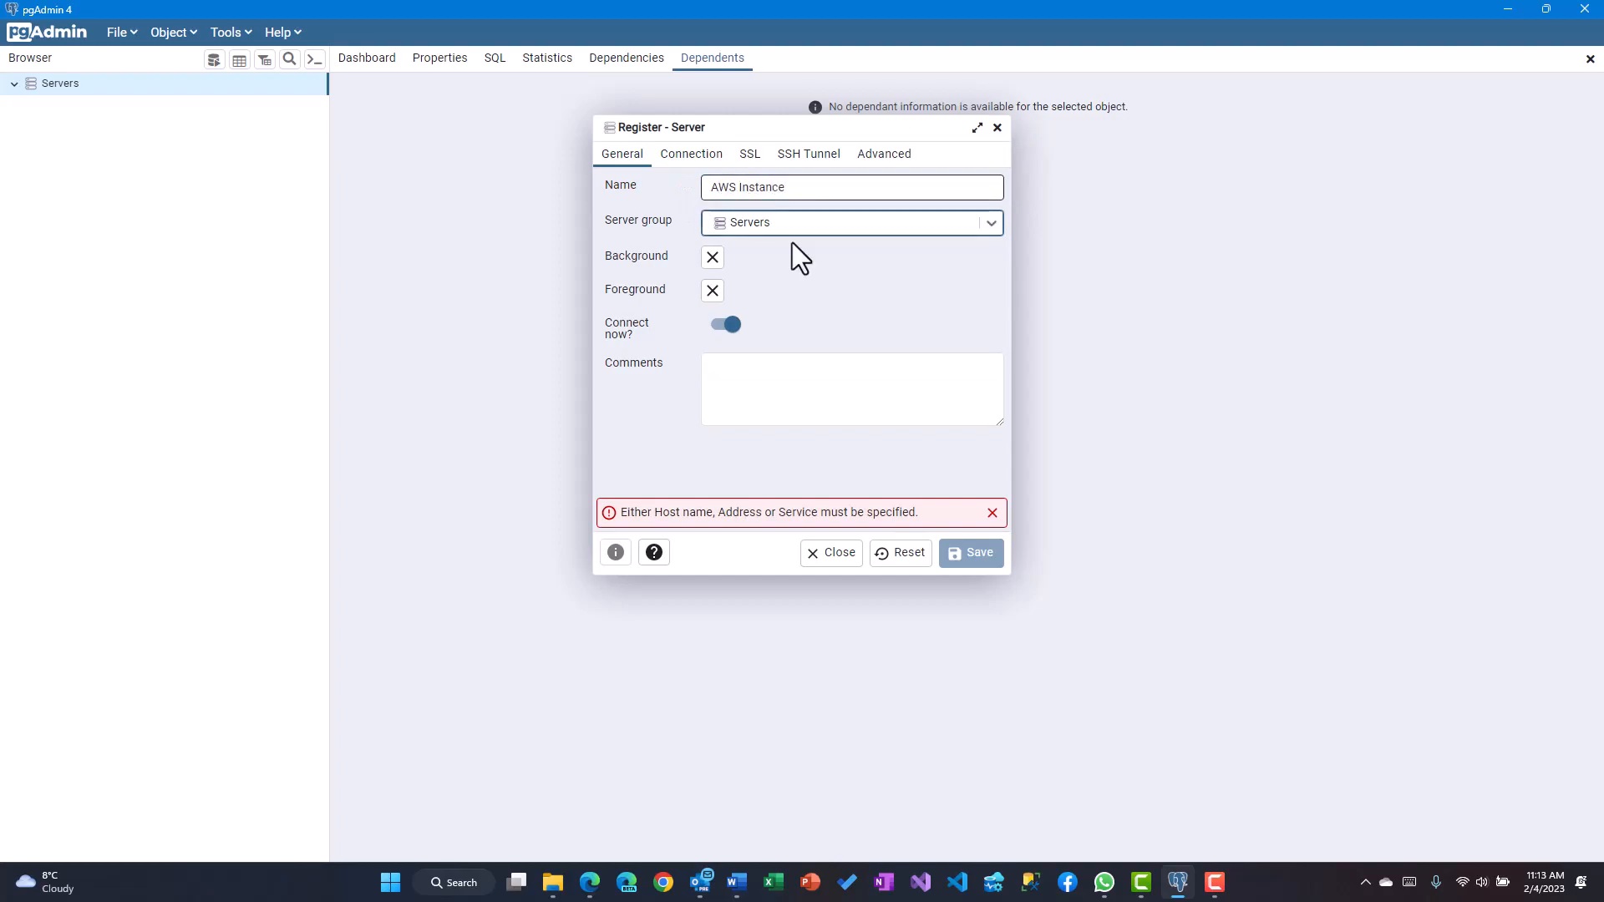
left_click(709, 163)
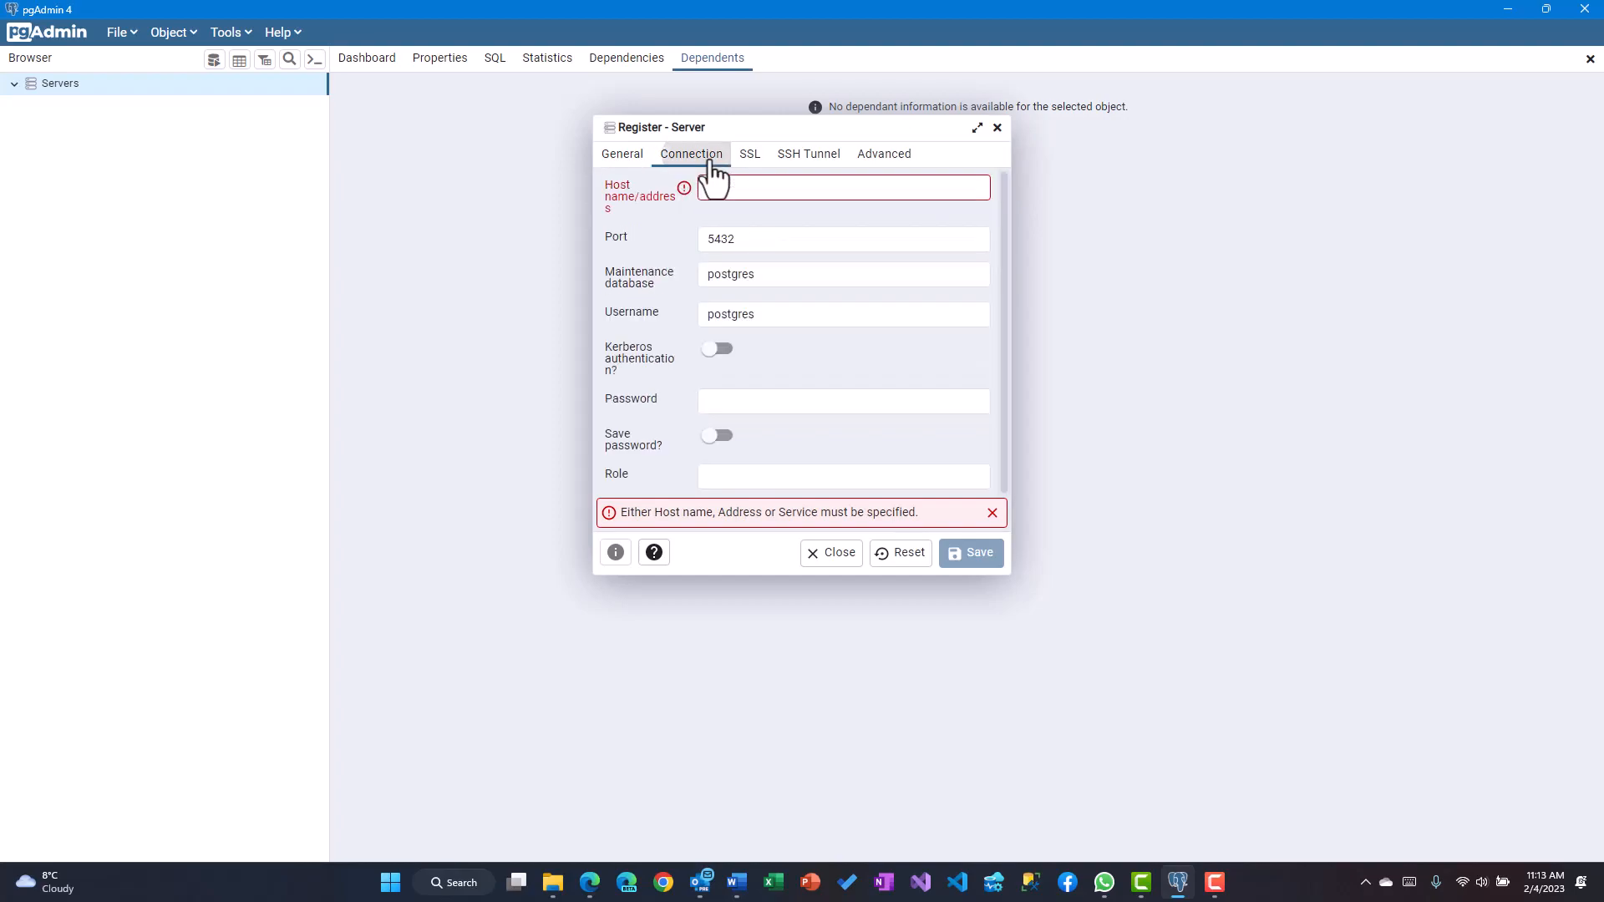
left_click(732, 186)
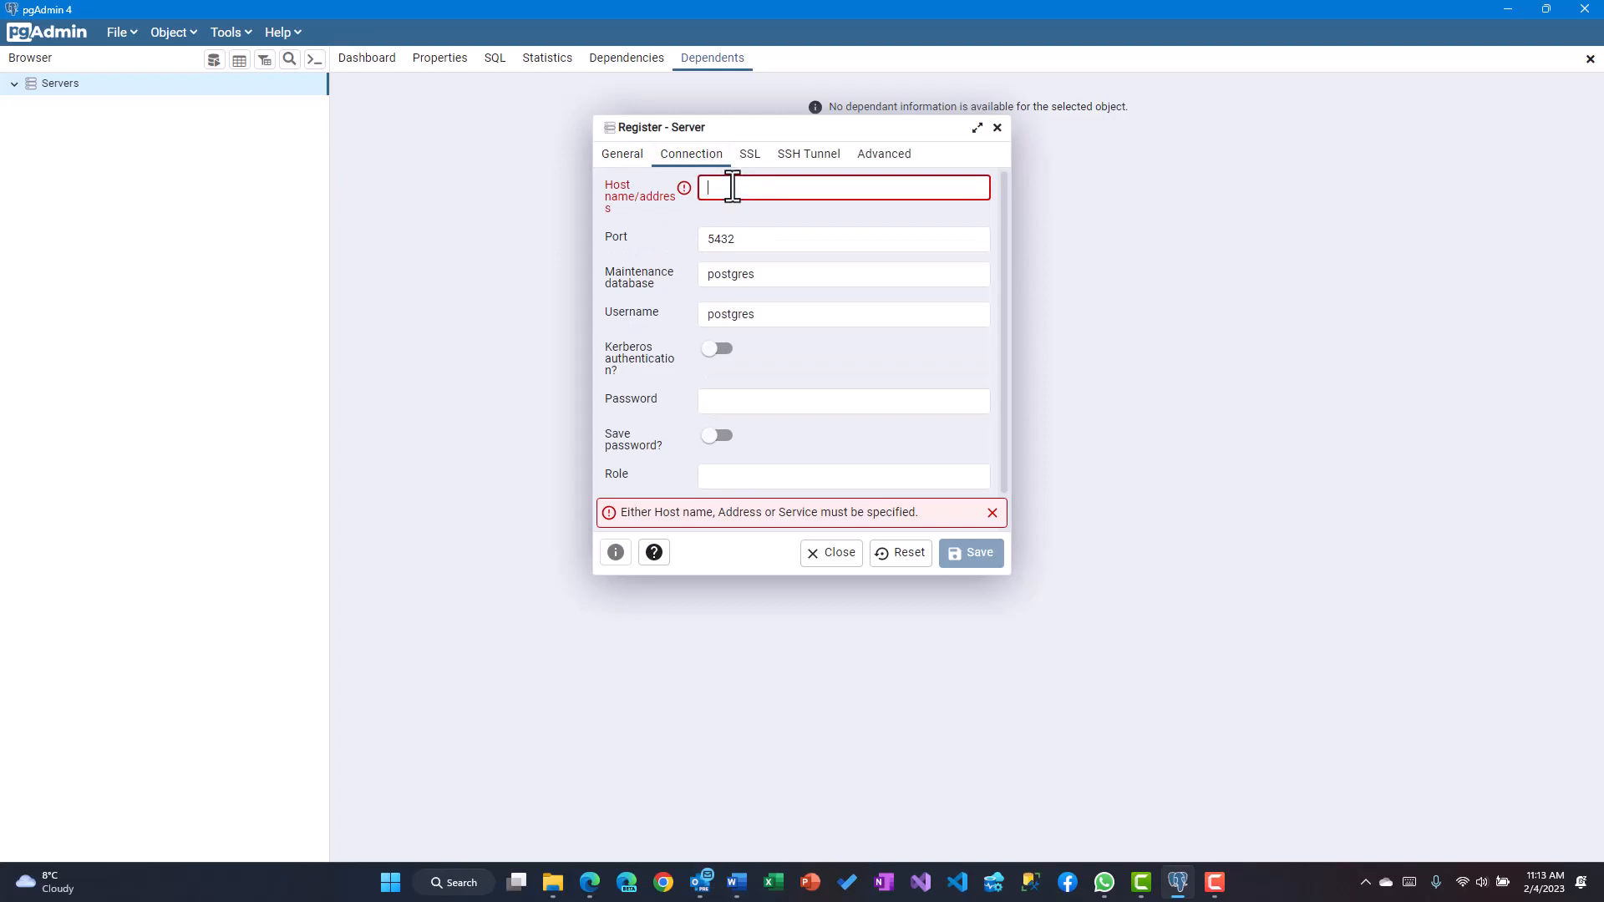
key("ctrl+v")
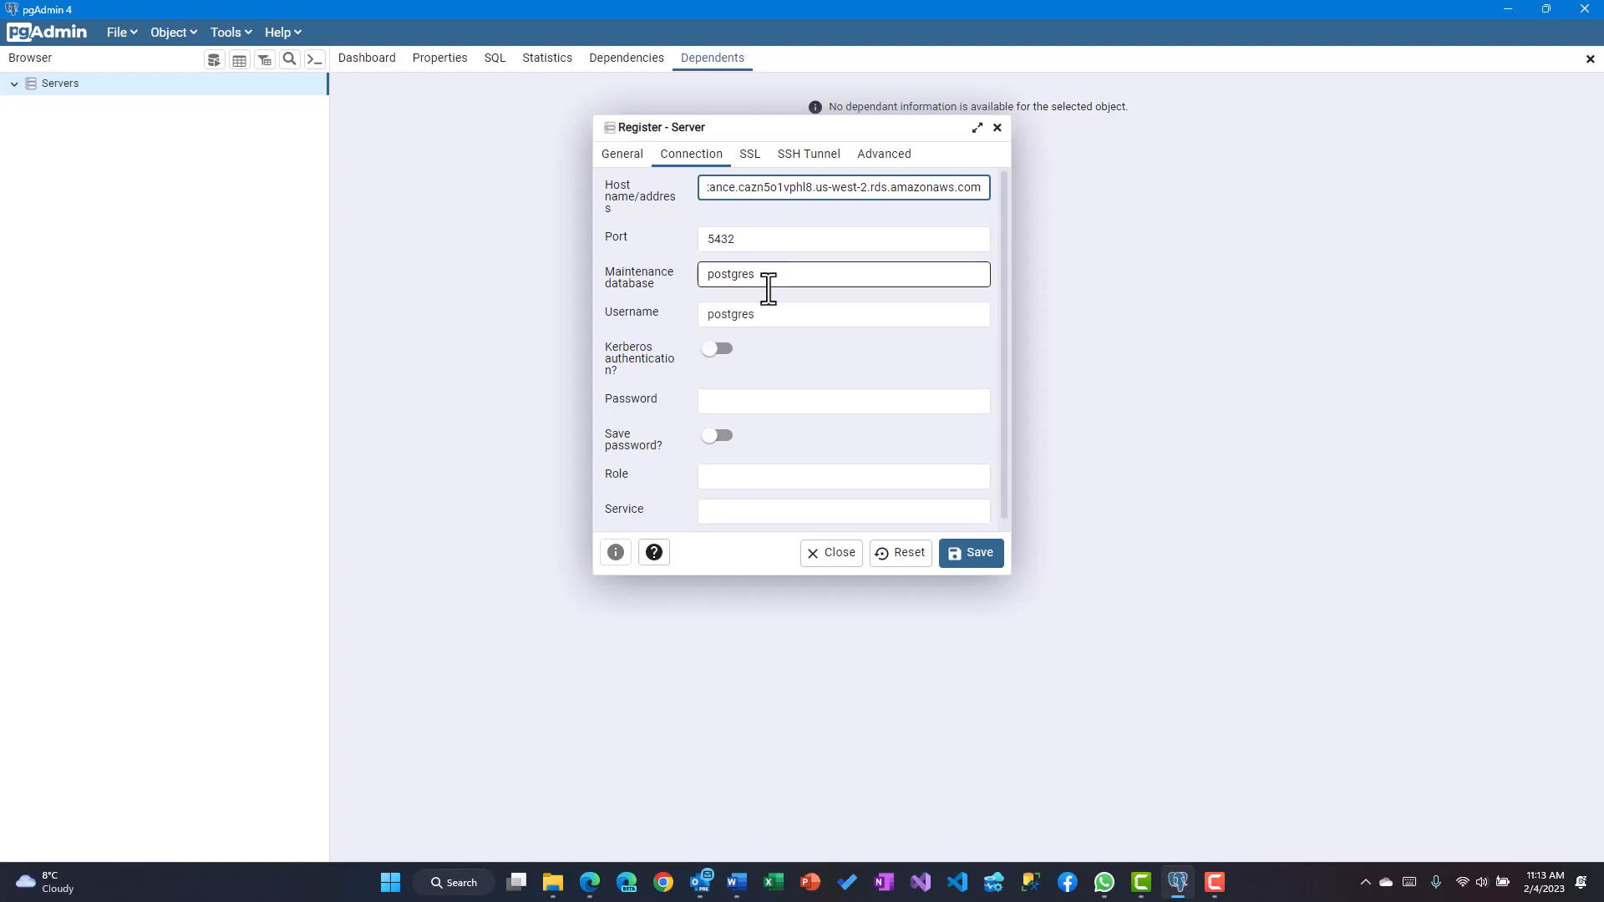
left_click(740, 400)
type("••••••••••")
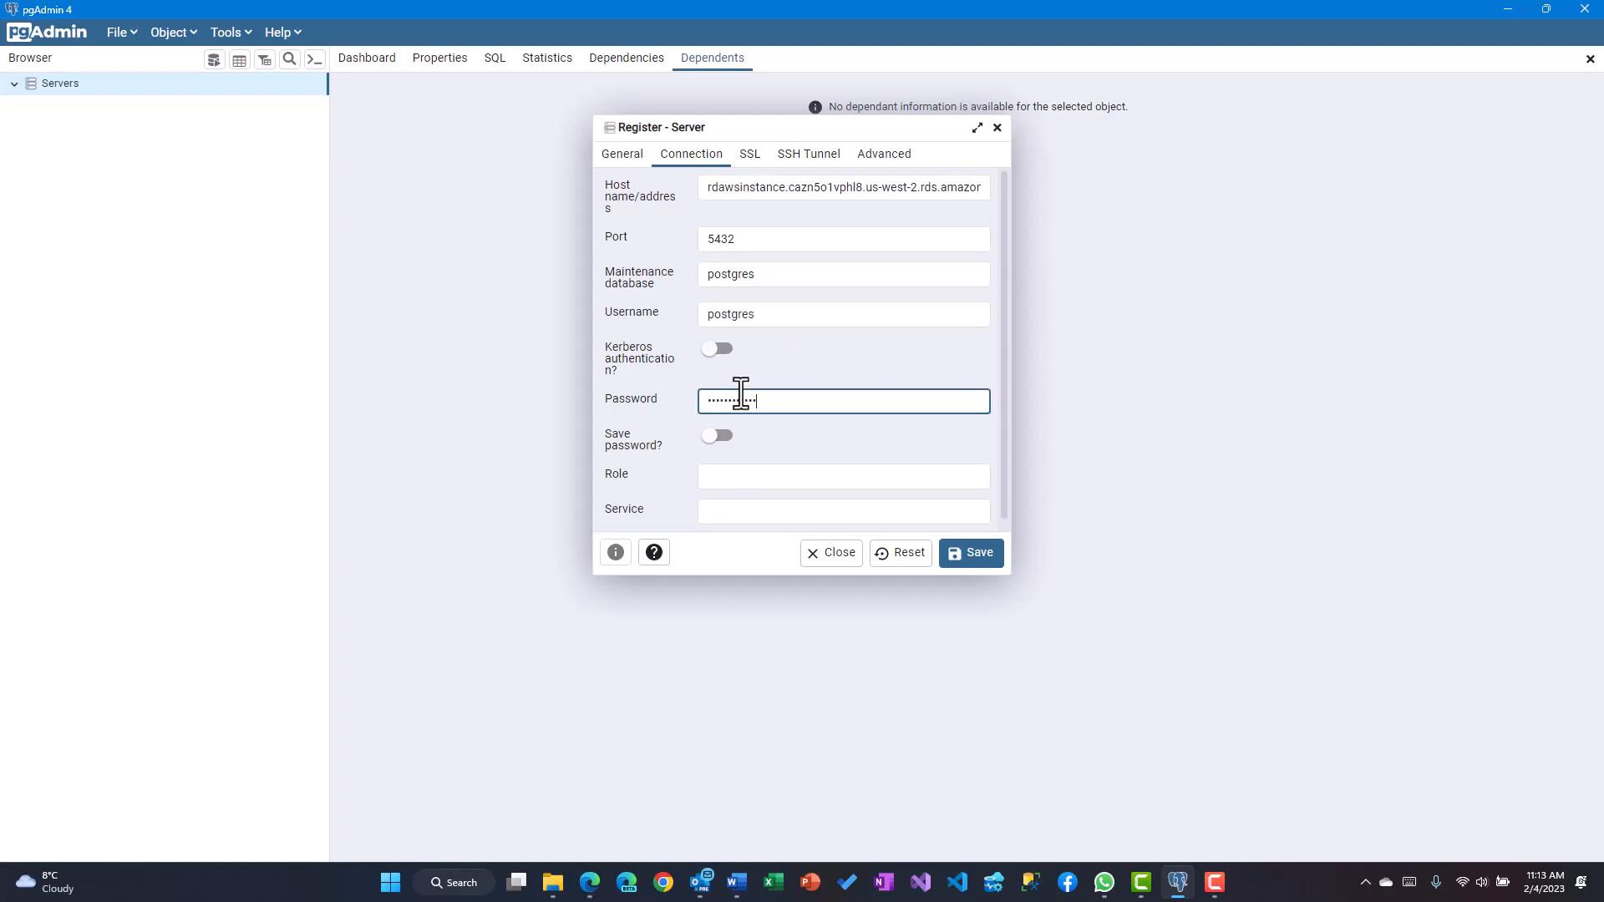
left_click(971, 568)
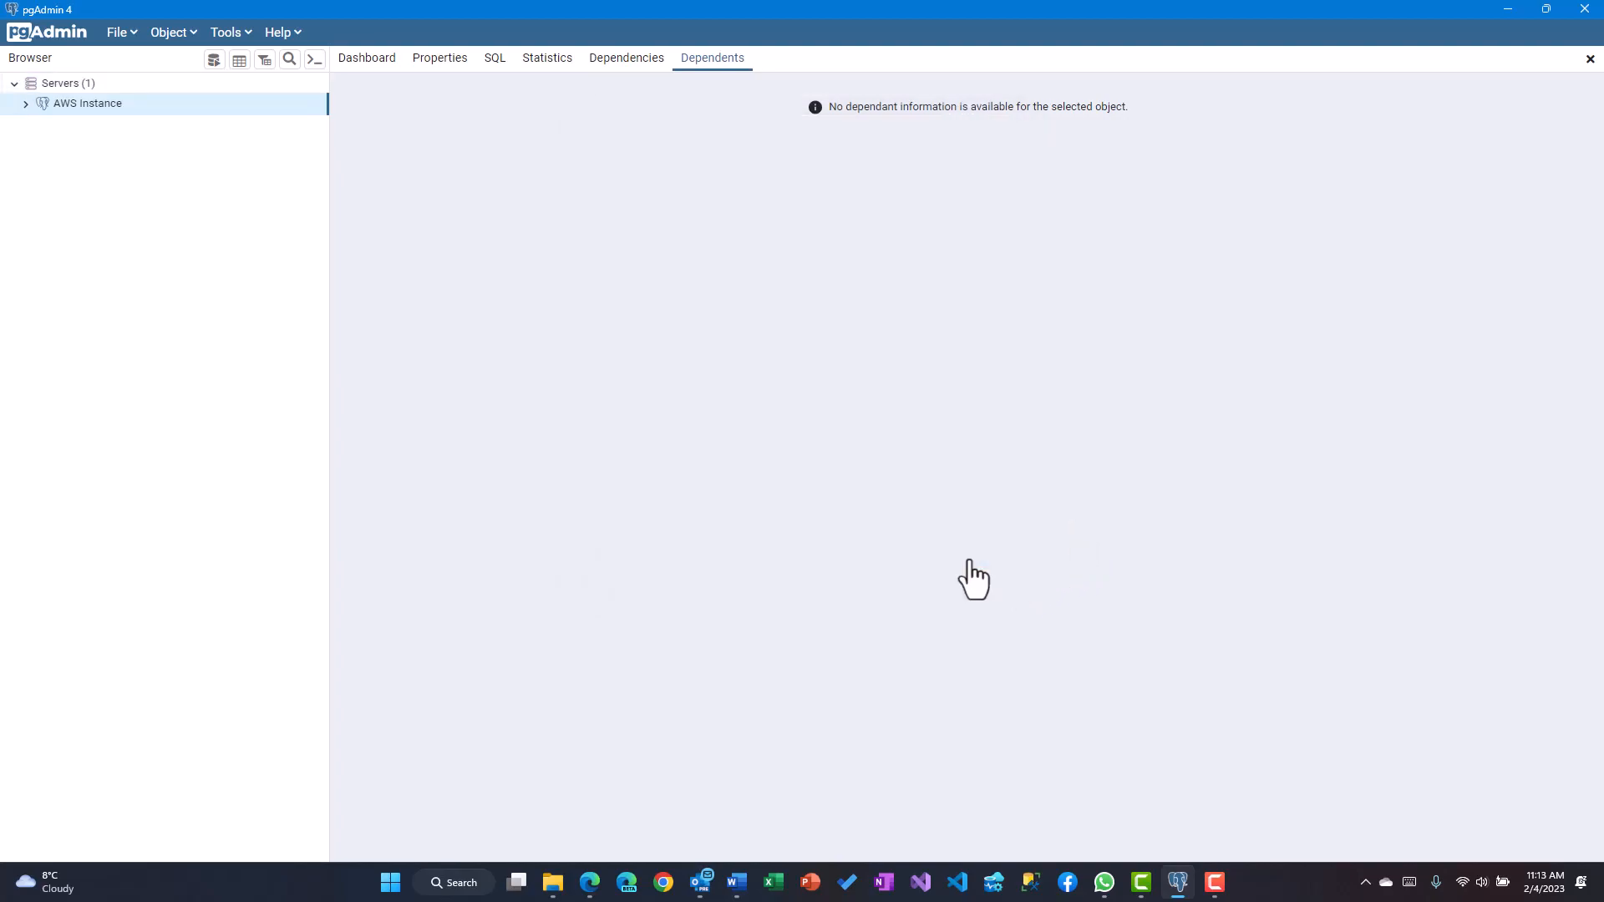
Connect to AWS Instance and expand the test database down to the Tables group of public
left_click(26, 104)
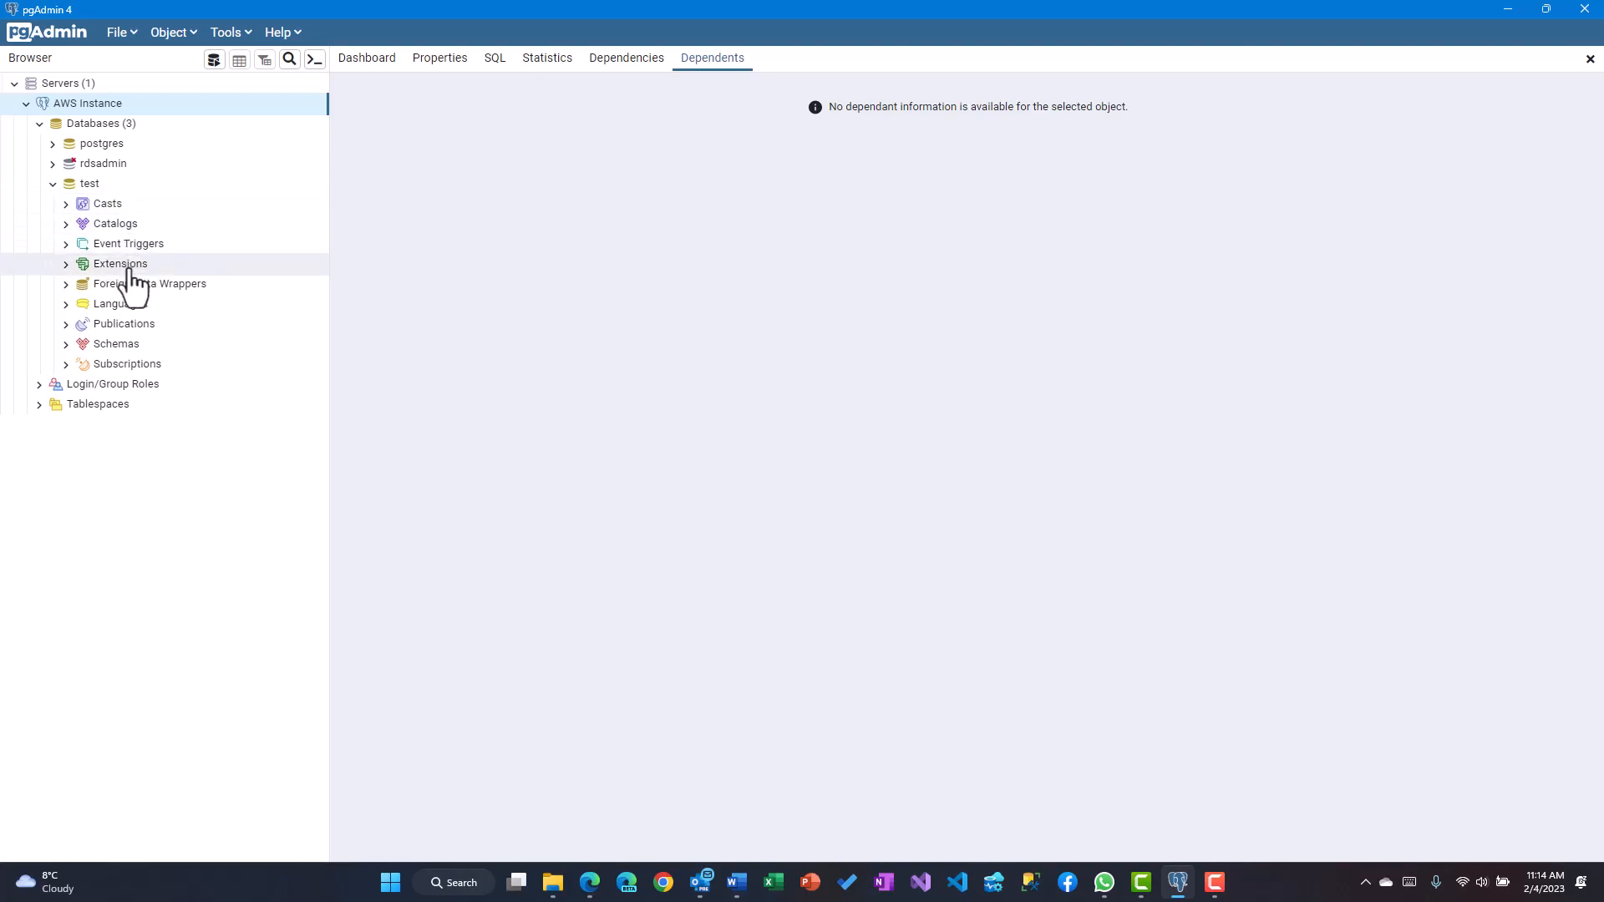
left_click(66, 344)
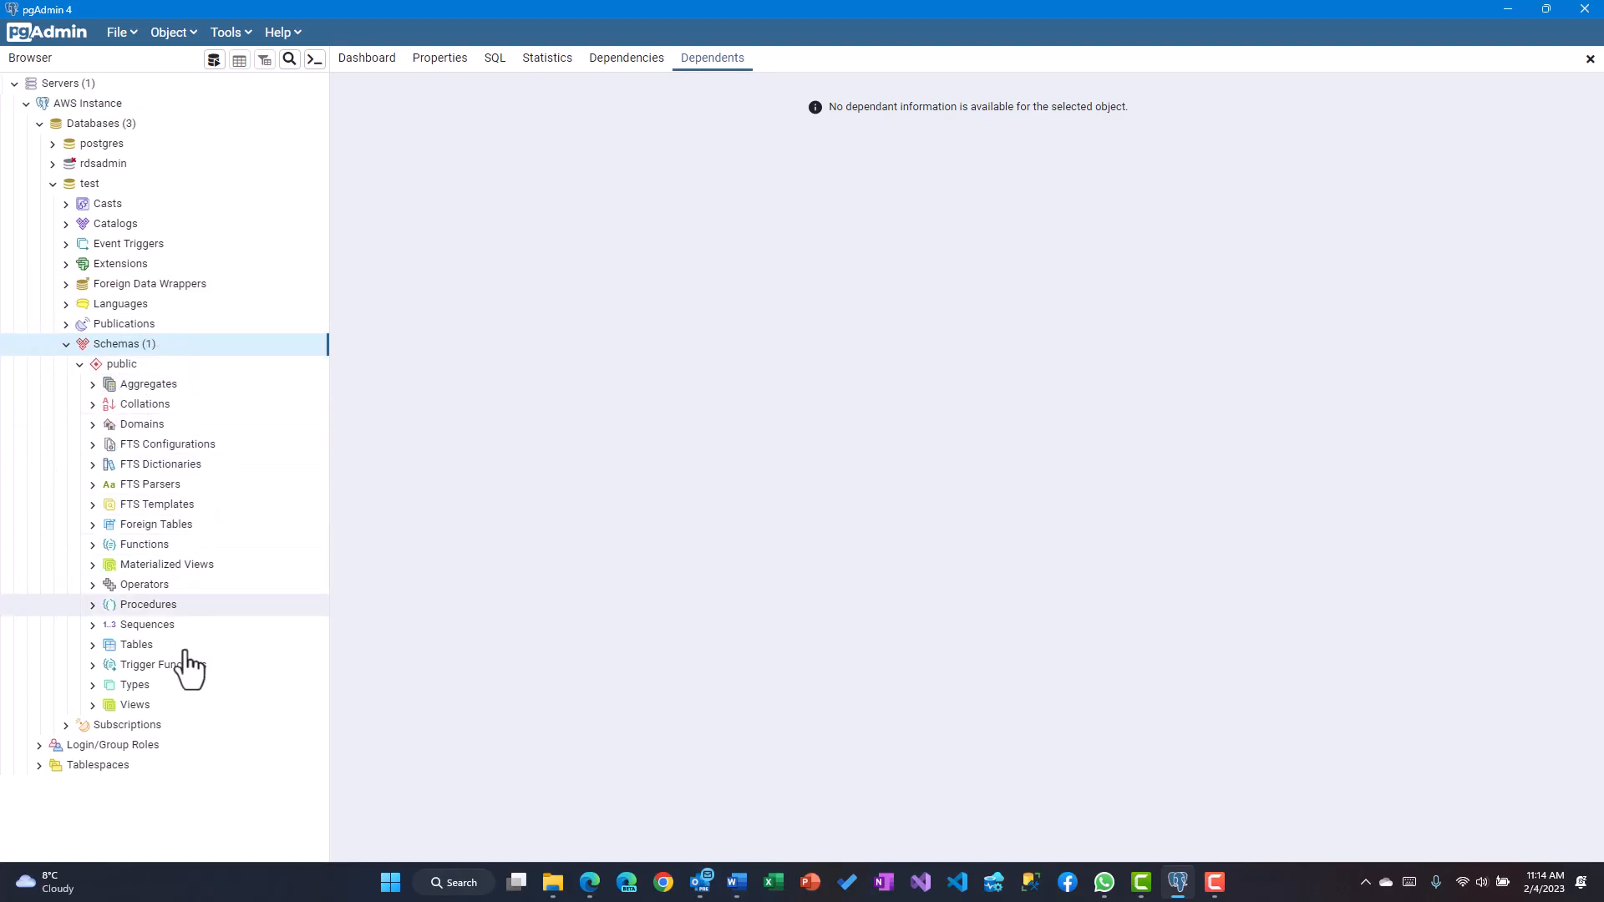
left_click(138, 646)
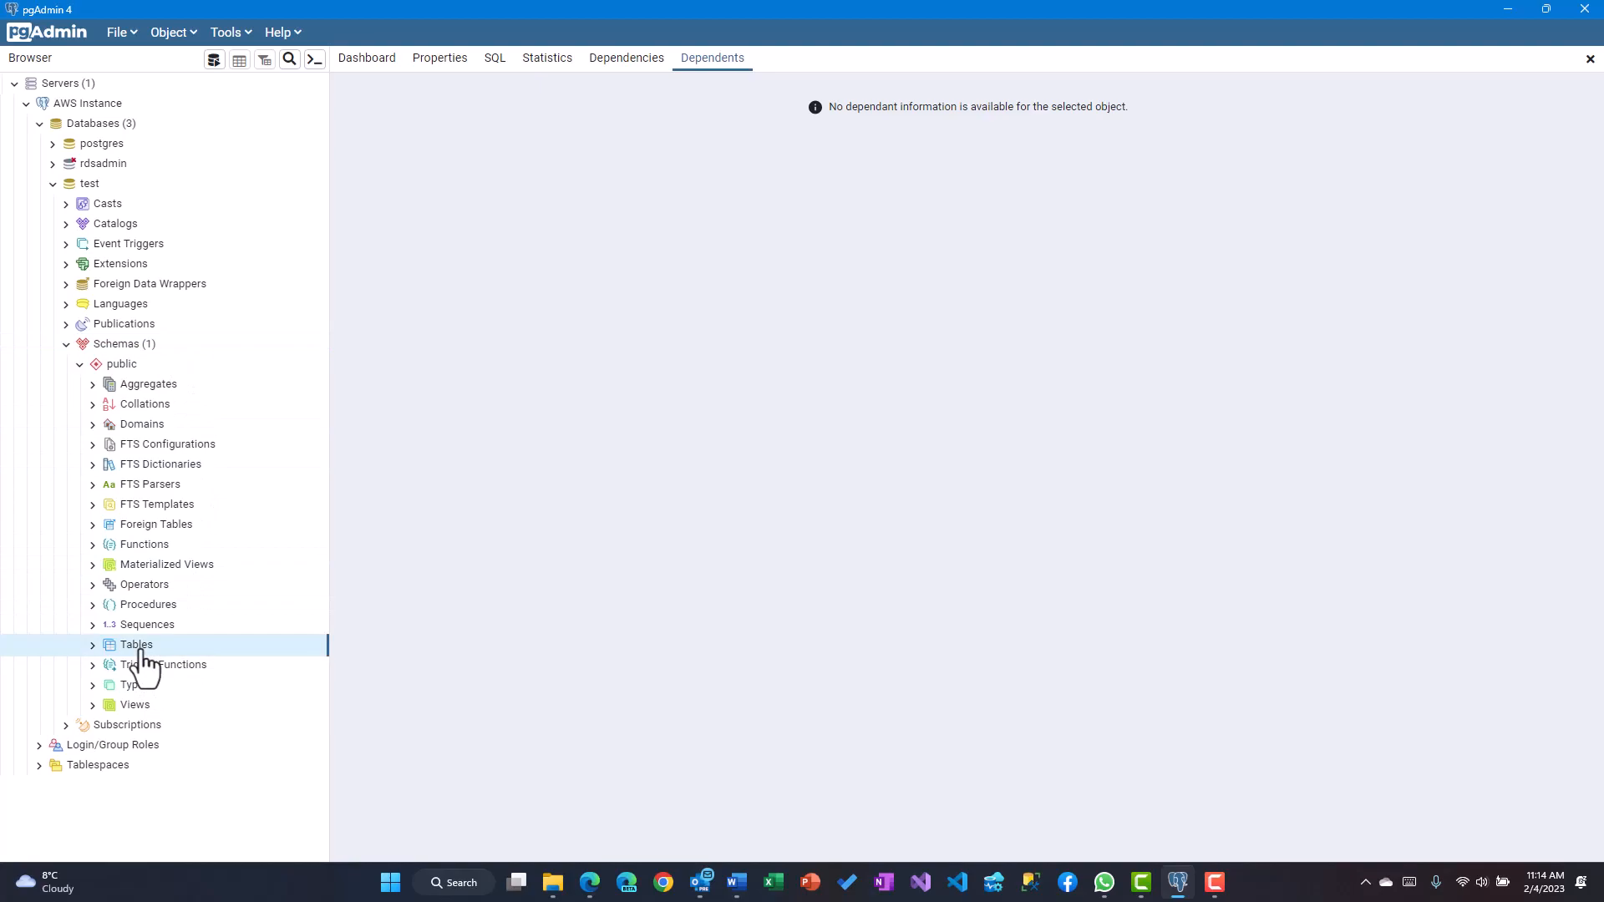
right_click(144, 662)
Start a new table named Dept under test's public schema
mouse_move(201, 666)
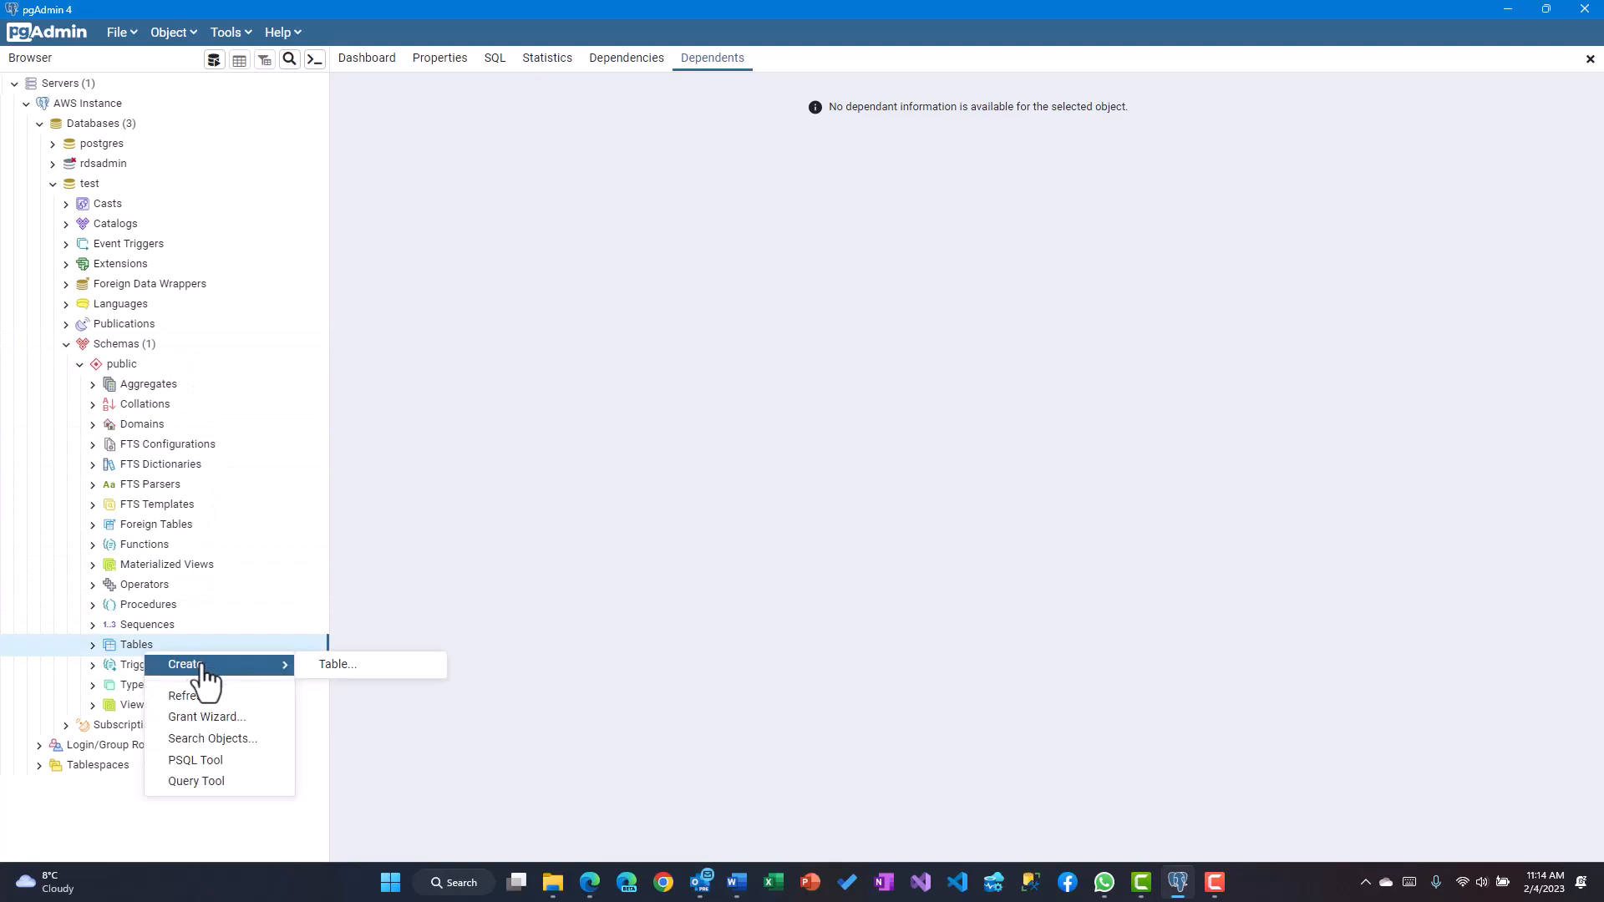
left_click(335, 668)
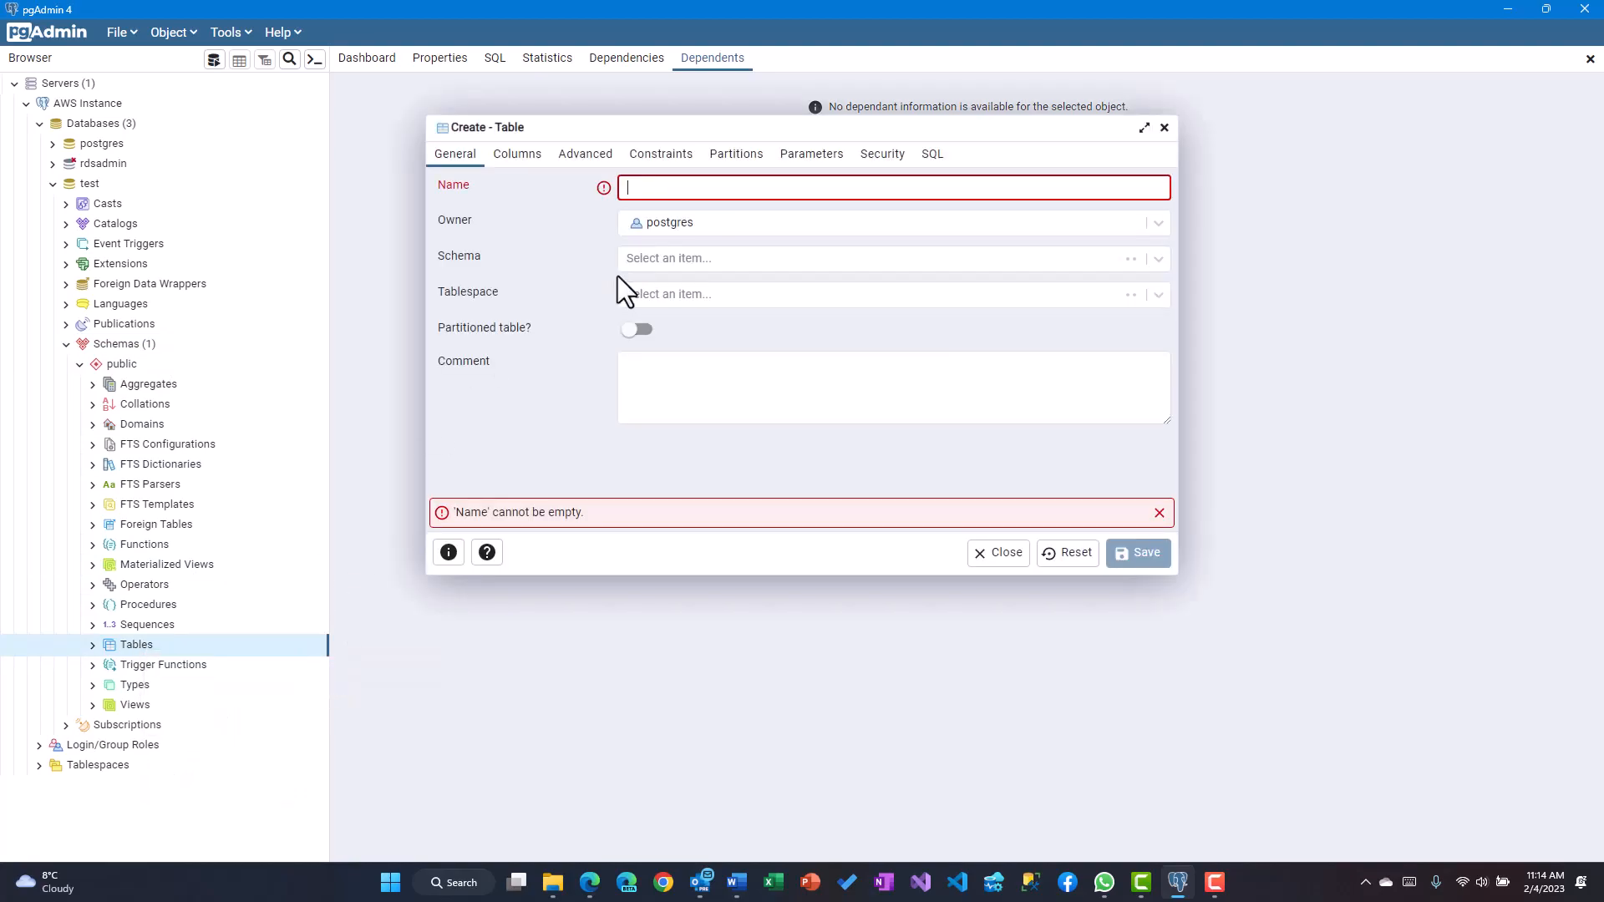
left_click(735, 185)
left_click(737, 185)
type("Dept")
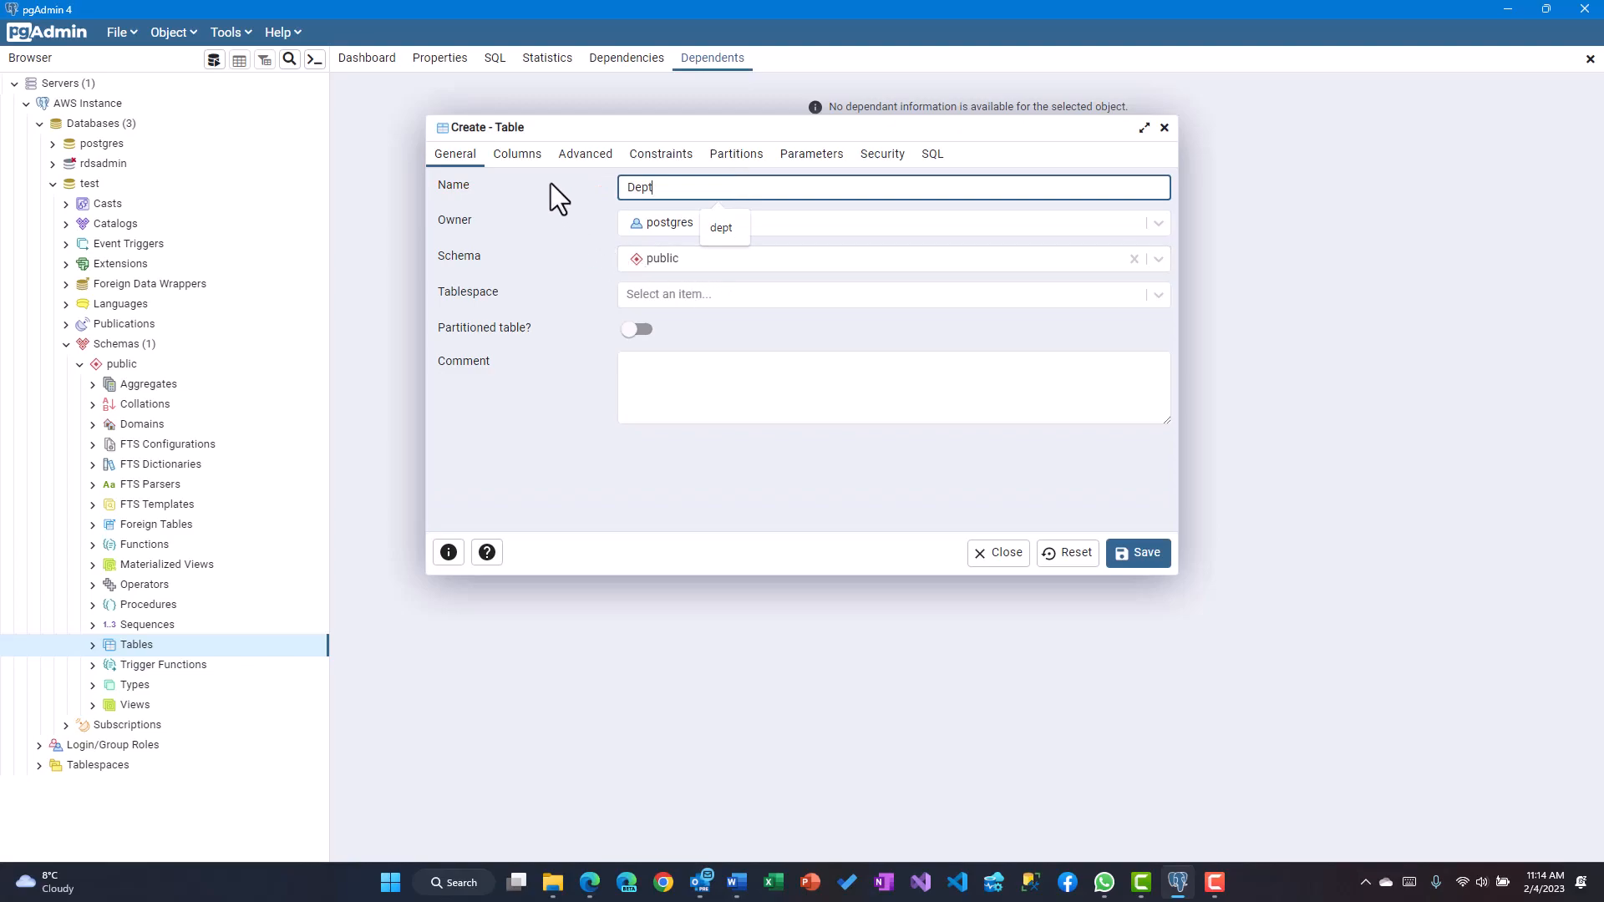
Add a Deptno column with data type bigint
left_click(537, 162)
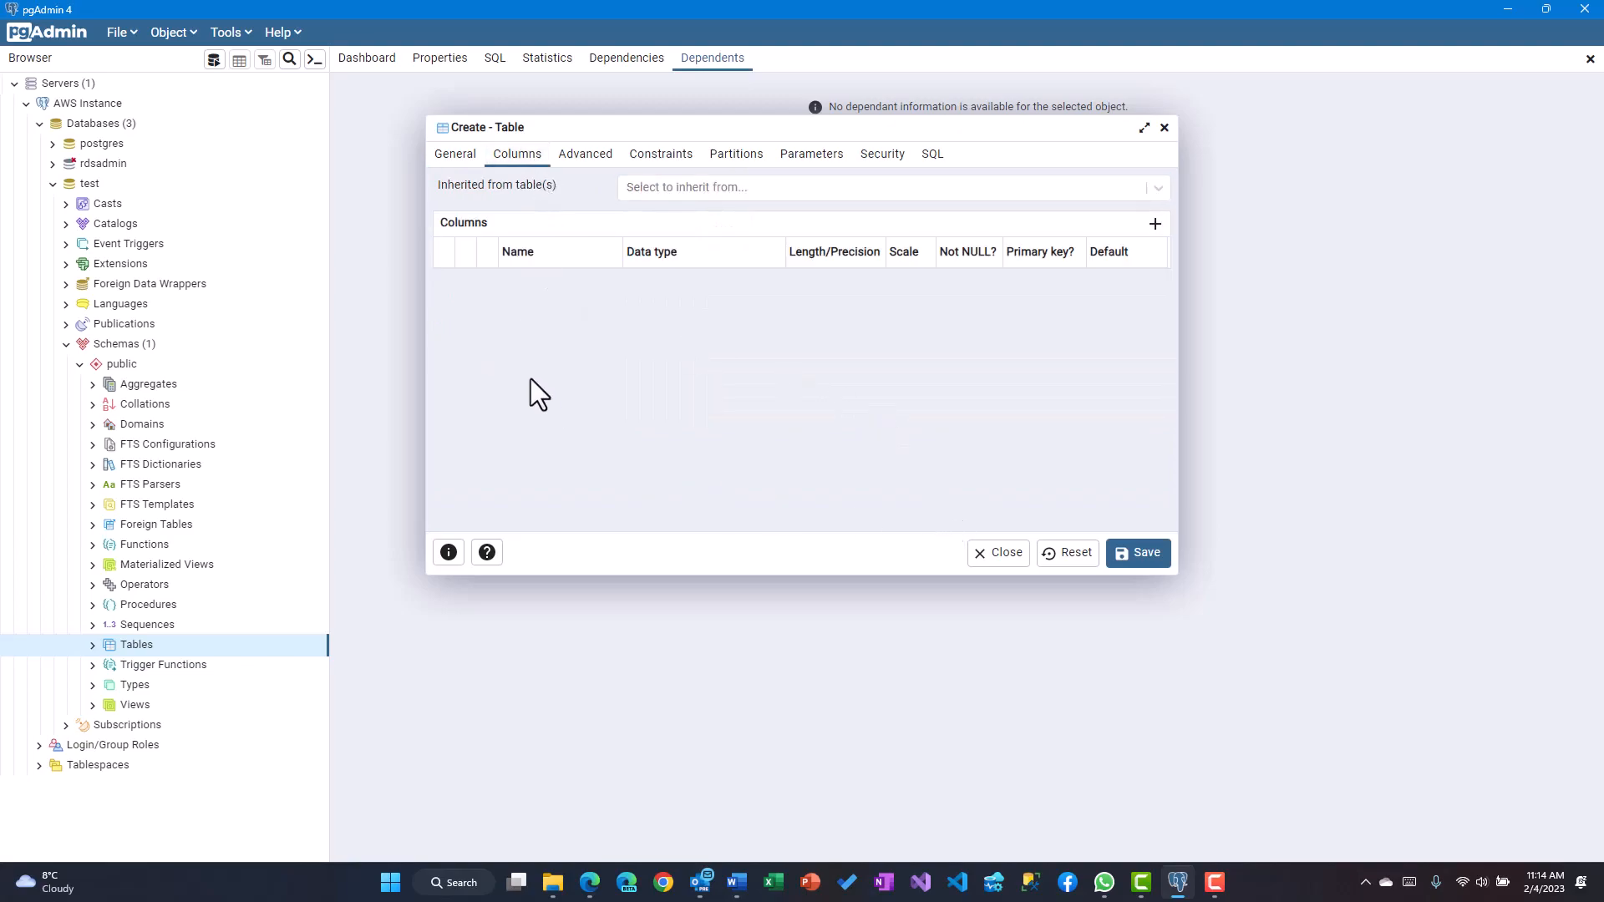
left_click(1156, 224)
left_click(538, 277)
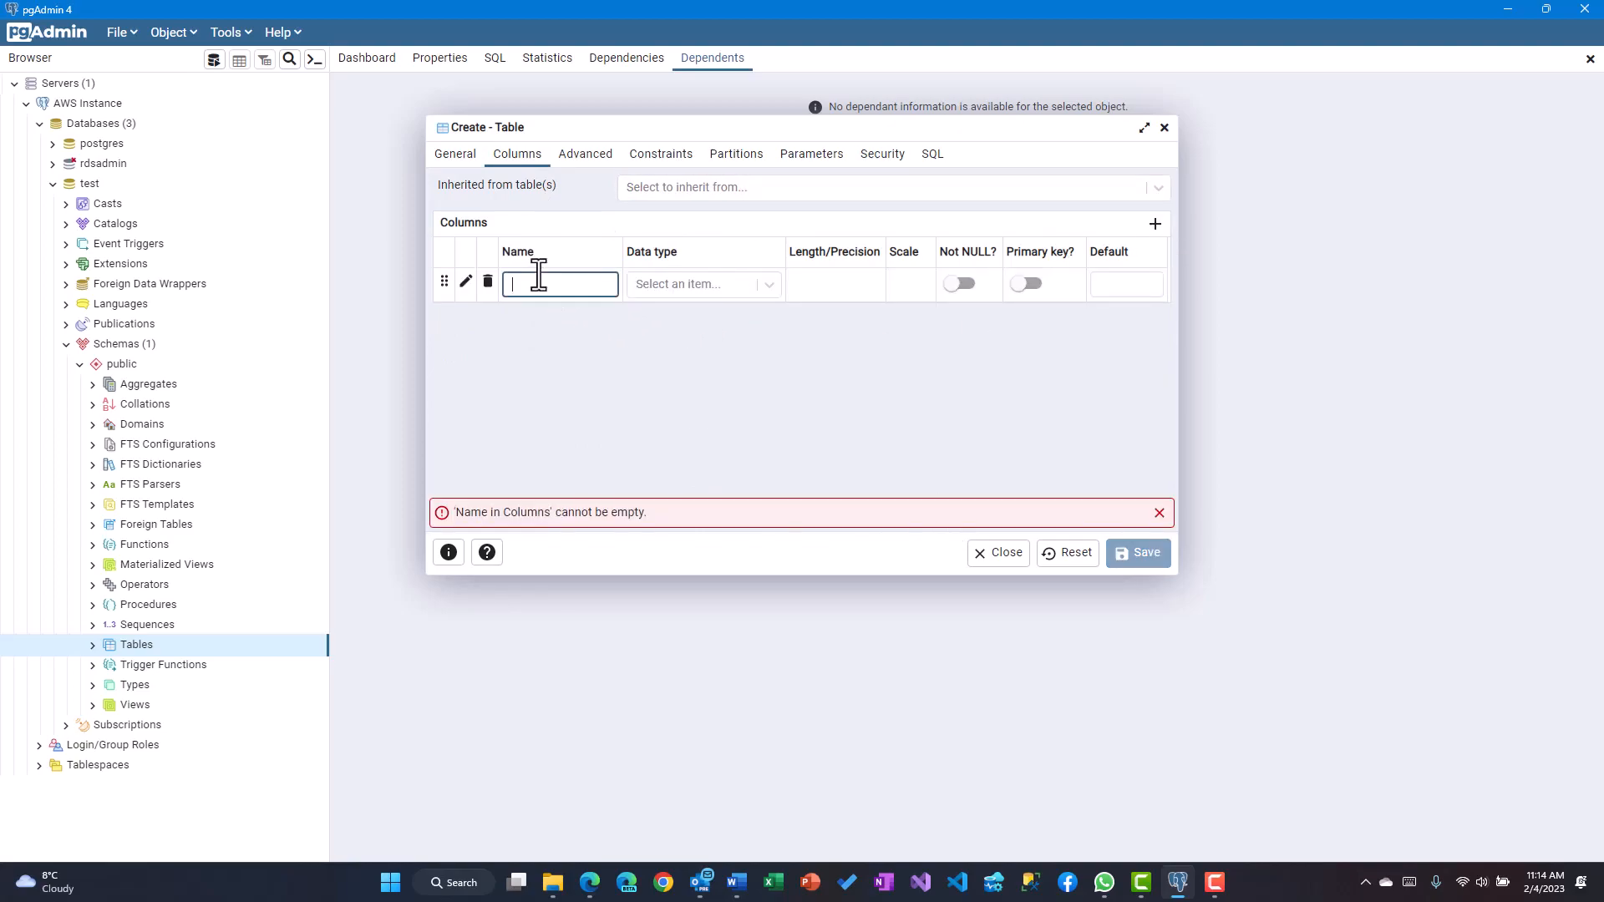
type("ptNo")
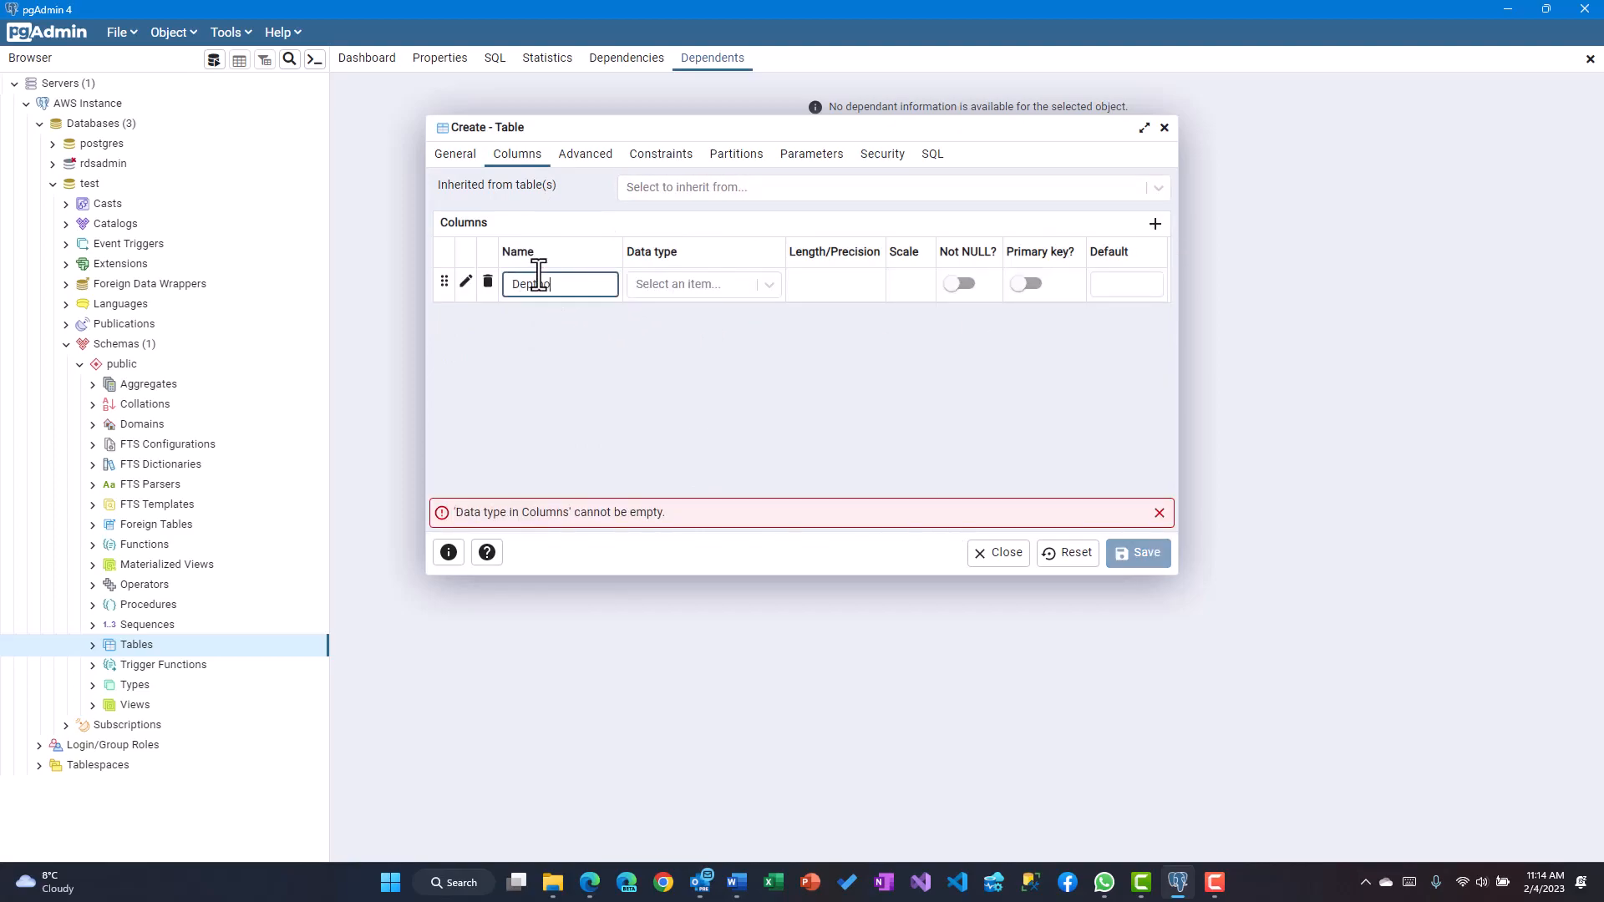
left_click(766, 291)
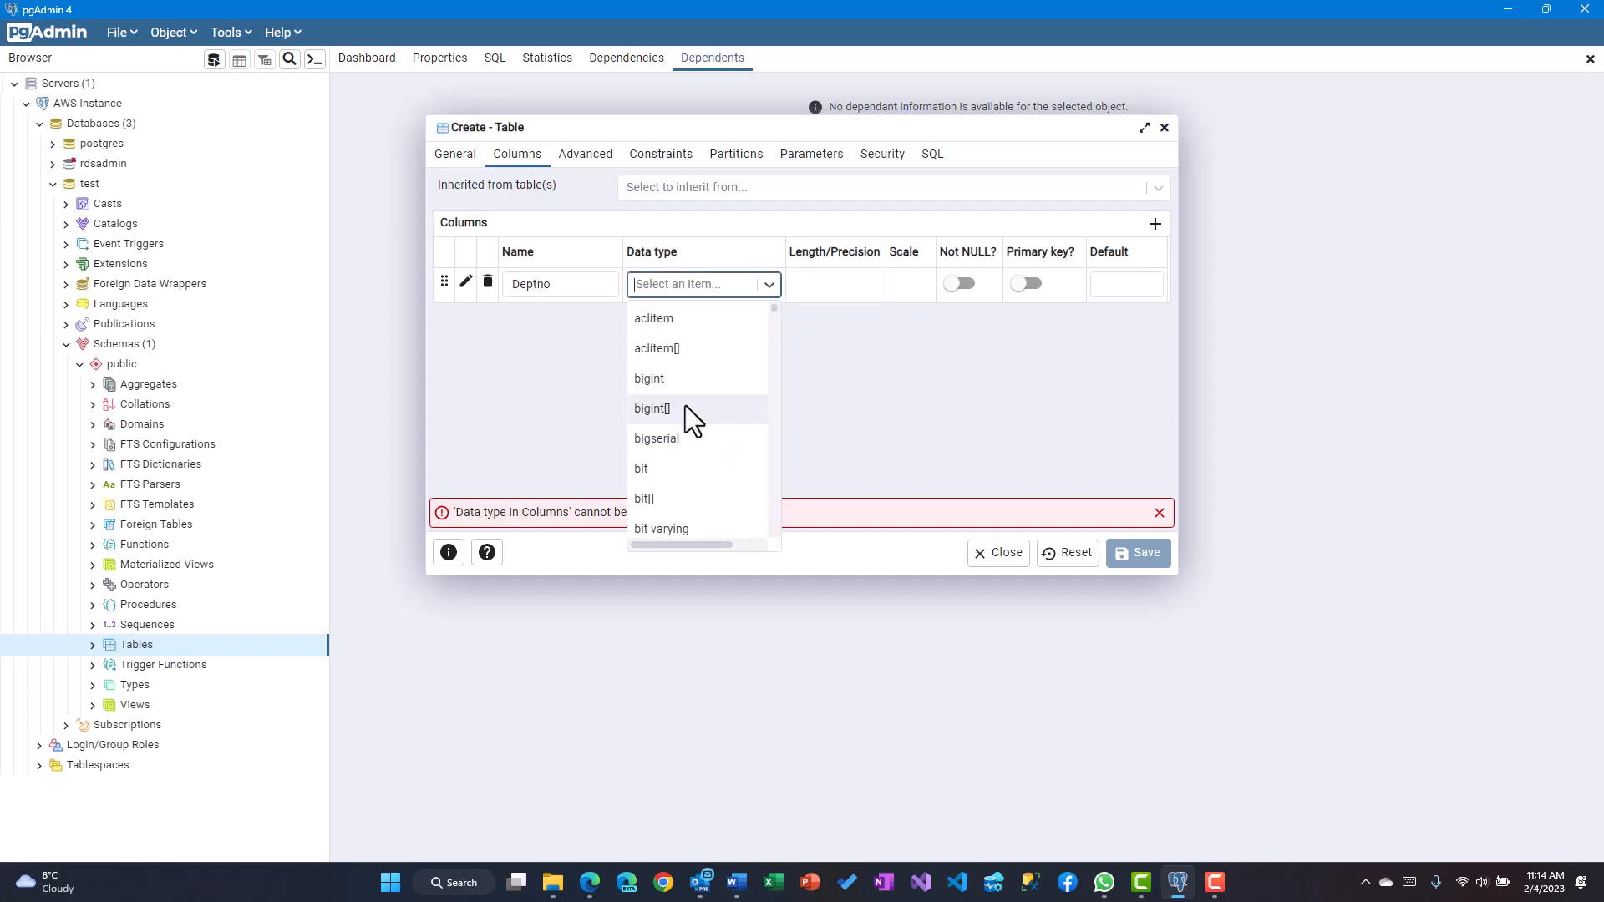
left_click(686, 378)
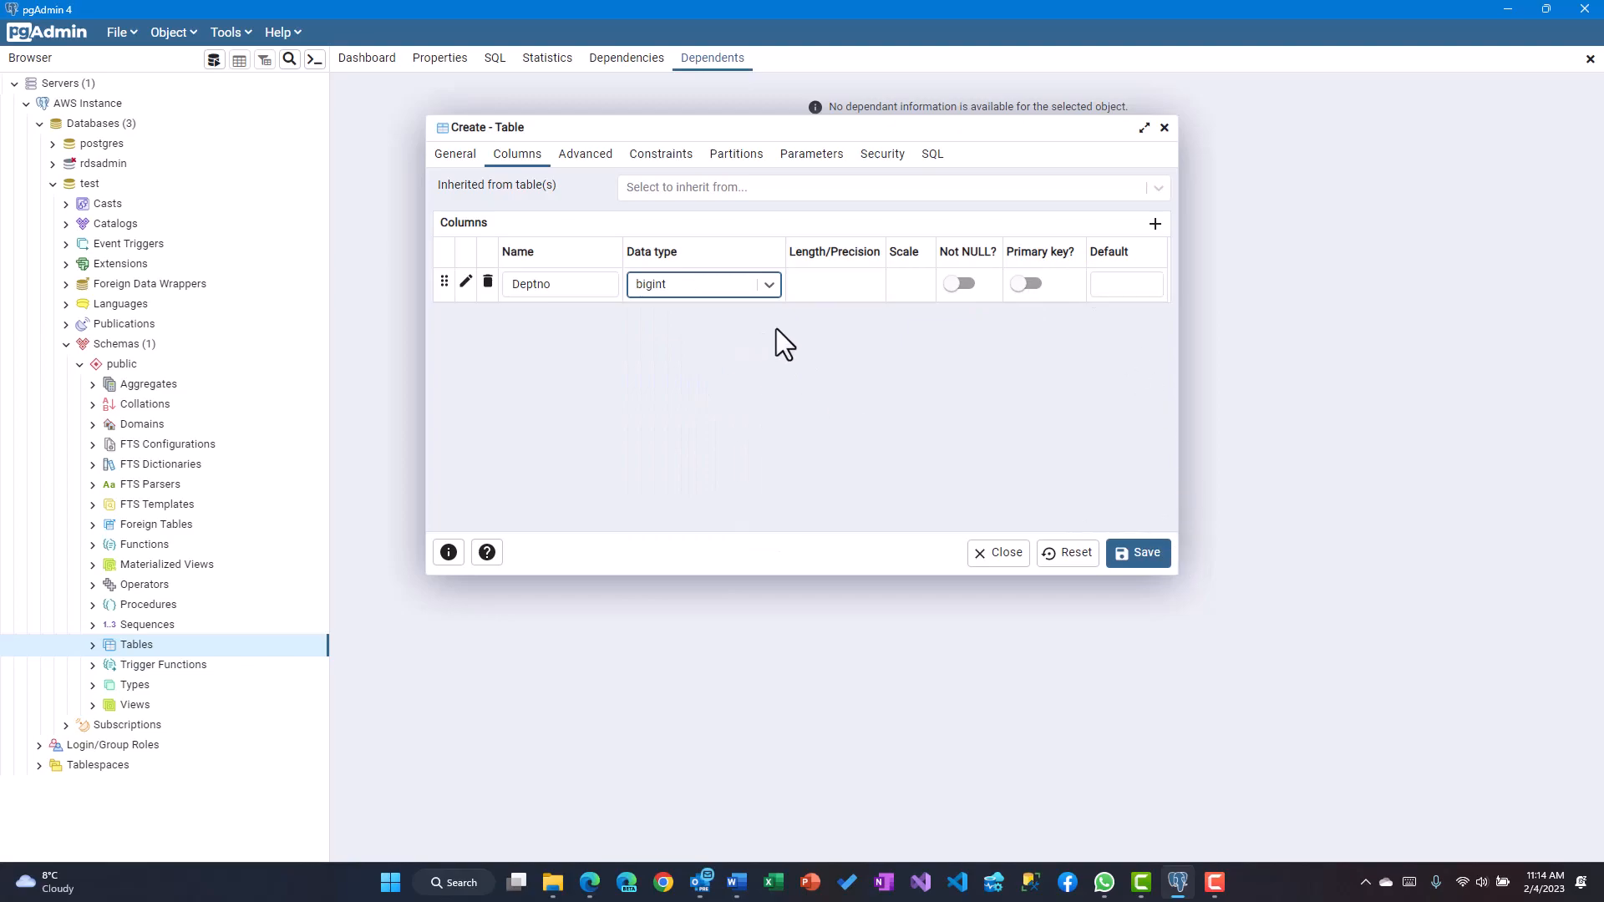
Add a Dname column of type text and save the Dept table
left_click(1154, 225)
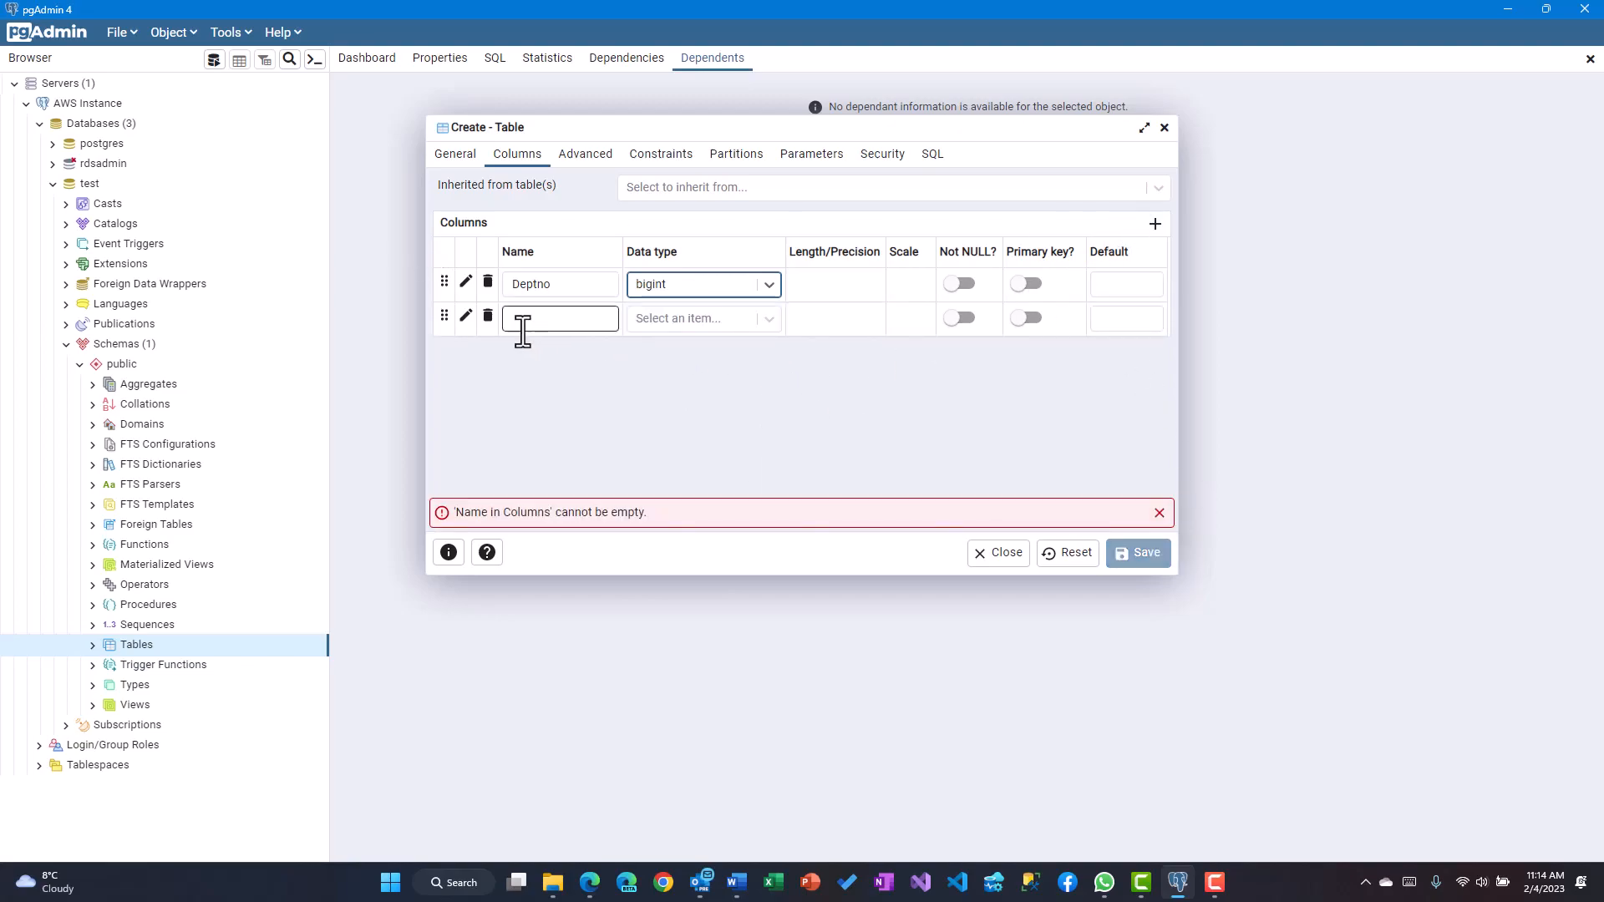
left_click(514, 317)
type("Dname")
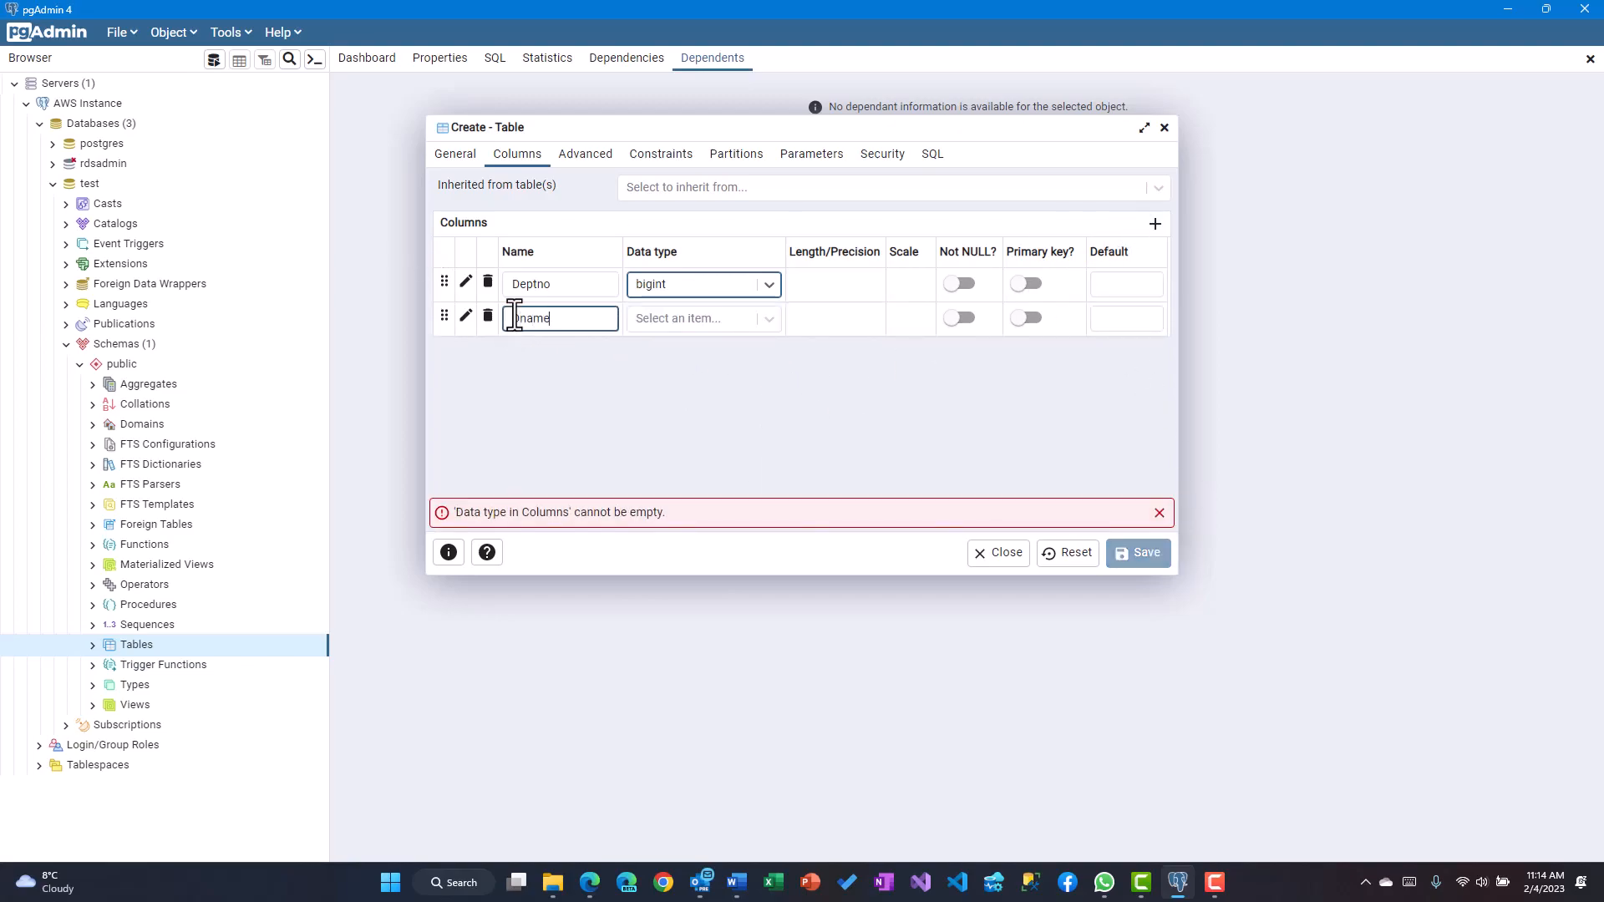
left_click(770, 318)
left_click_drag(775, 343, 775, 519)
left_click(714, 473)
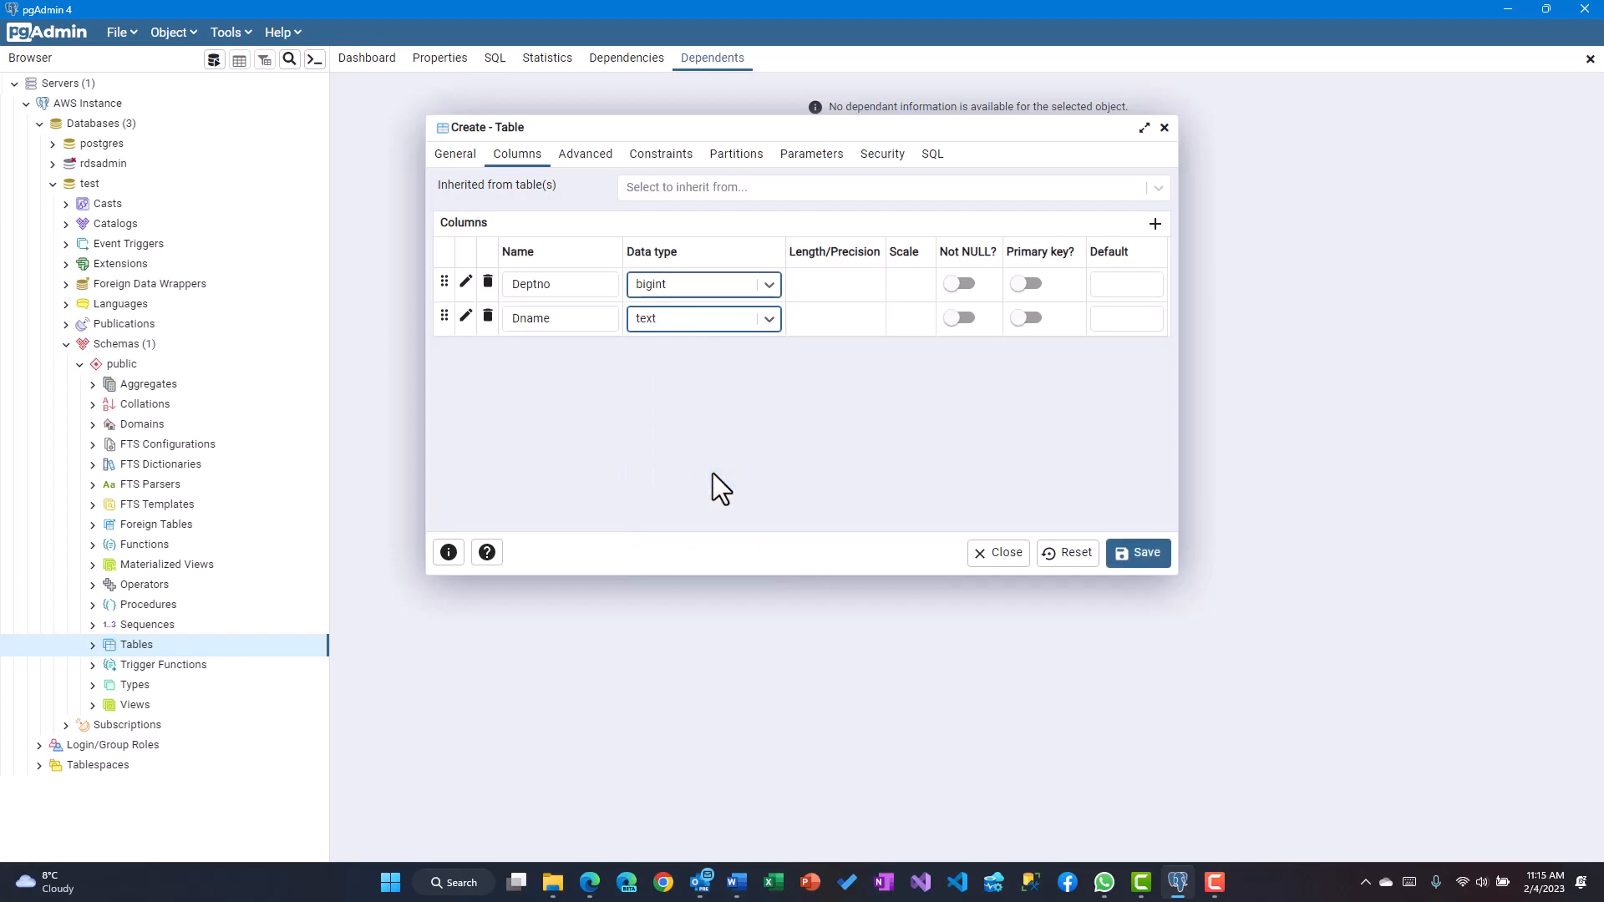
left_click(1123, 564)
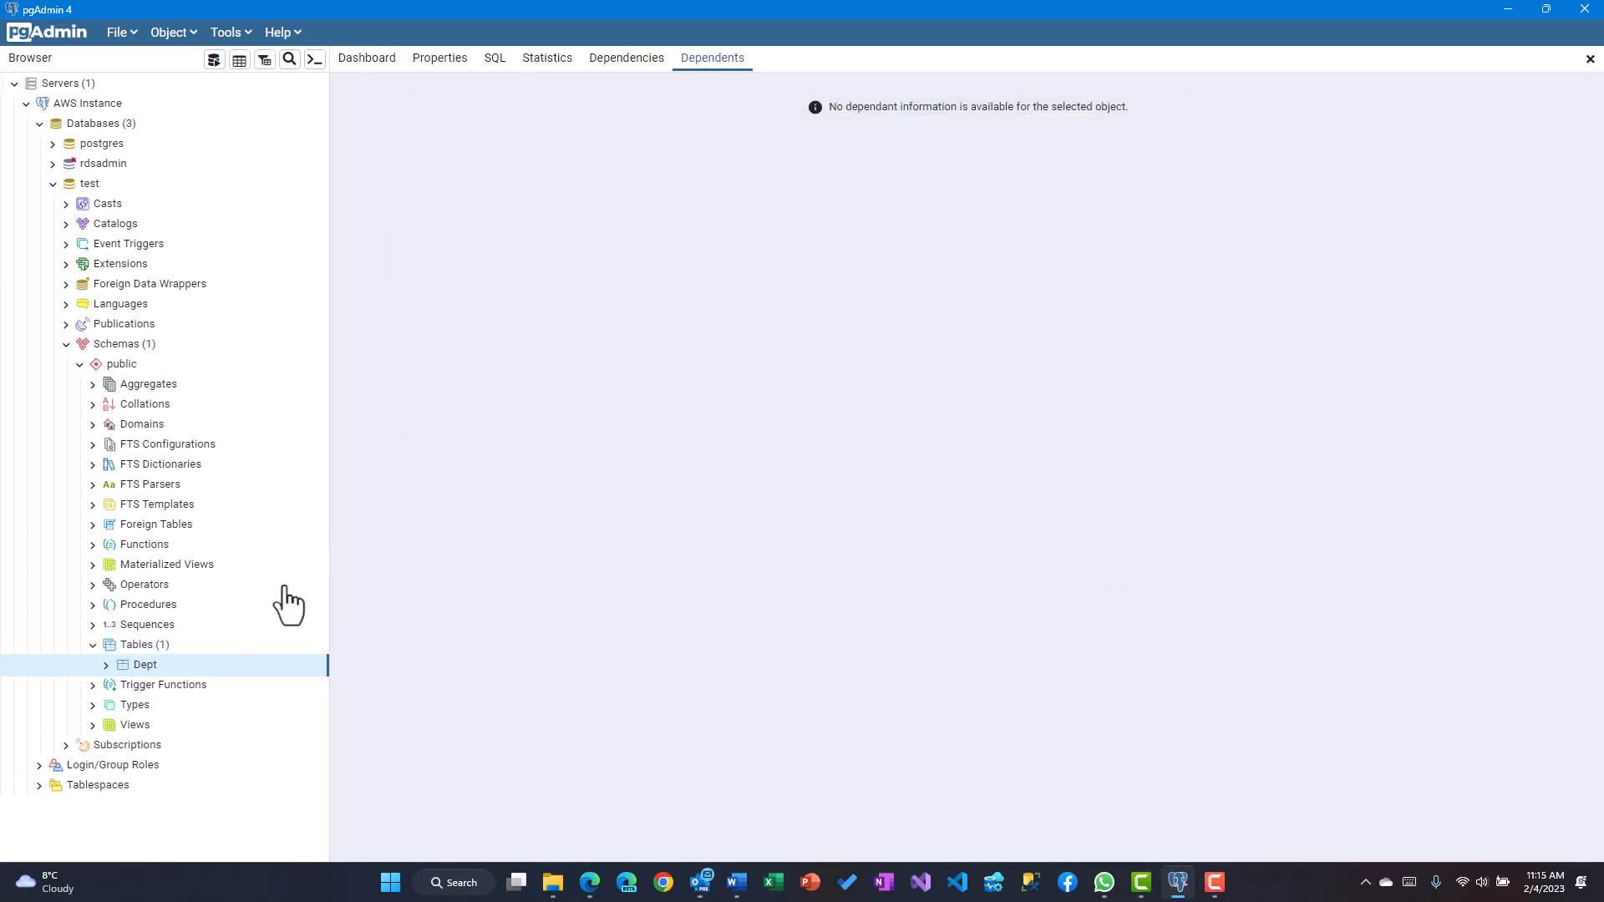
Open a Query Tool on the test database and enter 'Select * from dept;'
left_click(106, 665)
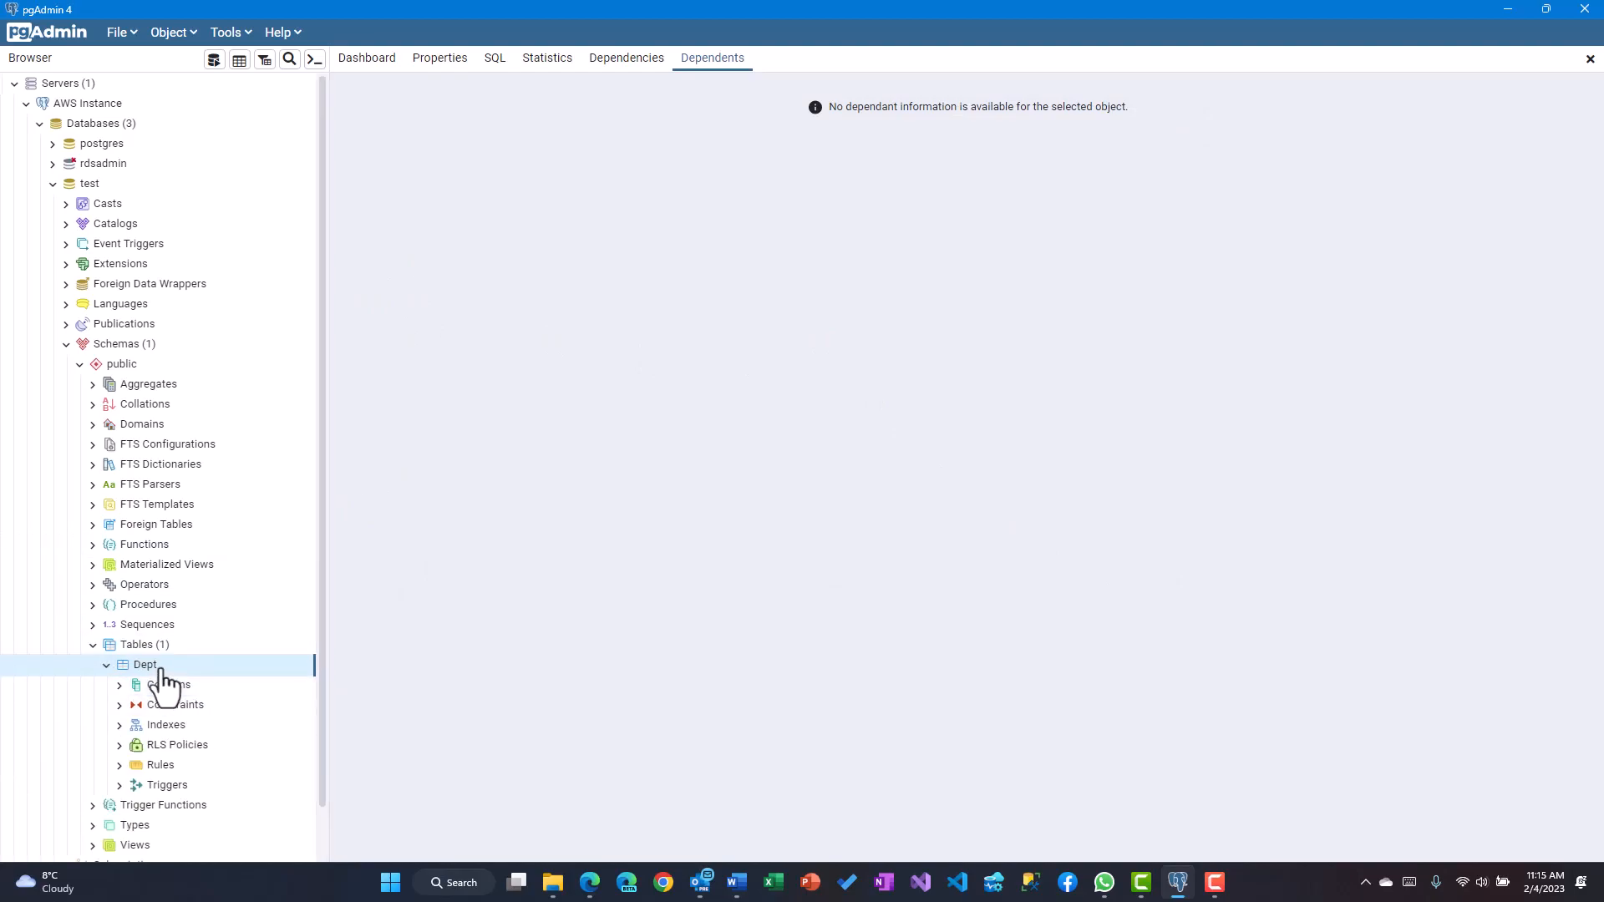
right_click(164, 685)
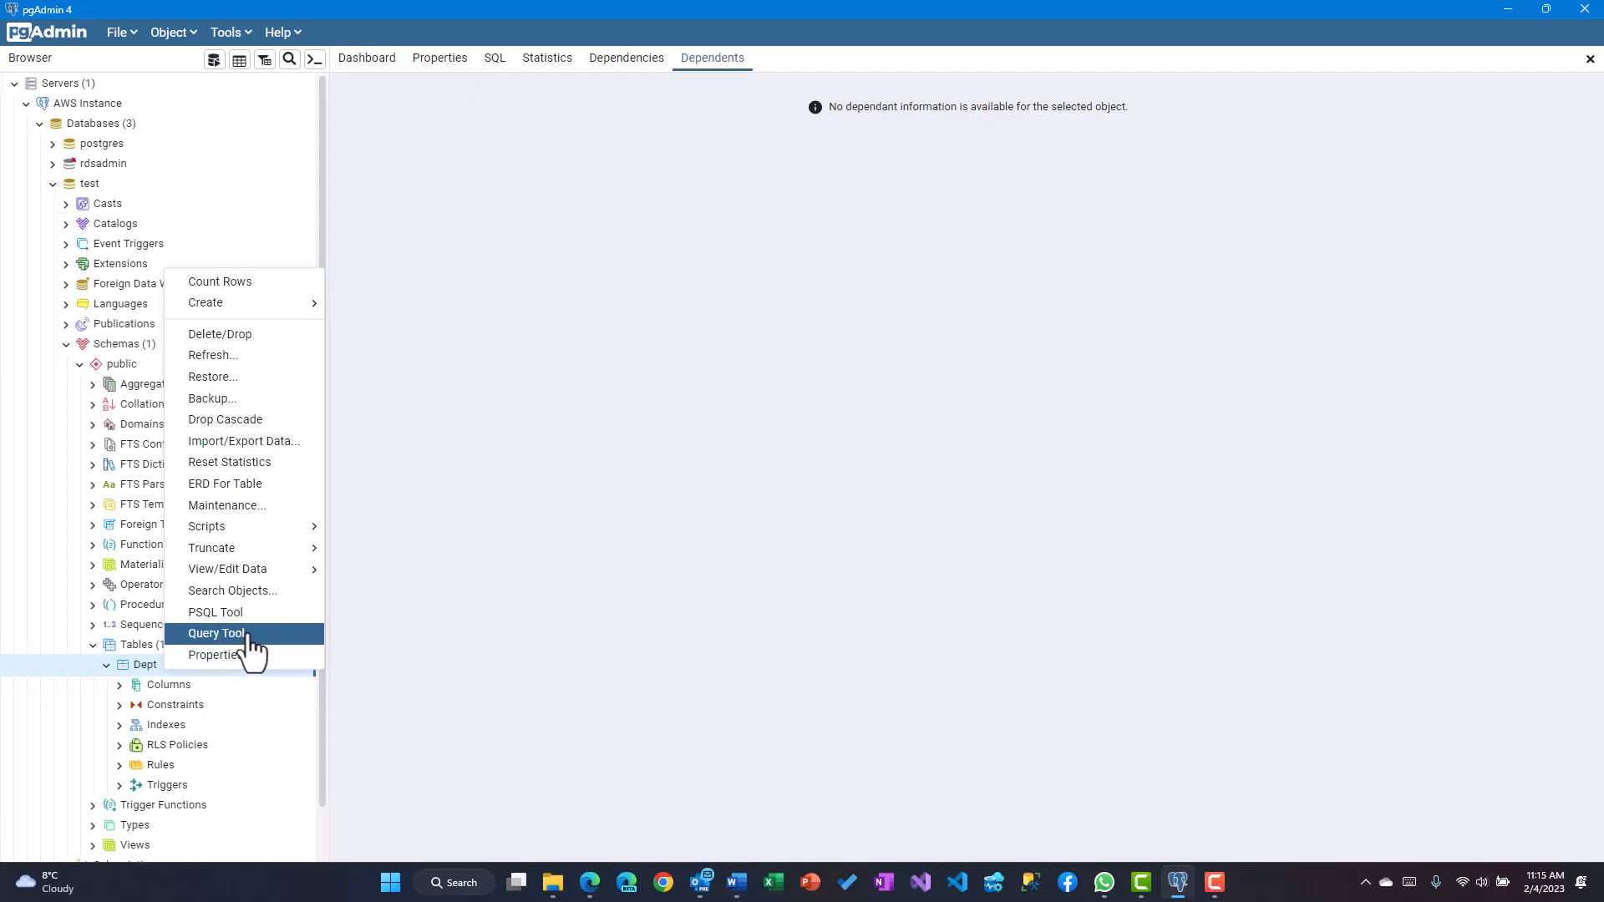
left_click(219, 634)
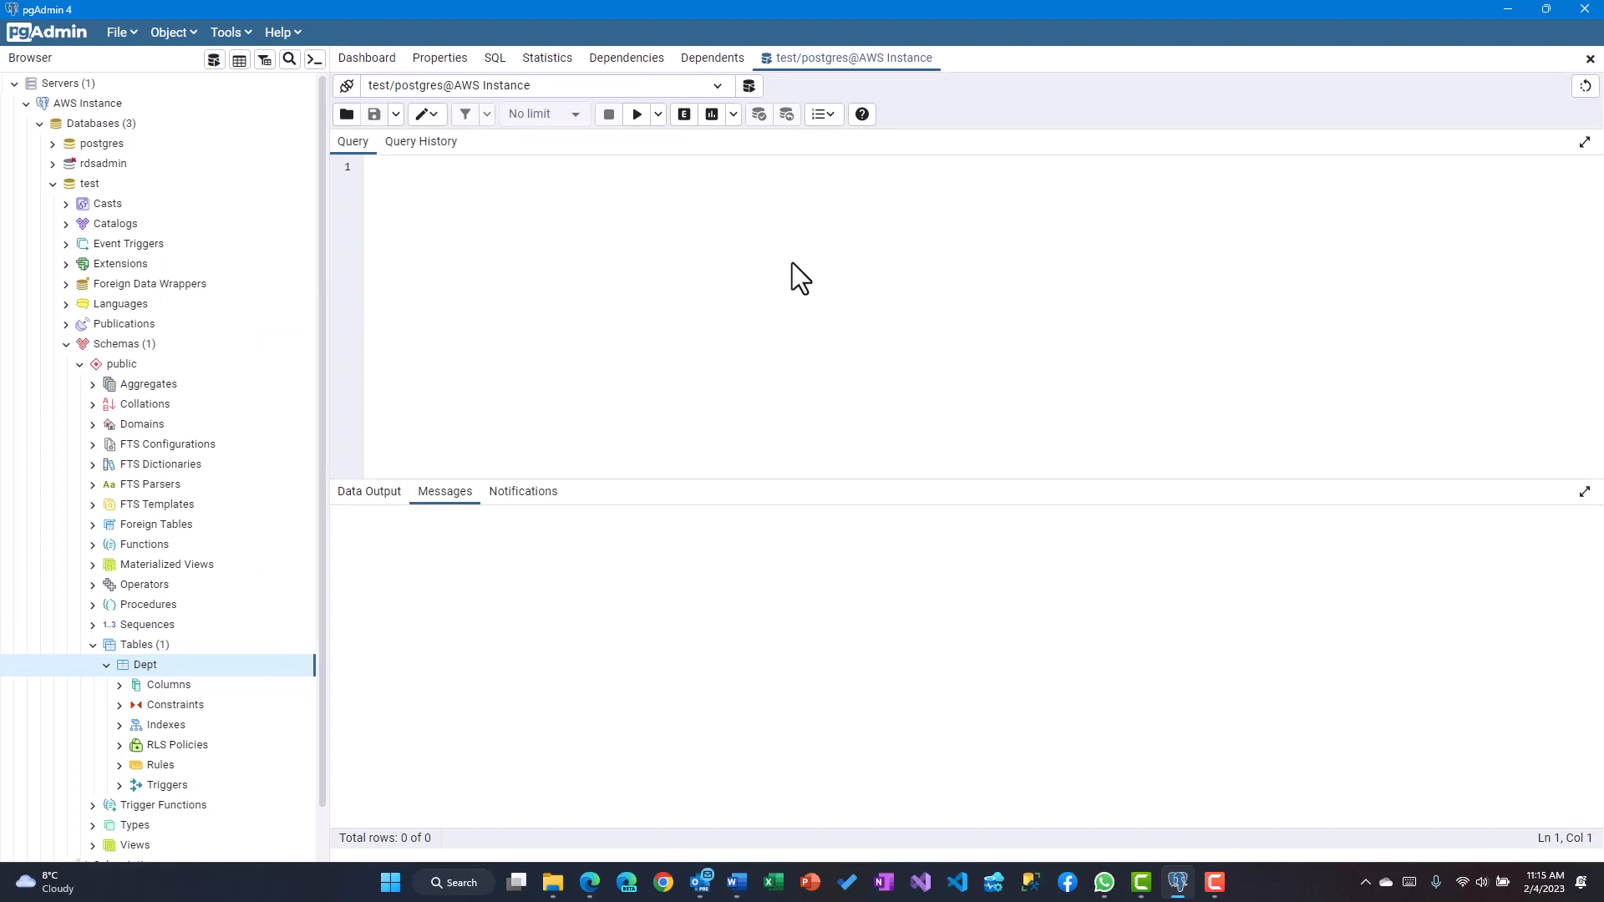
type("Select * from dept;")
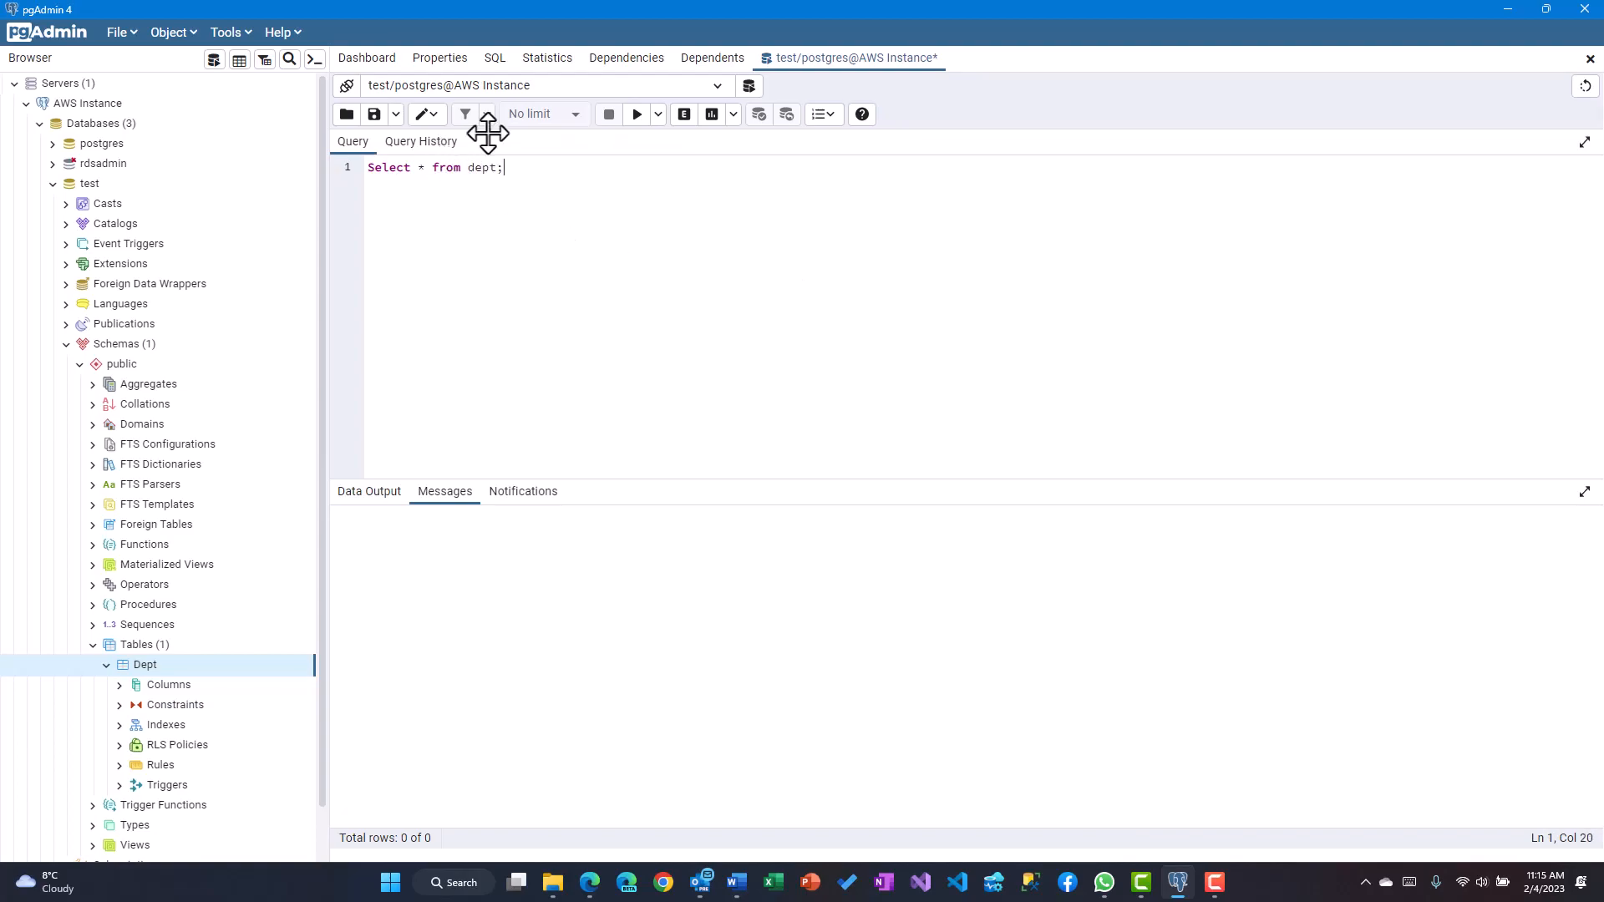
Run the select statement so the row 10 Technology is returned
left_click(636, 117)
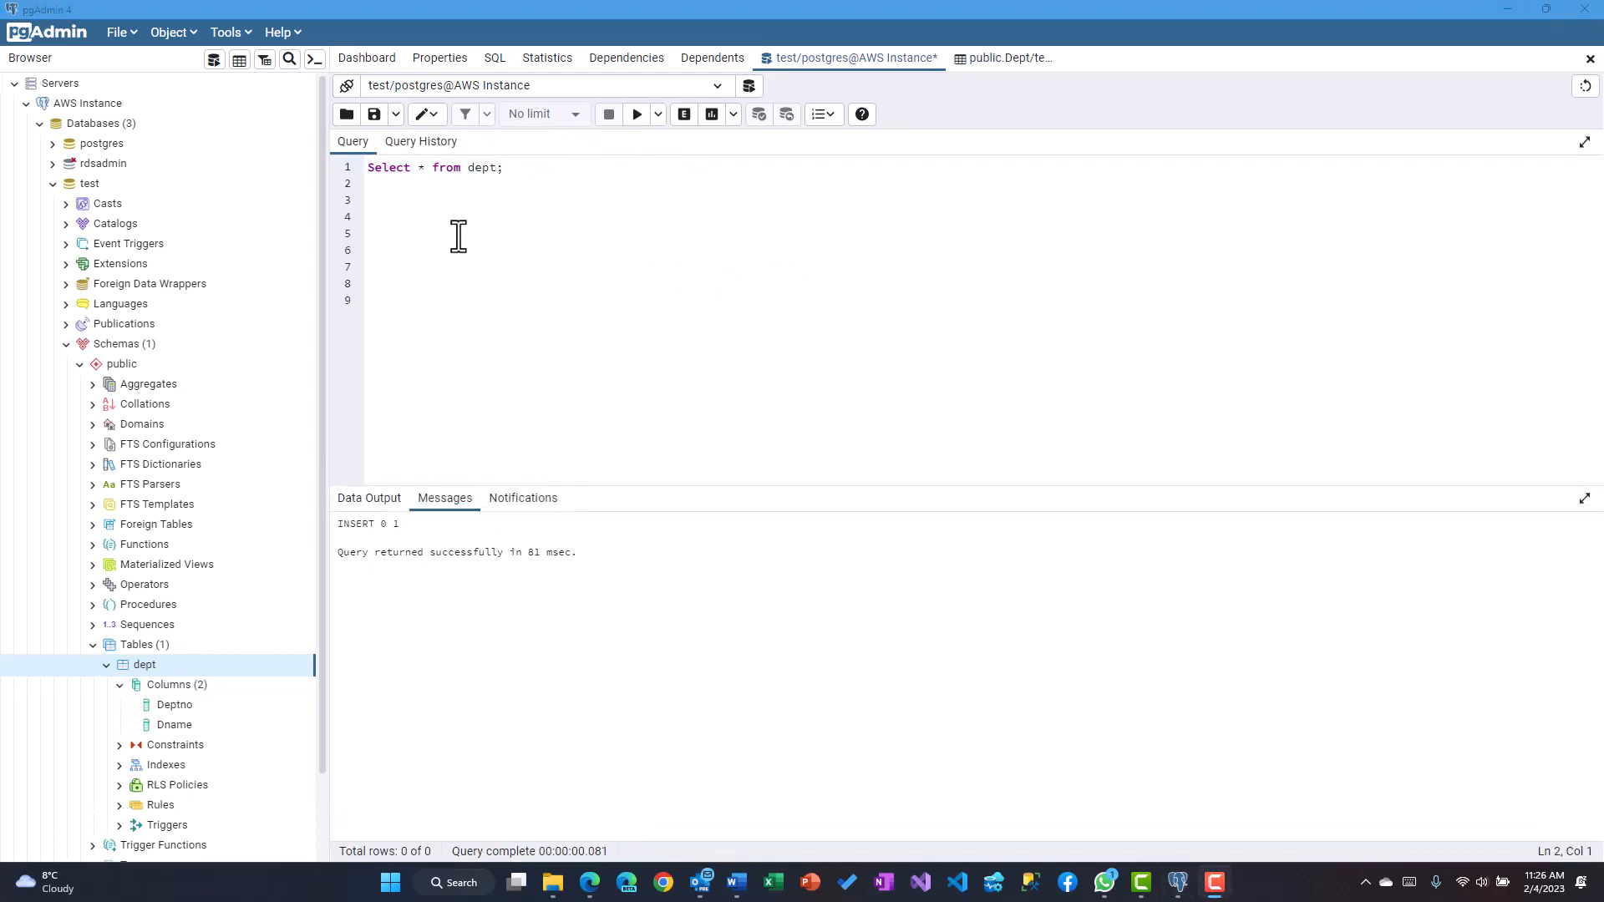
left_click(519, 171)
key("Return")
key("Up")
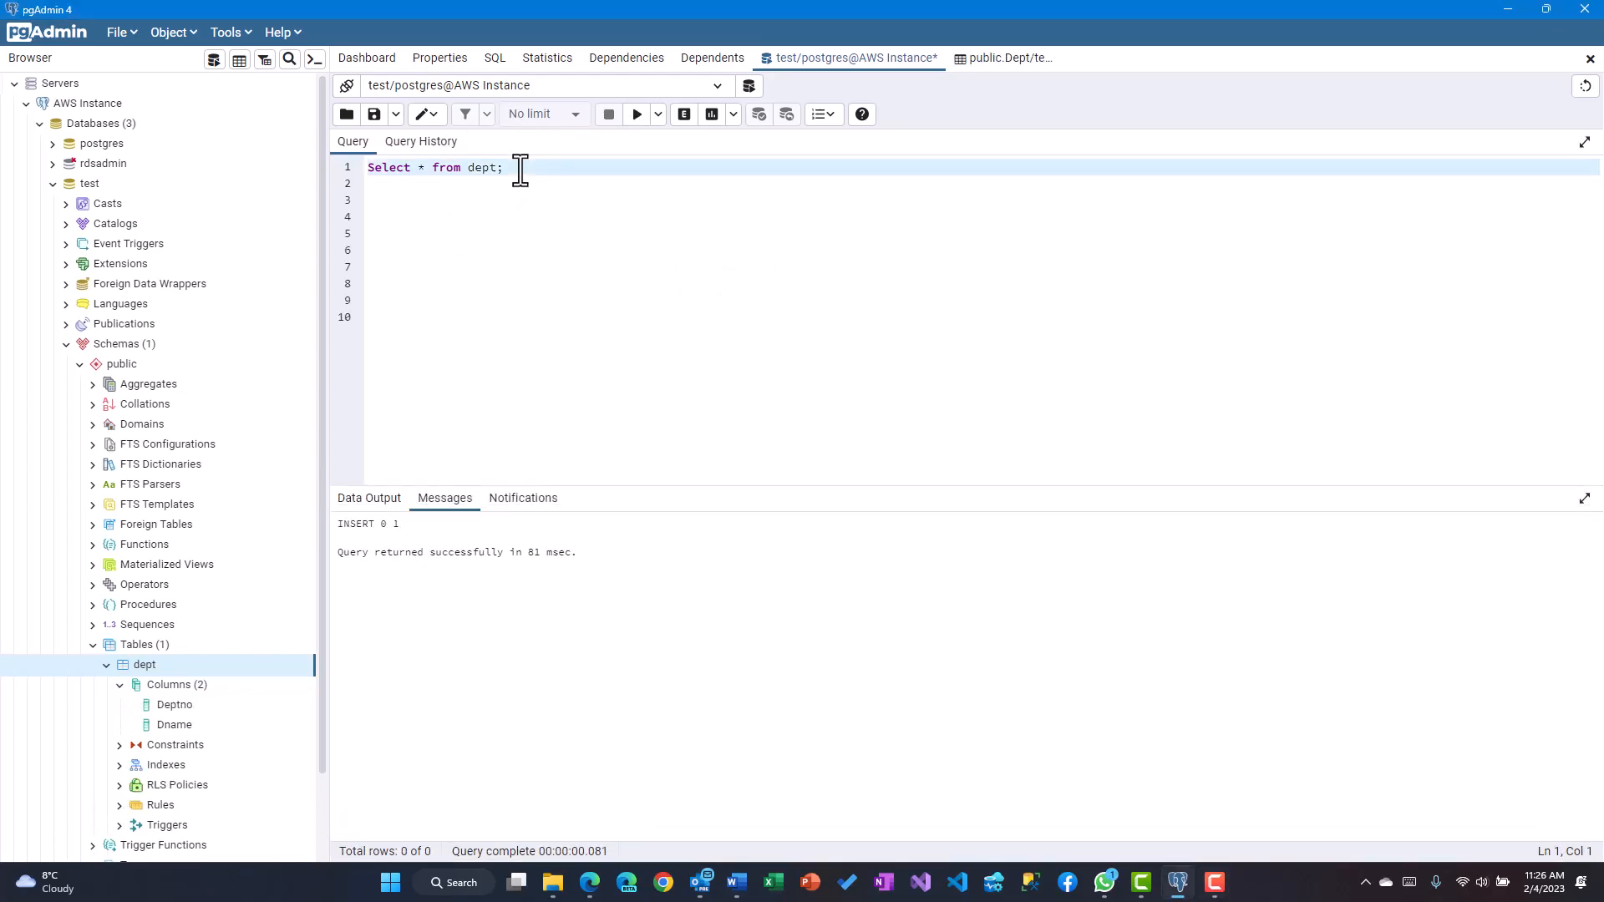
left_click(638, 121)
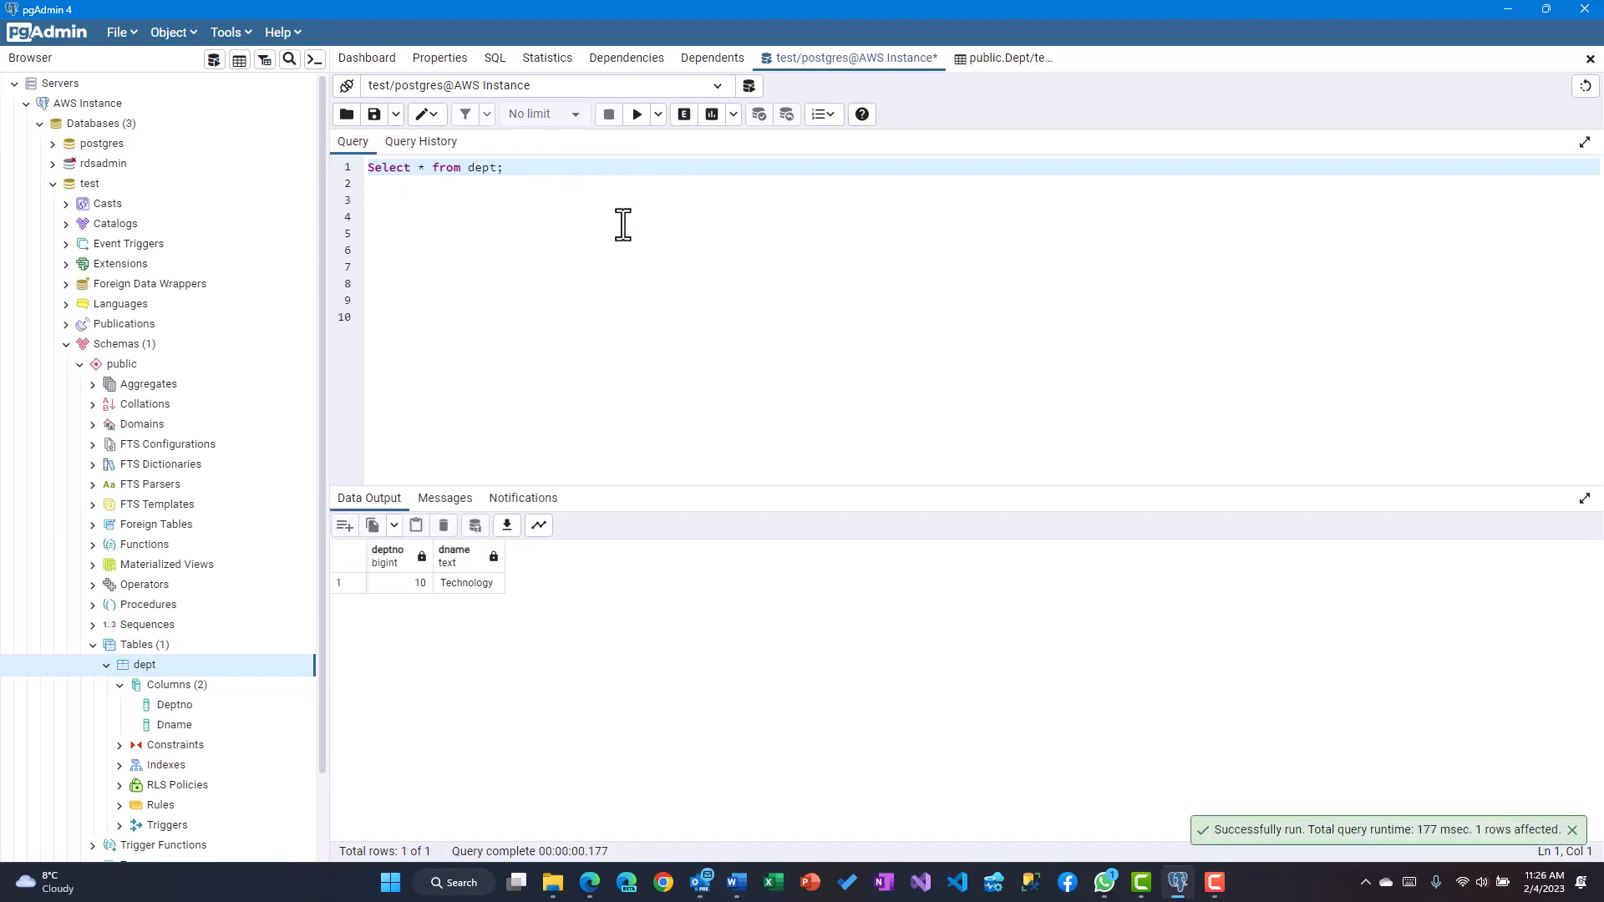
left_click(546, 167)
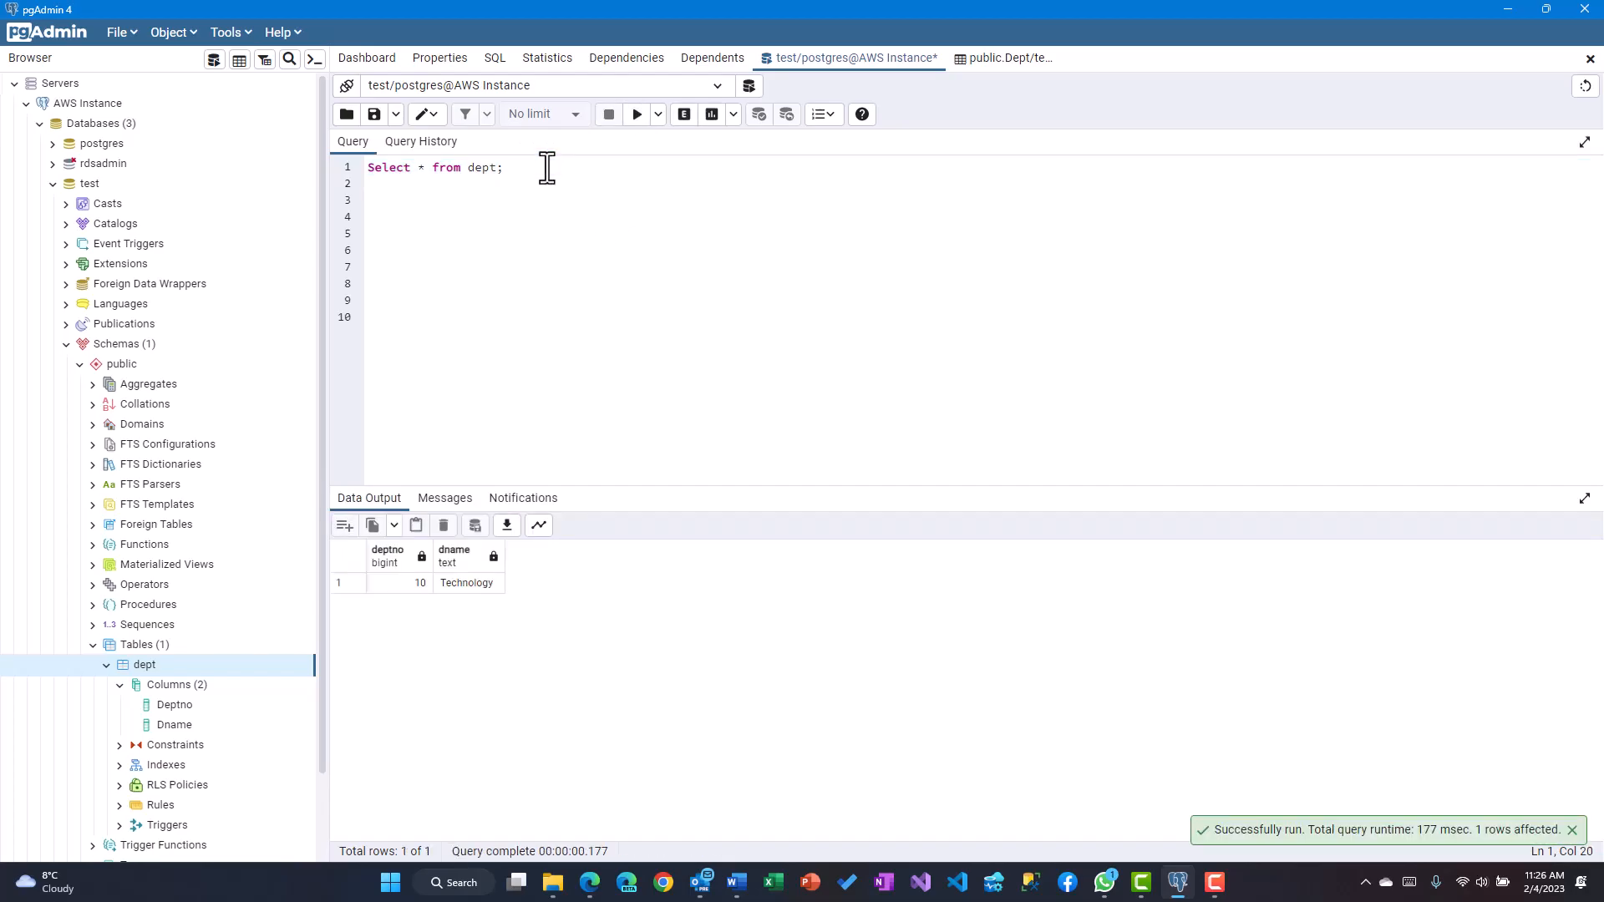
Write an insert statement adding department 20 'Legal' to dept on a new line
key("Return")
type("insert into ")
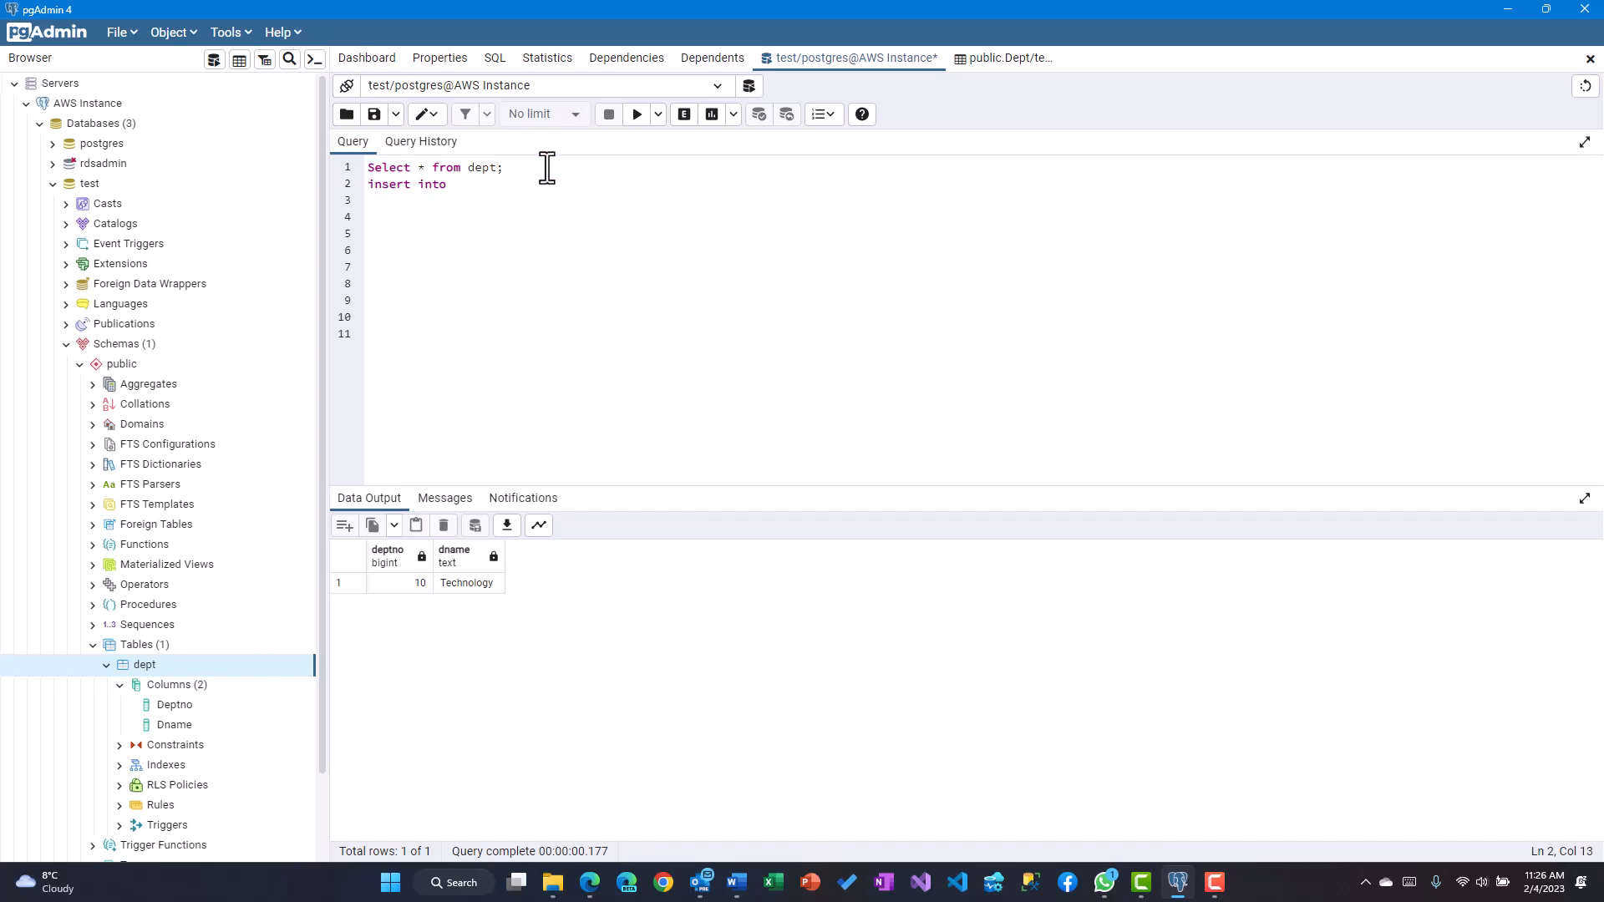
type("dept")
type("(deptn")
type("o, dname")
type(" values (")
type("20, ")
type("'")
type("LEE")
key("BackSpace")
key("BackSpace")
type("egal')")
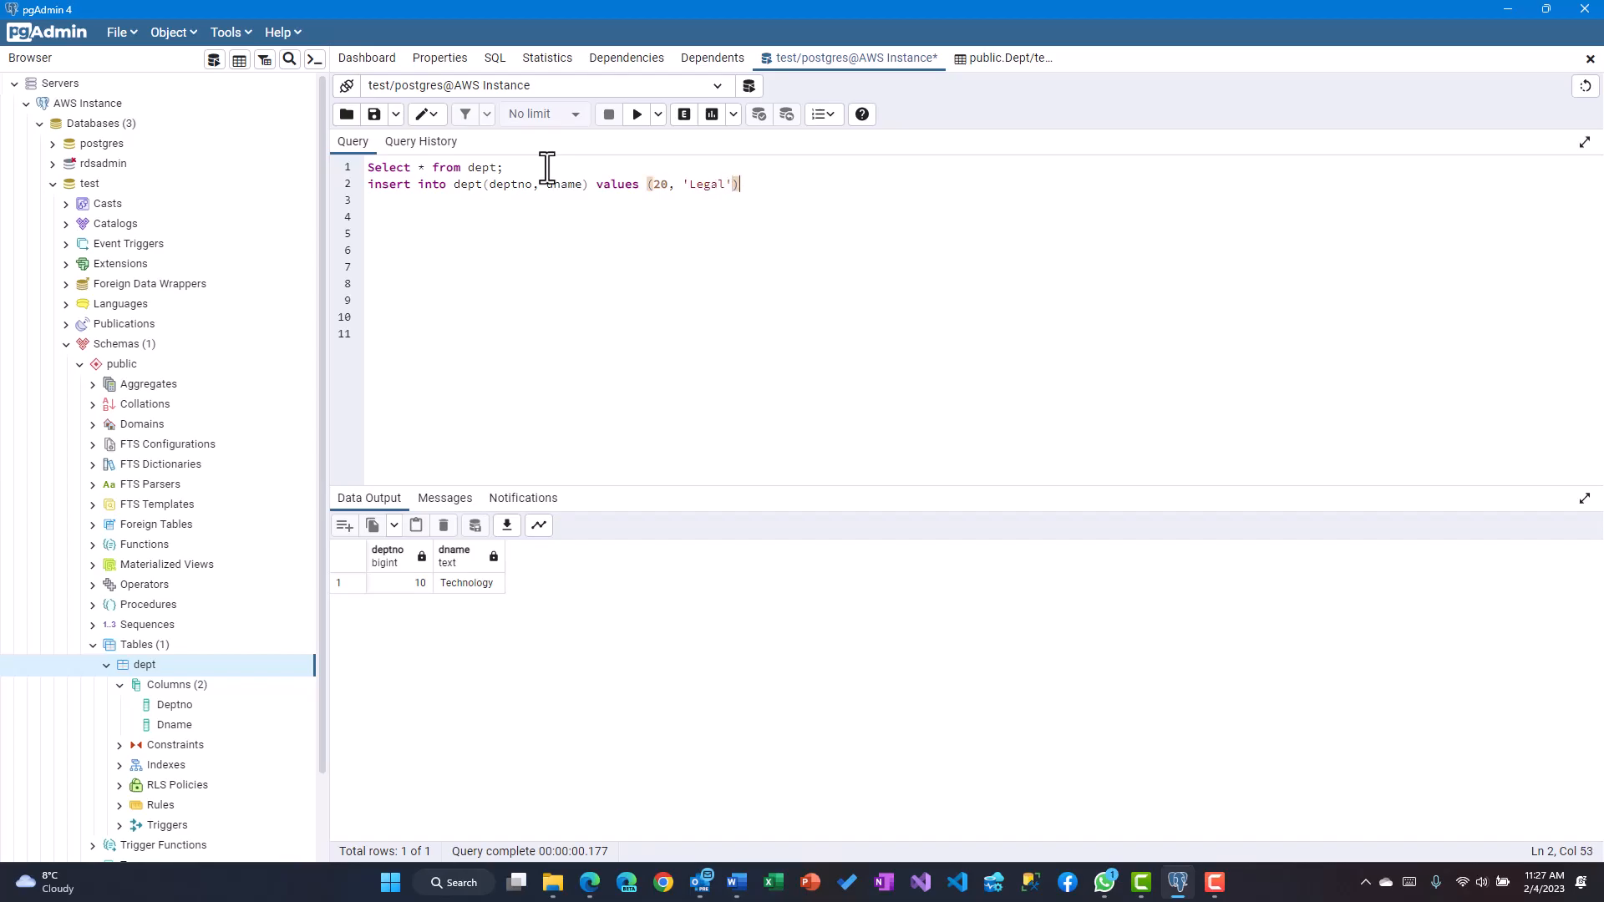
type(";")
key("Return")
Run only the insert, then rerun the select to list 10 Technology and 20 Legal
left_click_drag(762, 186, 331, 184)
left_click(637, 115)
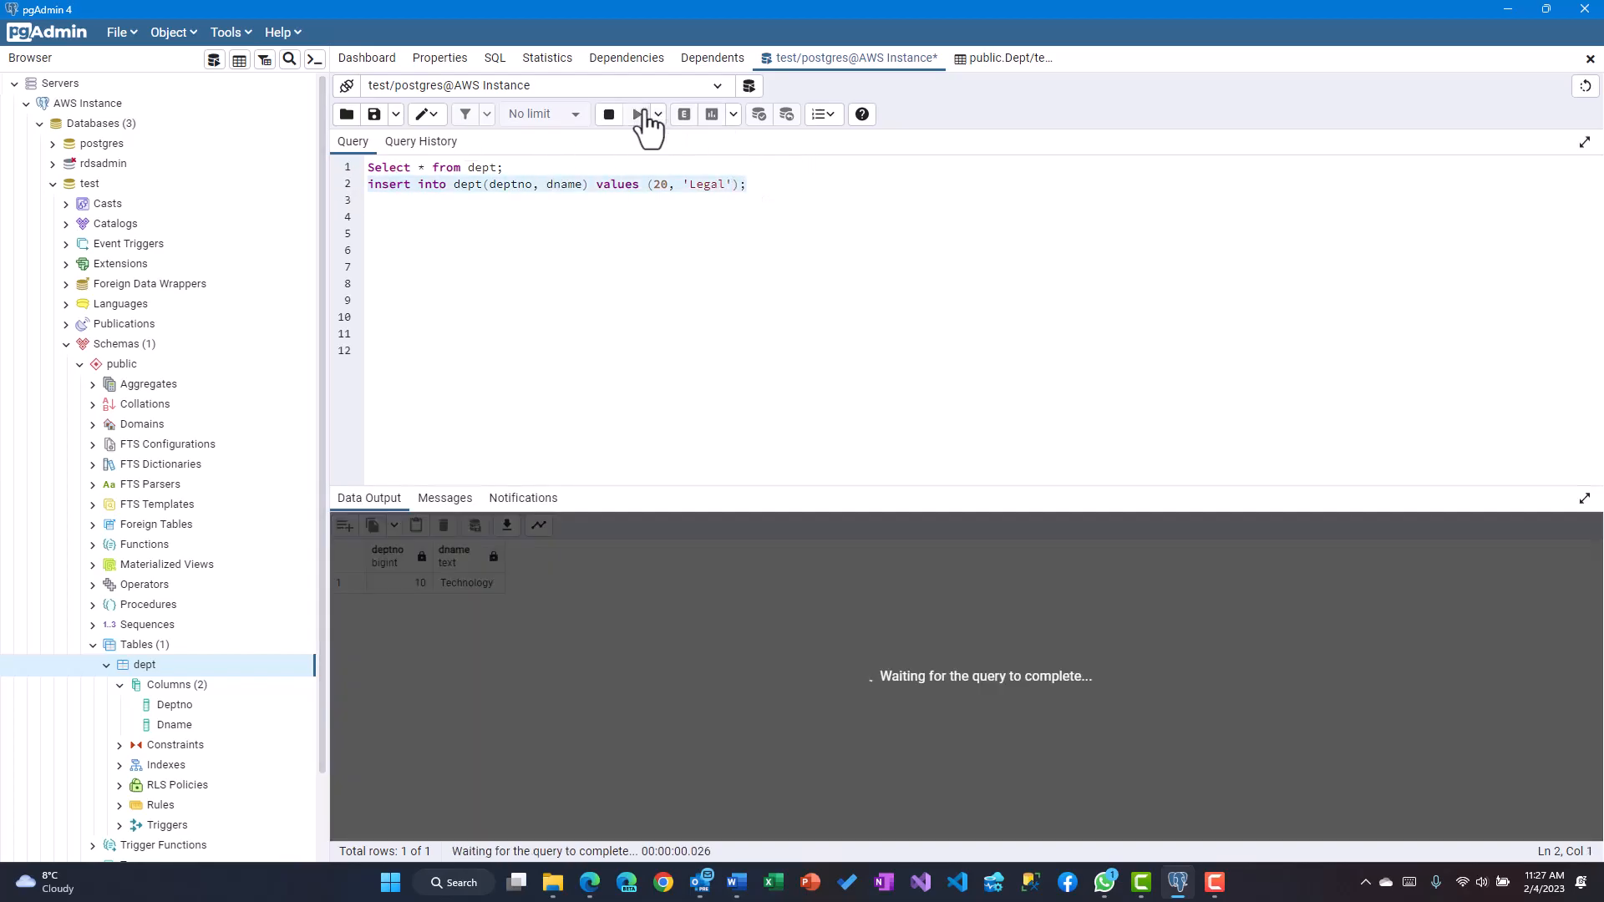
left_click_drag(517, 167, 316, 163)
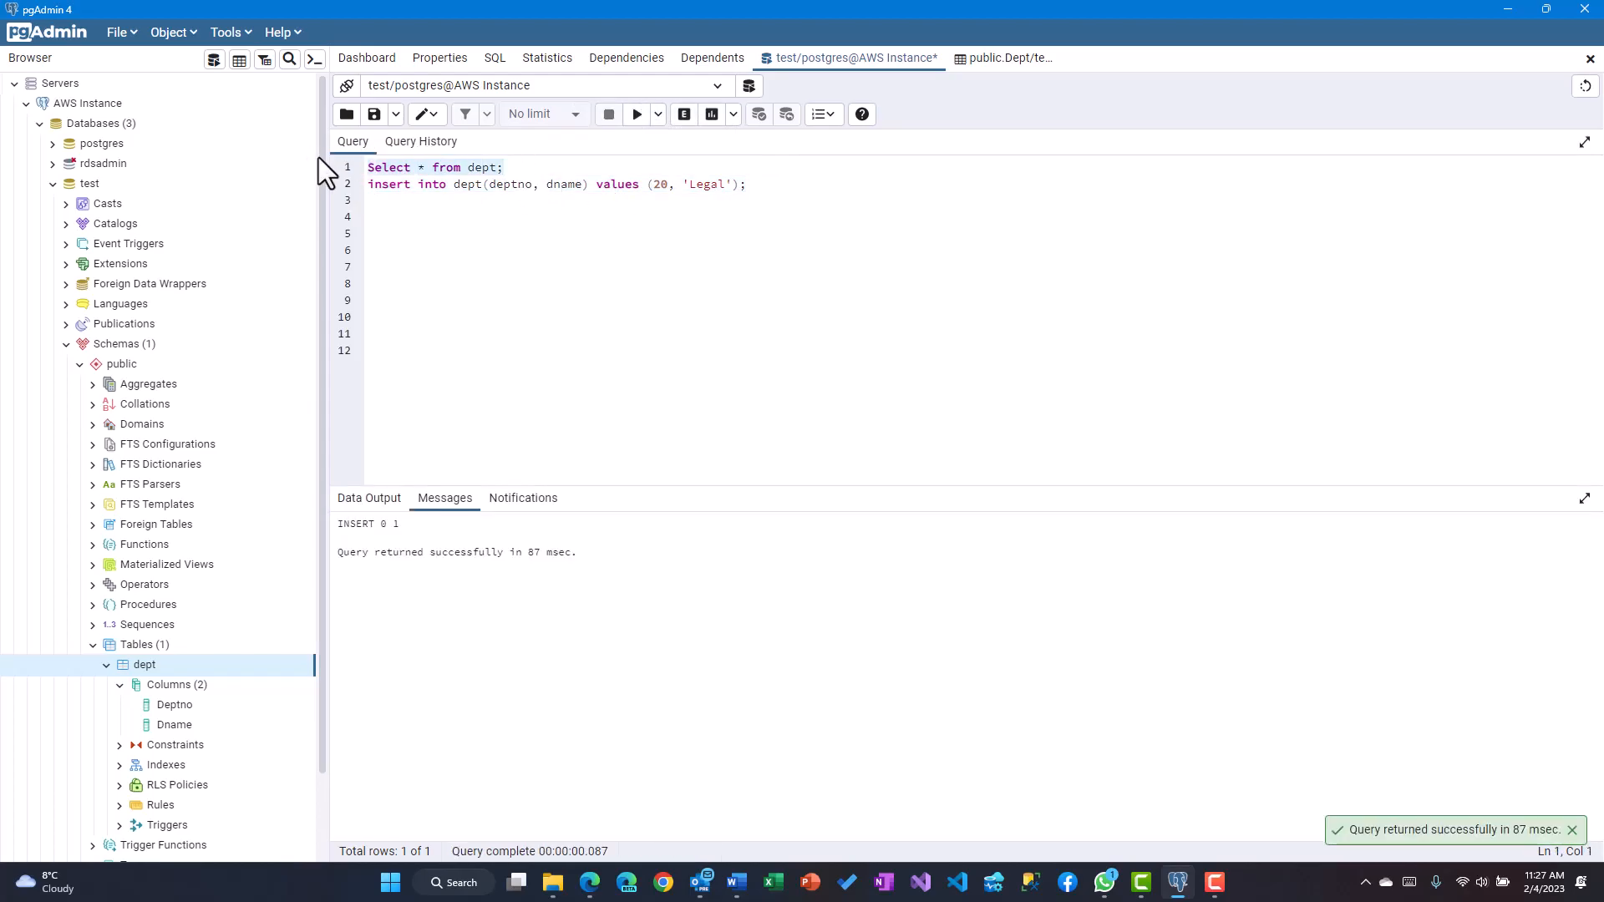
left_click(637, 115)
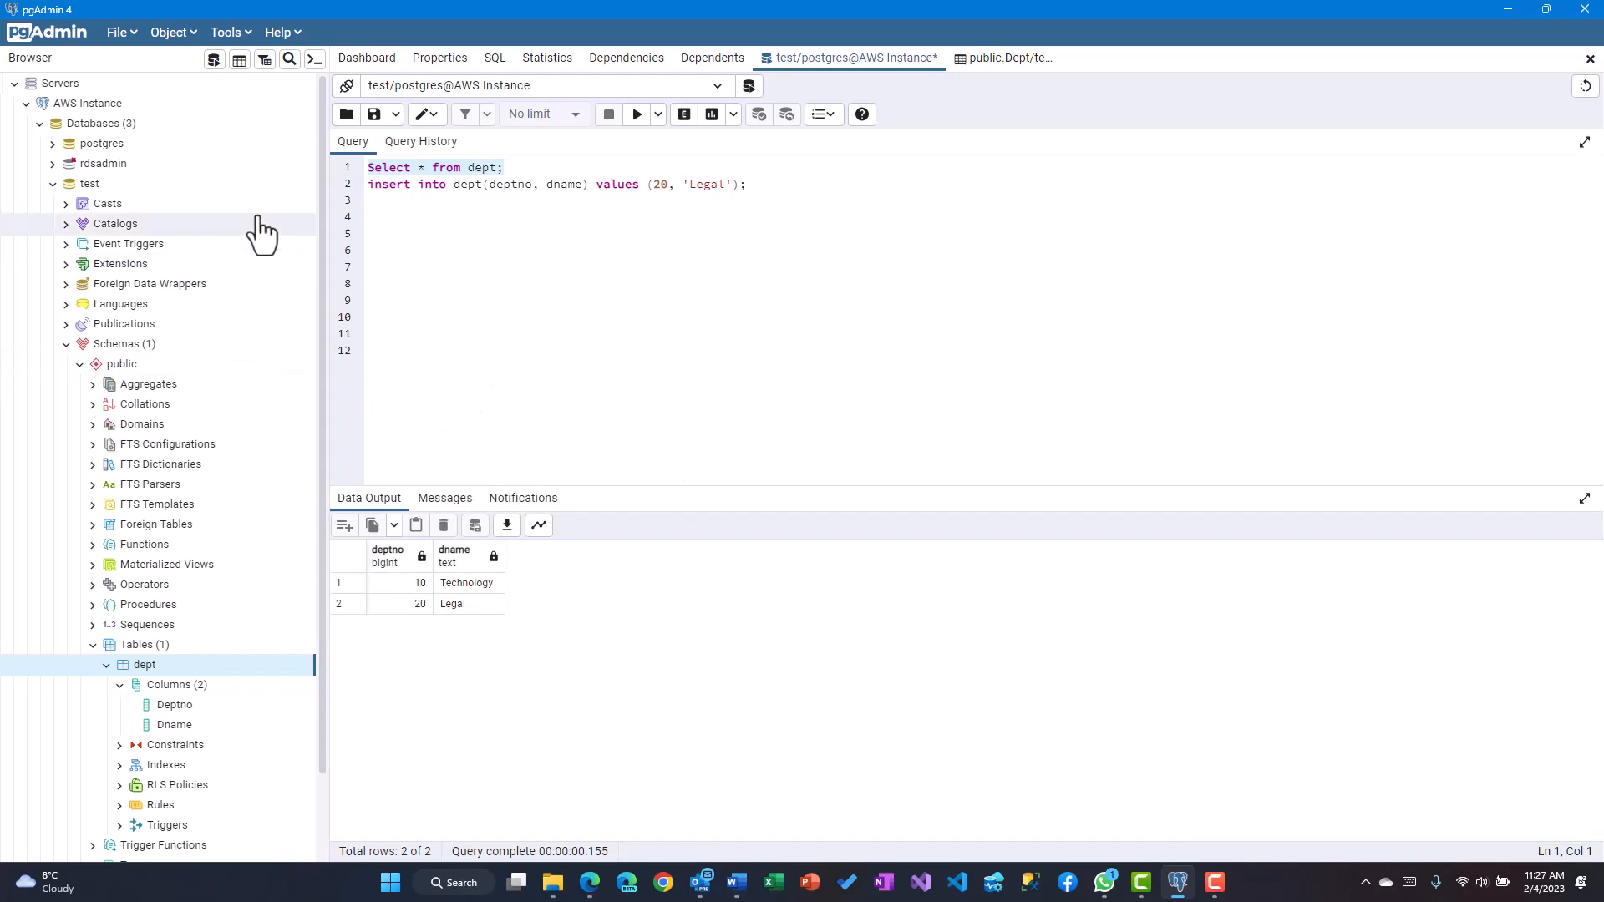
left_click(594, 892)
Return to rdawsinstance's details and check its Monitoring metrics
left_click(1315, 18)
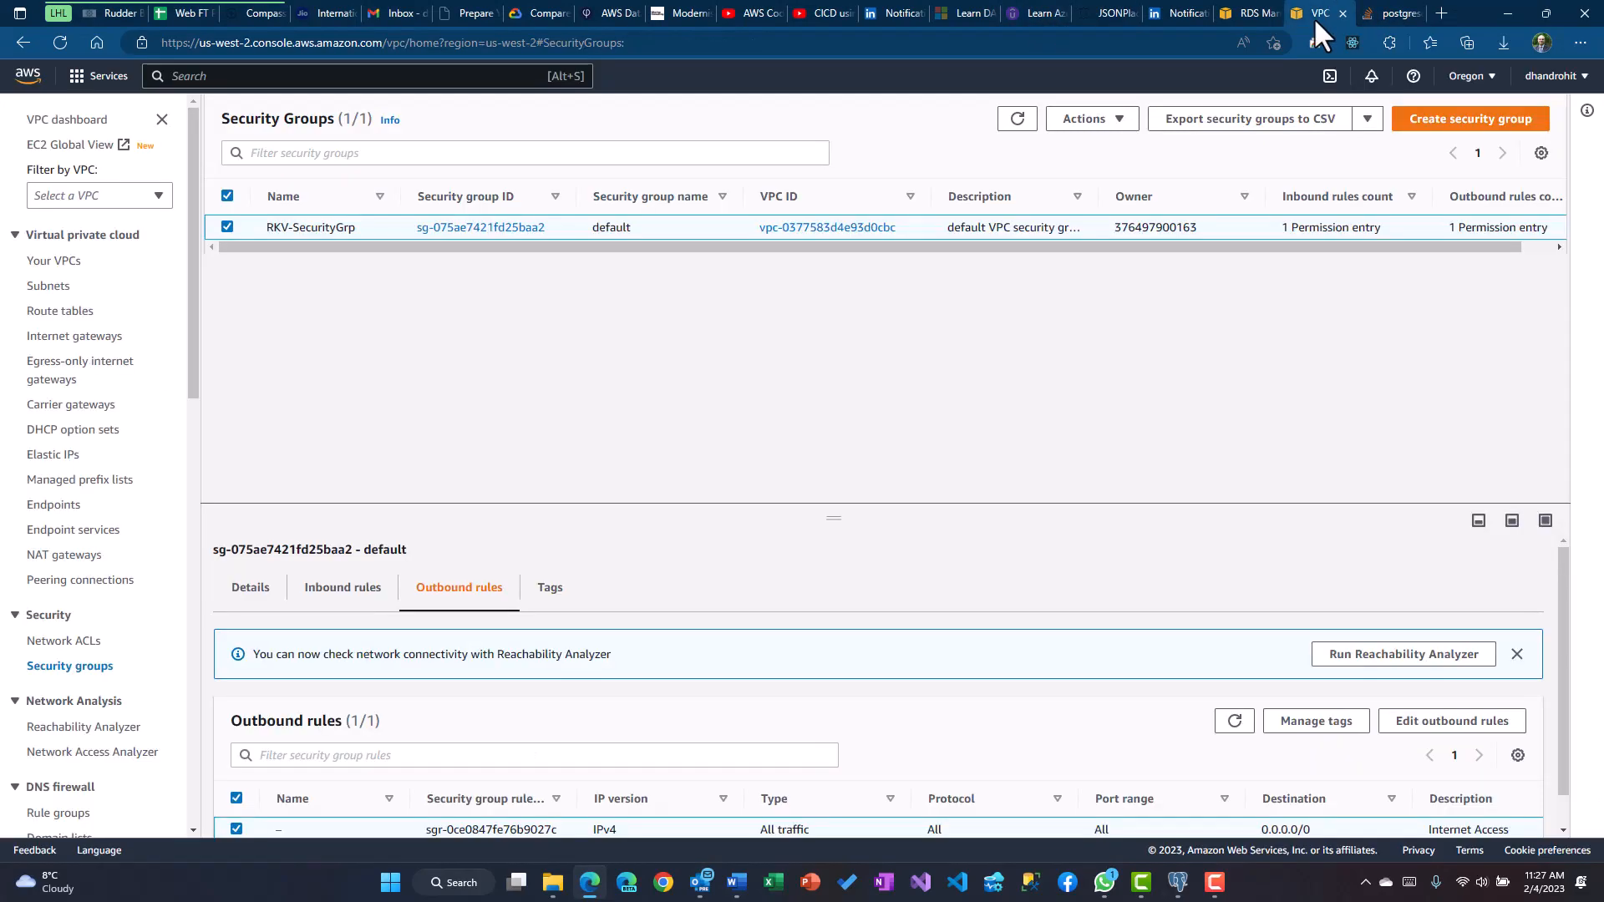
left_click(1248, 13)
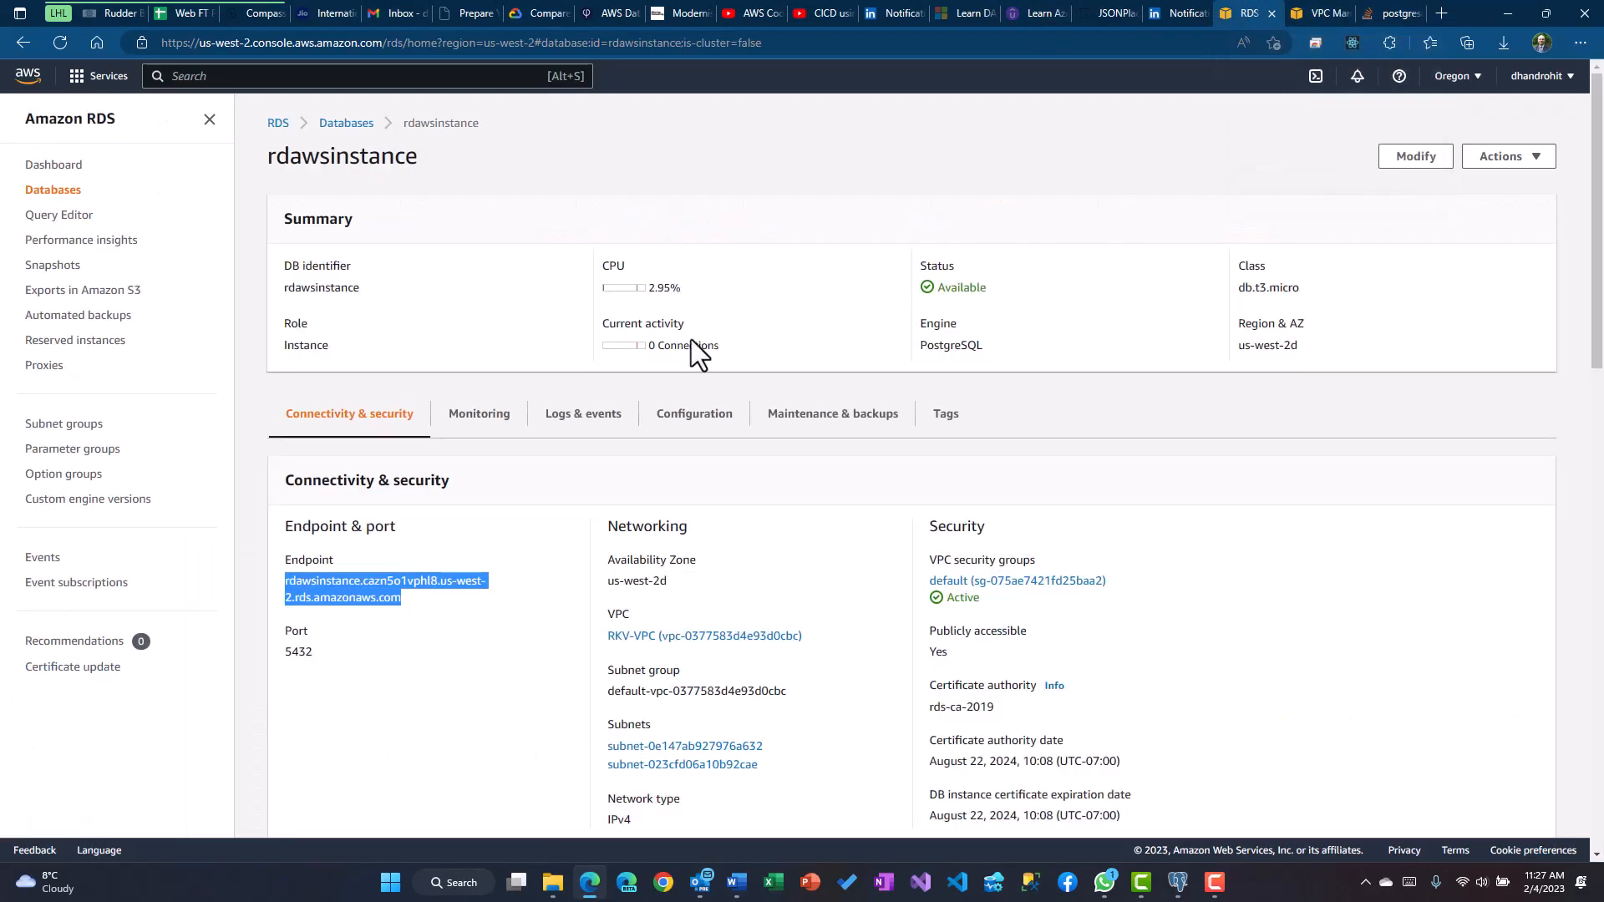
left_click(482, 421)
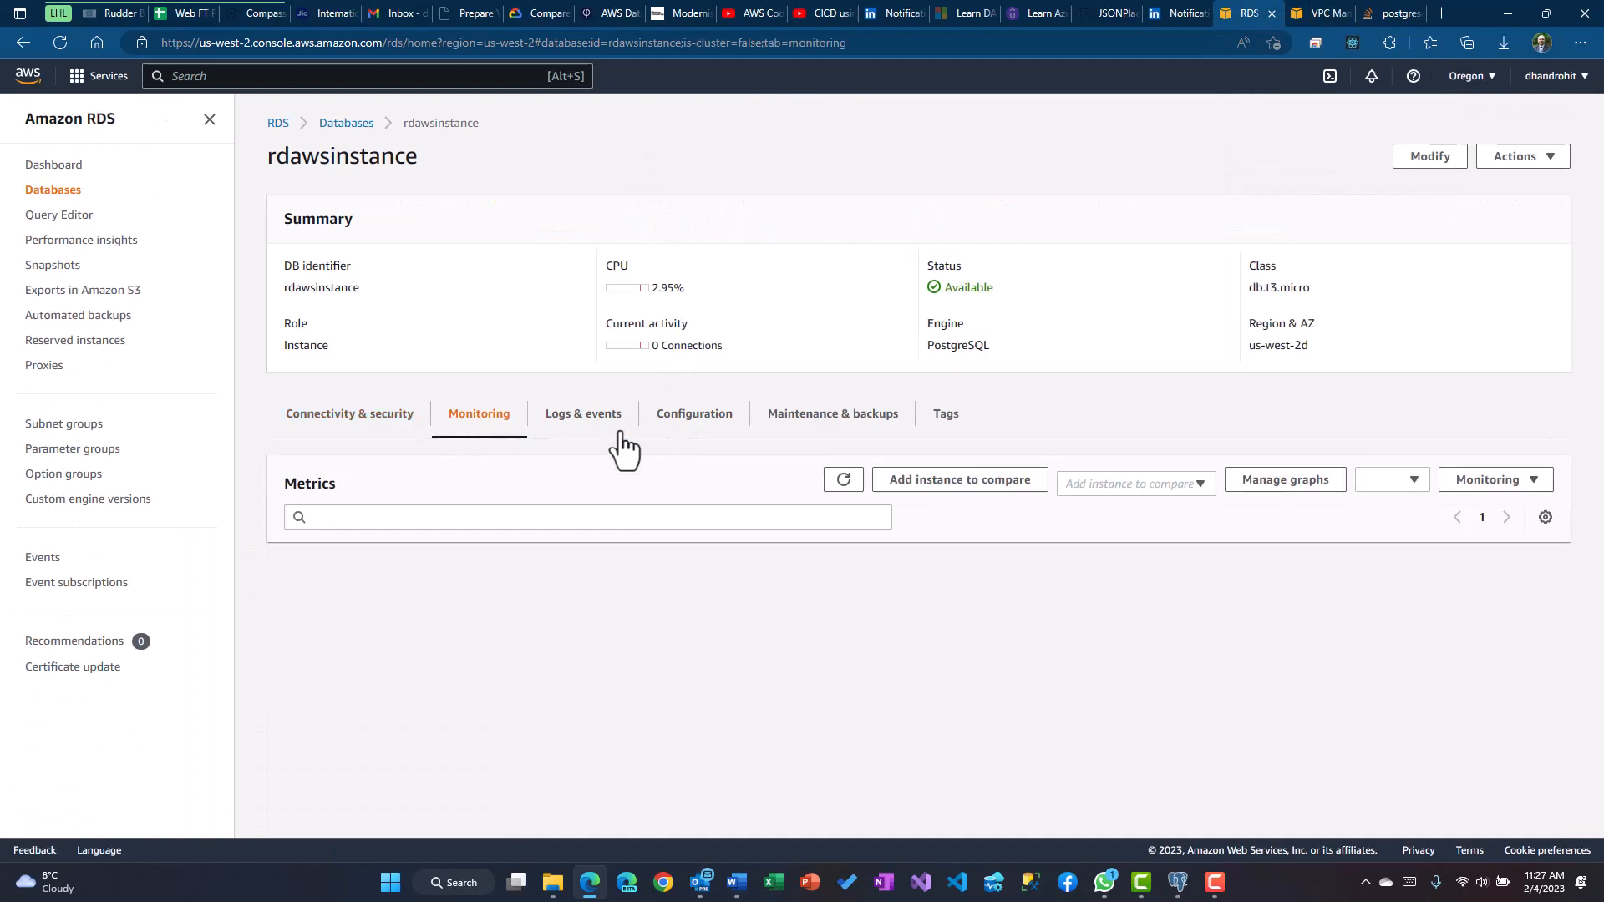
scroll(1002, 488, "down", 2)
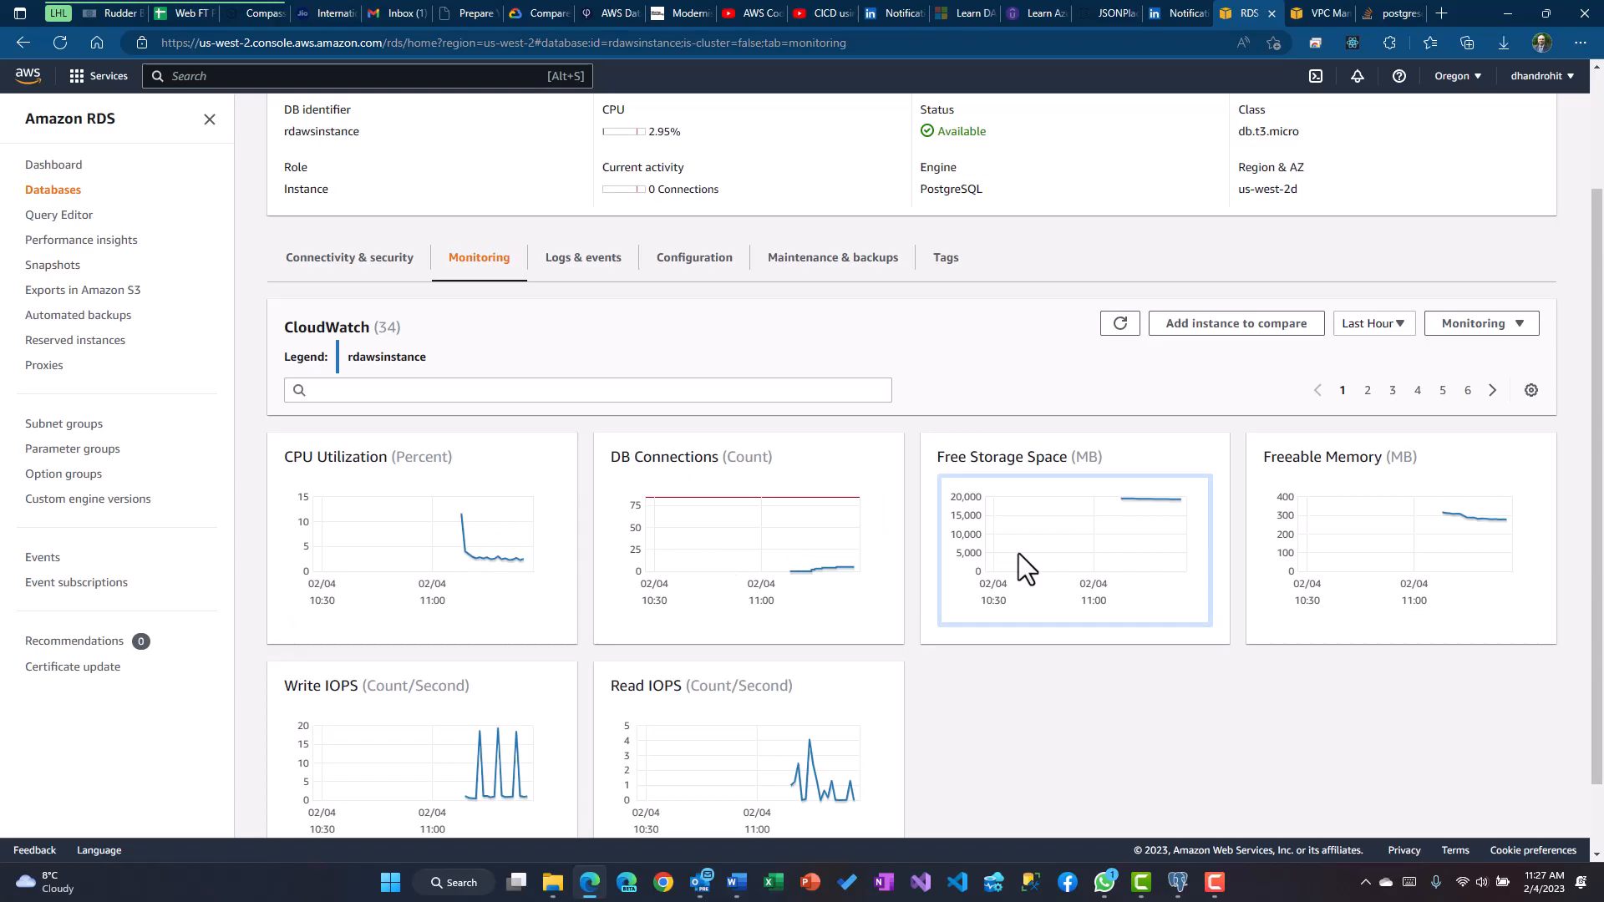
scroll(1292, 458, "up", 2)
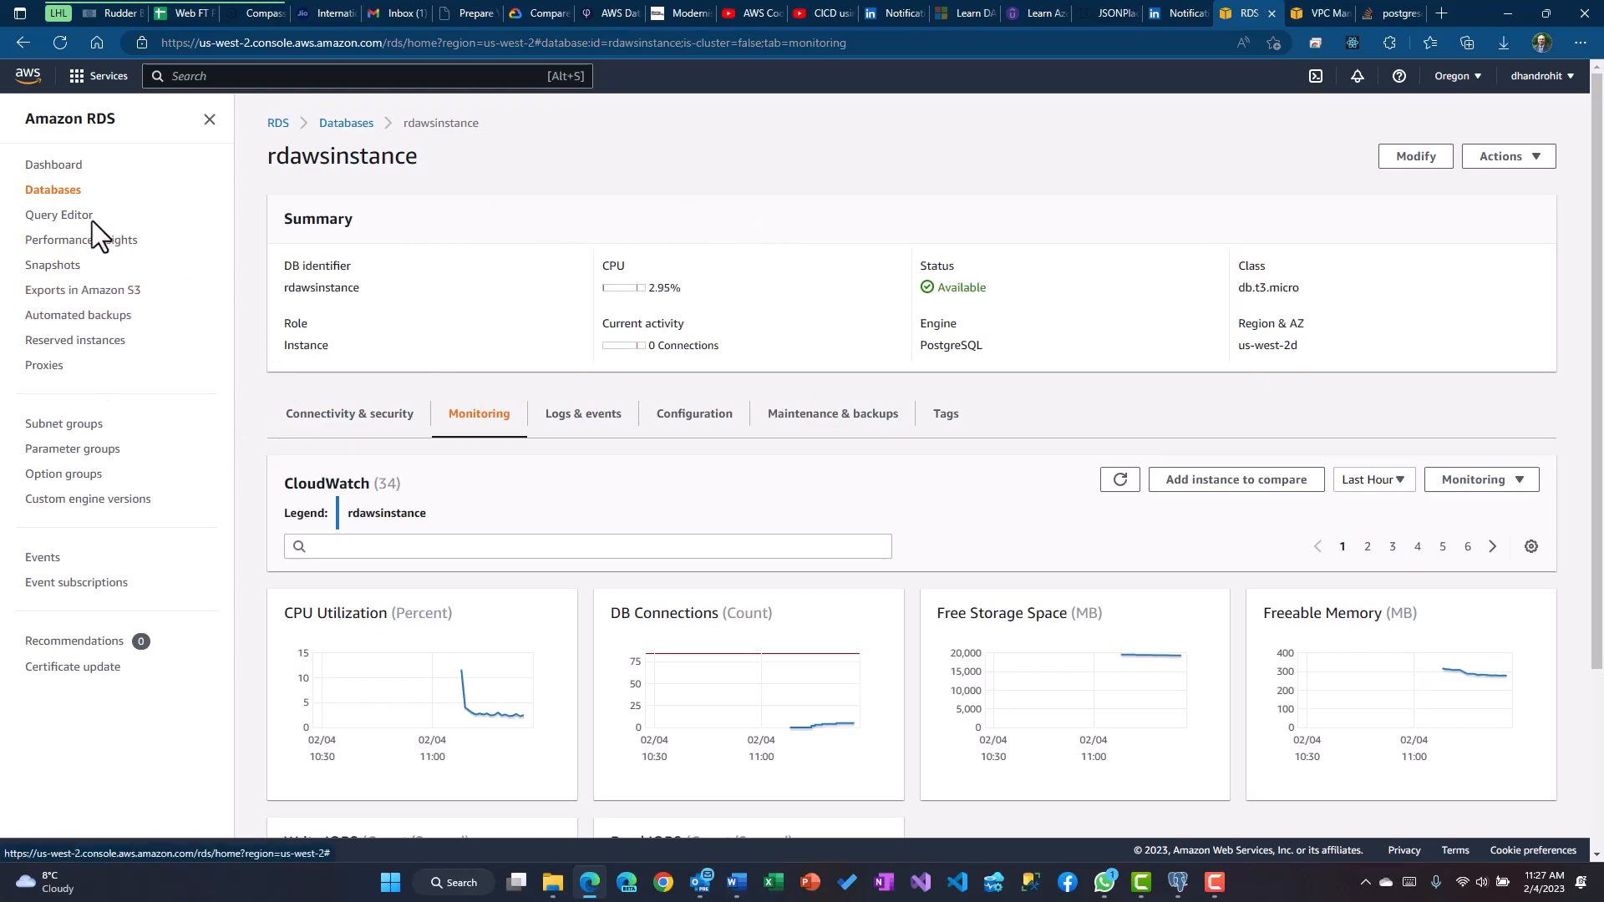
Scroll Connectivity & security to the inbound rule limited to a single /32 address
scroll(423, 404, "down", 1)
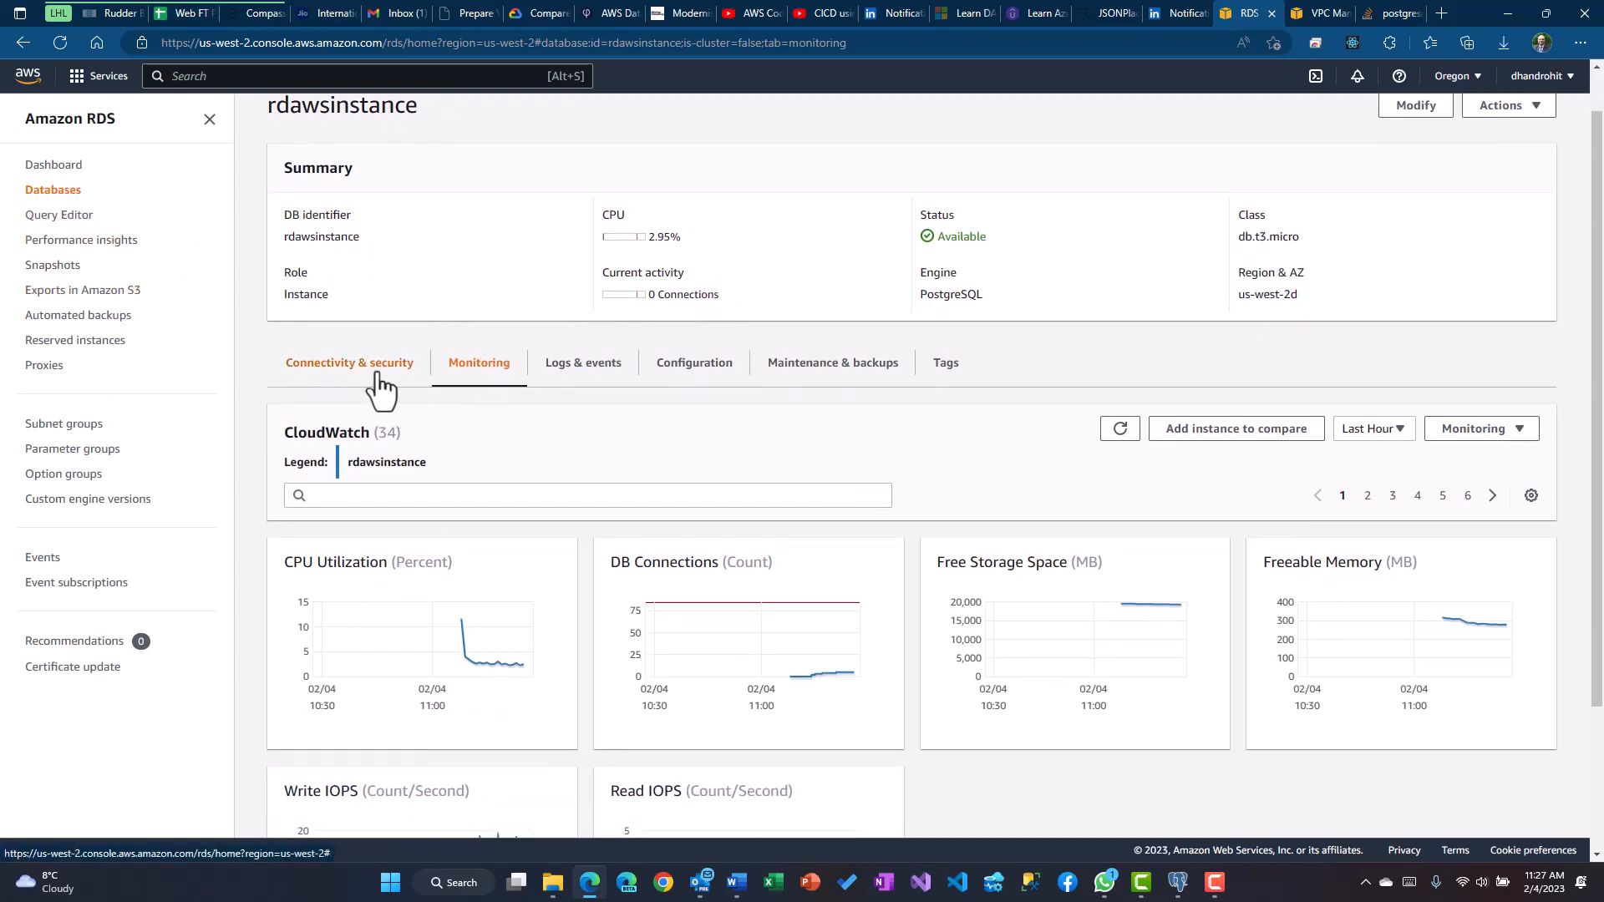
scroll(977, 467, "down", 5)
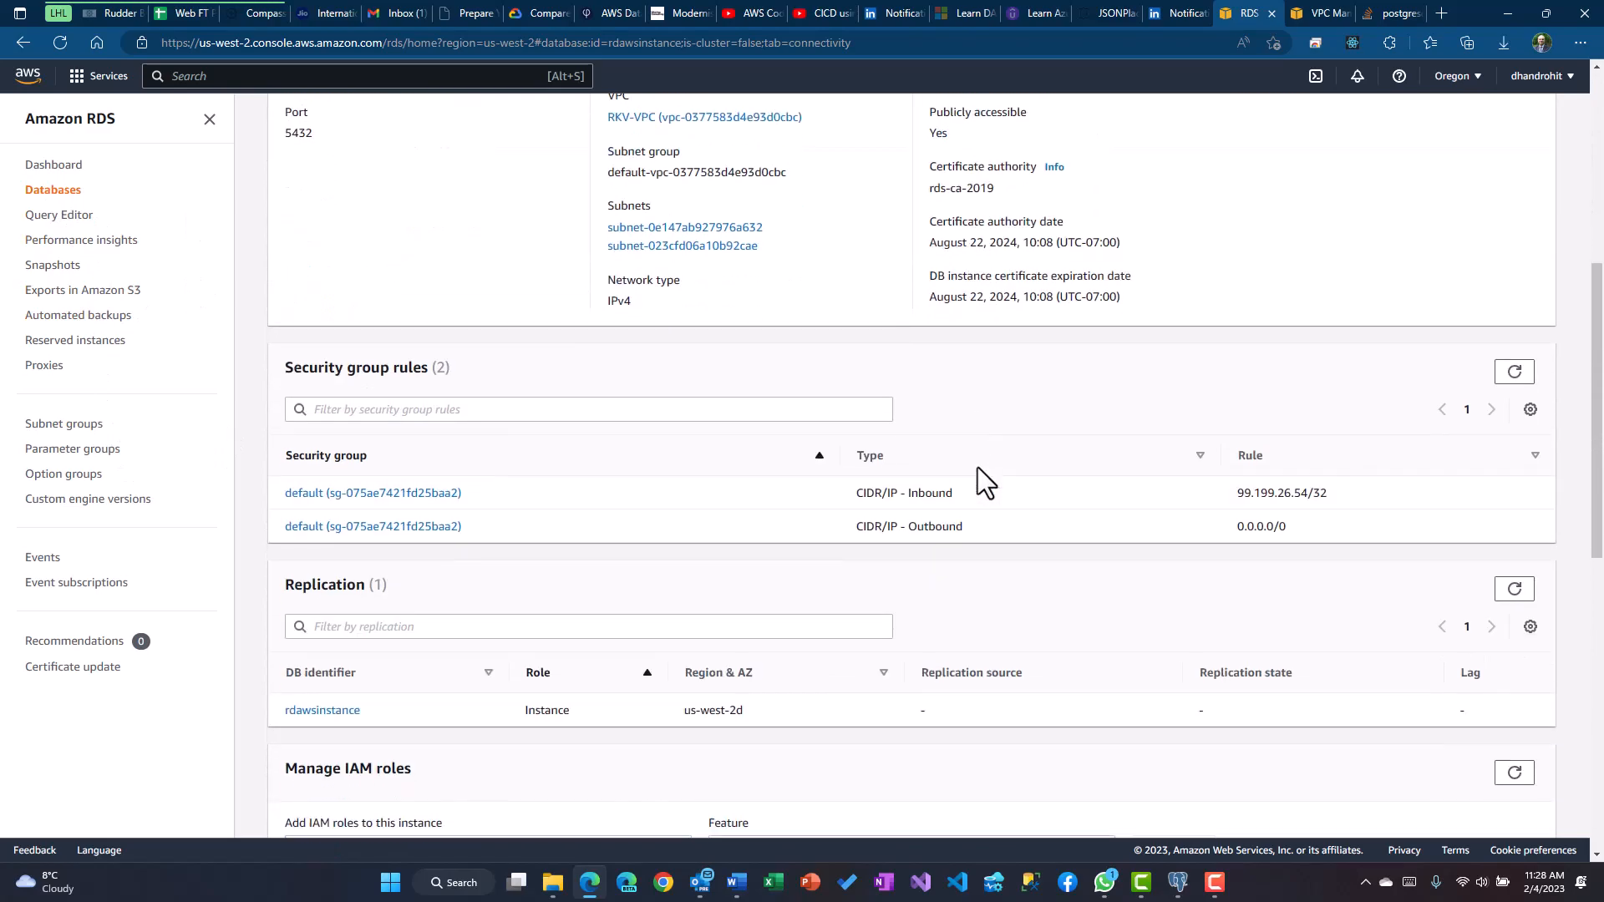
scroll(835, 488, "down", 6)
scroll(551, 360, "up", 7)
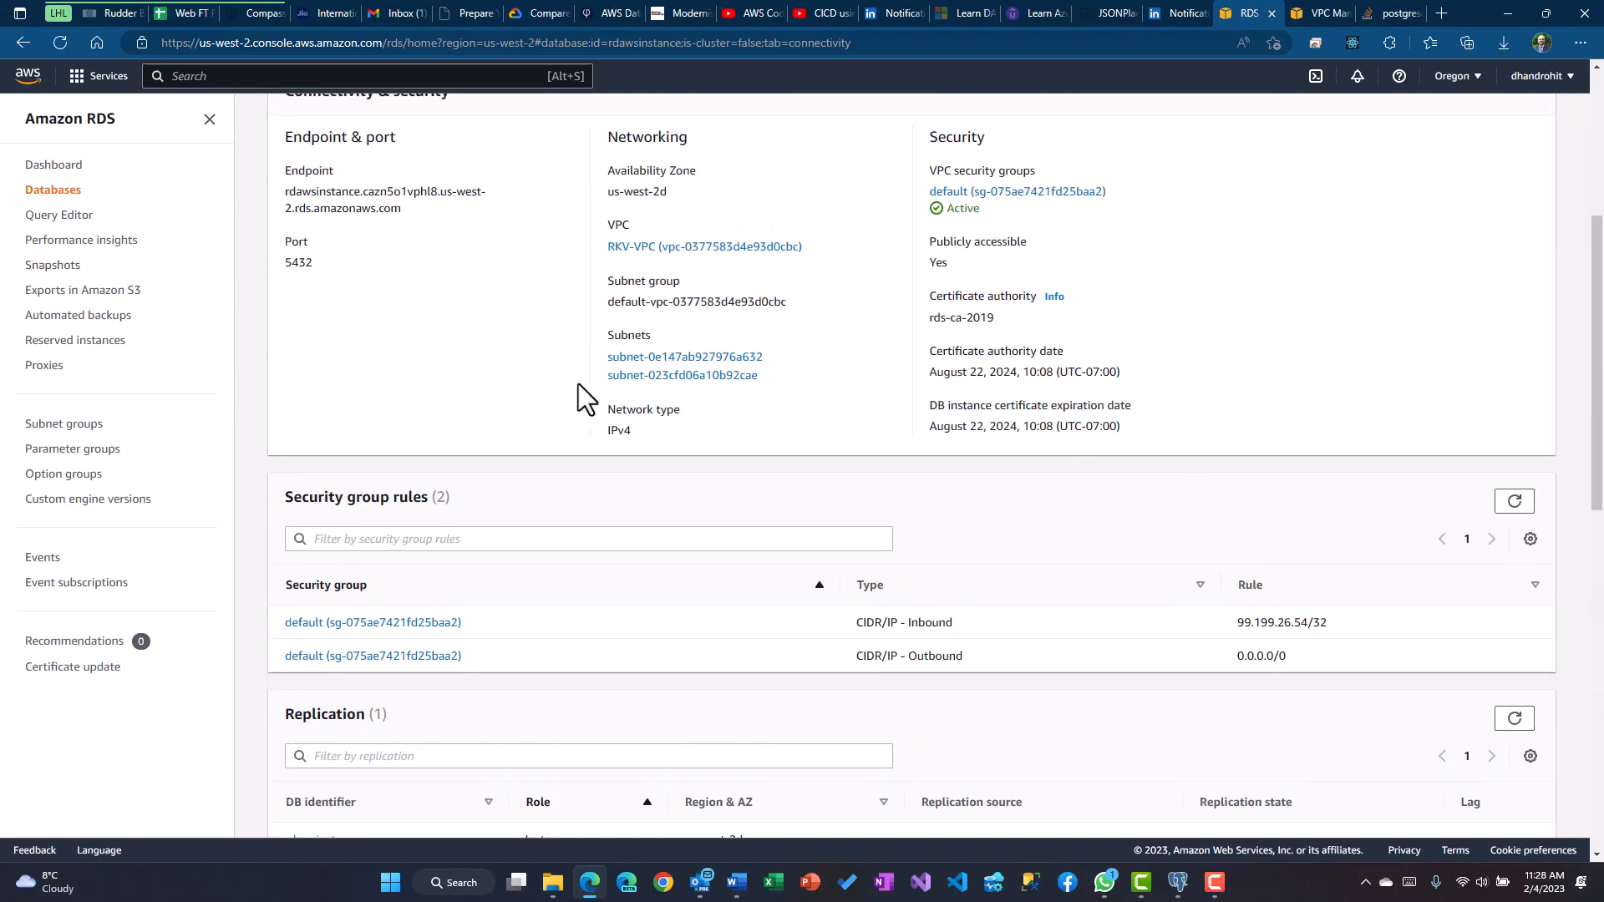
scroll(770, 471, "down", 6)
scroll(770, 471, "up", 8)
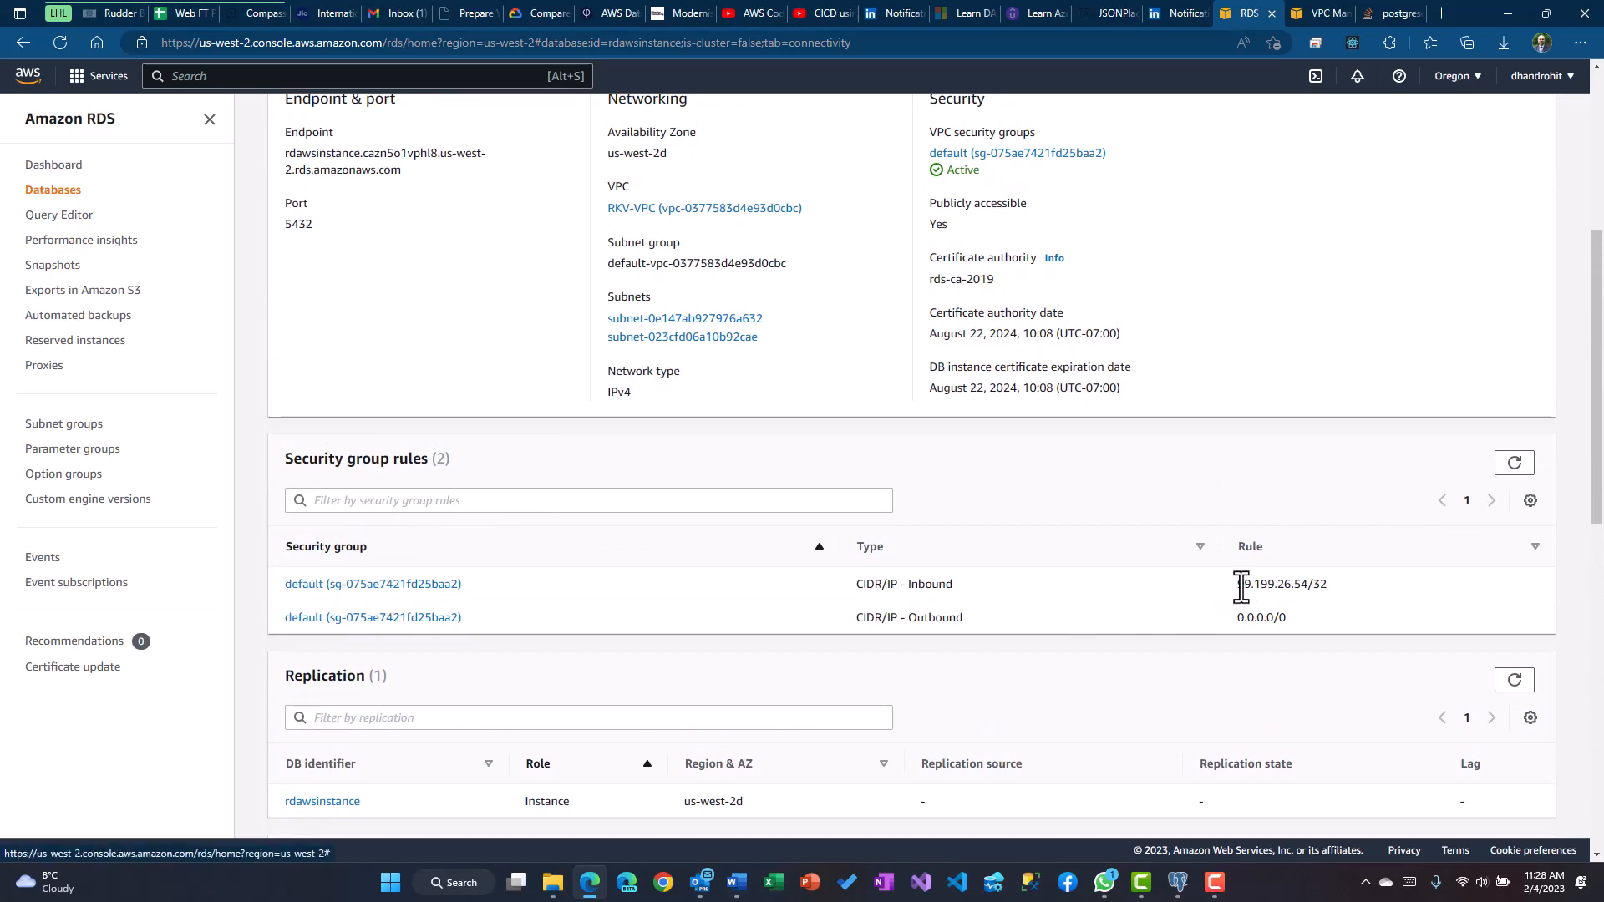
left_click_drag(1237, 583, 1331, 583)
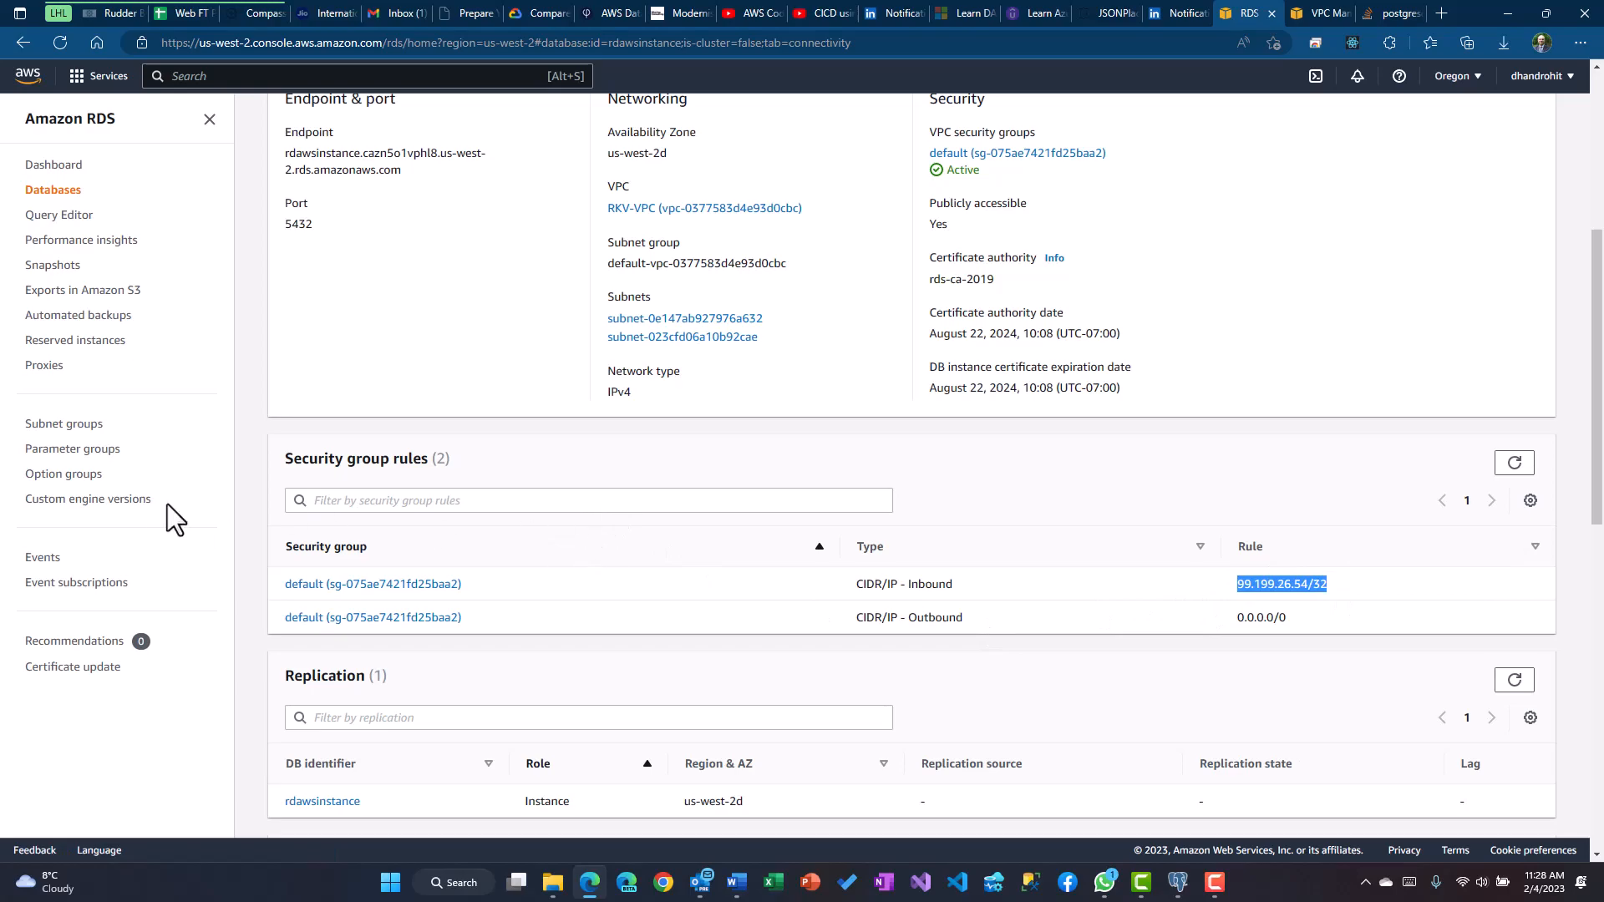
Open the RKV-SecurityGrp default security group and view its inbound PostgreSQL TCP 5432 rule
left_click(426, 589)
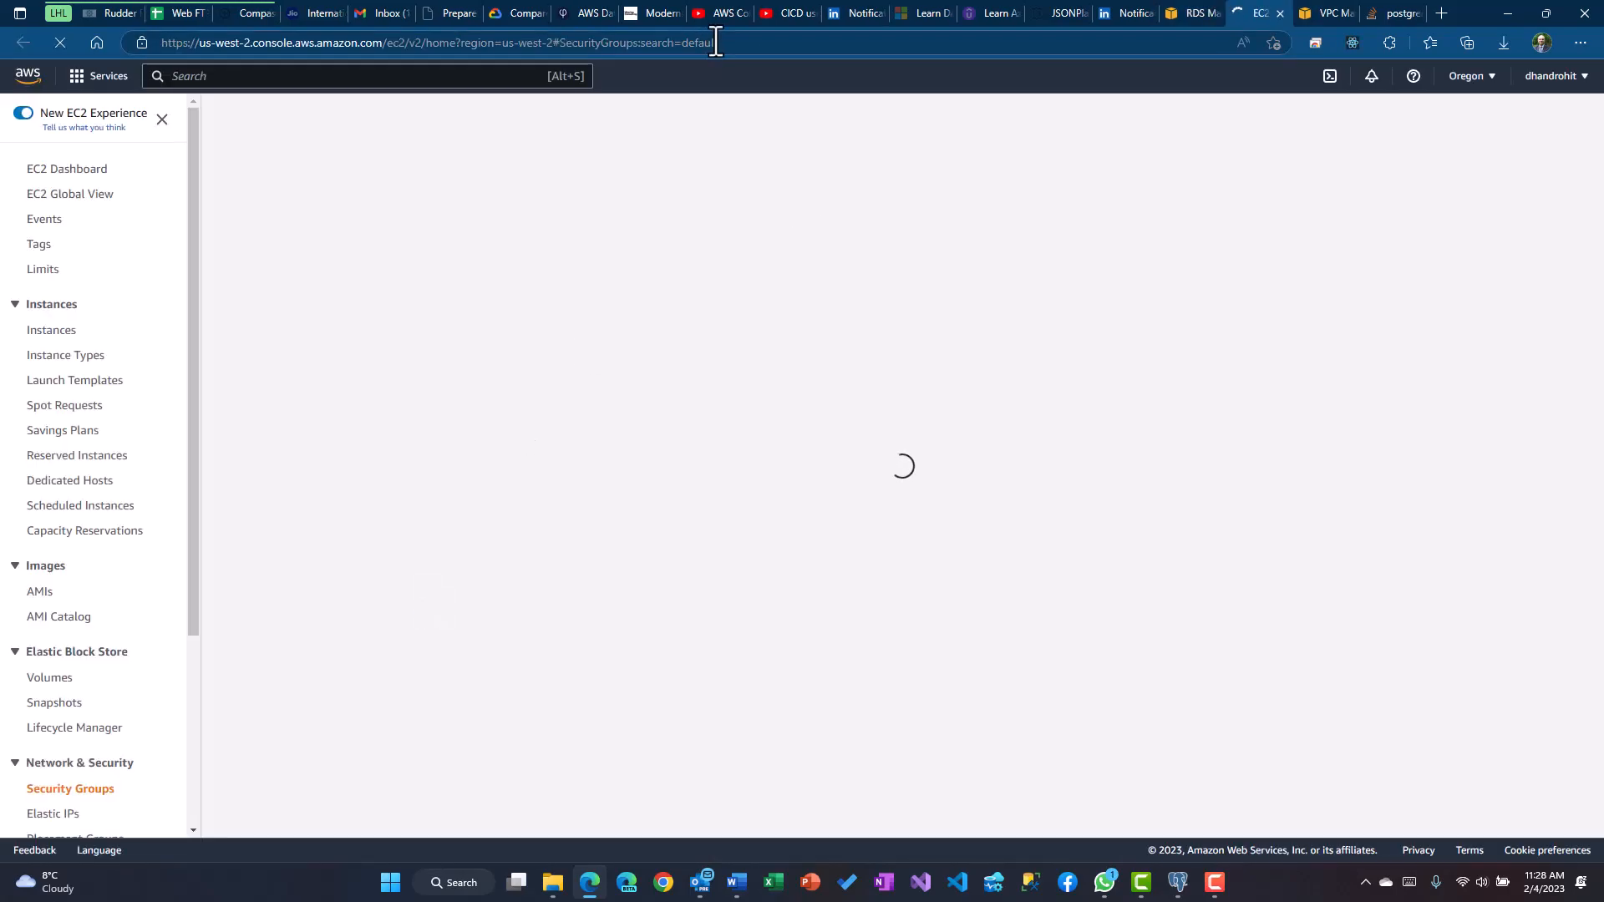
left_click(715, 43)
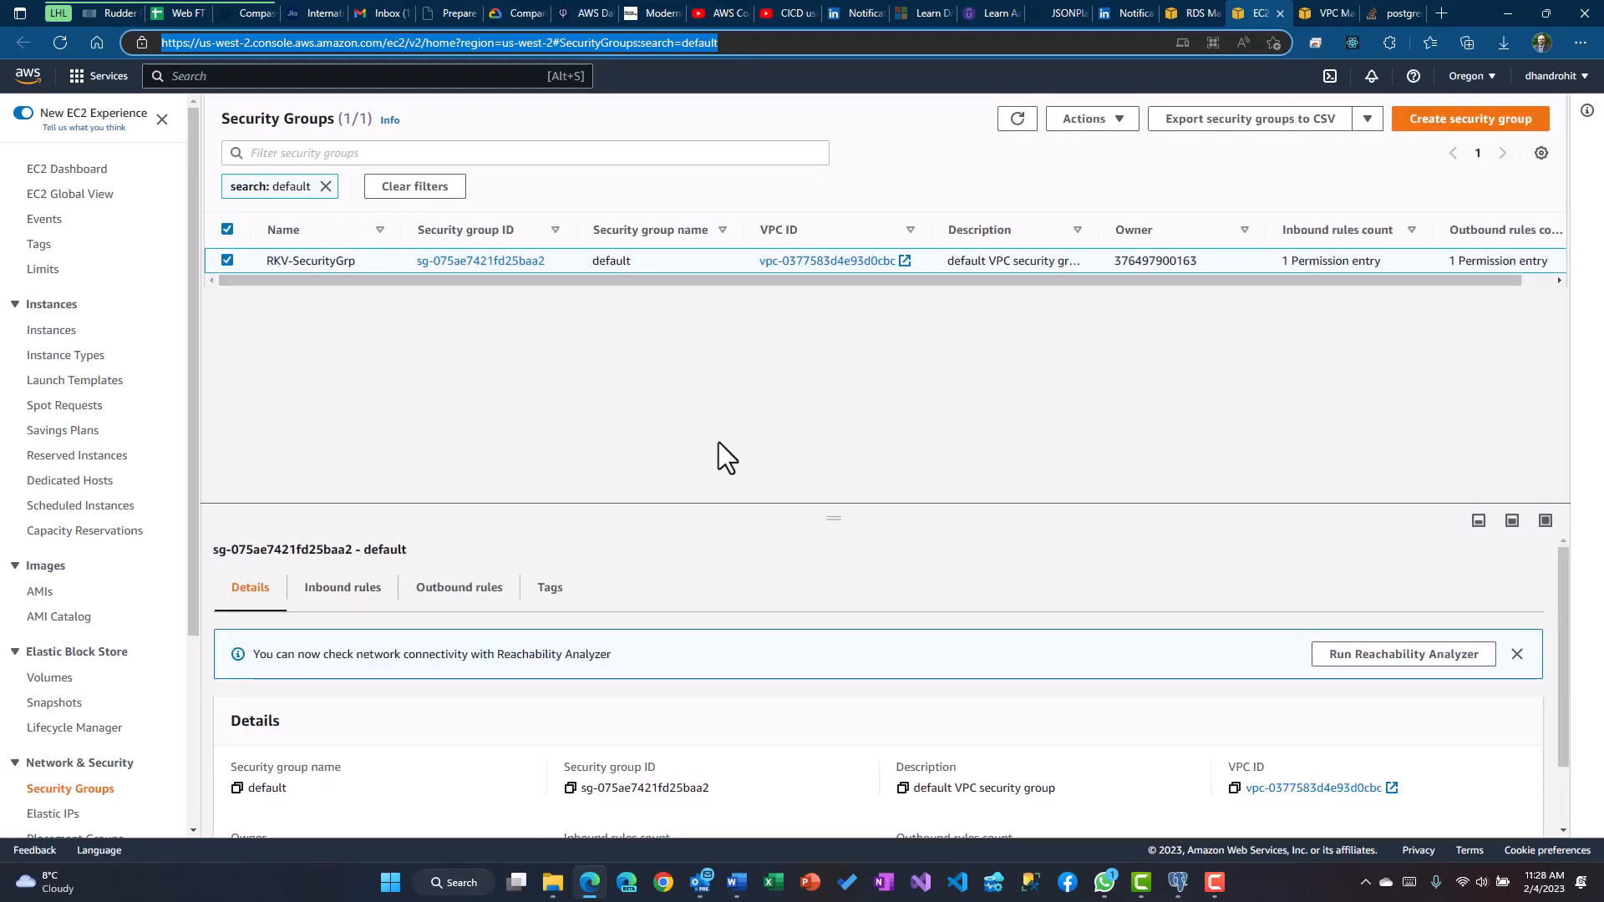
scroll(584, 547, "down", 1)
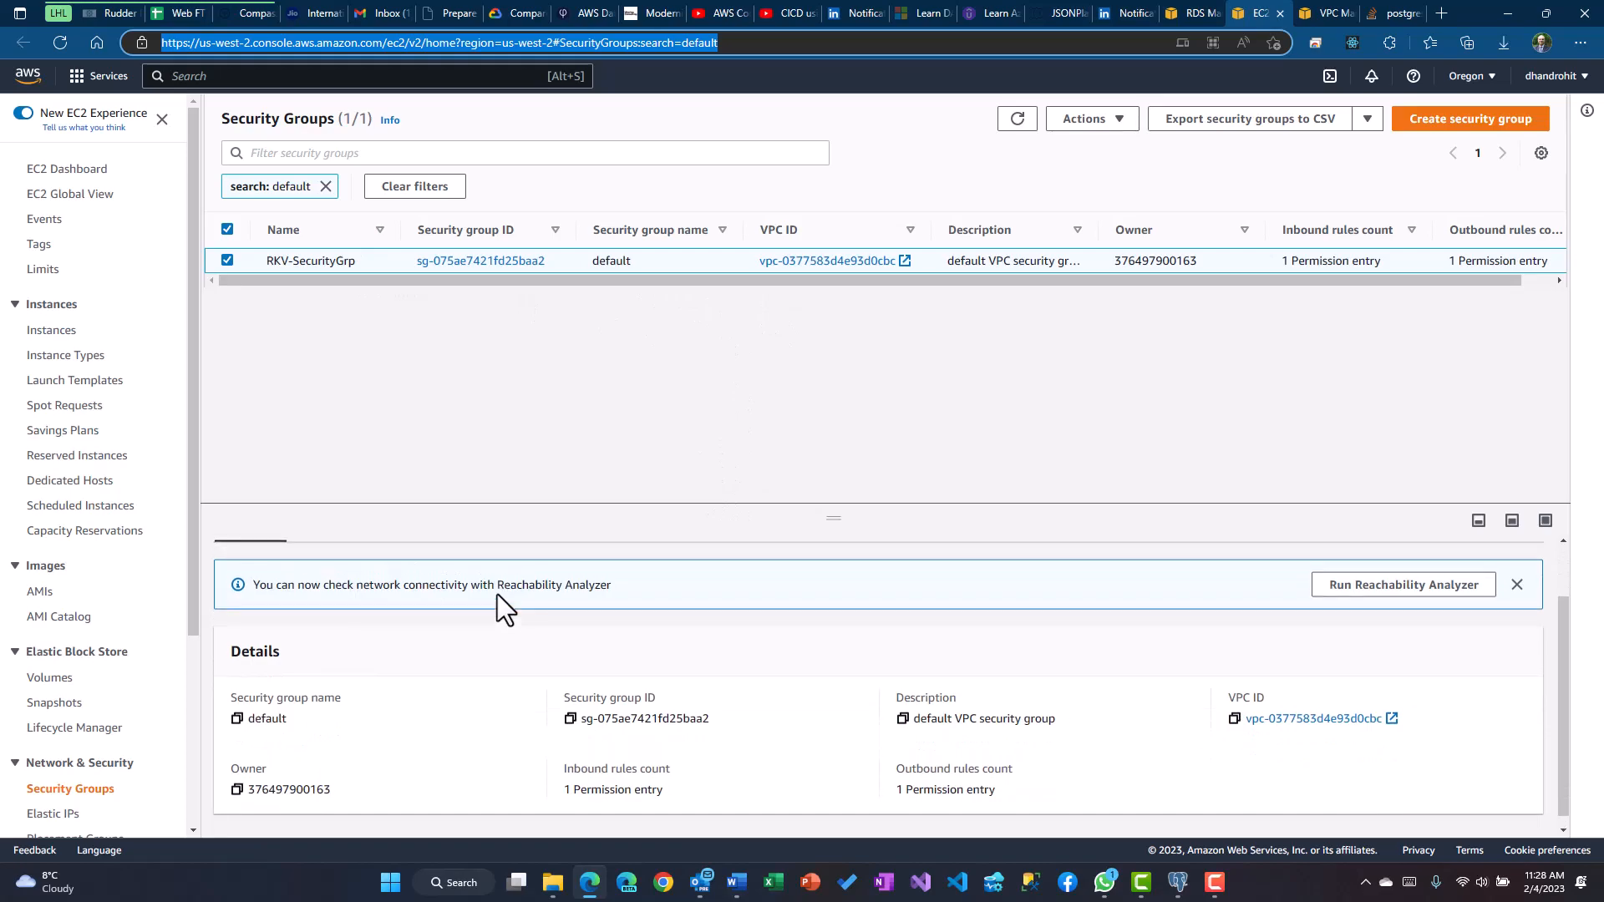
scroll(497, 593, "up", 1)
left_click(343, 554)
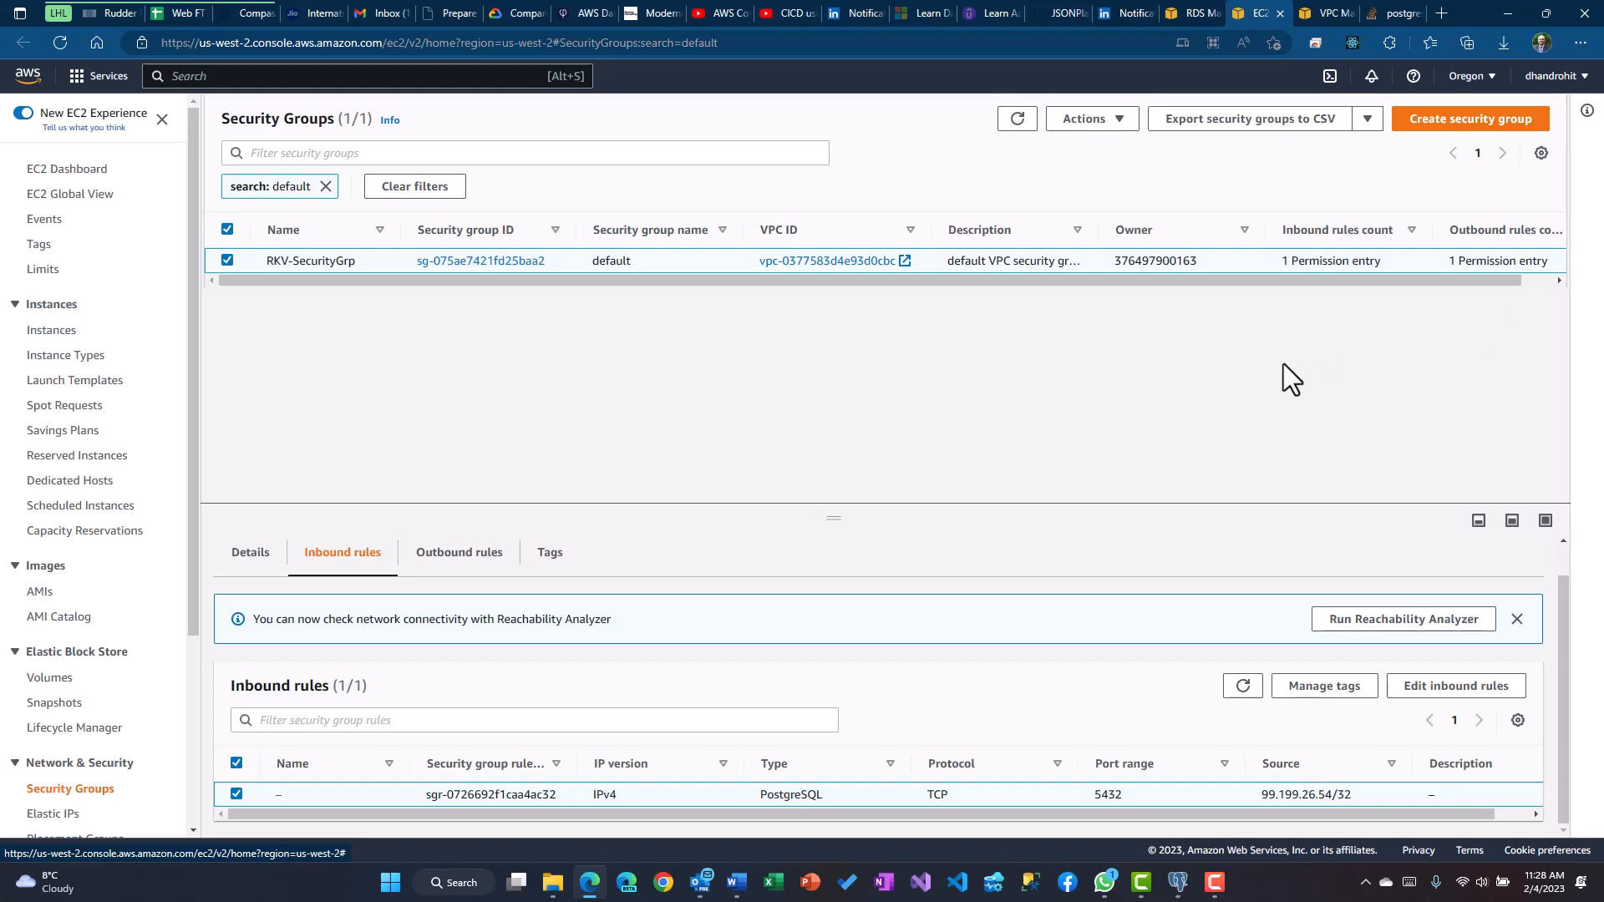
left_click(1177, 882)
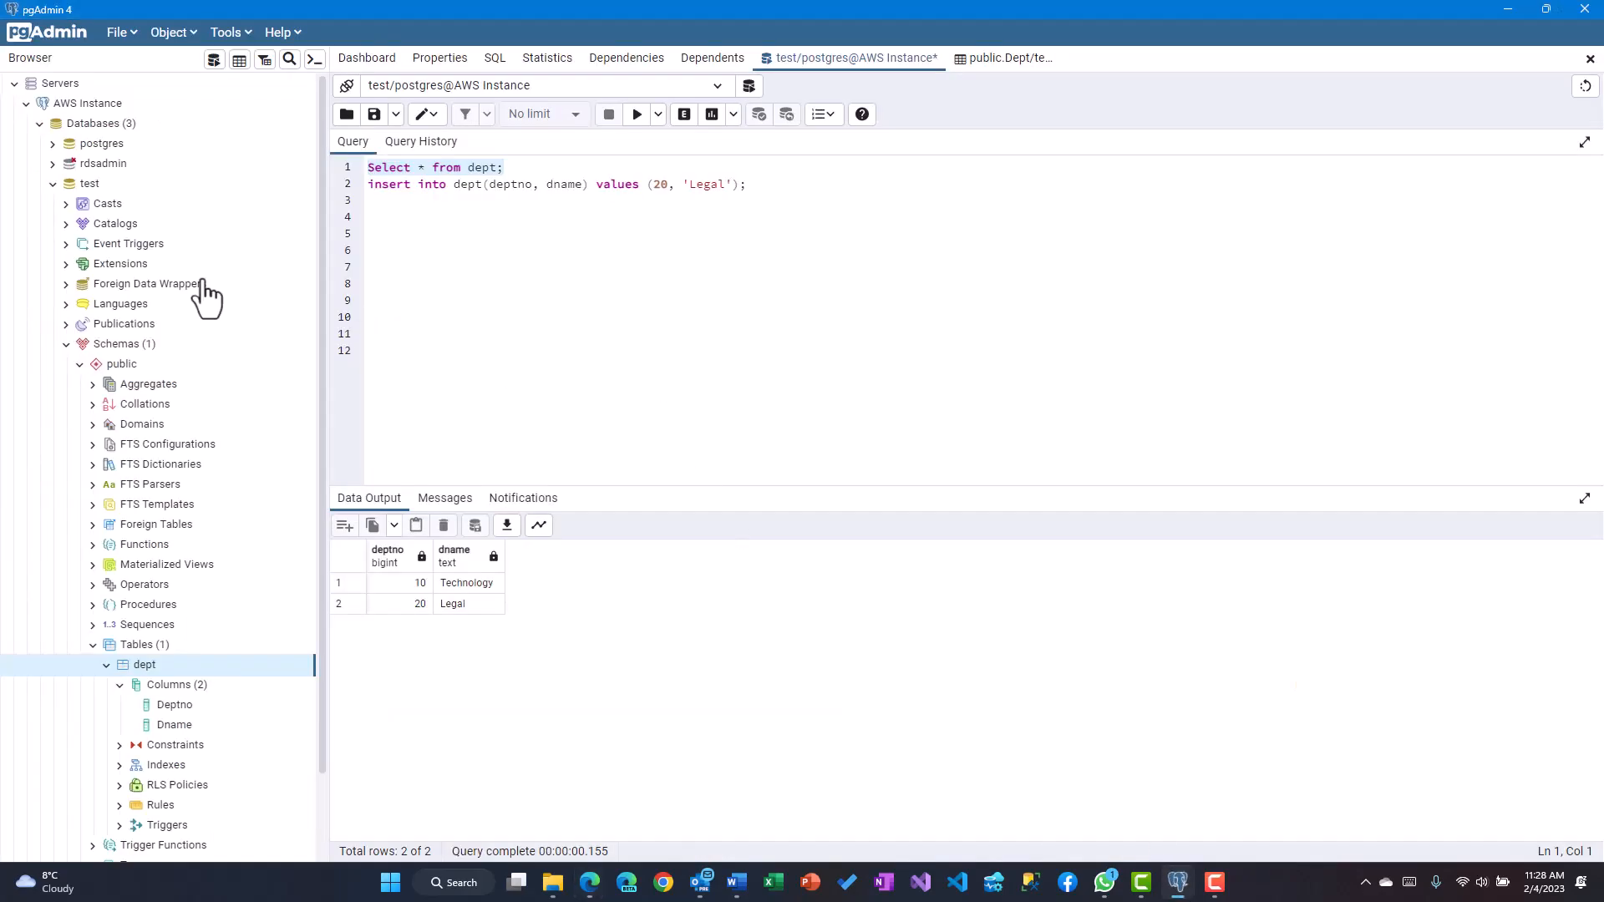
Collapse the public schema and the Schemas node in the pgAdmin Browser tree, leaving Schemas (1)
left_click(77, 364)
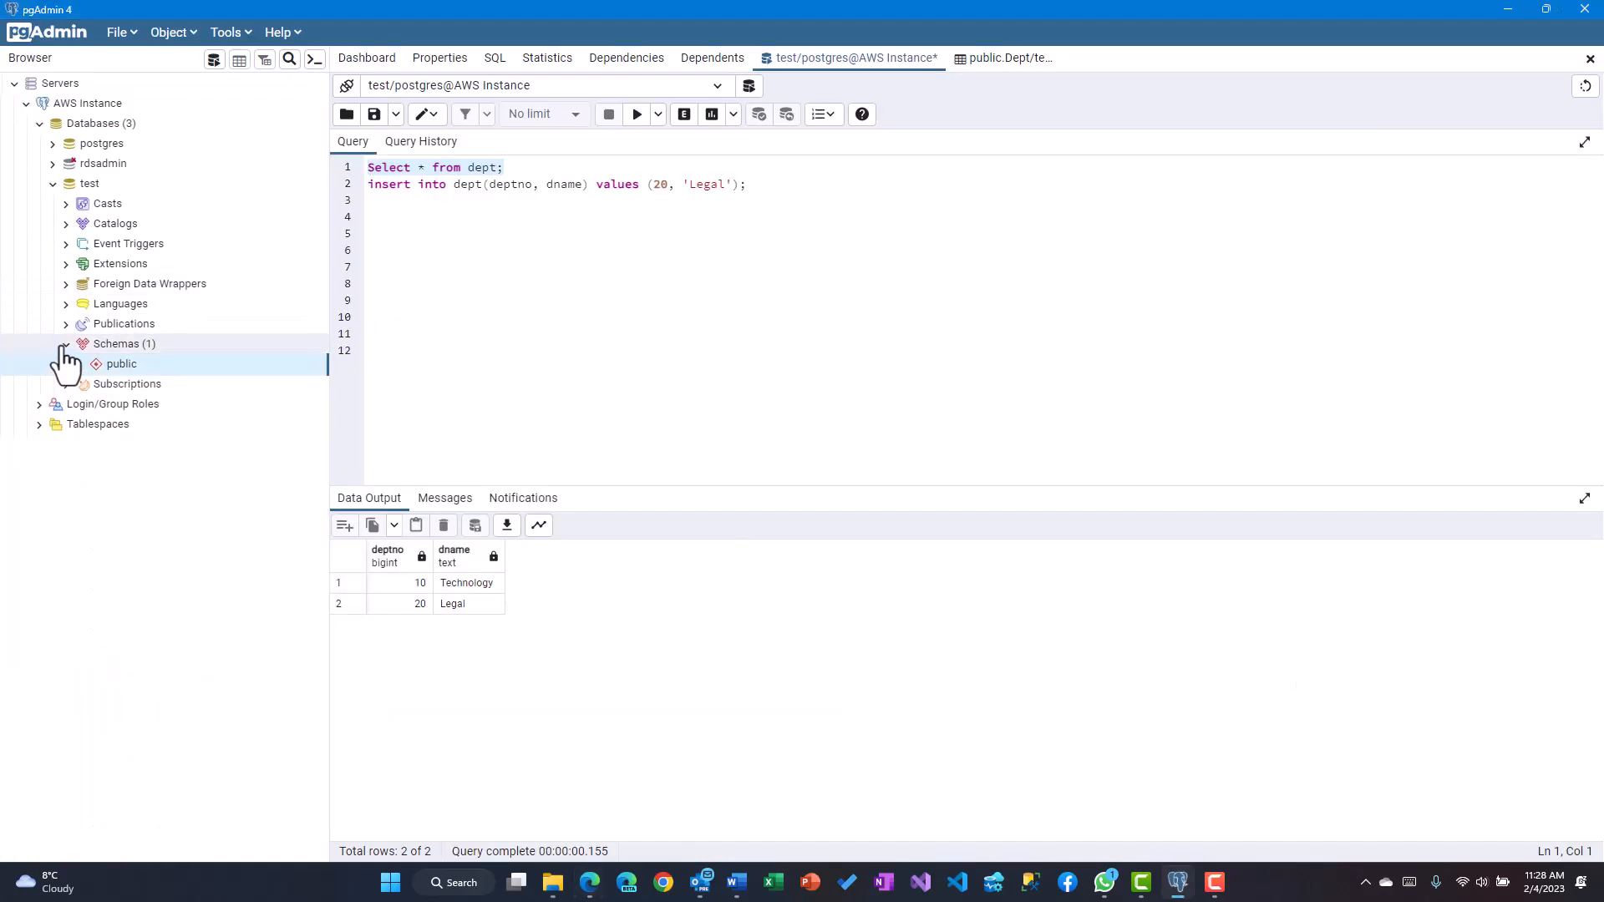
left_click(65, 345)
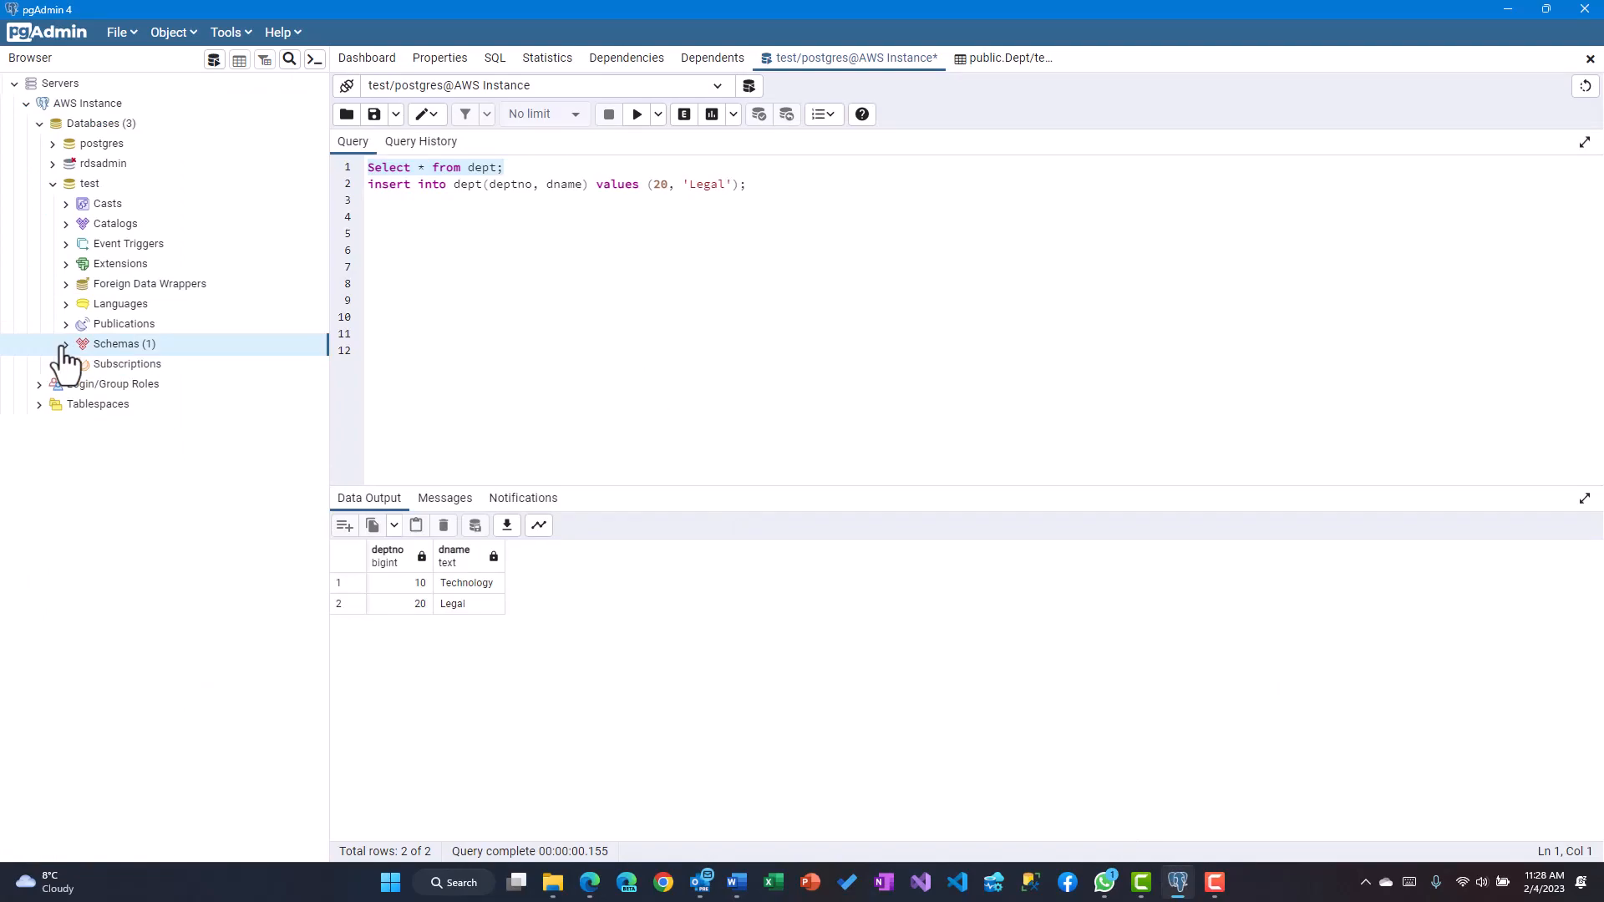